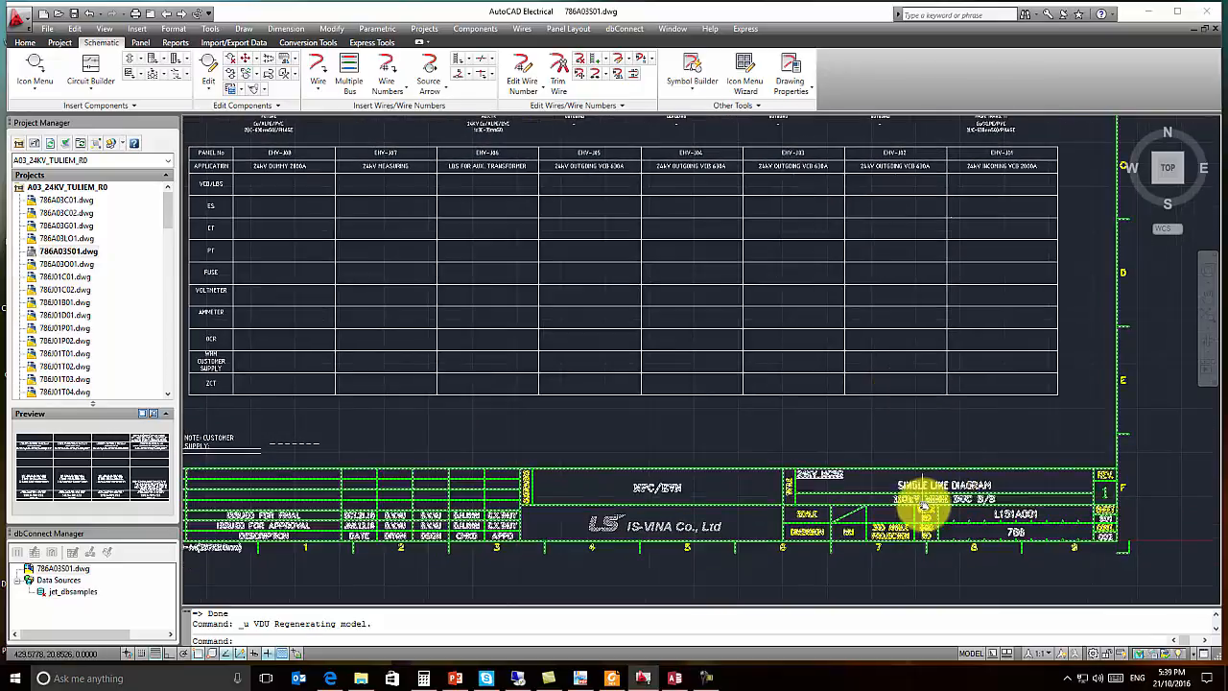
Step: Open the parts catalog lookup for the VCB component in panel EHV-J08's VCB/LBS cell
click(925, 488)
key(Escape)
key(Escape)
middle_drag(649, 420, 754, 482)
scroll(483, 282, up, 4)
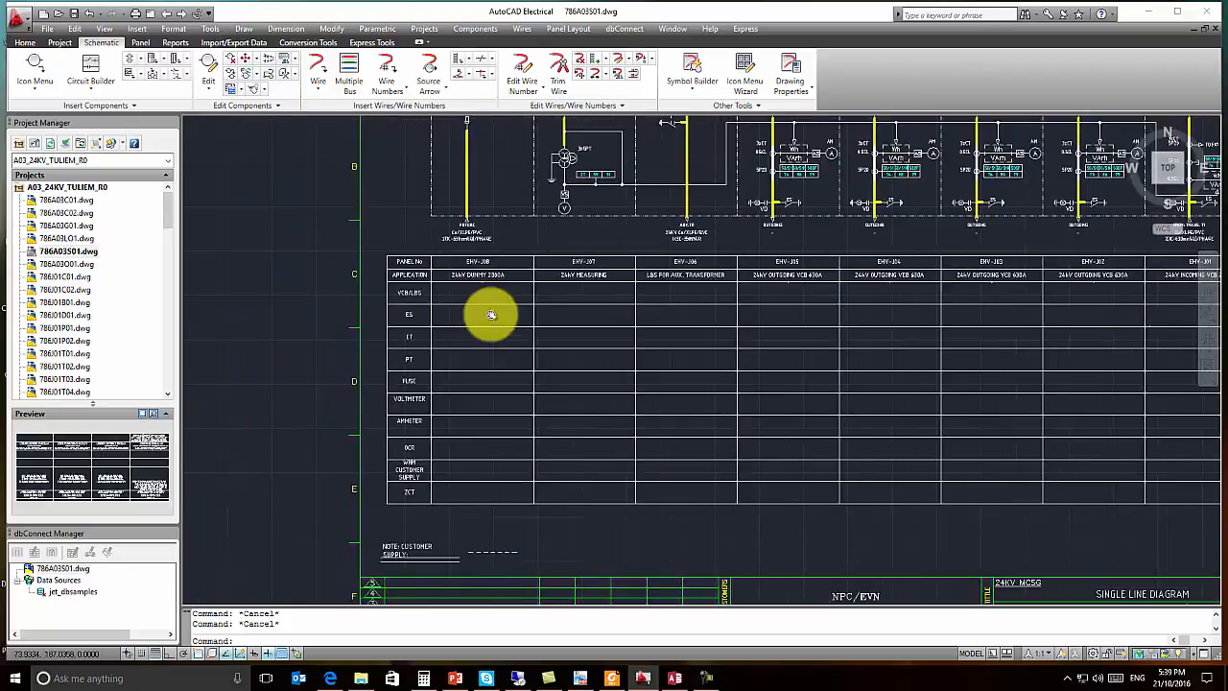
click(504, 317)
click(482, 288)
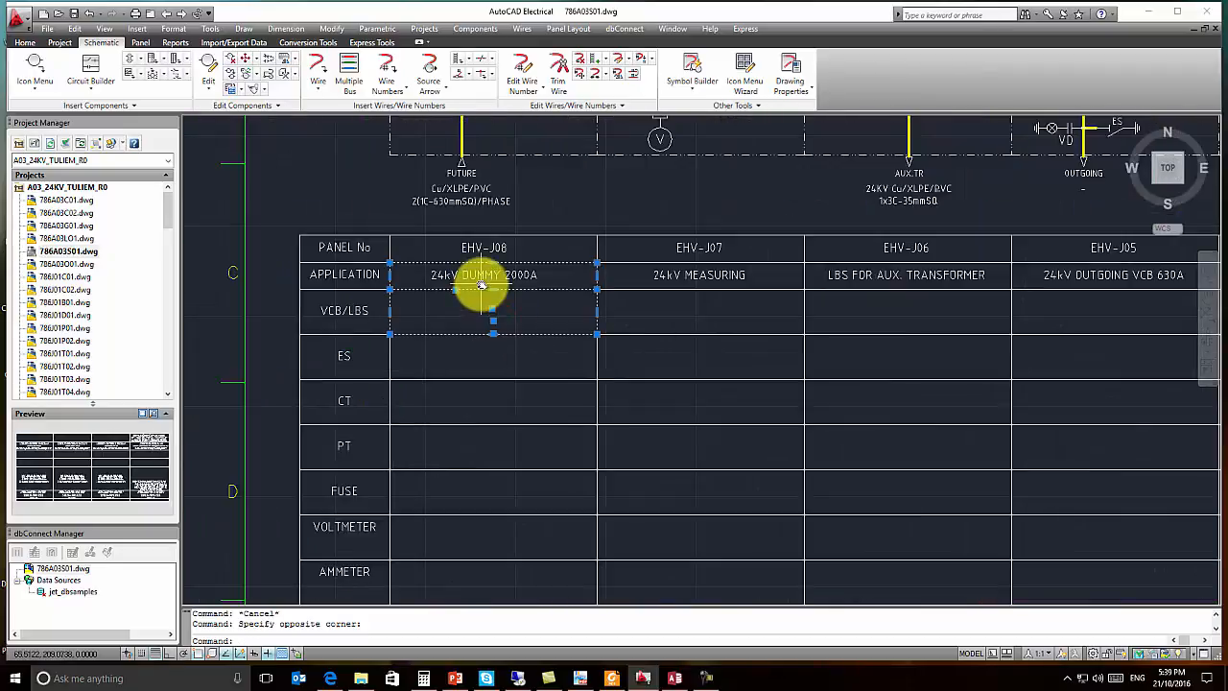
key(Escape)
scroll(475, 292, up, 4)
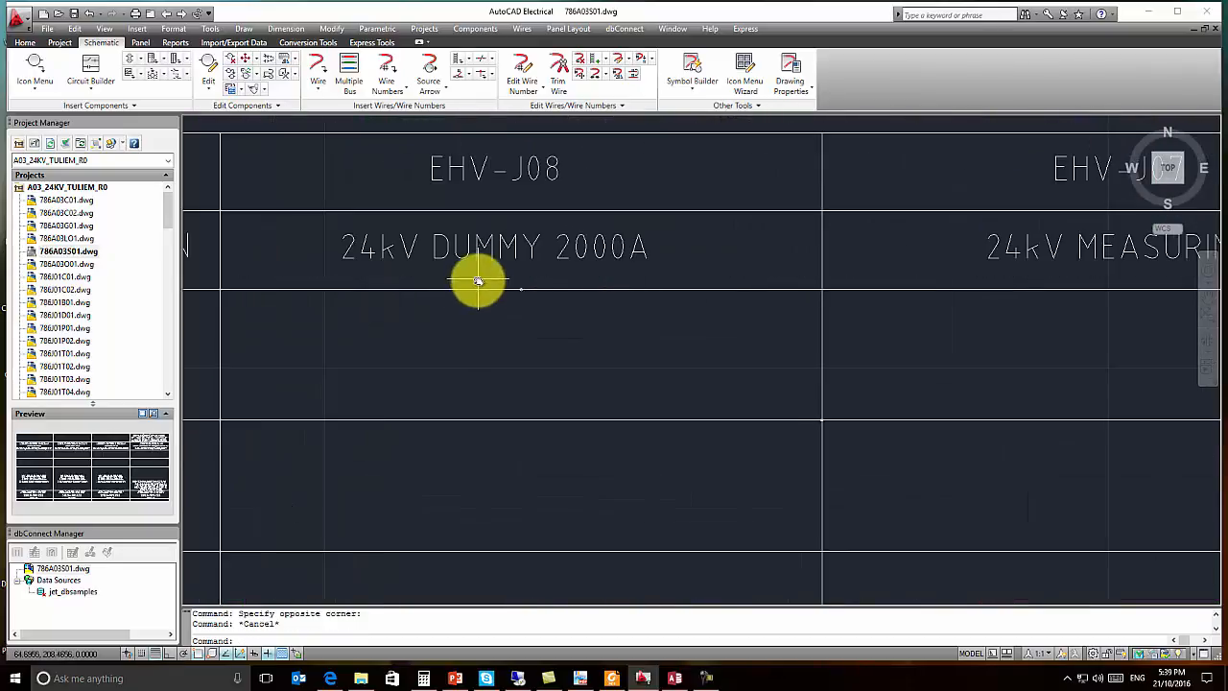
click(537, 307)
right_click(521, 346)
click(565, 413)
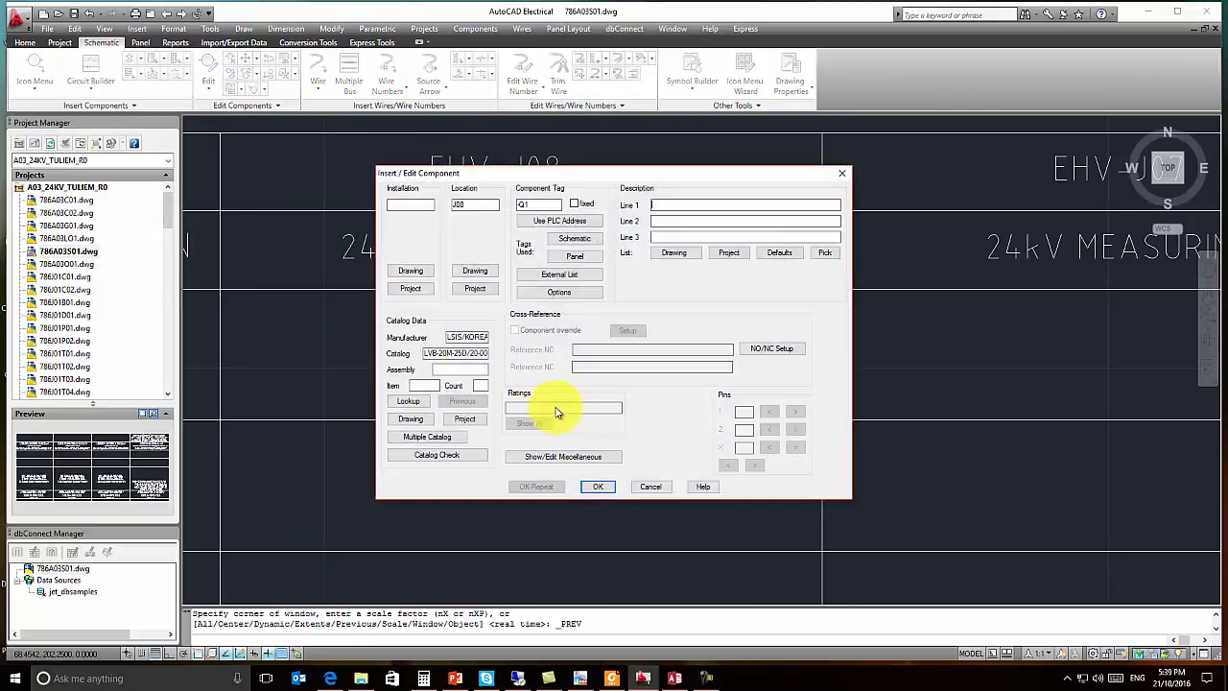
click(415, 407)
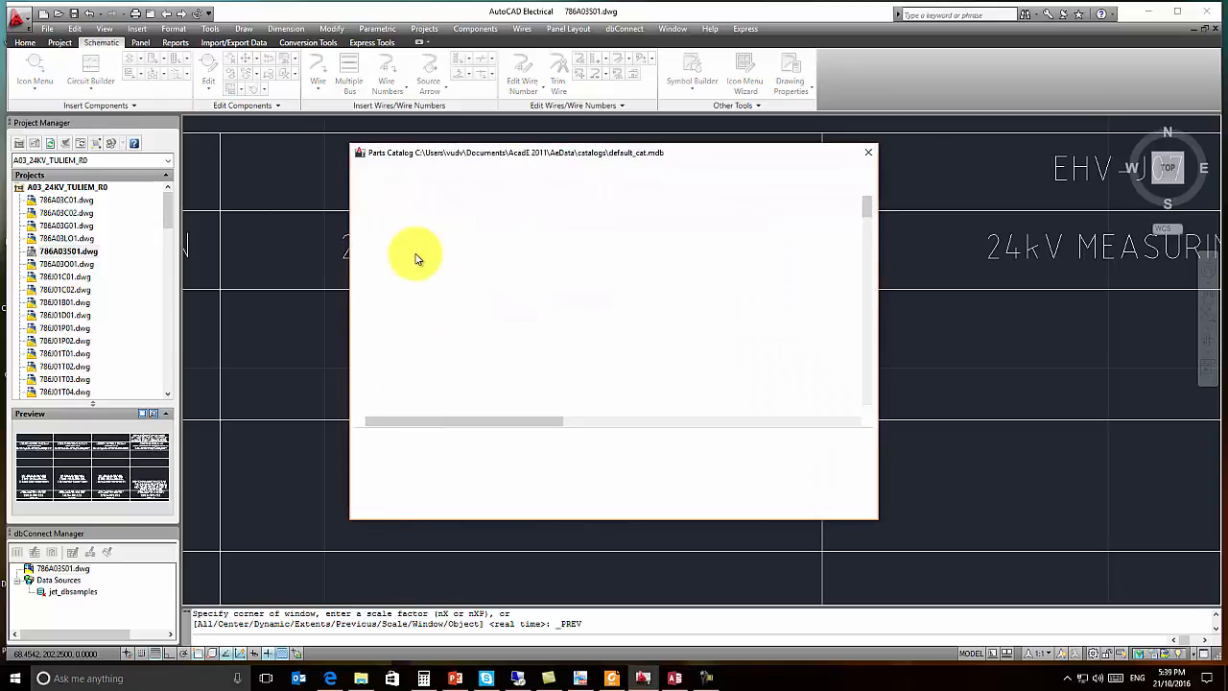
Step: Filter the parts catalog by catalog number lvb-20m-25d/20-0000
click(416, 208)
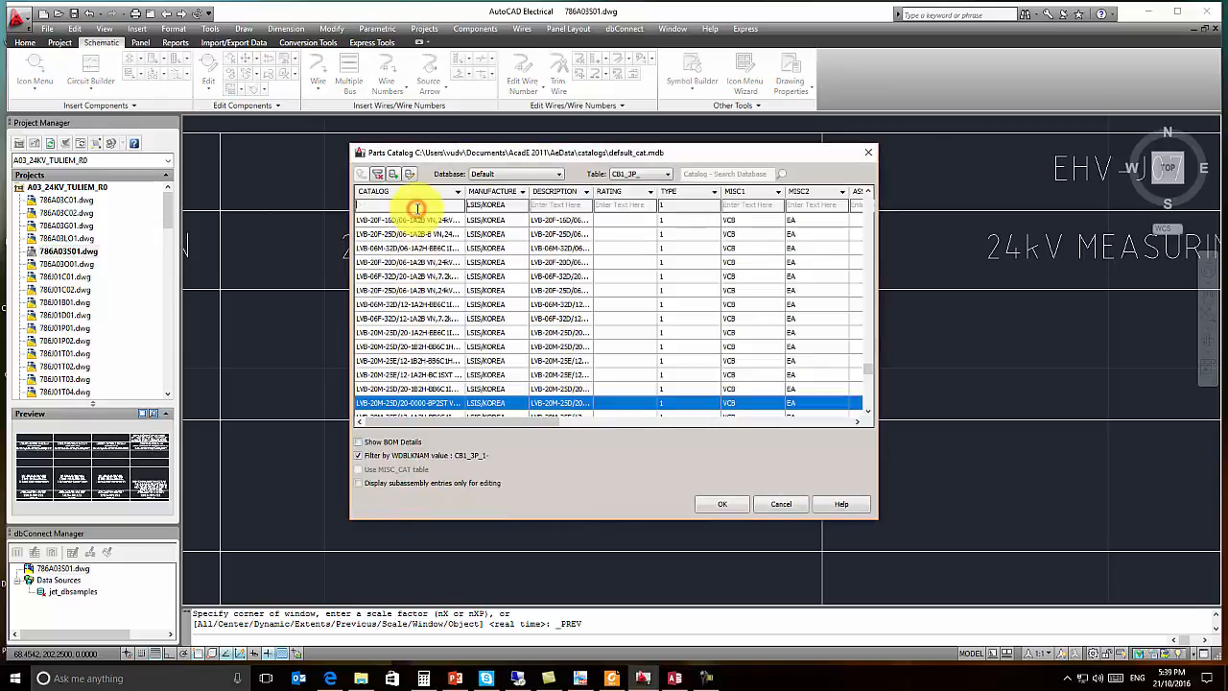
text(lvb)
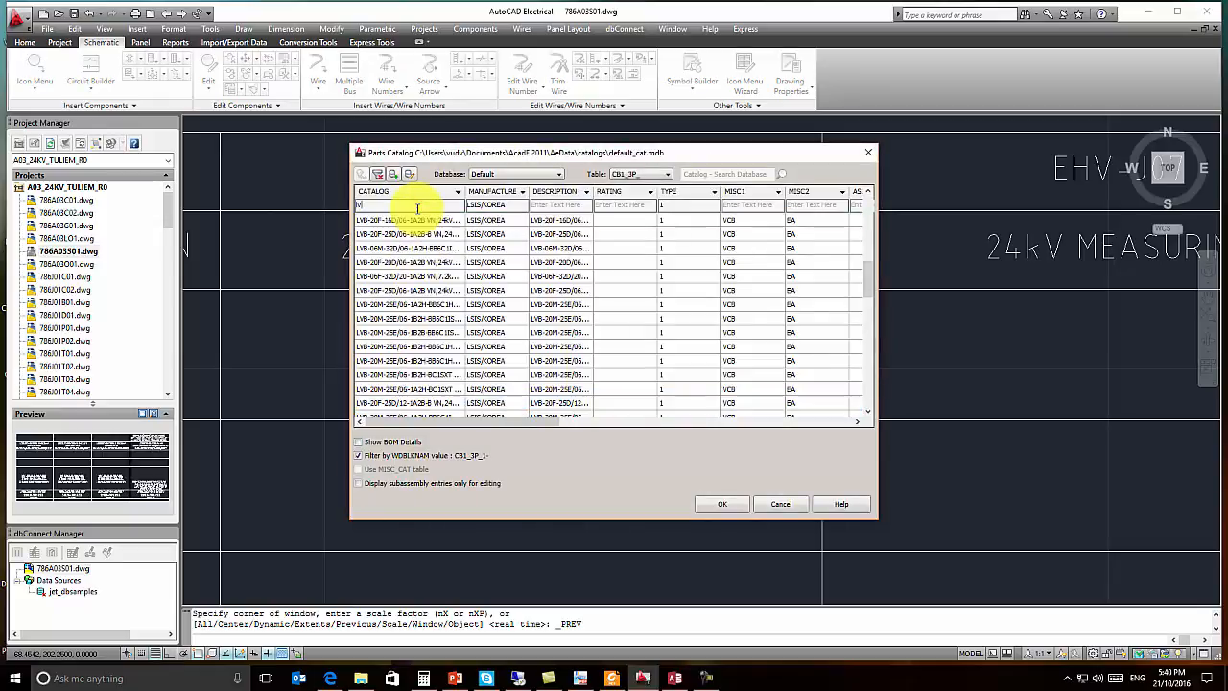
text(-20m)
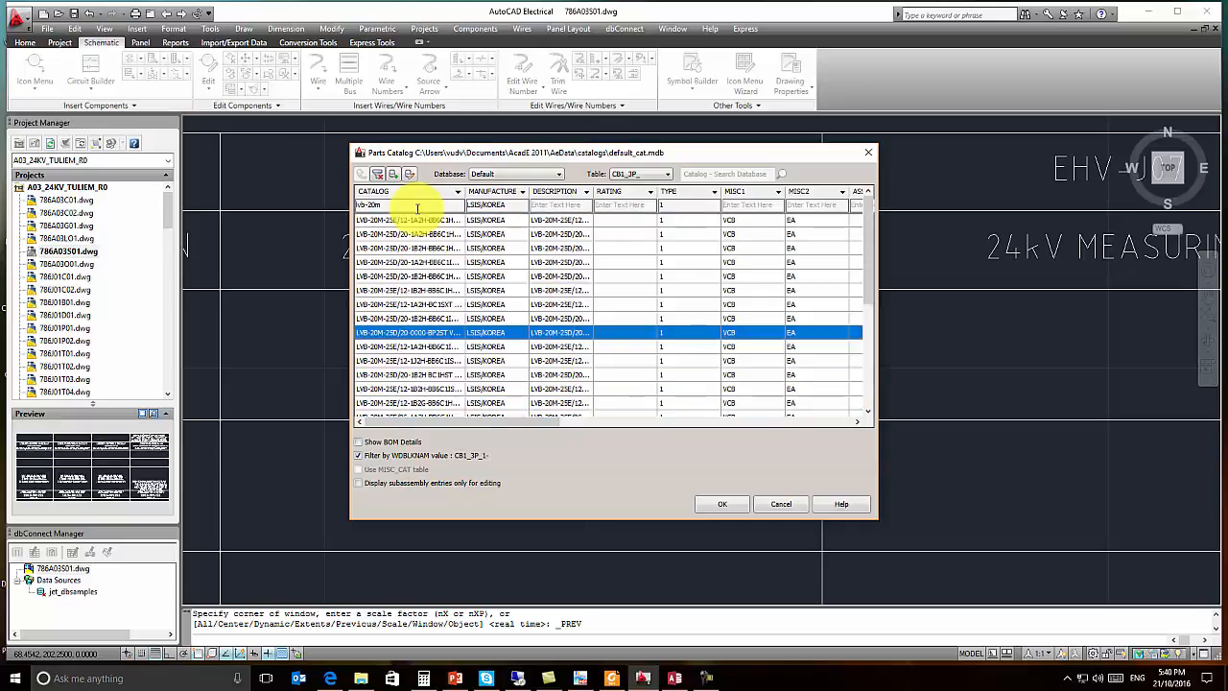
text(-25d)
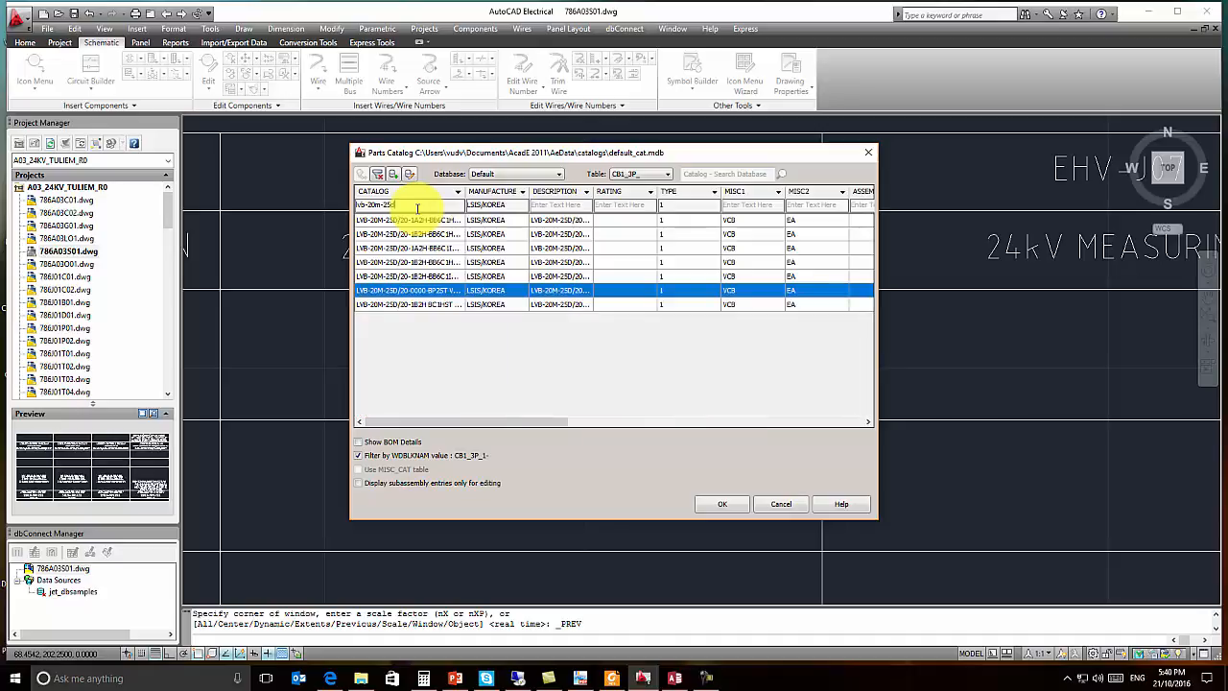
text(/20-0000)
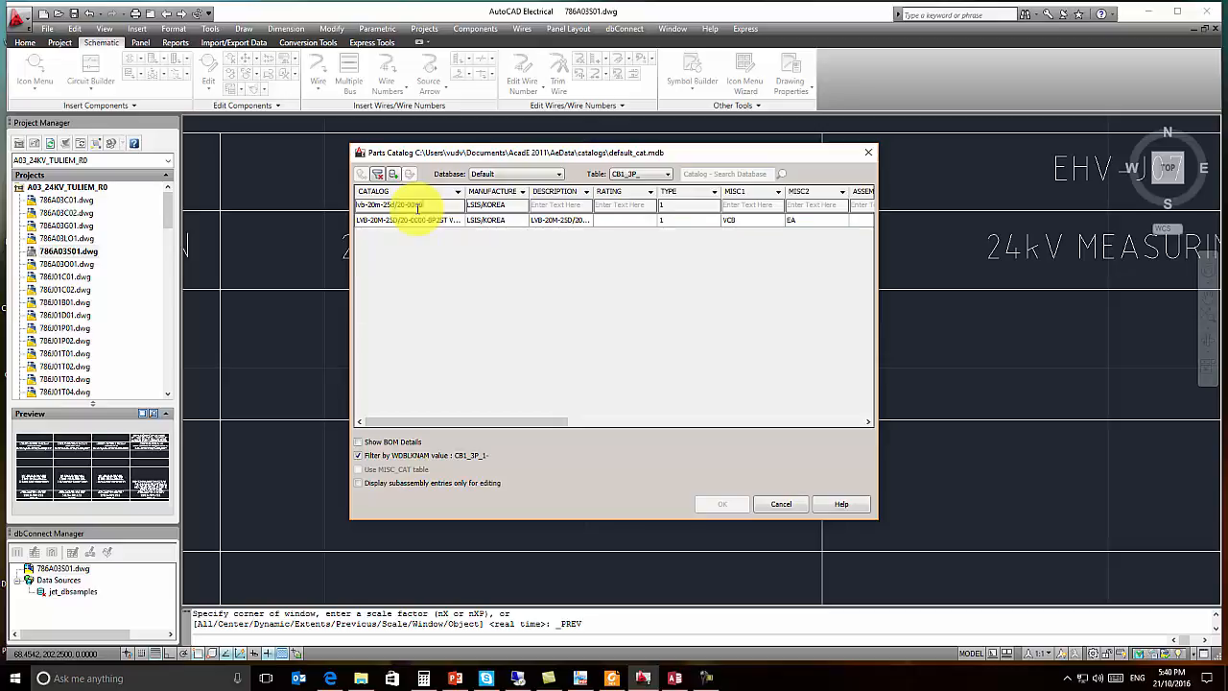
Step: Assign the LSIS/KOREA LVB-20M-25D/20-0000 part to the EHV-J08 component and save the edit
click(430, 220)
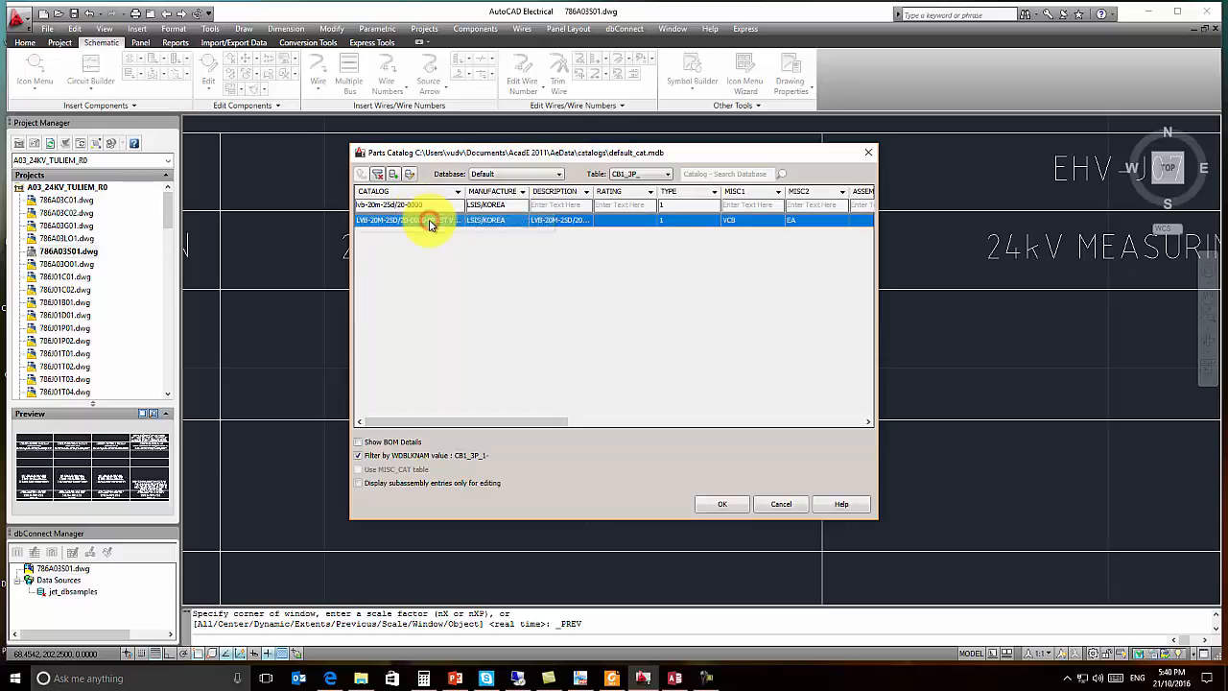
drag(529, 421, 469, 425)
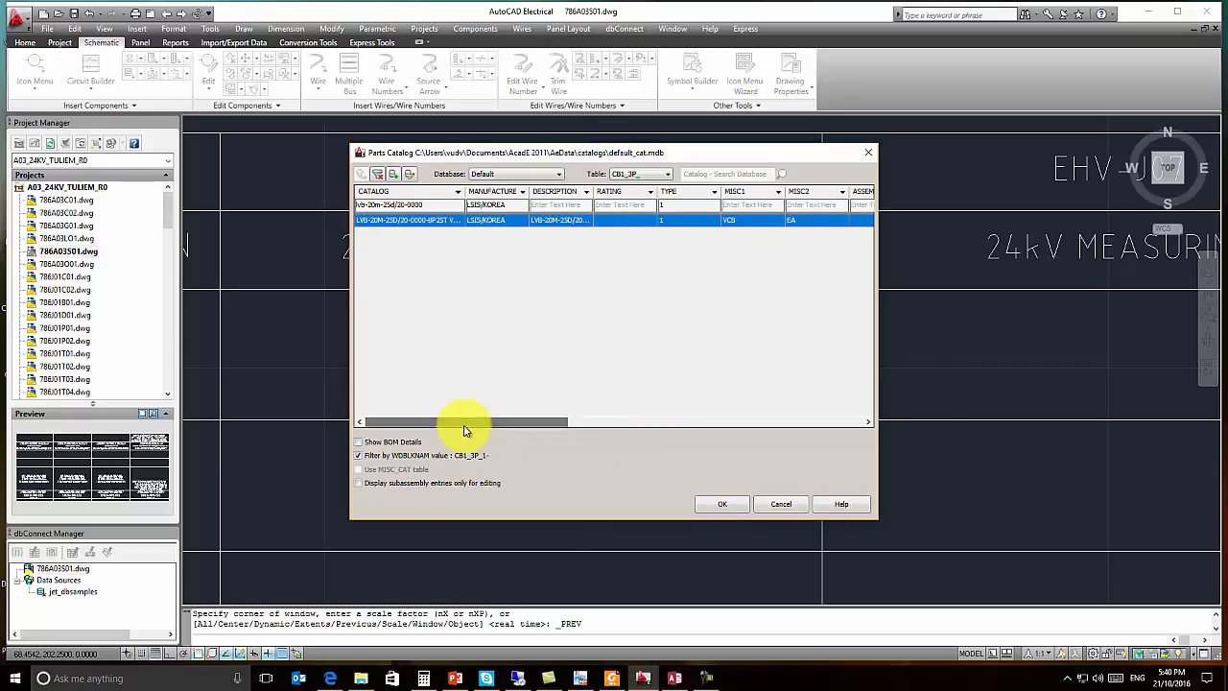
click(724, 505)
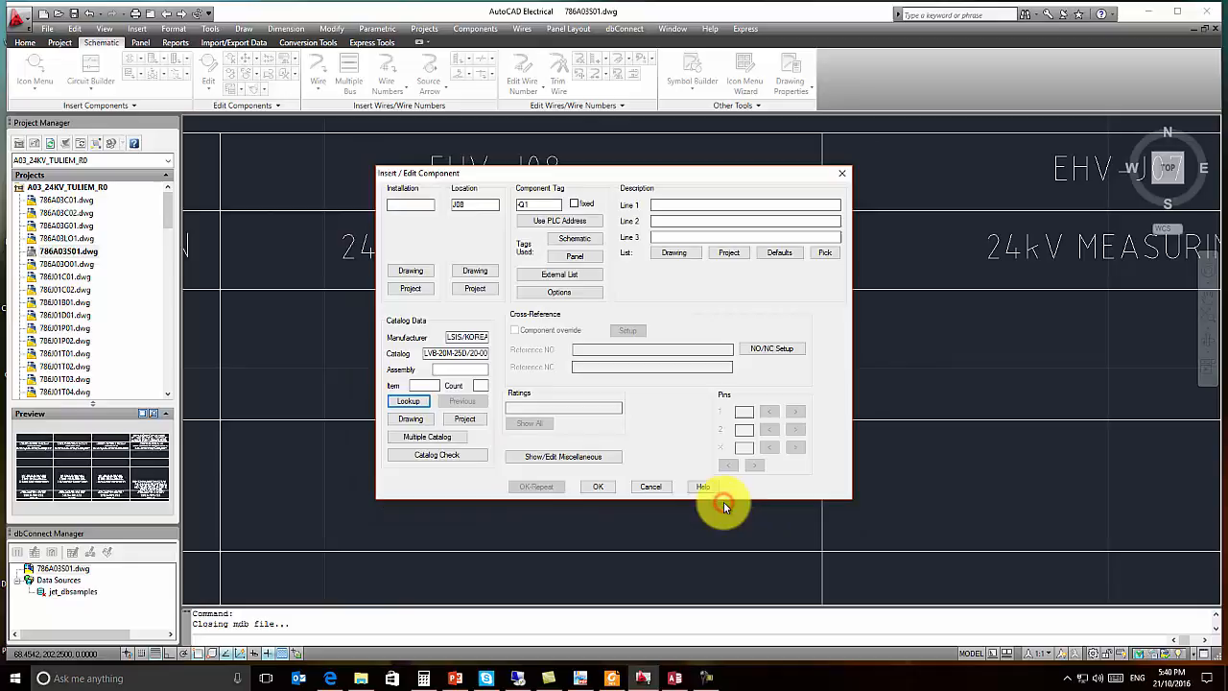
click(599, 486)
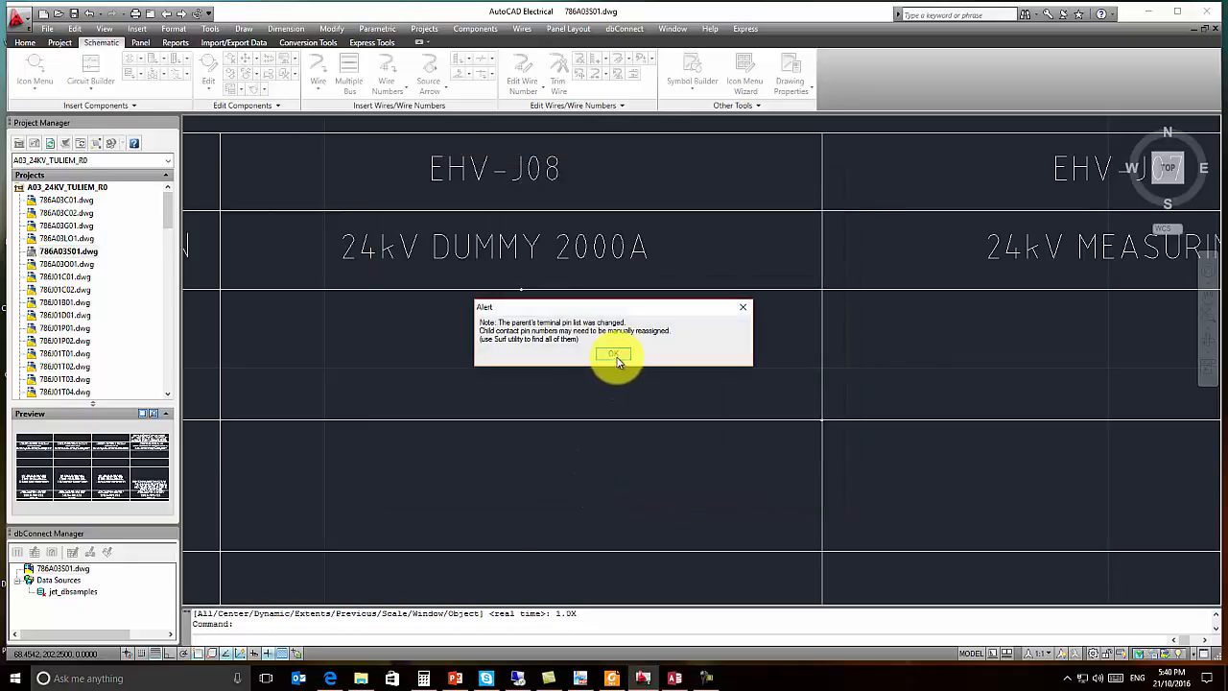
click(615, 355)
Step: Open the parts catalog lookup for the VCB component of panel EHV-J05, 24kV OUTGOING VCB 630A
scroll(617, 356, down, 6)
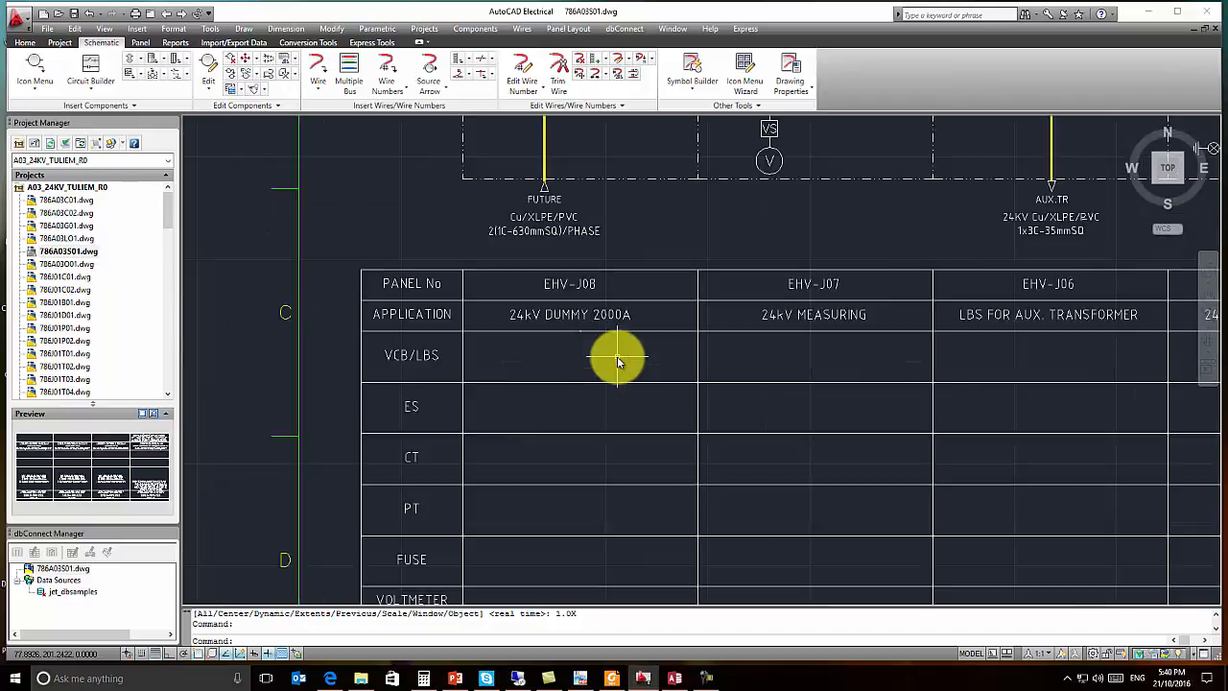
scroll(592, 413, down, 1)
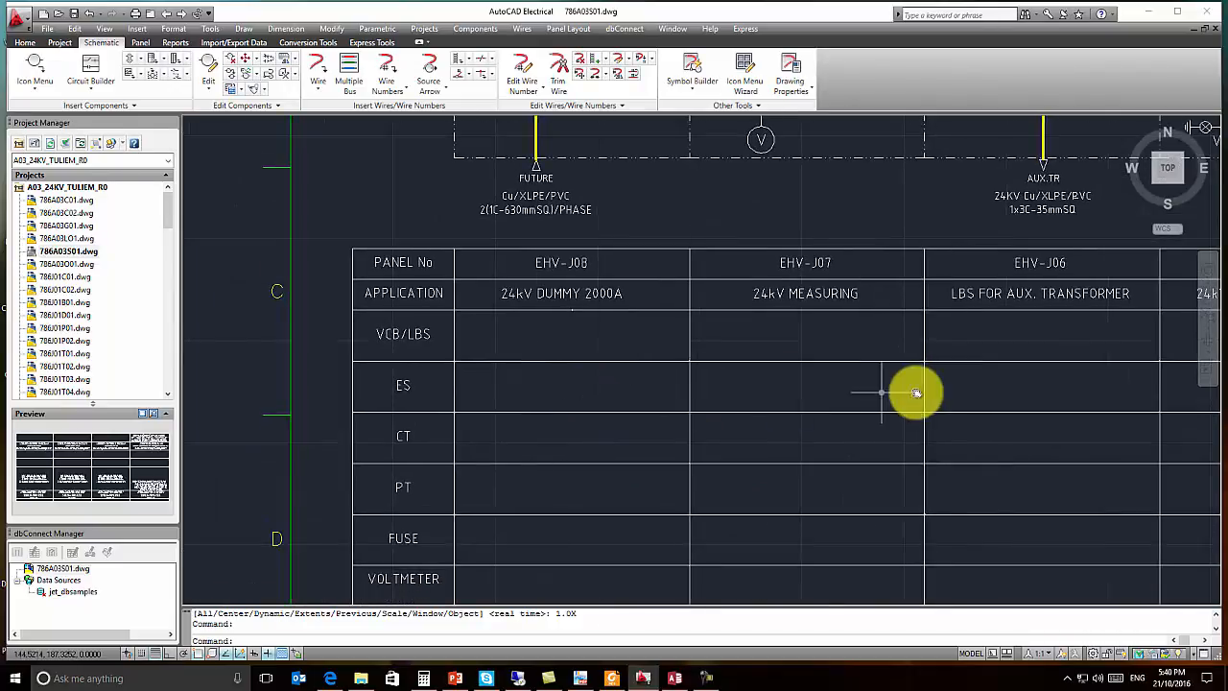
middle_drag(983, 346, 608, 391)
middle_drag(926, 380, 628, 385)
click(629, 386)
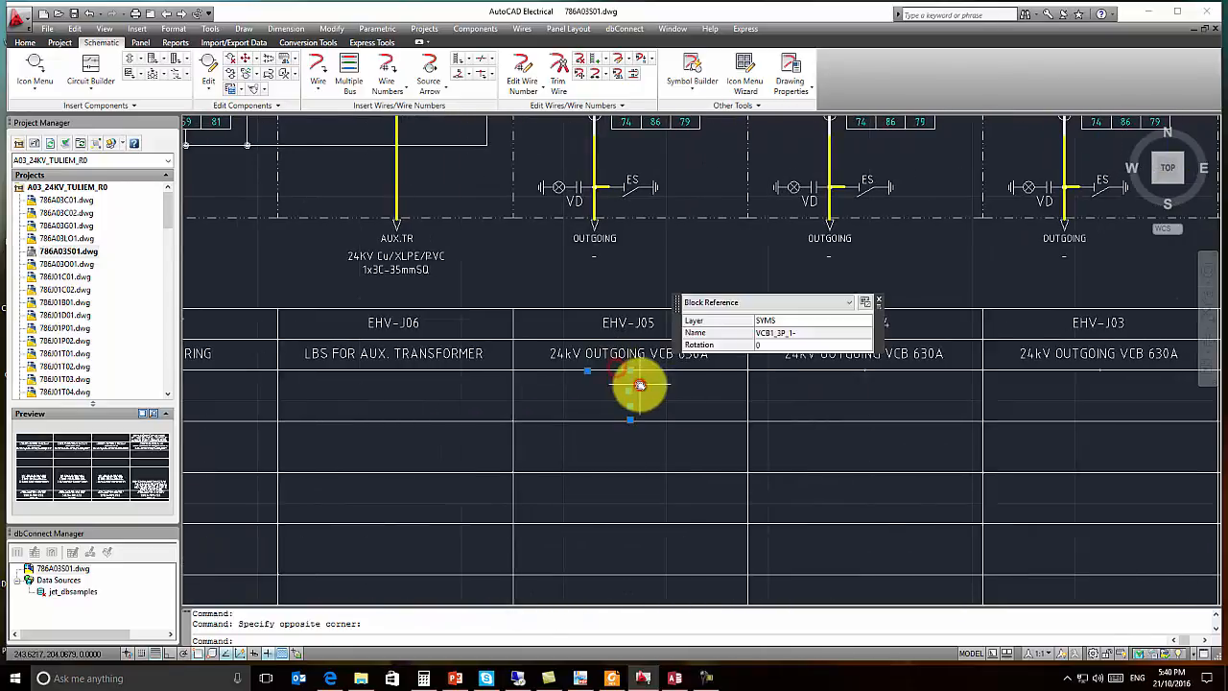
right_click(627, 392)
click(660, 458)
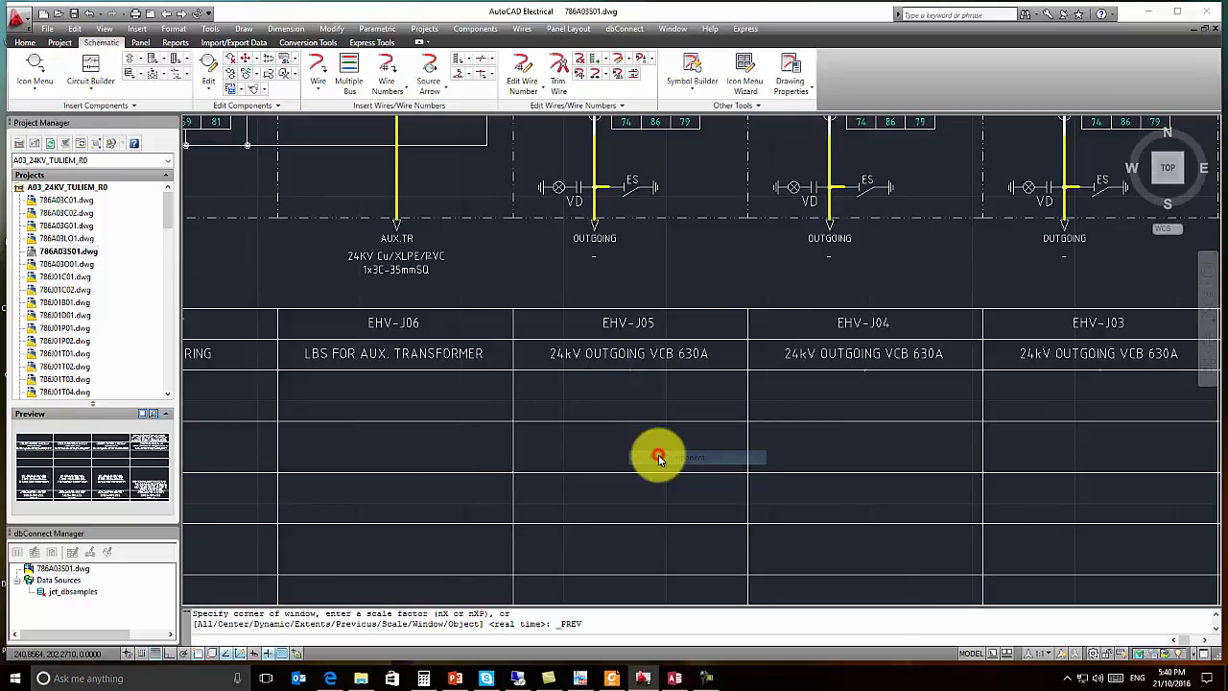
click(413, 401)
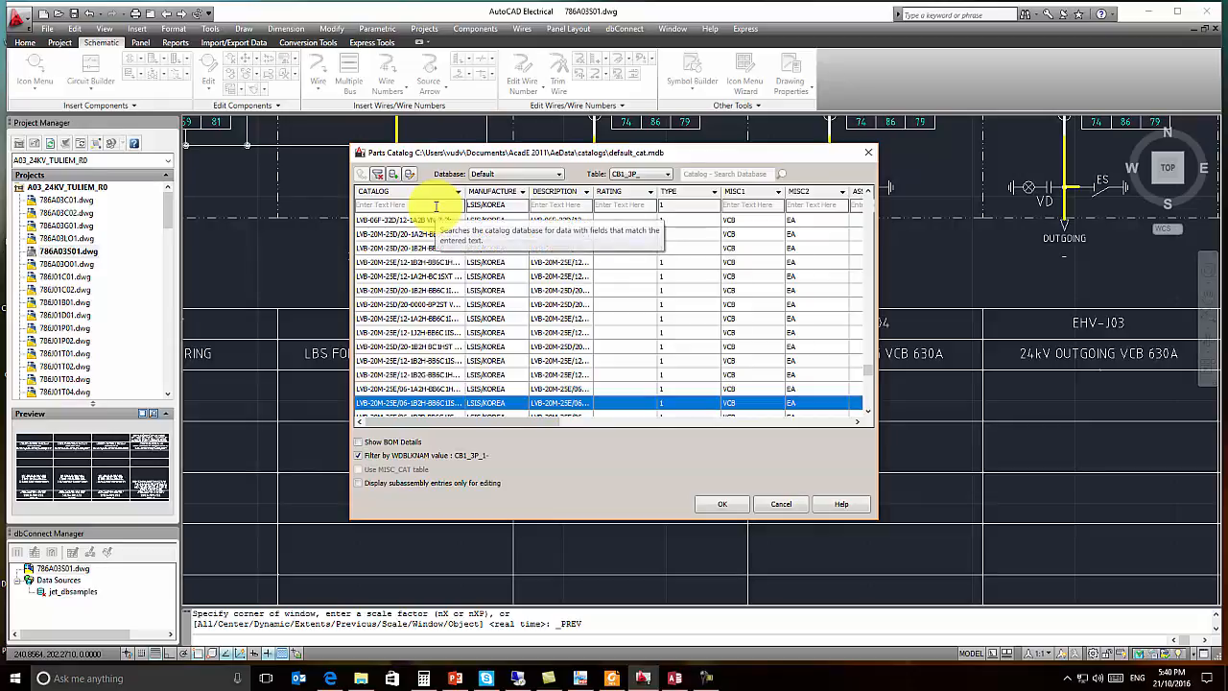
Step: Filter the parts catalog by catalog number lvb-20m-25e/06-1b2h-bb6c1i
click(423, 204)
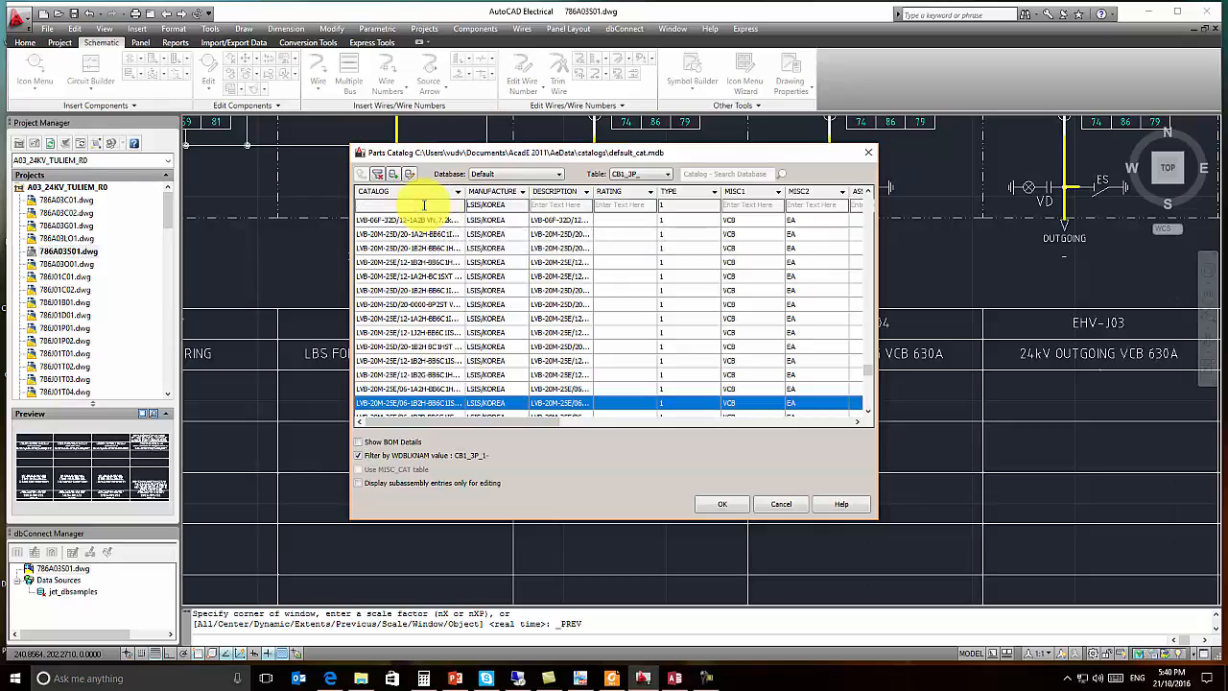
text(lvb)
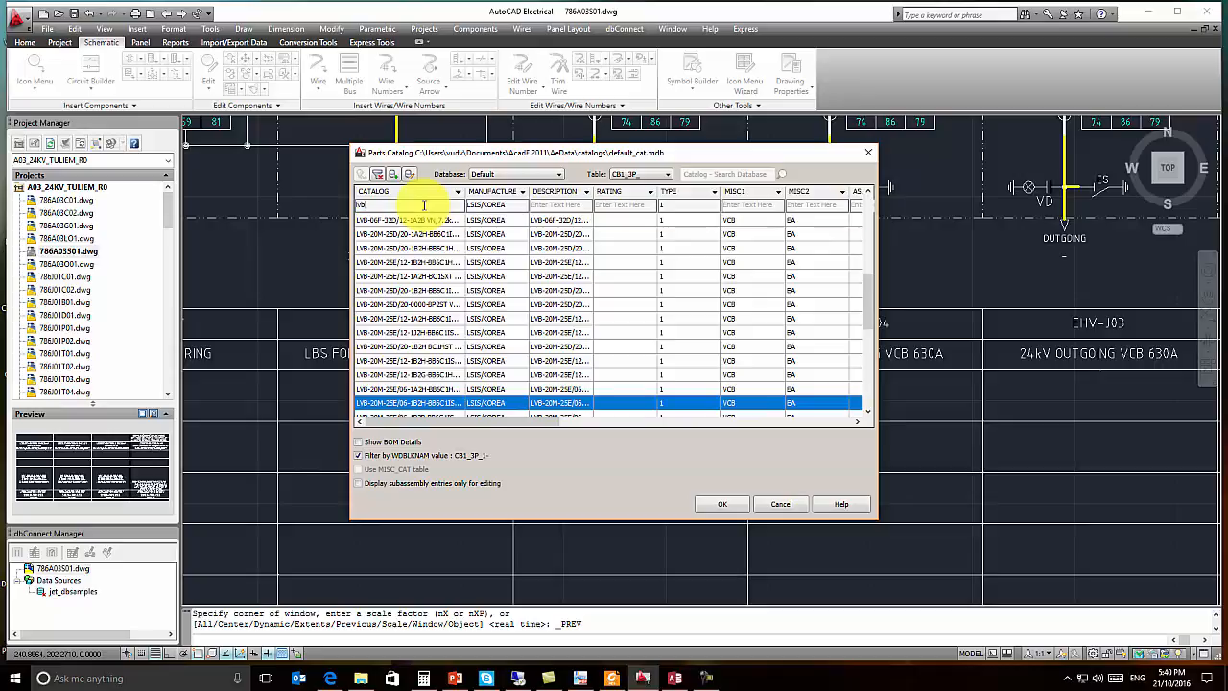
text(-20m)
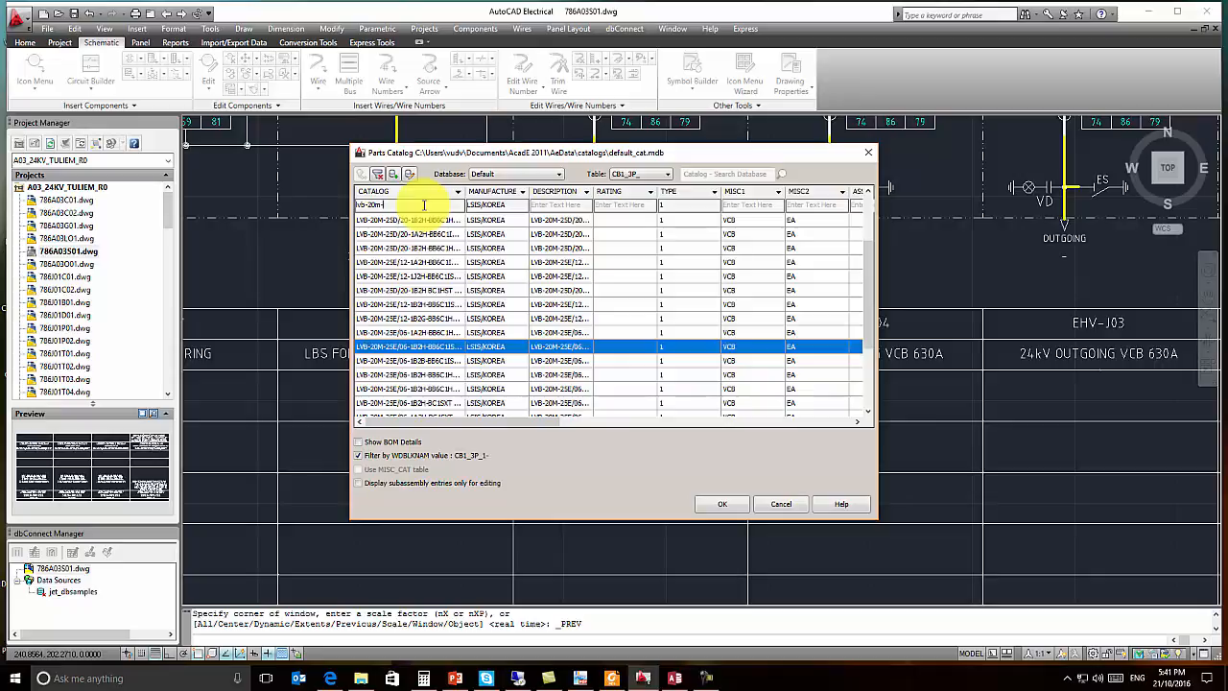
text(-25e)
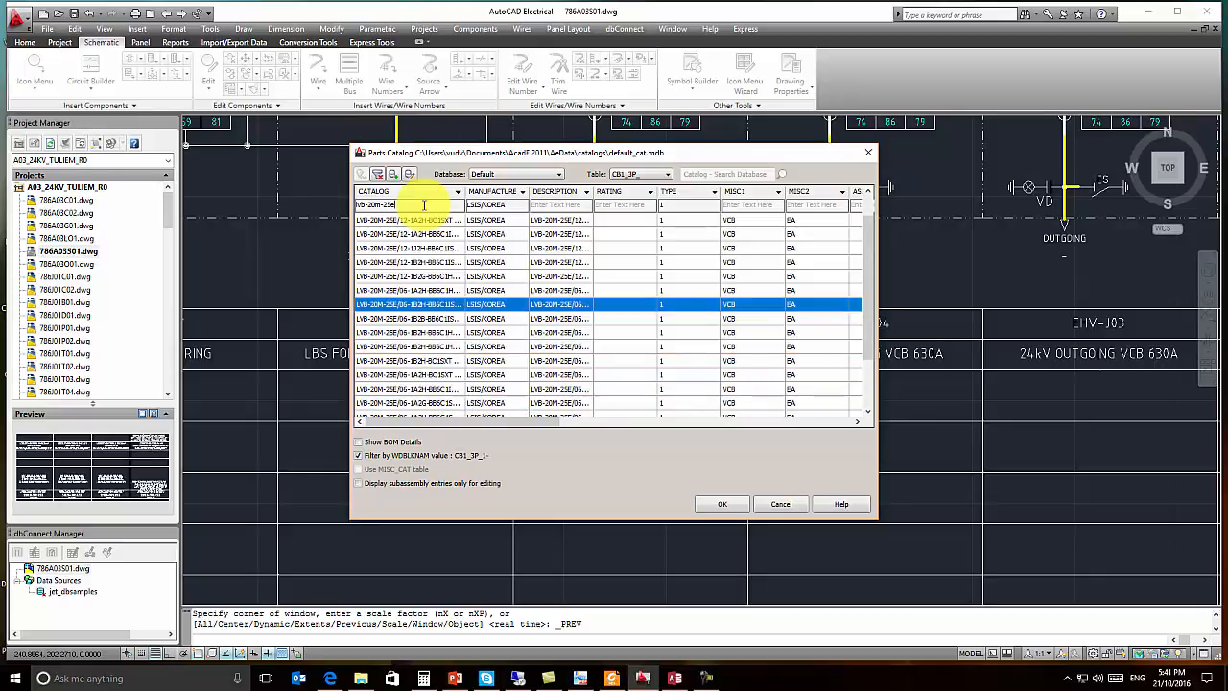
text(/06)
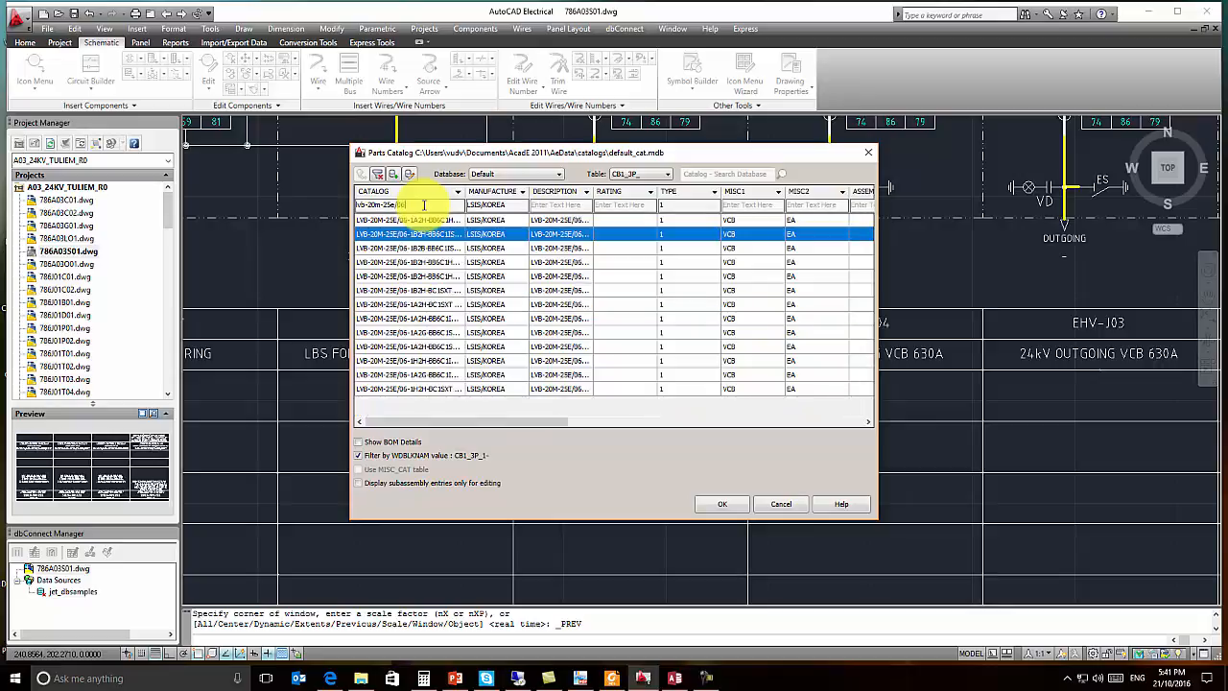
text(-1b)
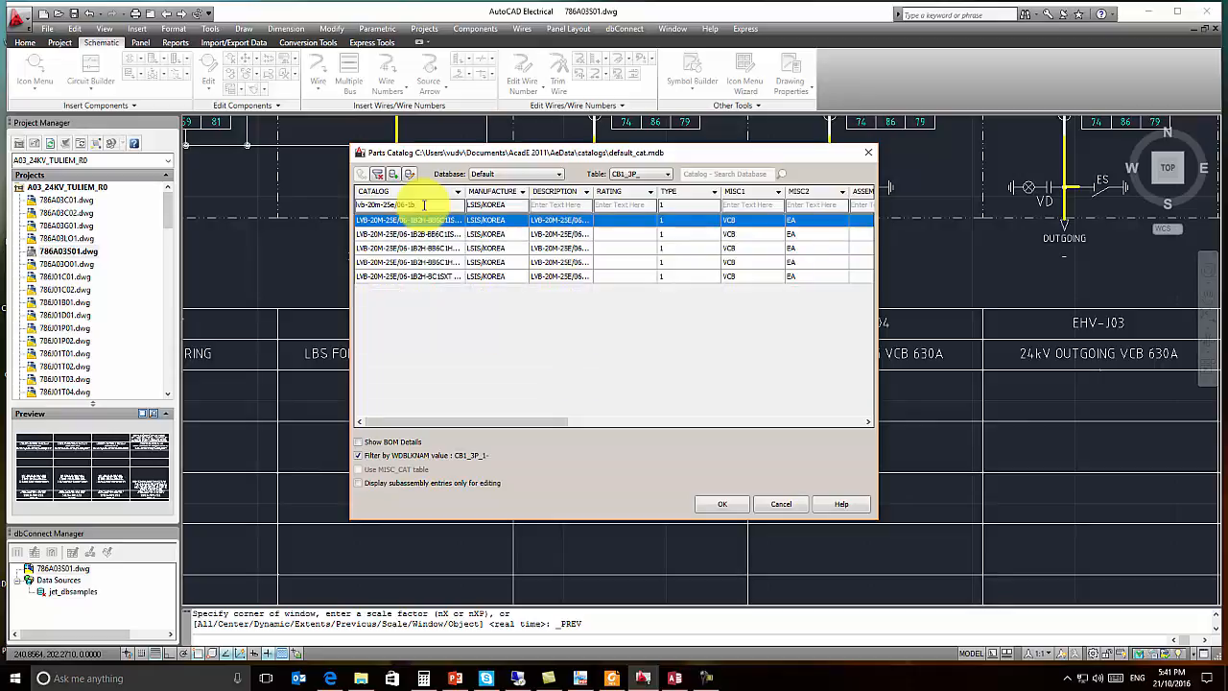
text(2h)
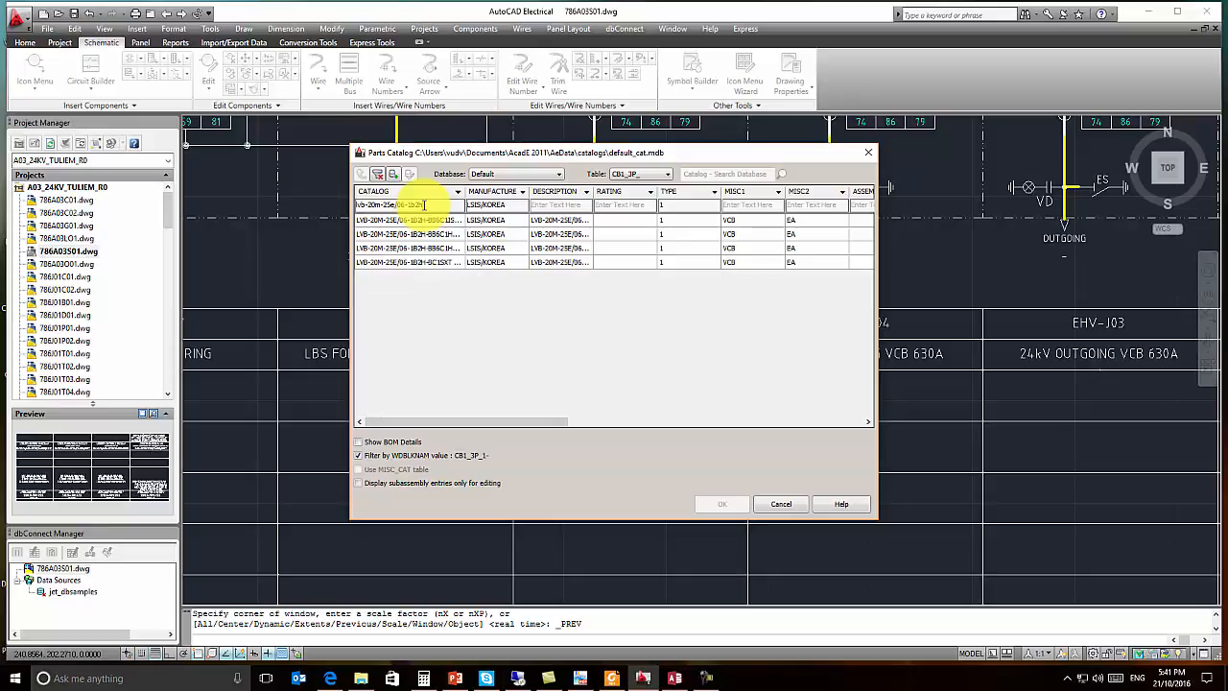
text(-bb)
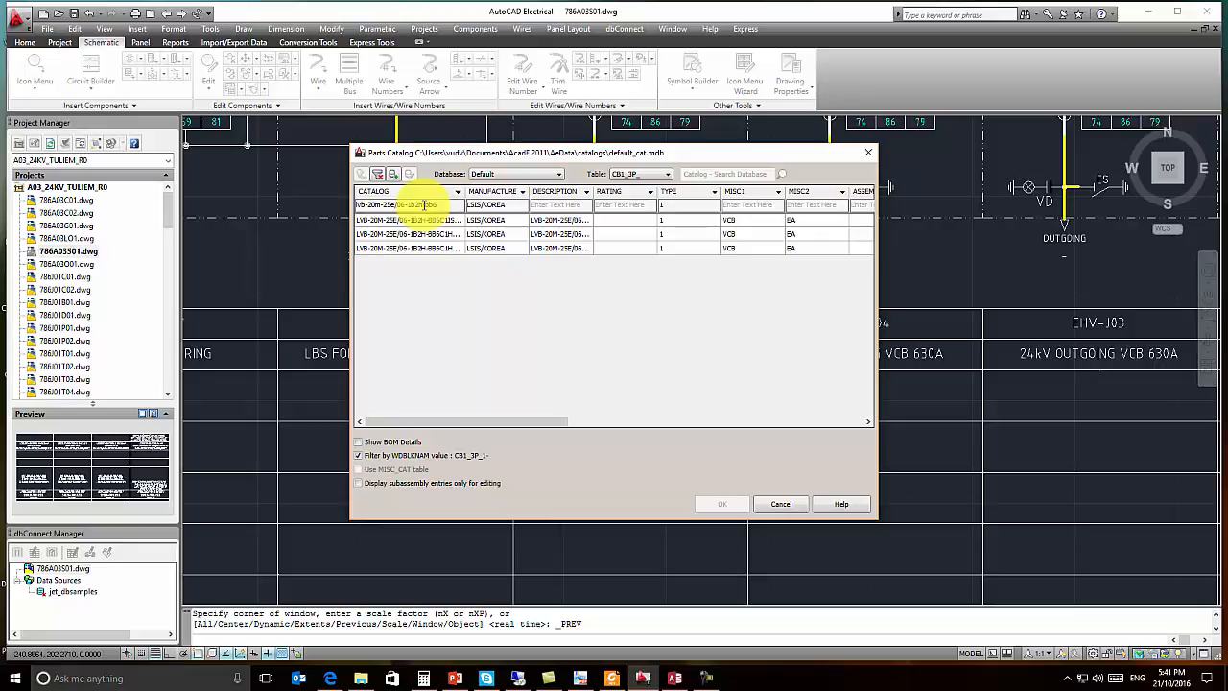
text(6c)
text(1l)
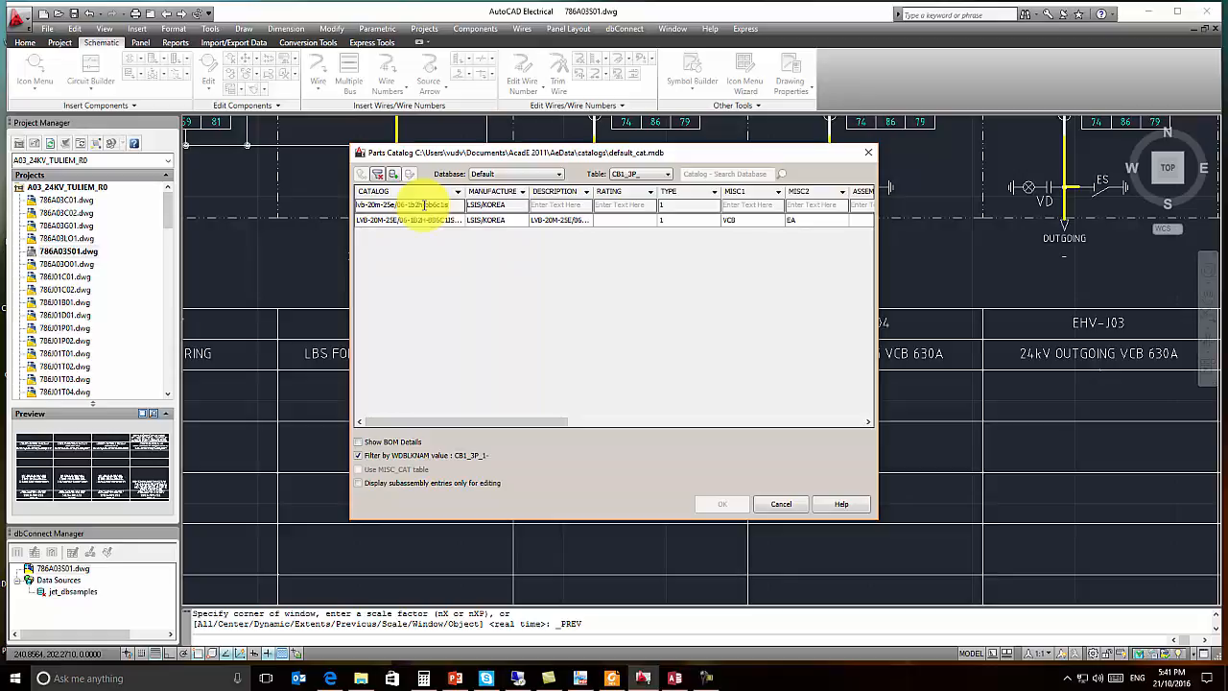
Step: Assign the filtered LVB-20M-25E/06-1B2H-BB6C1I part to the EHV-J05 component and save the edit
click(425, 221)
click(722, 504)
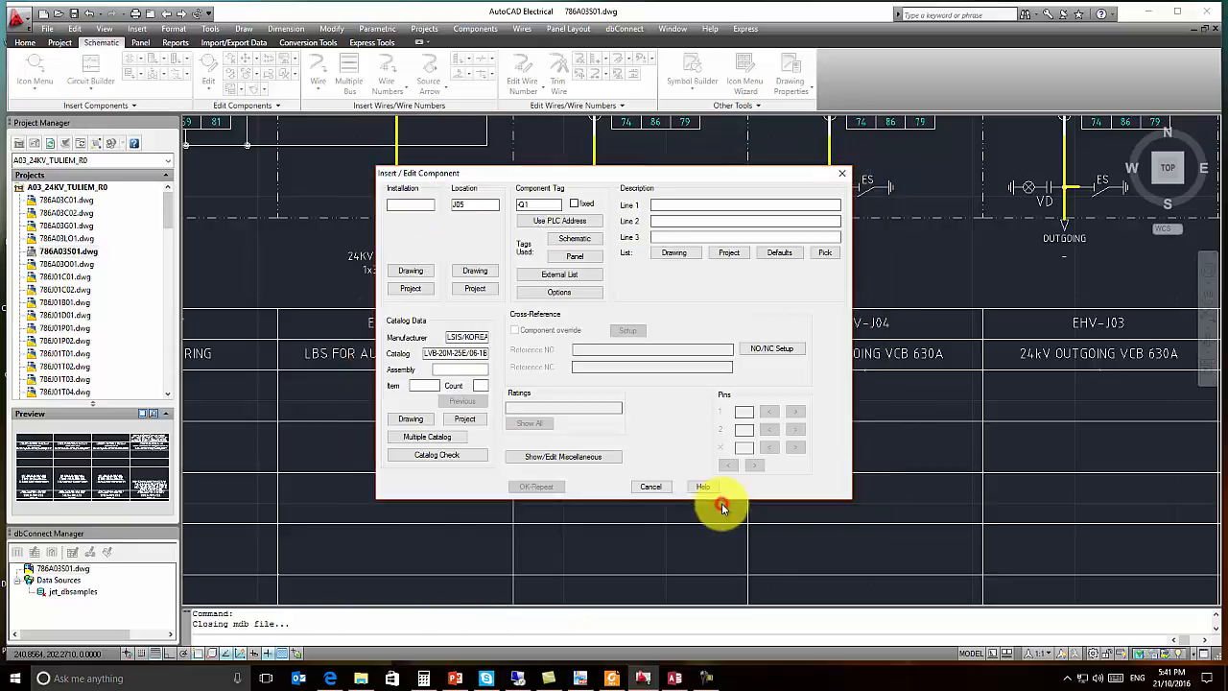
click(608, 489)
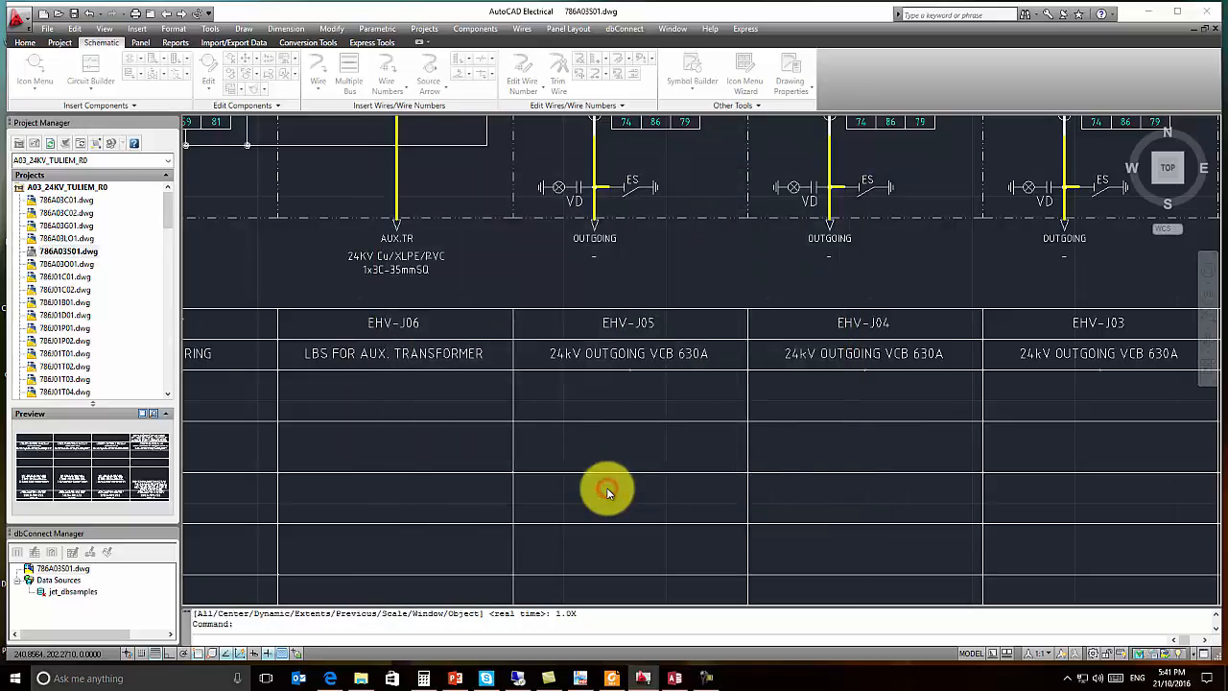
click(626, 357)
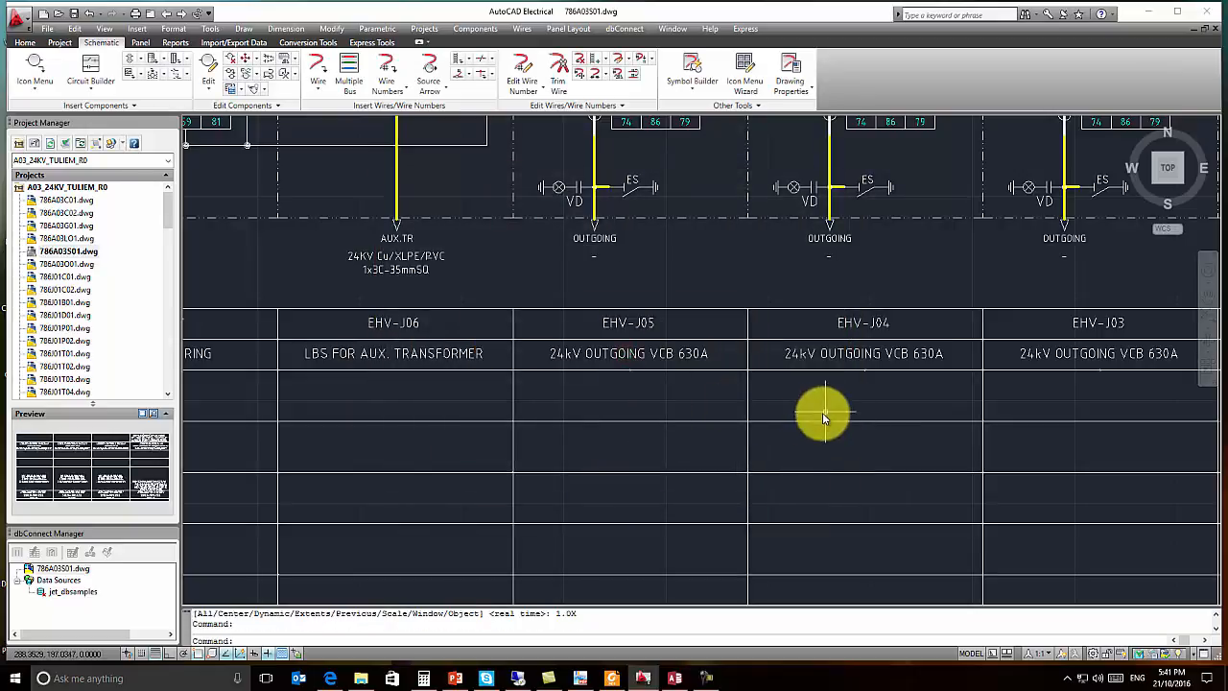
Step: Start Copy Catalog Assignment with the EHV-J05 VCB component as master and accept its LSIS/KOREA part
middle_drag(883, 395, 757, 406)
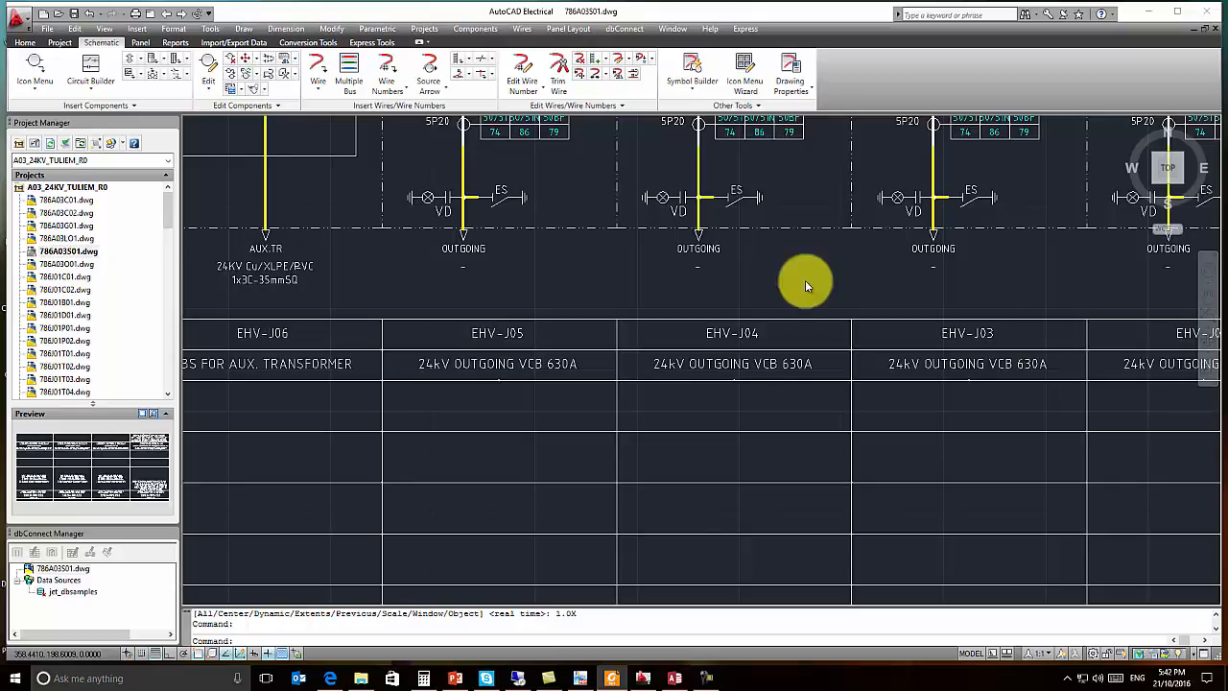
click(213, 92)
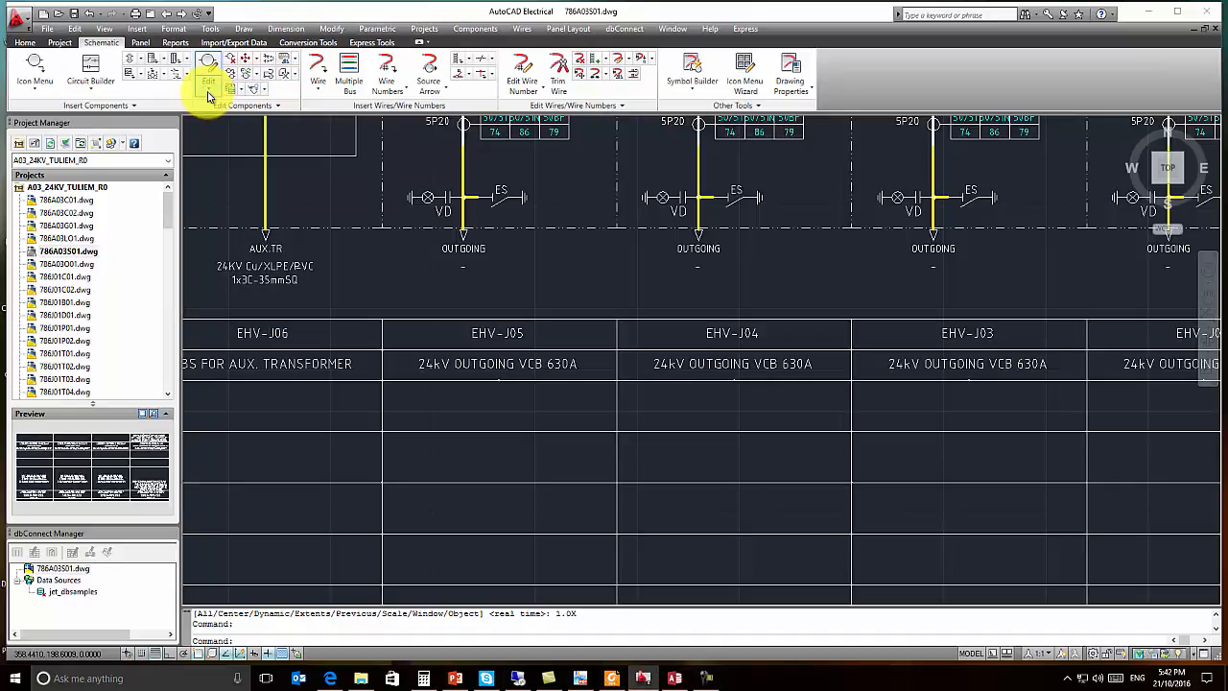
click(208, 92)
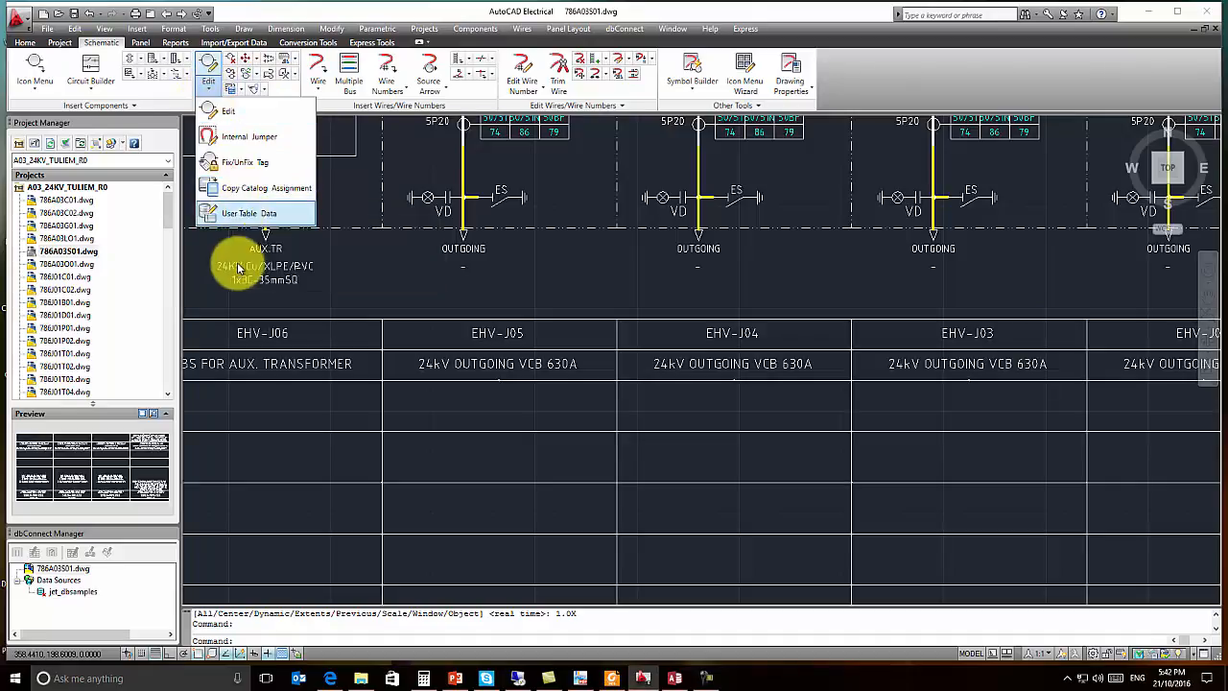
click(252, 199)
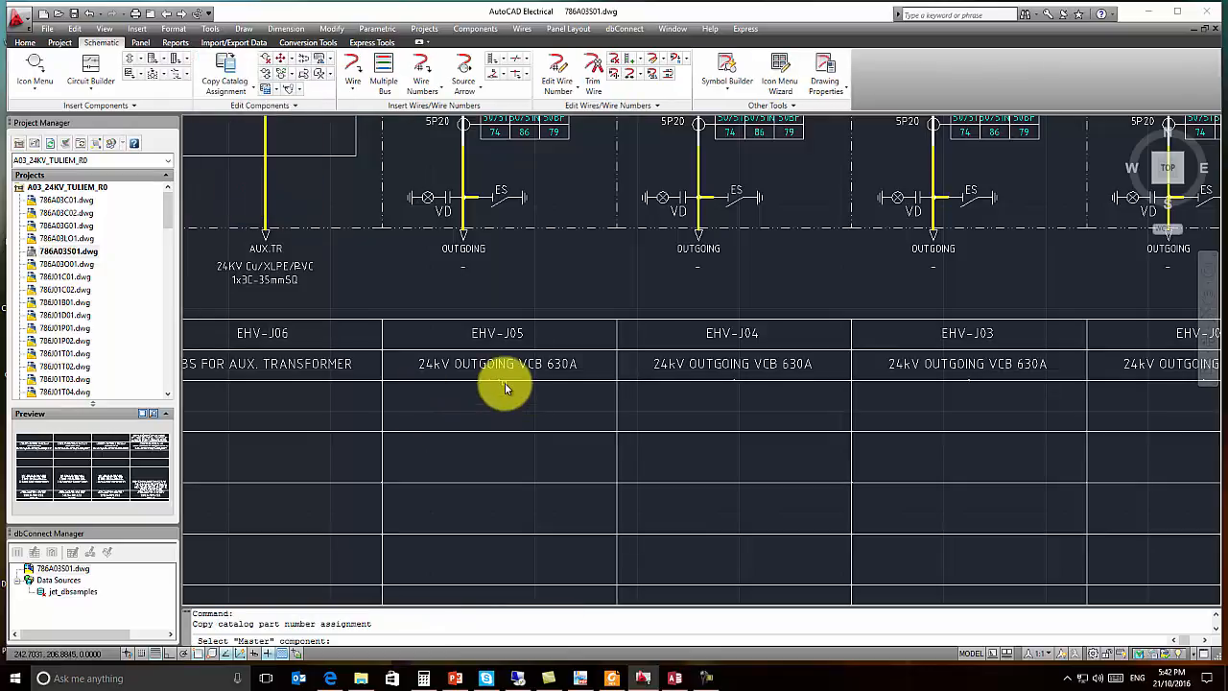
scroll(500, 379, up, 5)
click(488, 382)
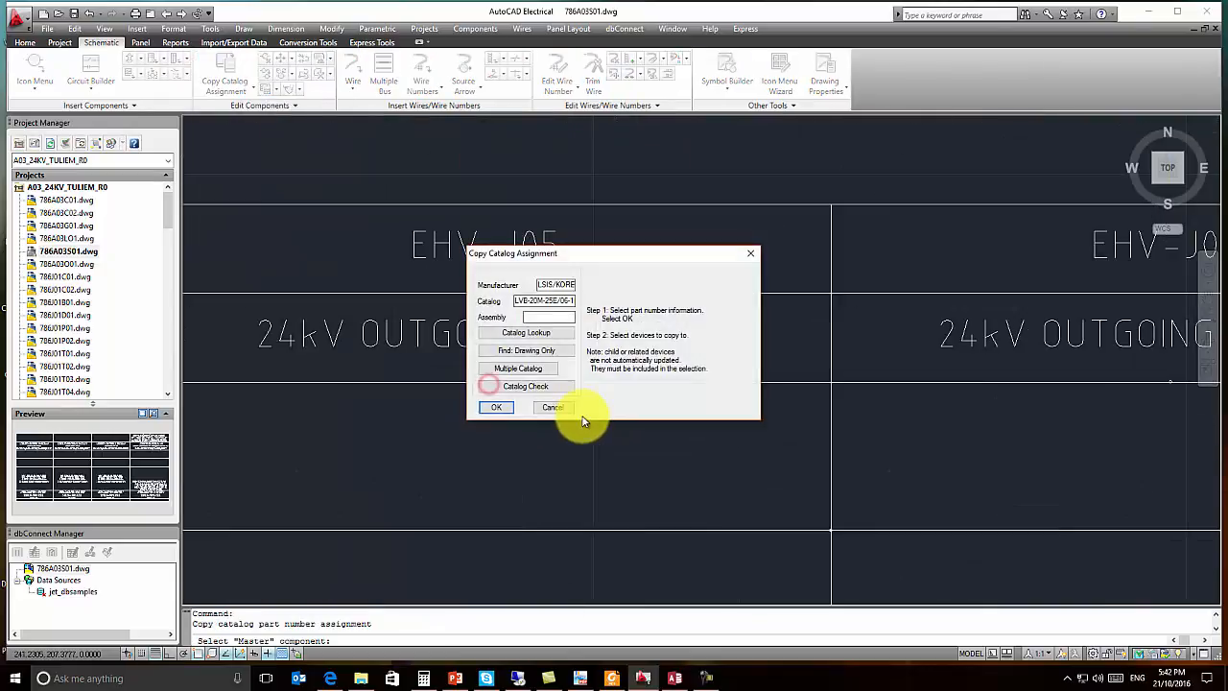
click(503, 410)
Step: Copy the catalog assignment to the 24kV OUTGOING VCB 630A components of panels EHV-J04, EHV-J03 and EHV-J02
scroll(863, 430, down, 3)
middle_drag(905, 433, 454, 405)
scroll(470, 389, up, 6)
click(484, 359)
scroll(678, 418, down, 3)
middle_drag(678, 417, 378, 431)
scroll(614, 373, up, 5)
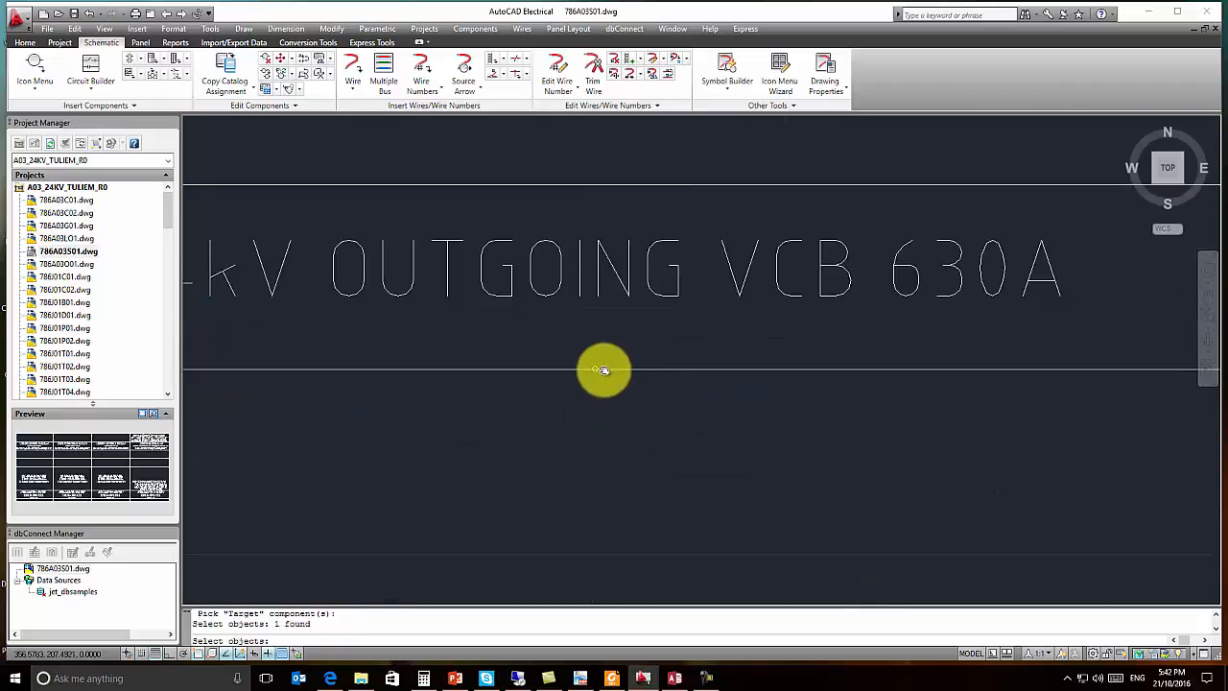
click(595, 366)
scroll(669, 420, down, 5)
scroll(537, 433, down, 2)
scroll(567, 417, up, 5)
scroll(517, 415, up, 4)
click(518, 418)
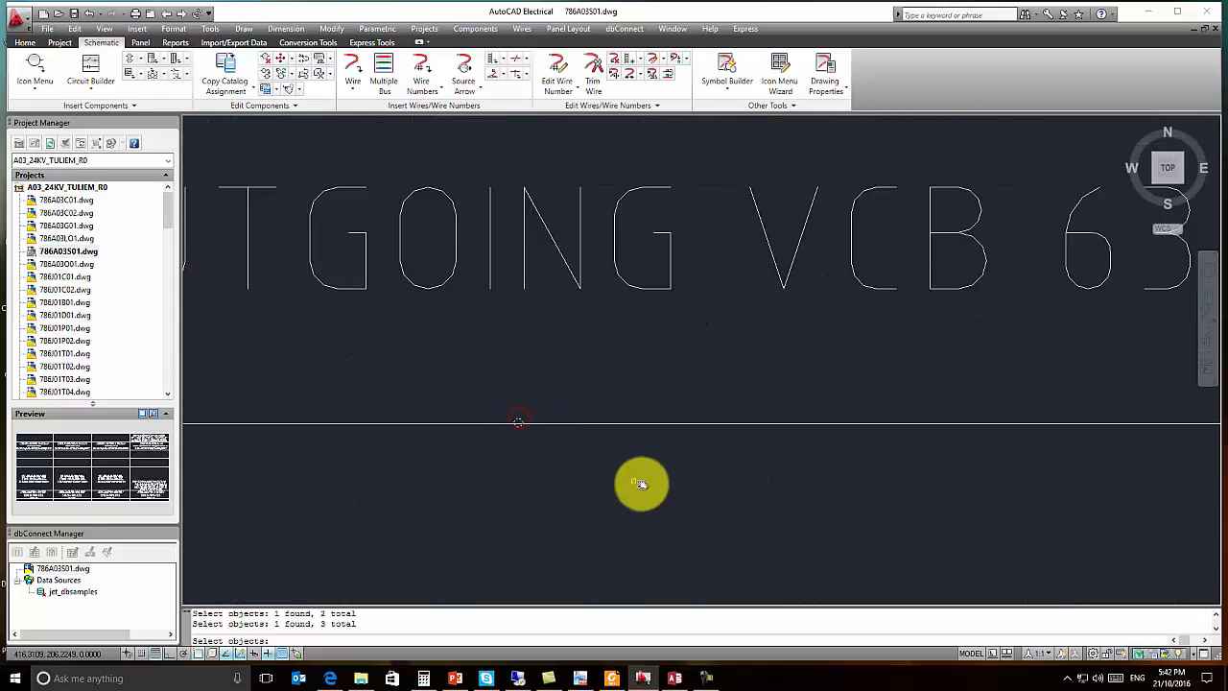
key(Return)
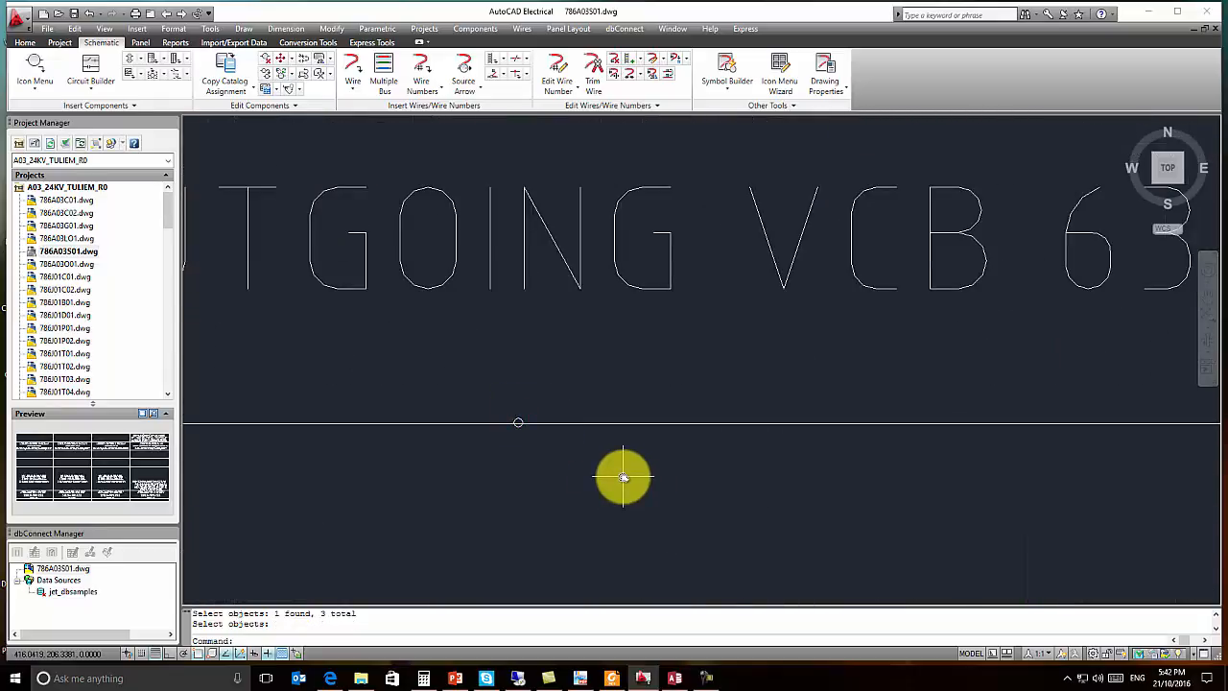
Step: Inspect the catalog data of the EHV-J02 VCB component, leaving the component edit without changes
scroll(624, 477, down, 7)
scroll(669, 450, up, 7)
click(563, 369)
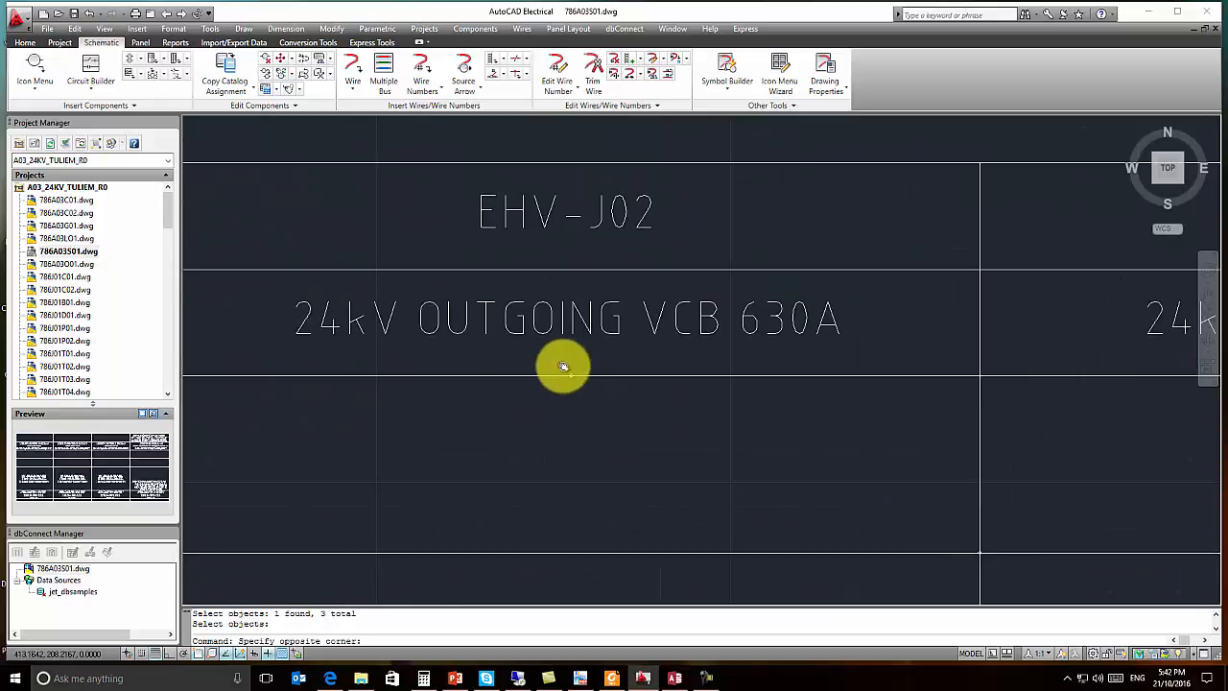
click(568, 378)
right_click(570, 378)
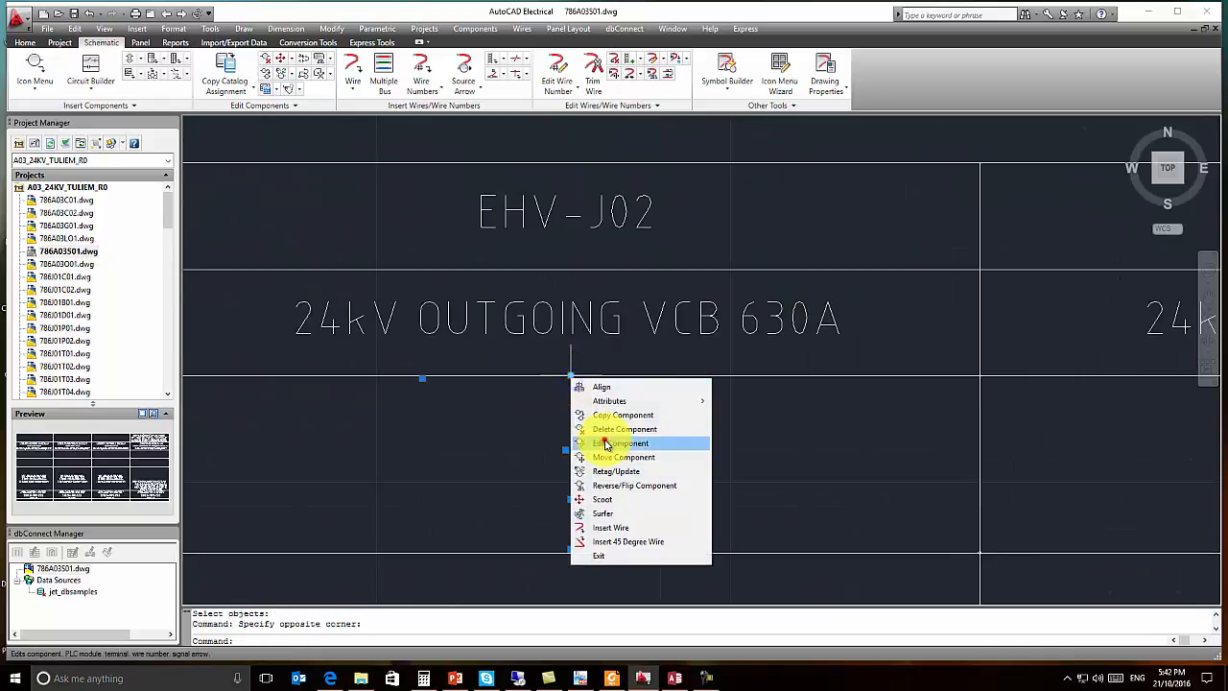
click(605, 444)
click(648, 486)
Step: Open the parts catalog lookup for the VCB component of panel EHV-J01, 24kV INCOMING VCB 2000A
scroll(704, 462, down, 6)
middle_drag(881, 477, 497, 456)
scroll(497, 455, up, 3)
scroll(383, 361, up, 3)
click(394, 362)
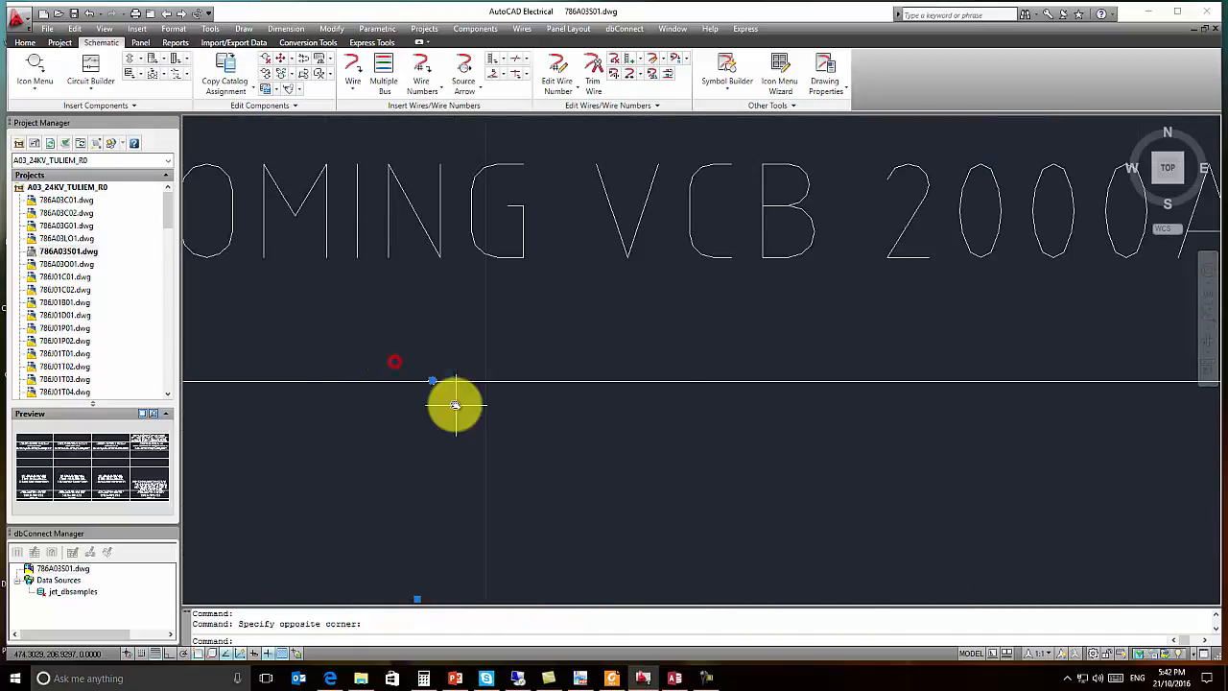
click(455, 404)
right_click(432, 383)
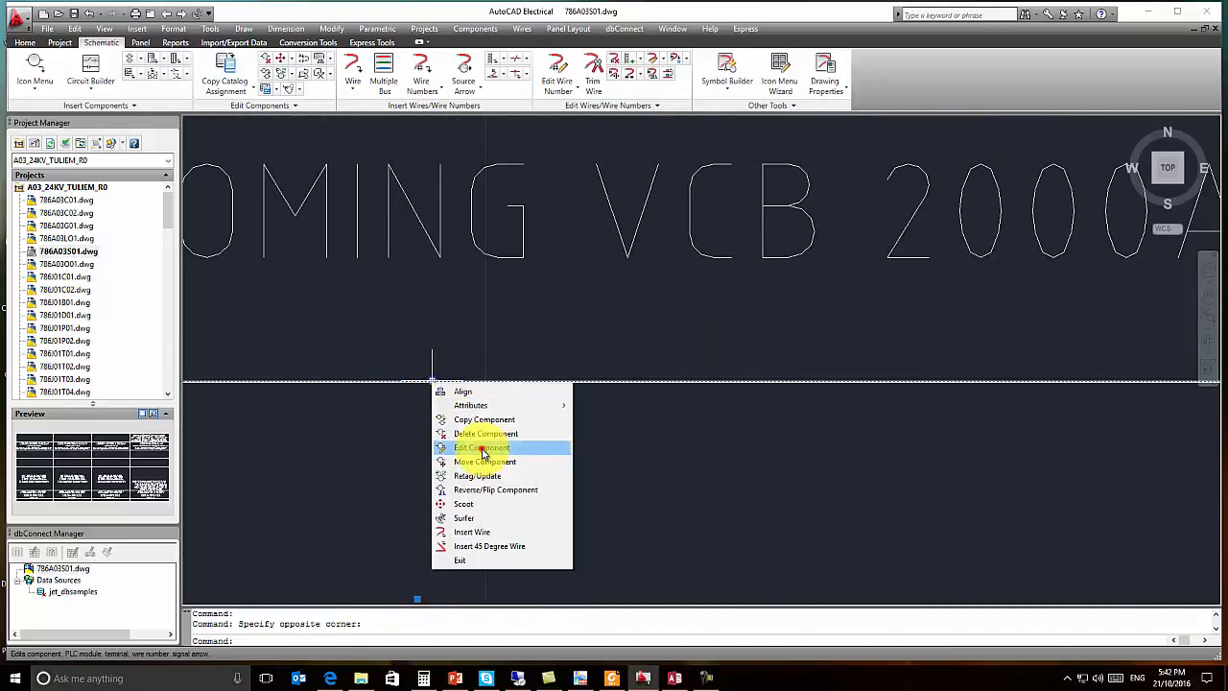
click(481, 448)
click(415, 402)
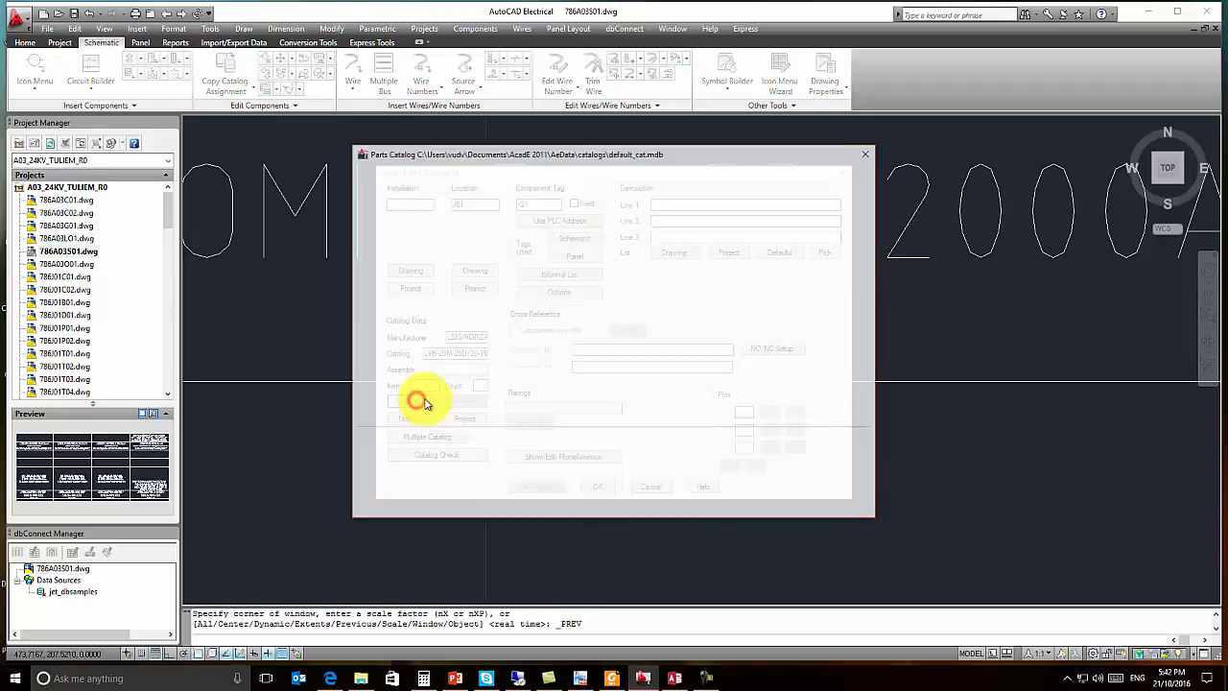
Step: Filter the parts catalog by catalog number lvb-20m-25d/20-1b2h-bb6c1
click(416, 205)
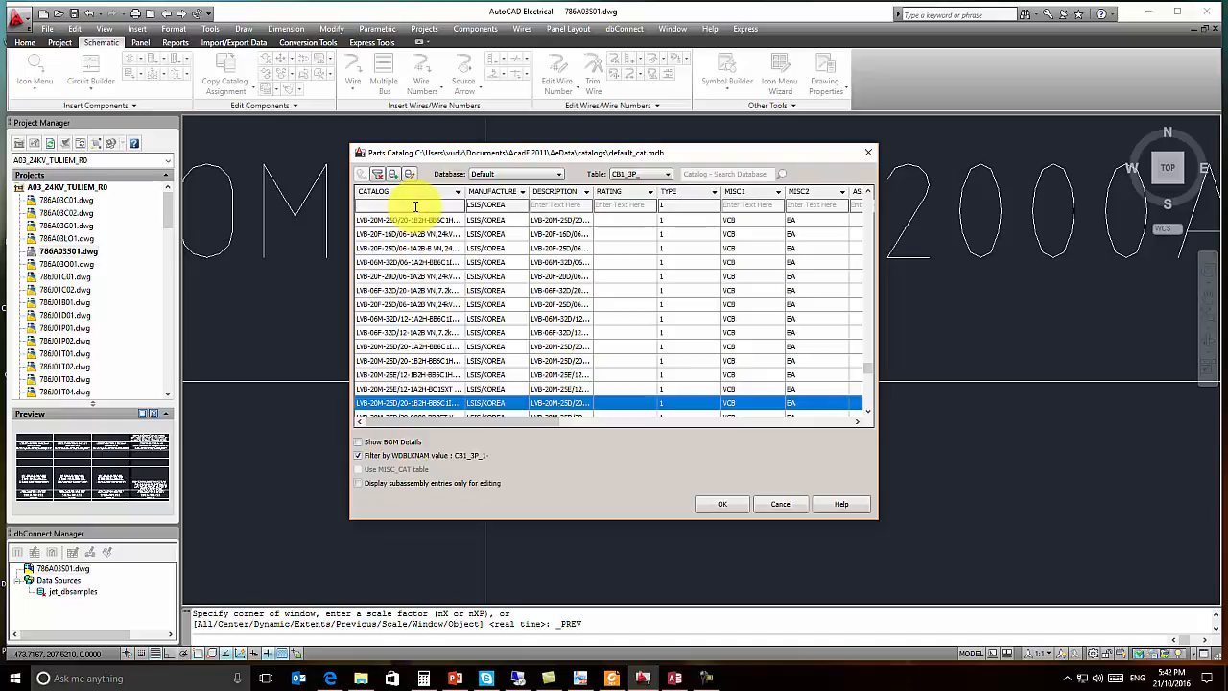
text(lvb-20m-25)
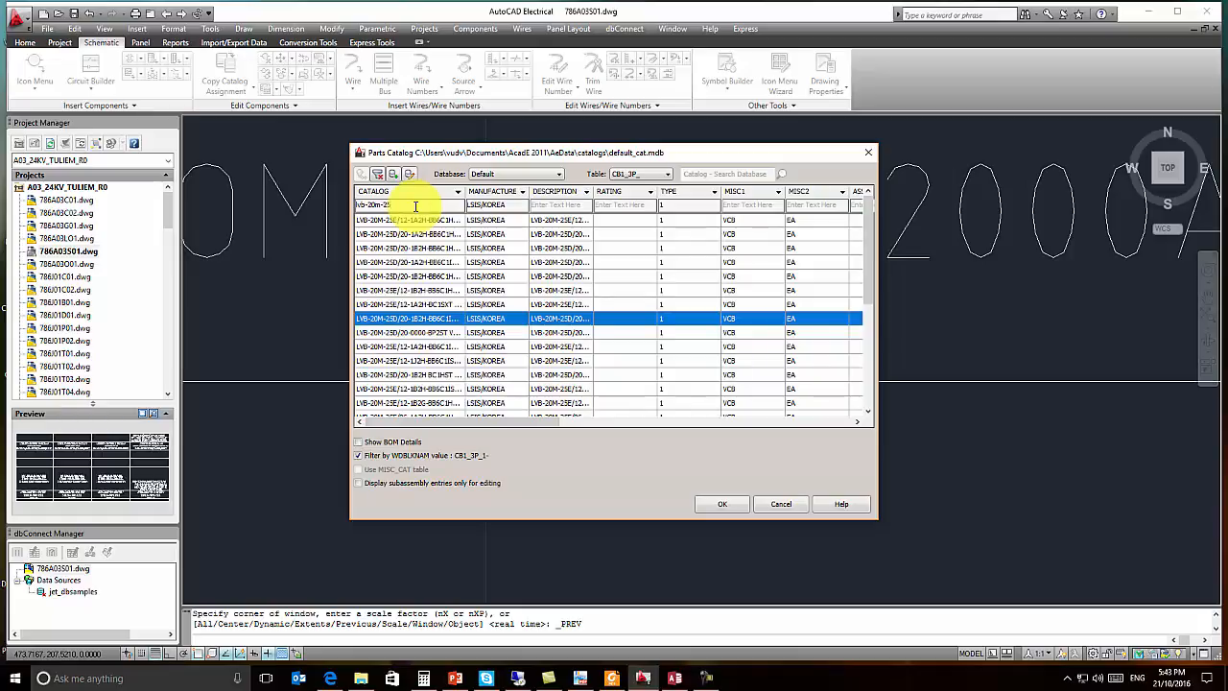
text(d)
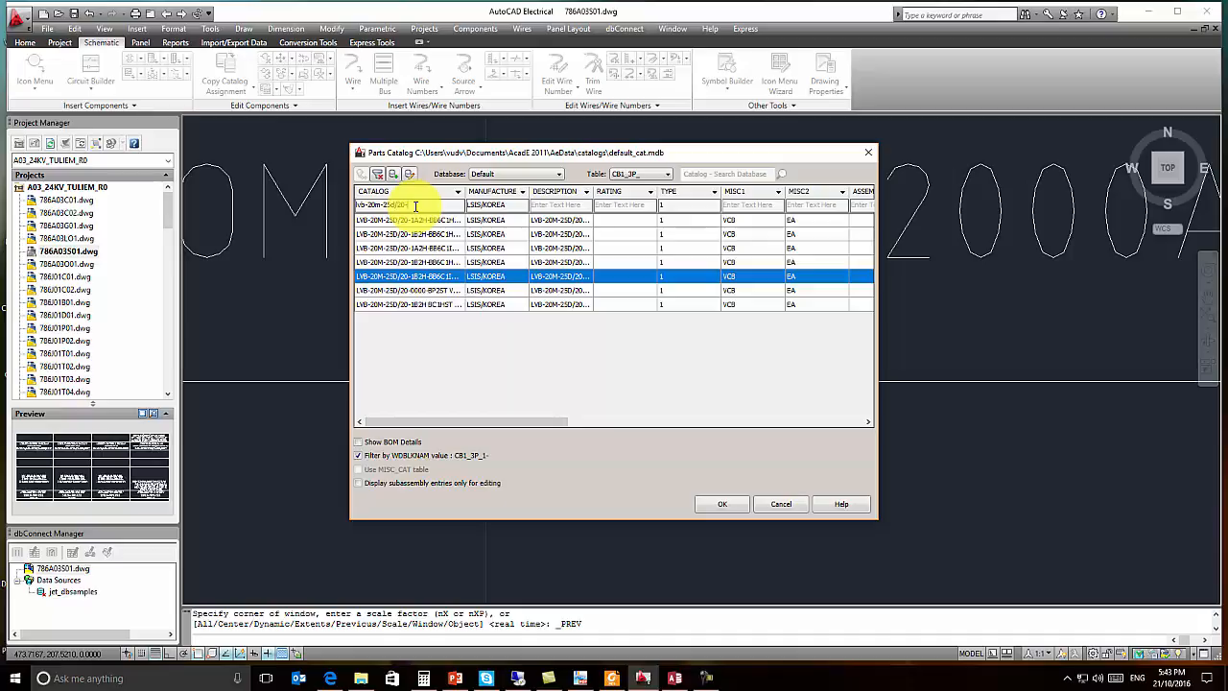
text(1b2h)
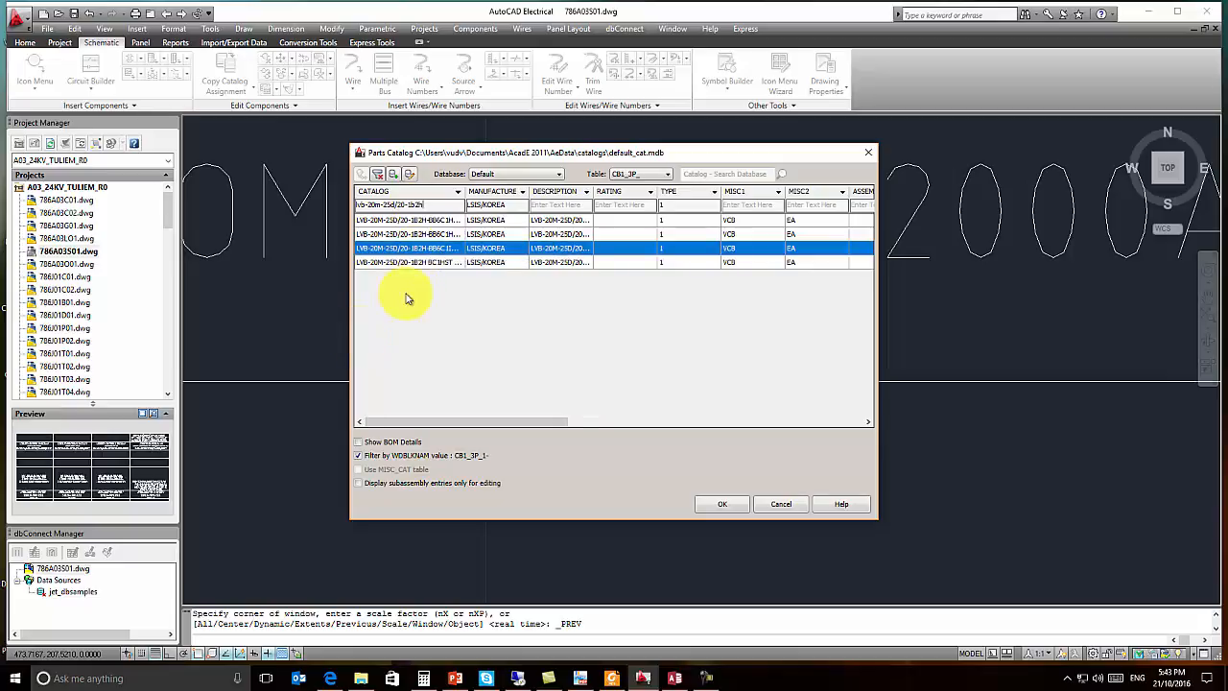
text(-bb6)
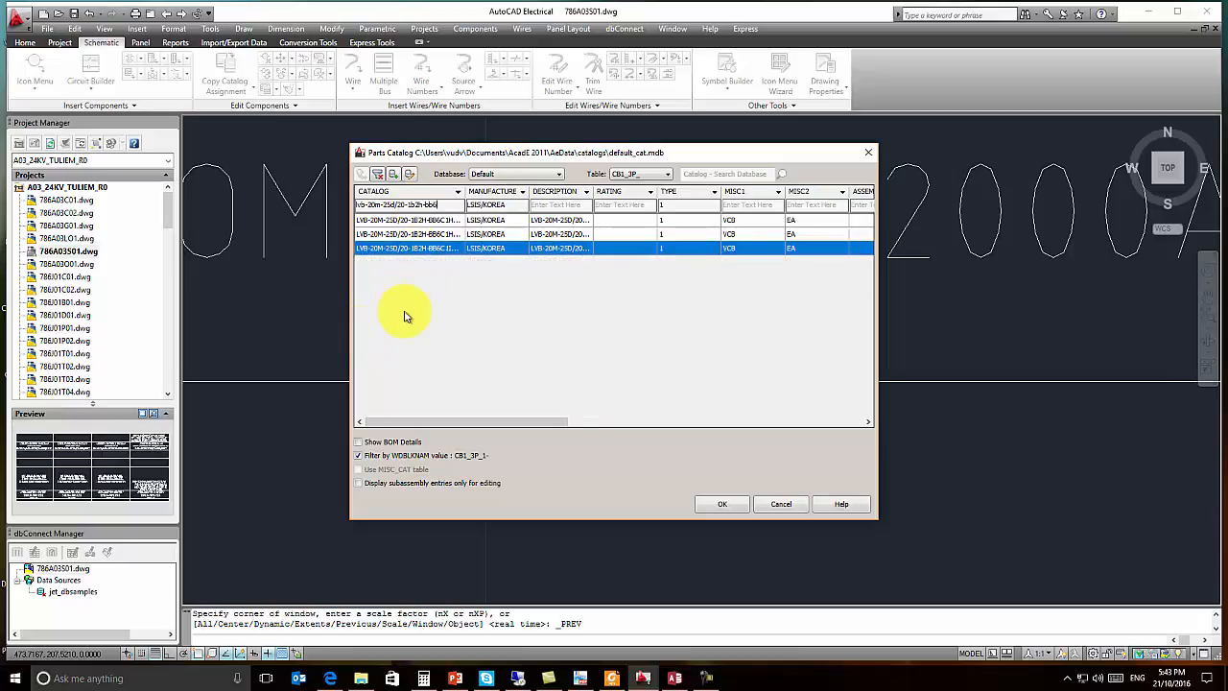
text(c1s)
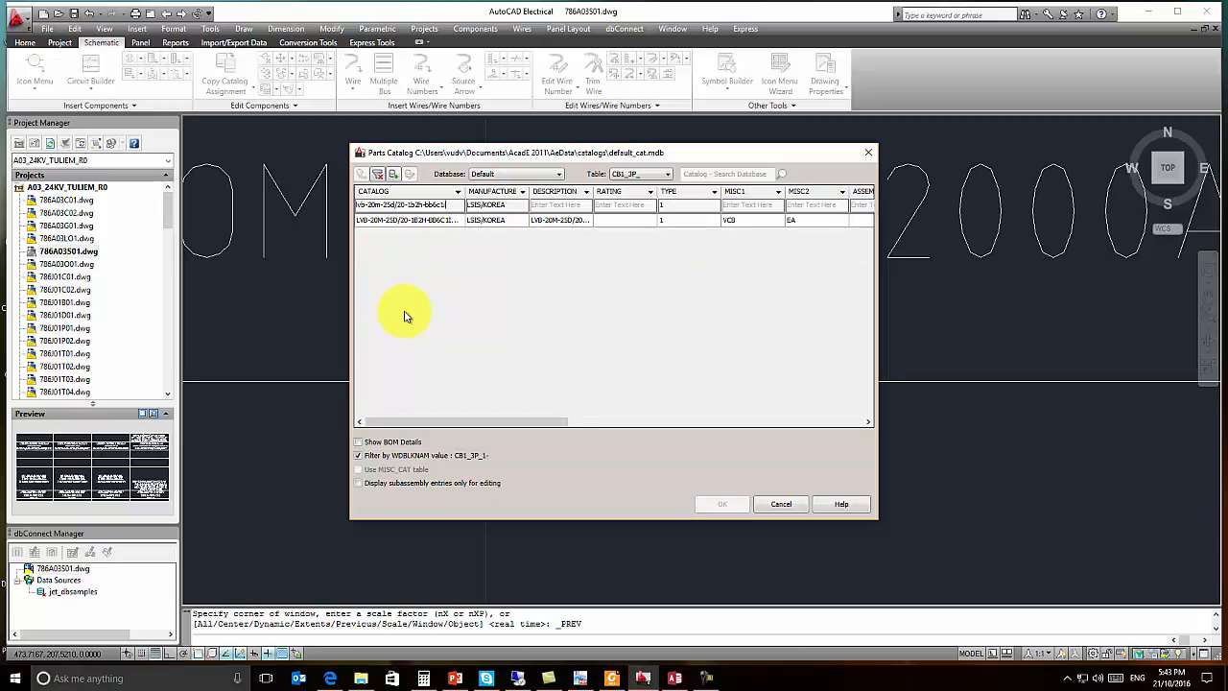
Step: Assign the filtered LVB-20M-25D/20-1B2H-BB6C1 part to the EHV-J01 VCB component and save the edit
double_click(434, 219)
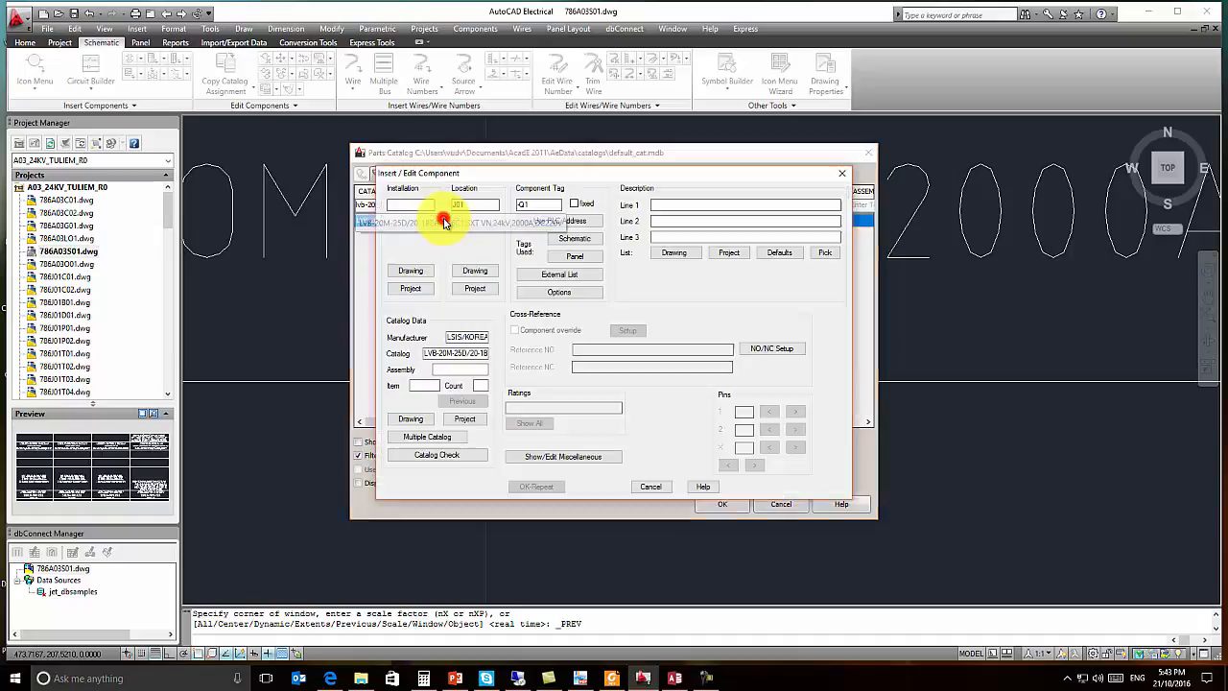
click(601, 489)
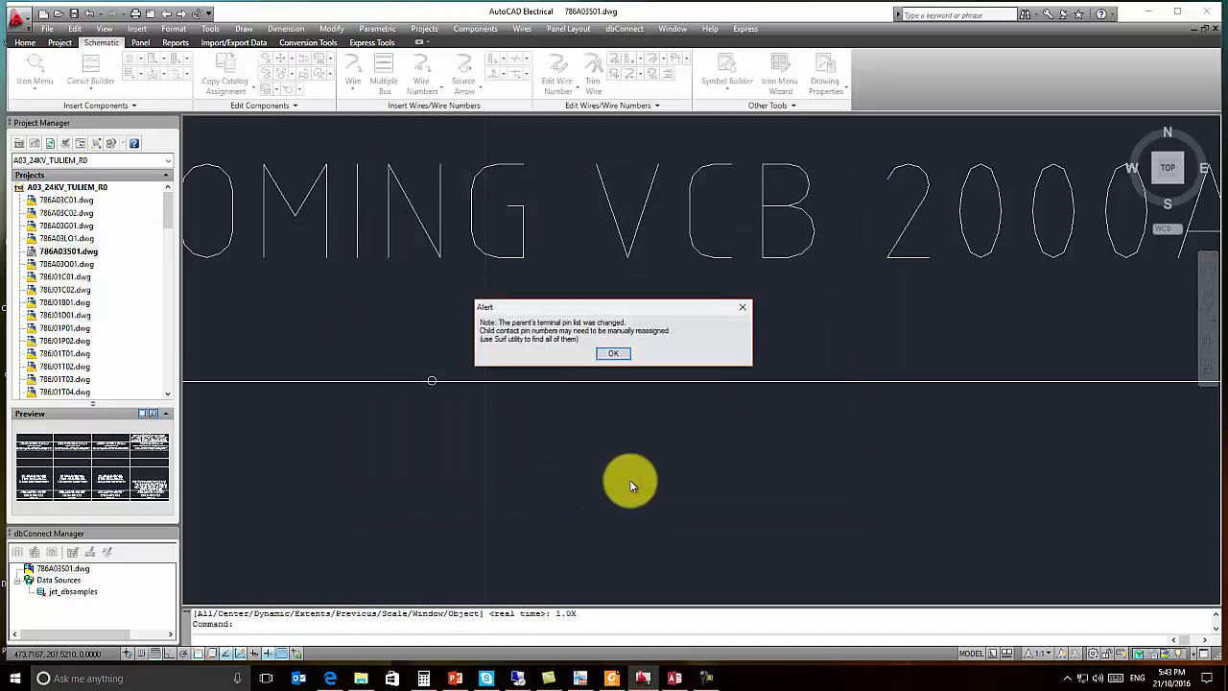
click(619, 356)
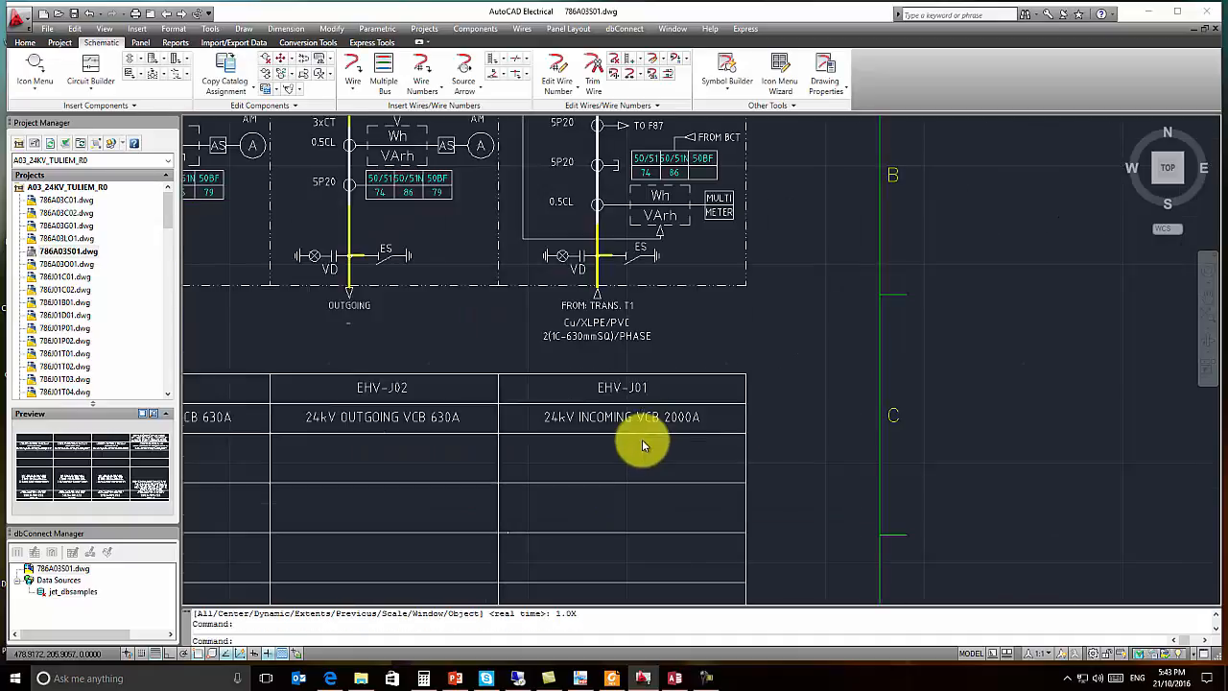
Step: Open the parts catalog lookup for the ES component in the second device row of panel EHV-J01
scroll(720, 378, down, 3)
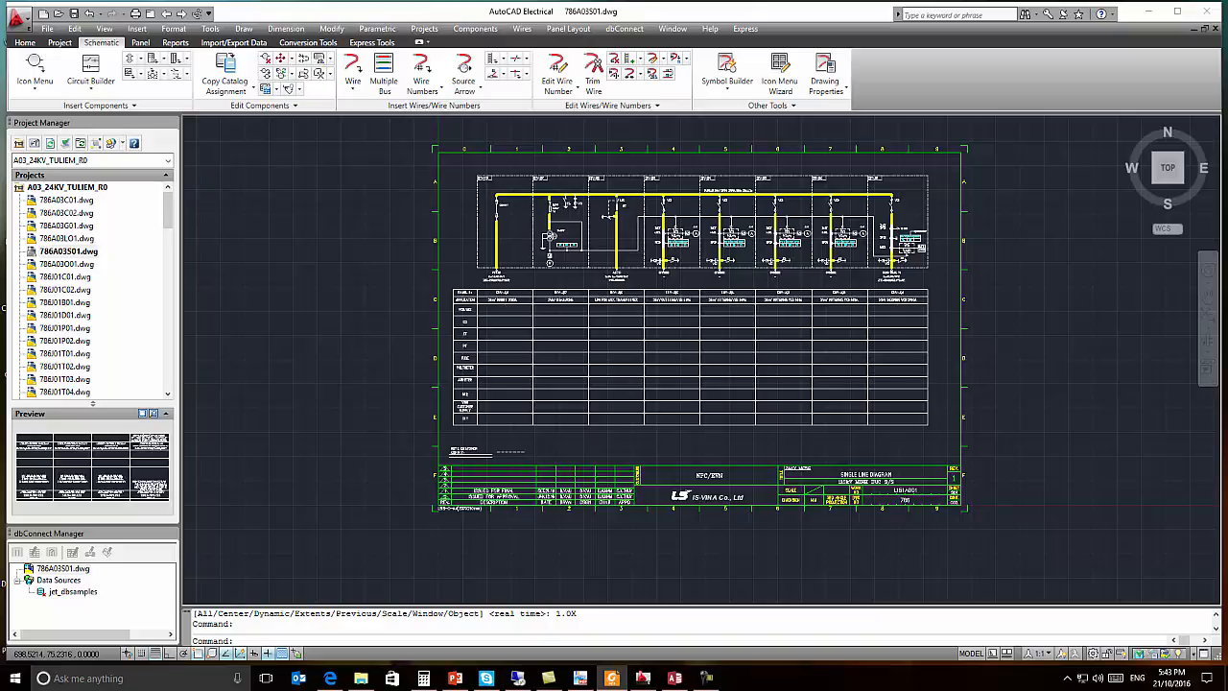
scroll(900, 319, up, 4)
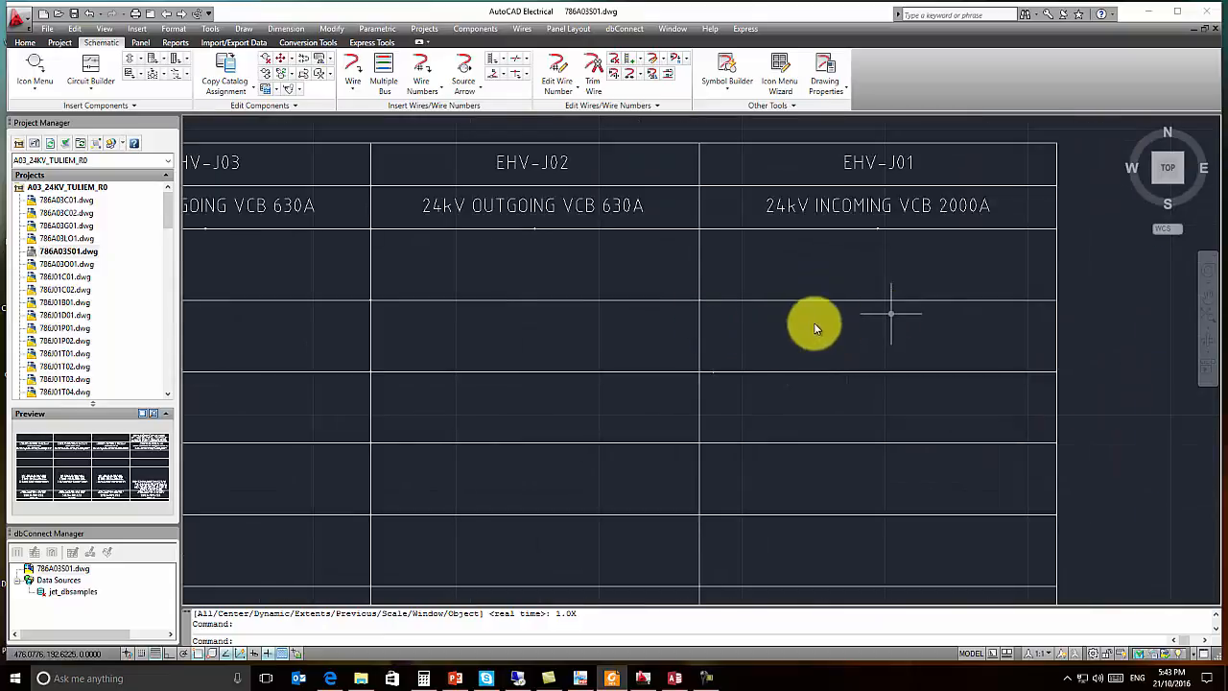
click(661, 276)
click(762, 332)
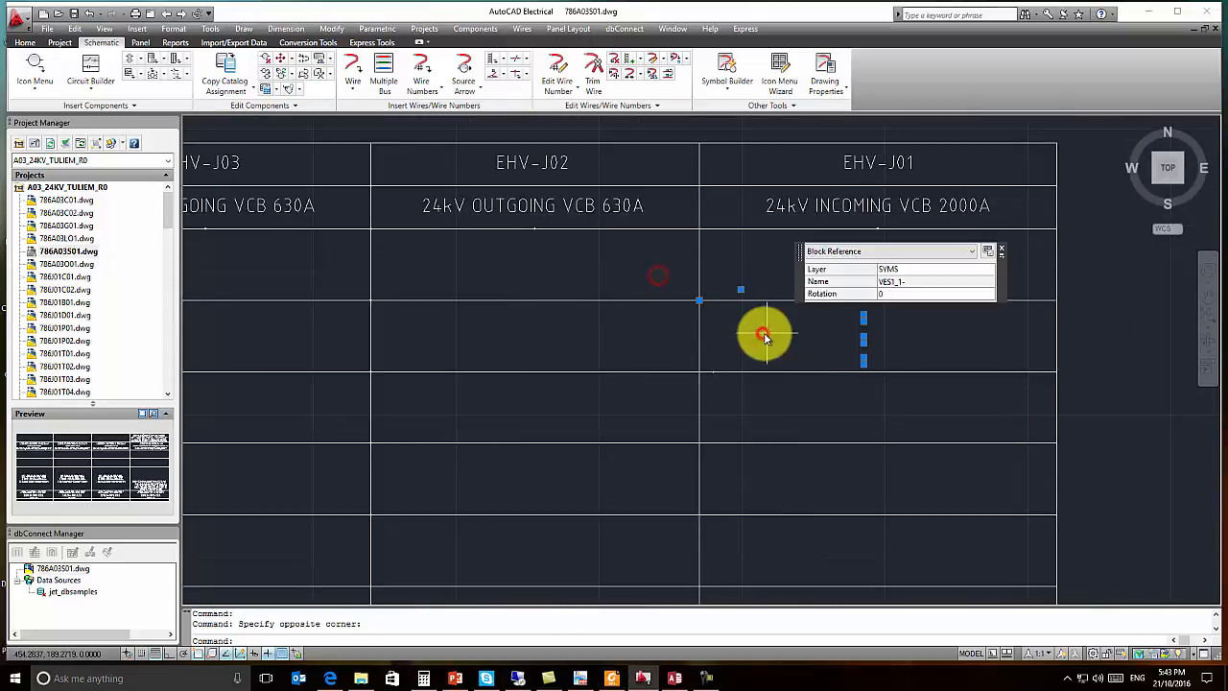
right_click(701, 305)
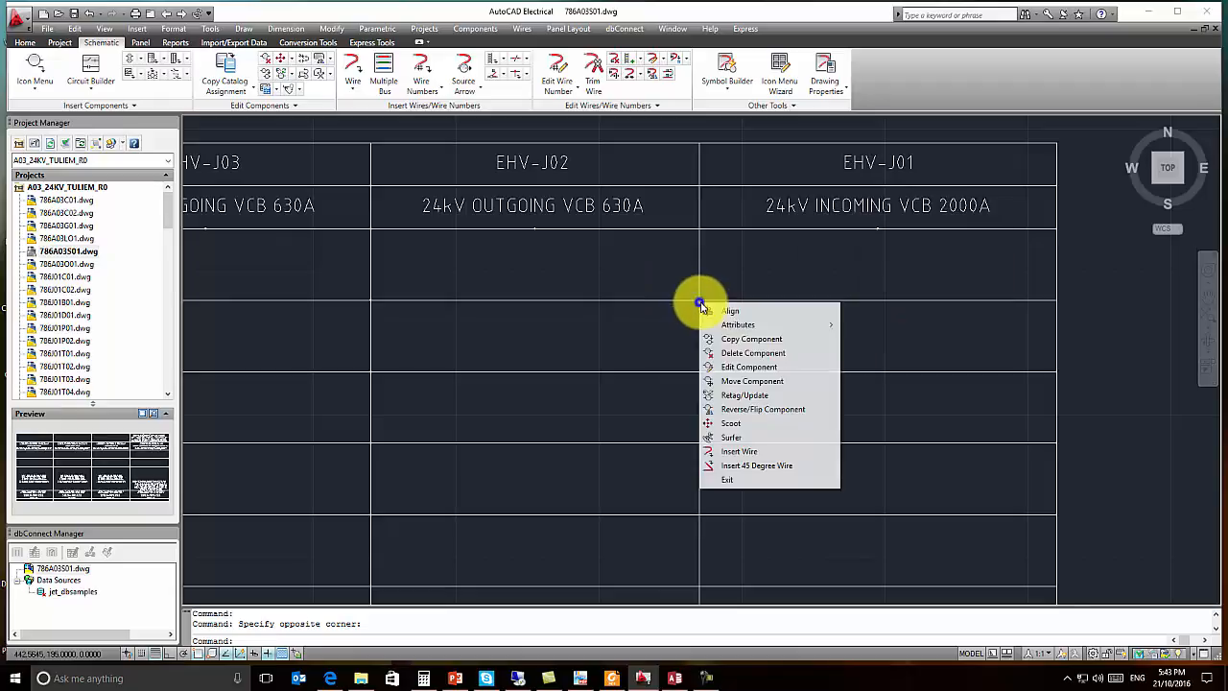
click(746, 366)
click(422, 400)
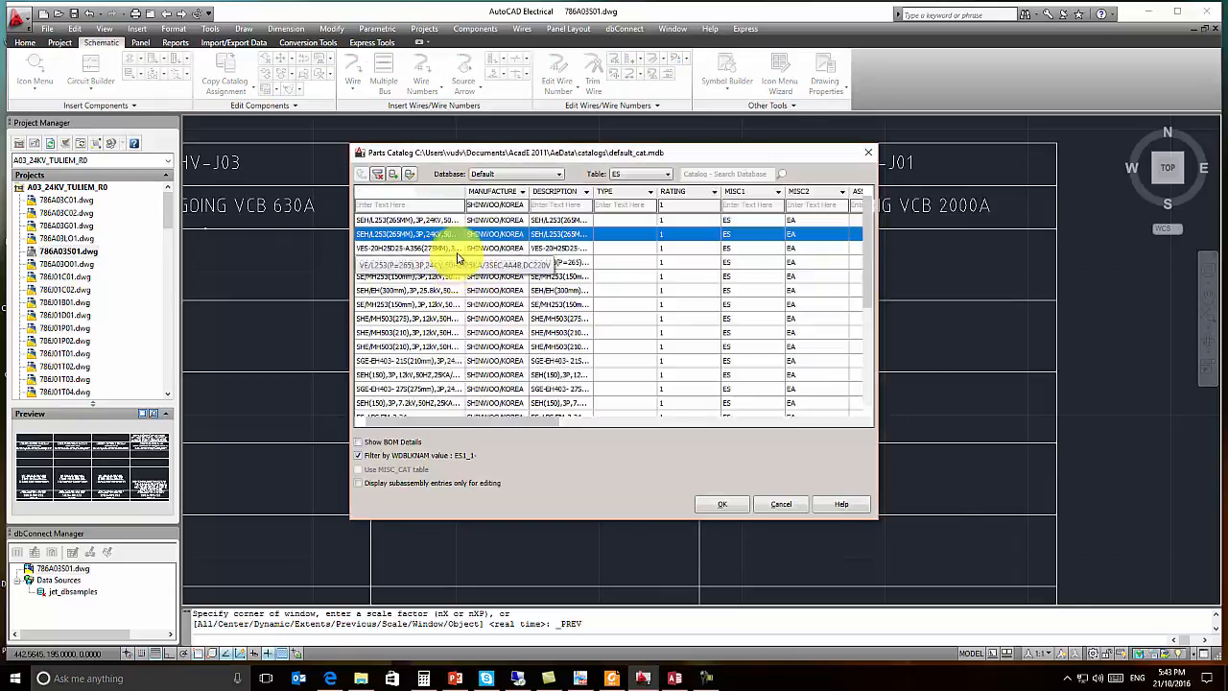
Step: Filter the catalog by seh/l253(265mm and assign SHINWOO/KOREA part SEH/L253(265MM),3P,24KV,50HZ,25KA/3SEC,4A4B,DC220V to the EHV-J01 ES component, saving the edit
click(422, 204)
text(seh)
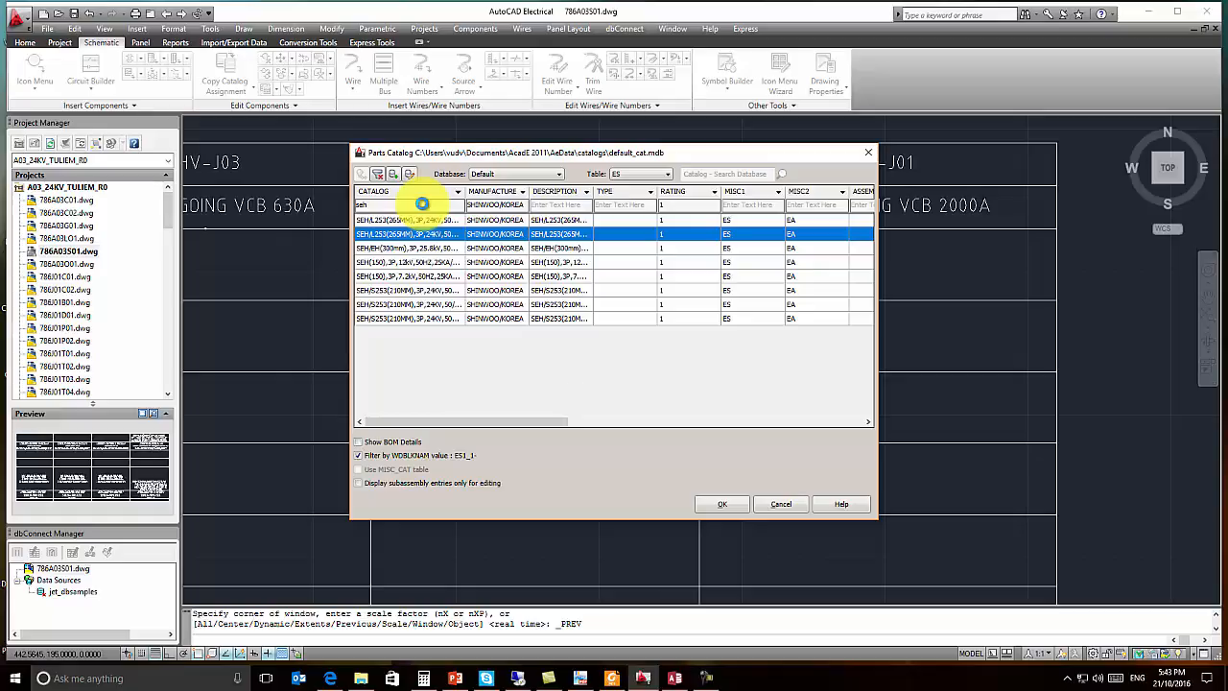
text(/)
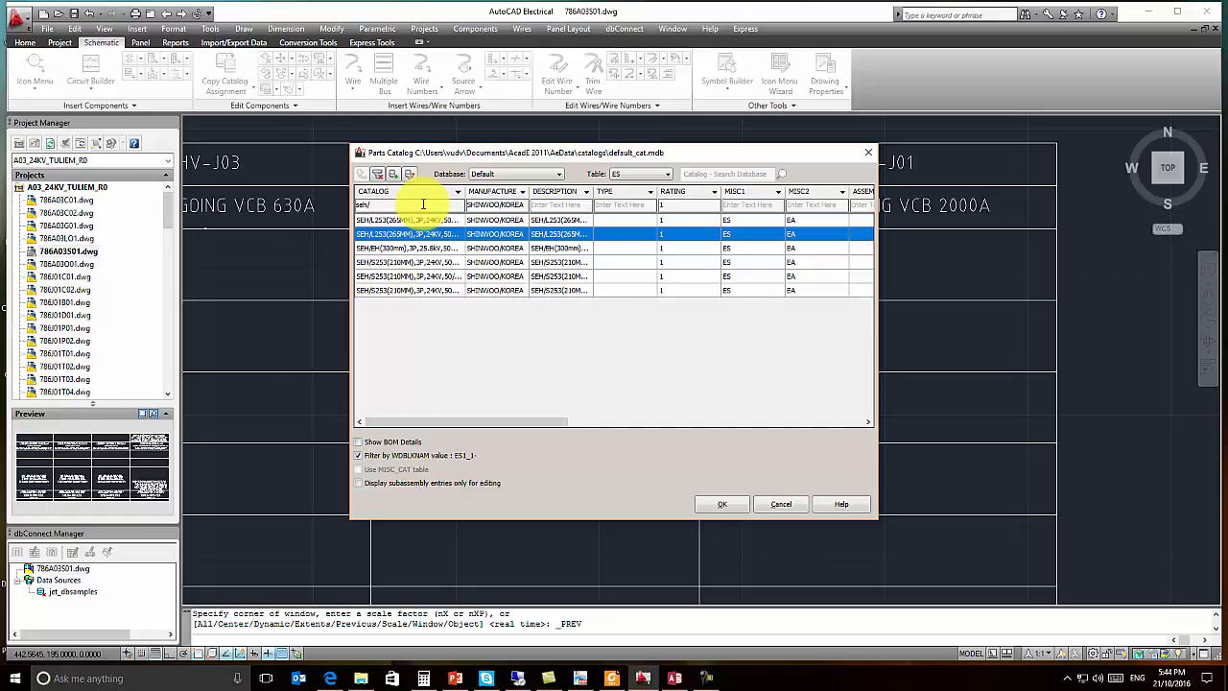
text(l253(26)
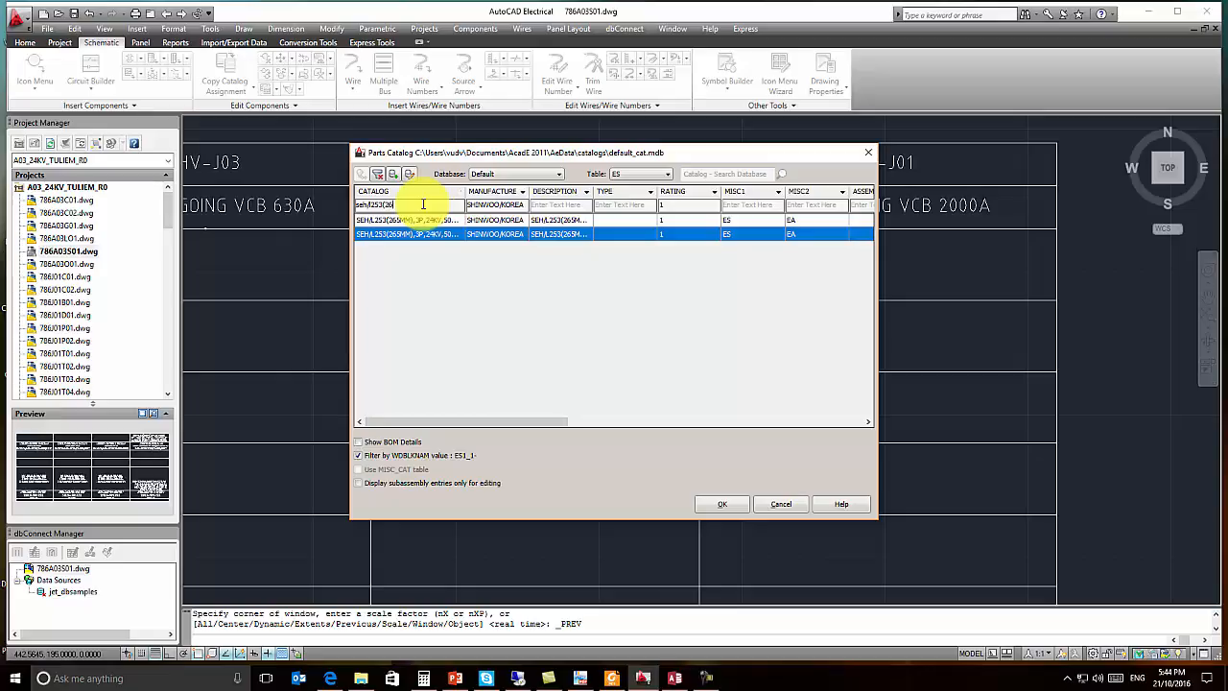
text(5))
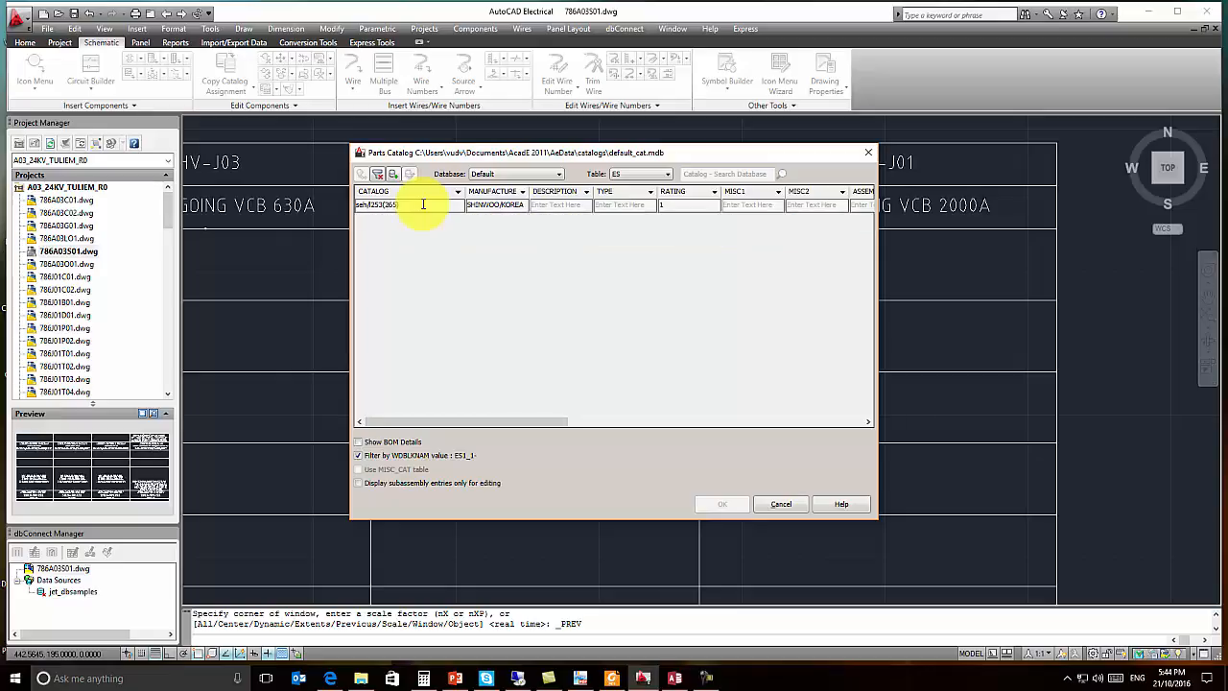
key(BackSpace)
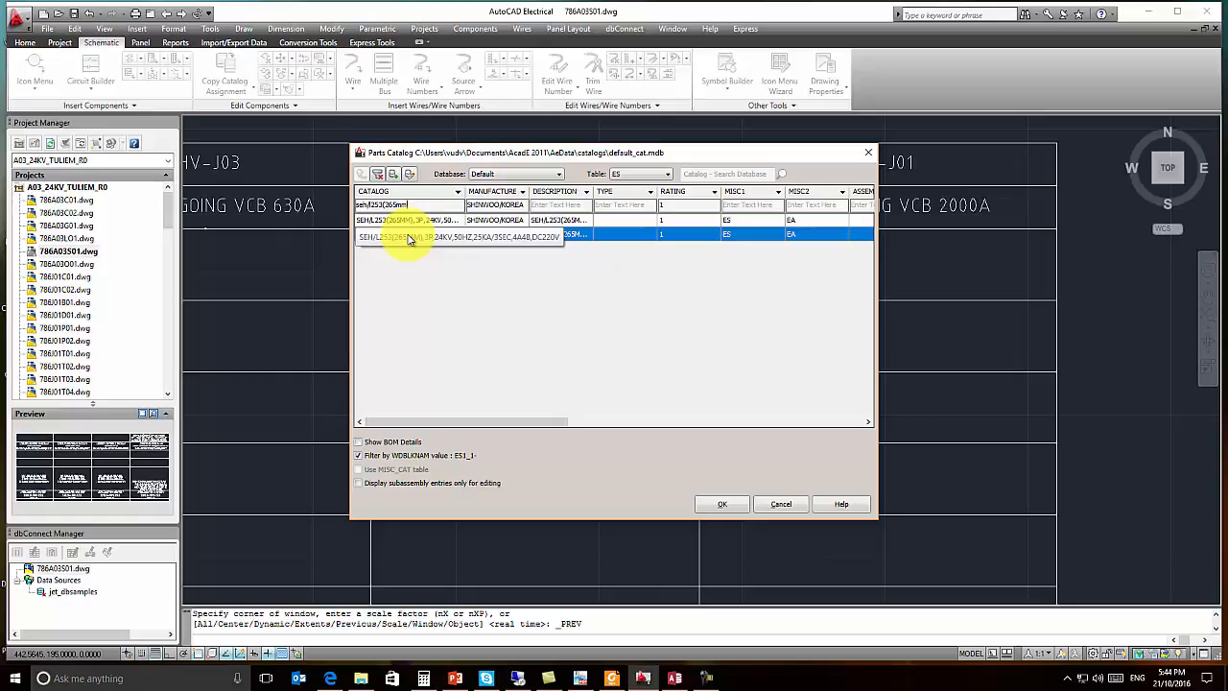
double_click(407, 238)
click(600, 485)
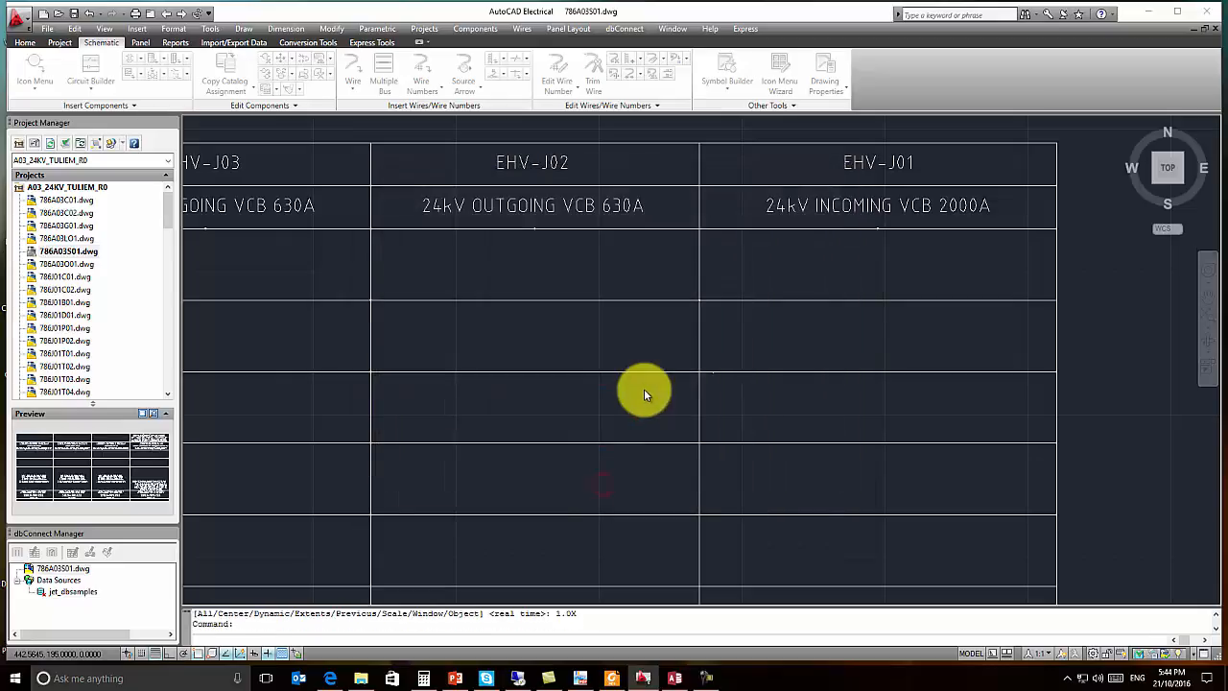
Step: Open the component edit for the CT component of panel EHV-J05 and bring up its parts catalog lookup
middle_drag(626, 399, 775, 365)
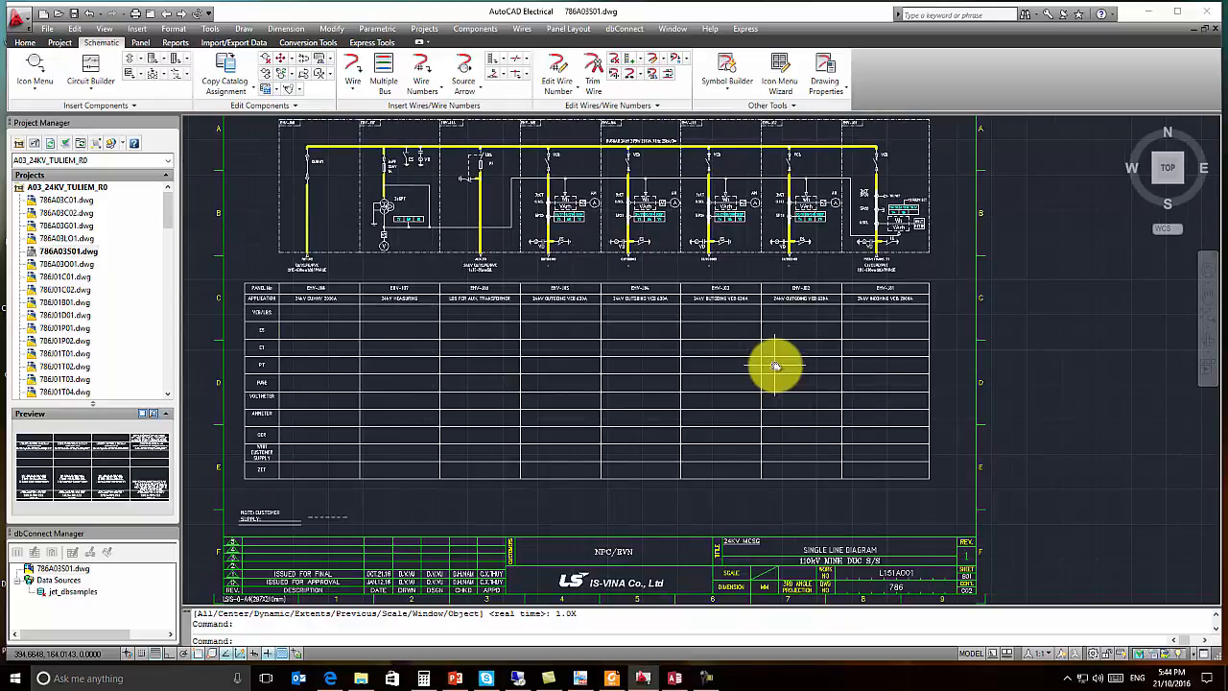
scroll(560, 365, up, 3)
click(450, 340)
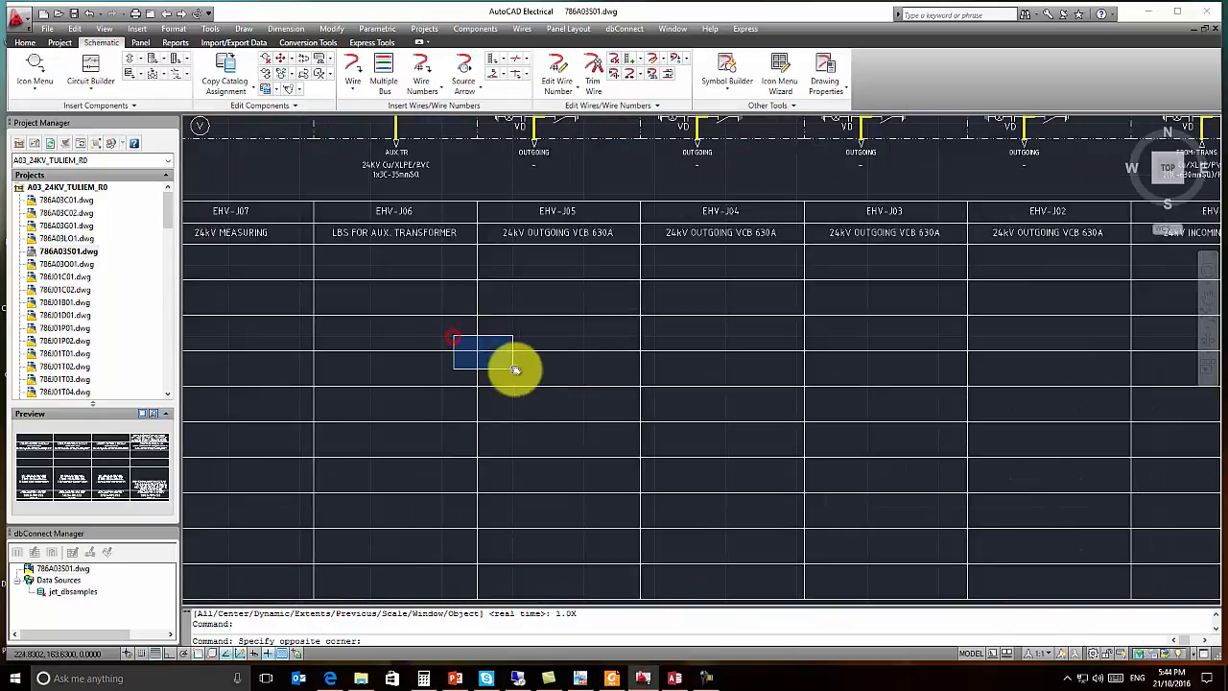
click(518, 366)
scroll(541, 368, down, 4)
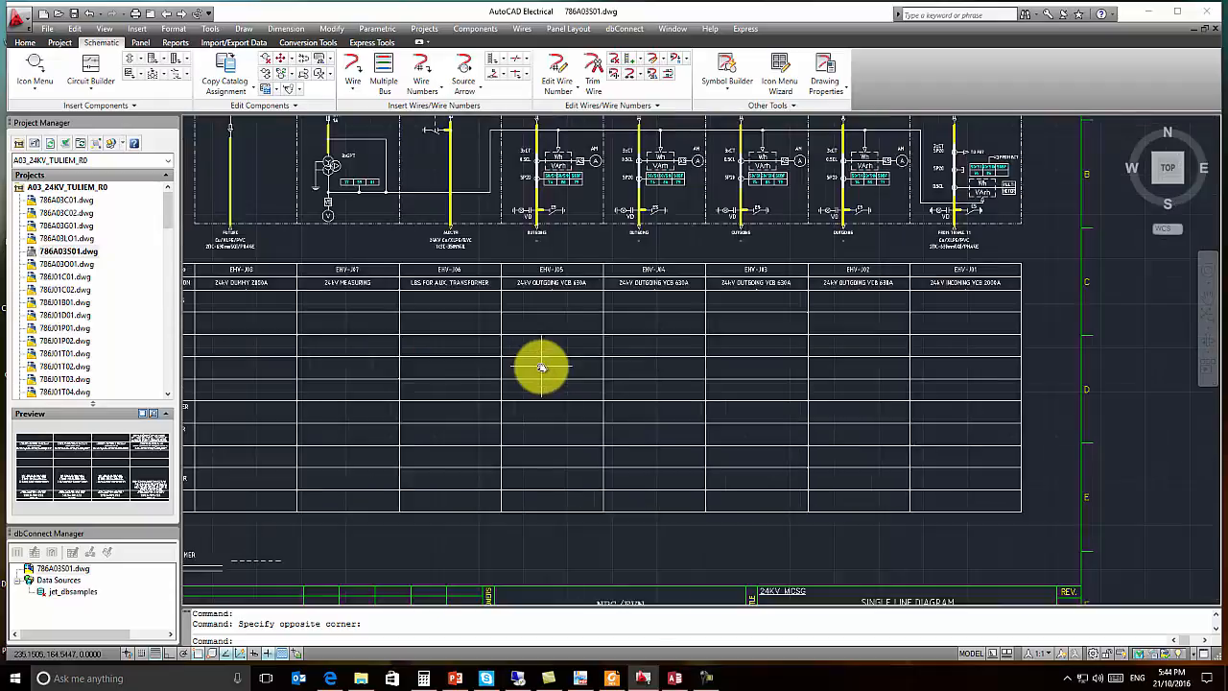
scroll(312, 355, up, 3)
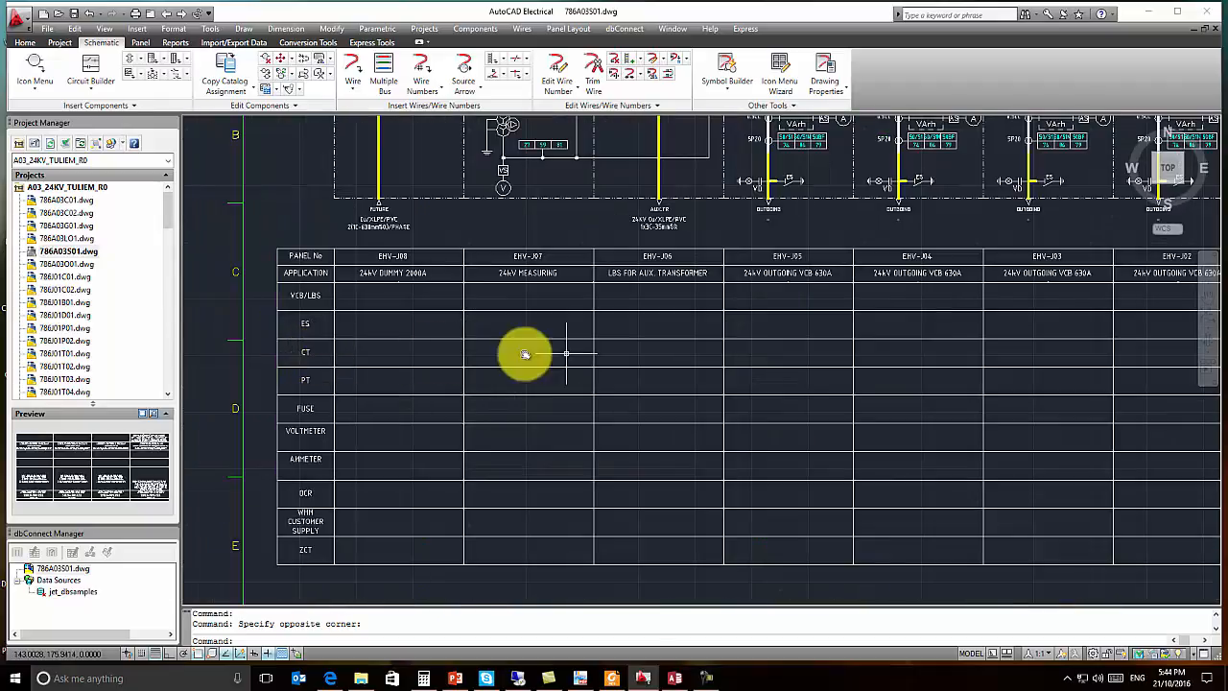
middle_drag(718, 352, 610, 353)
click(602, 332)
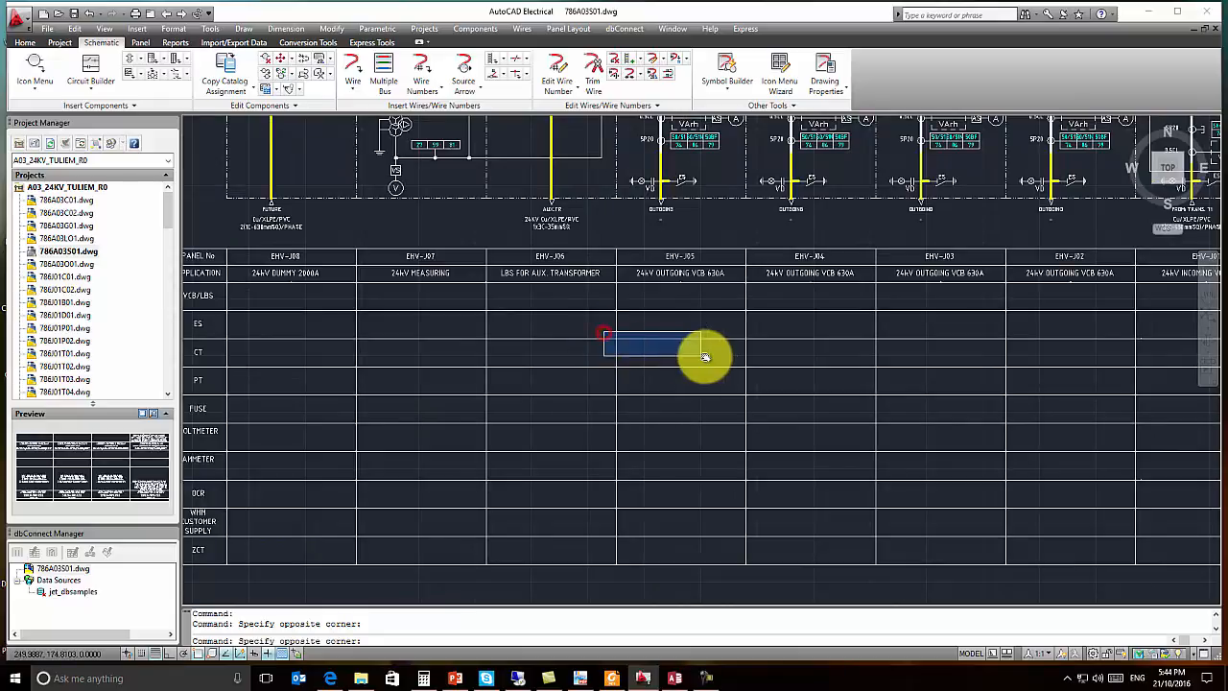
click(700, 353)
right_click(617, 344)
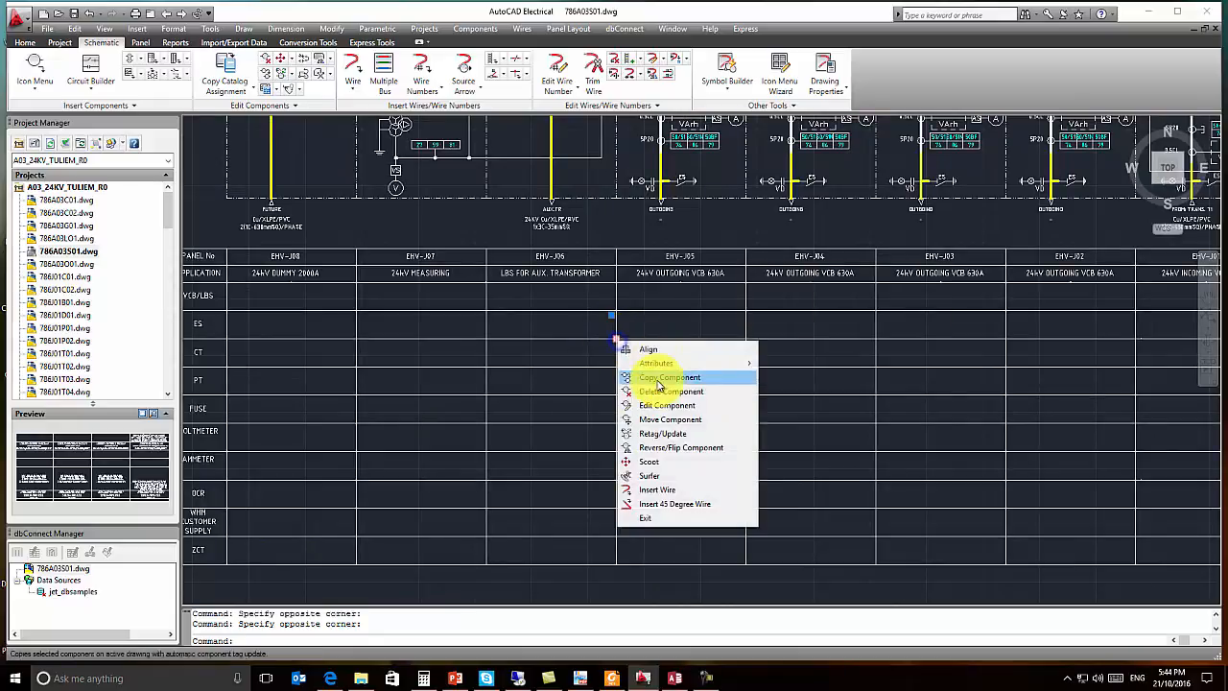
click(659, 406)
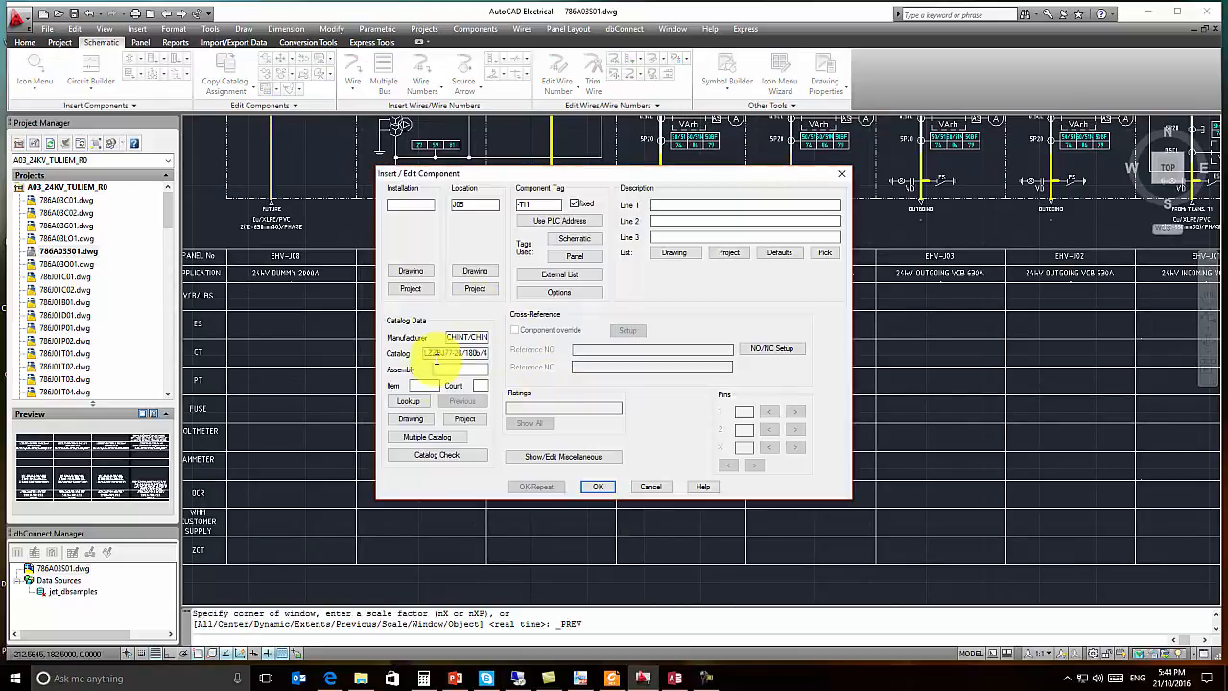
click(423, 402)
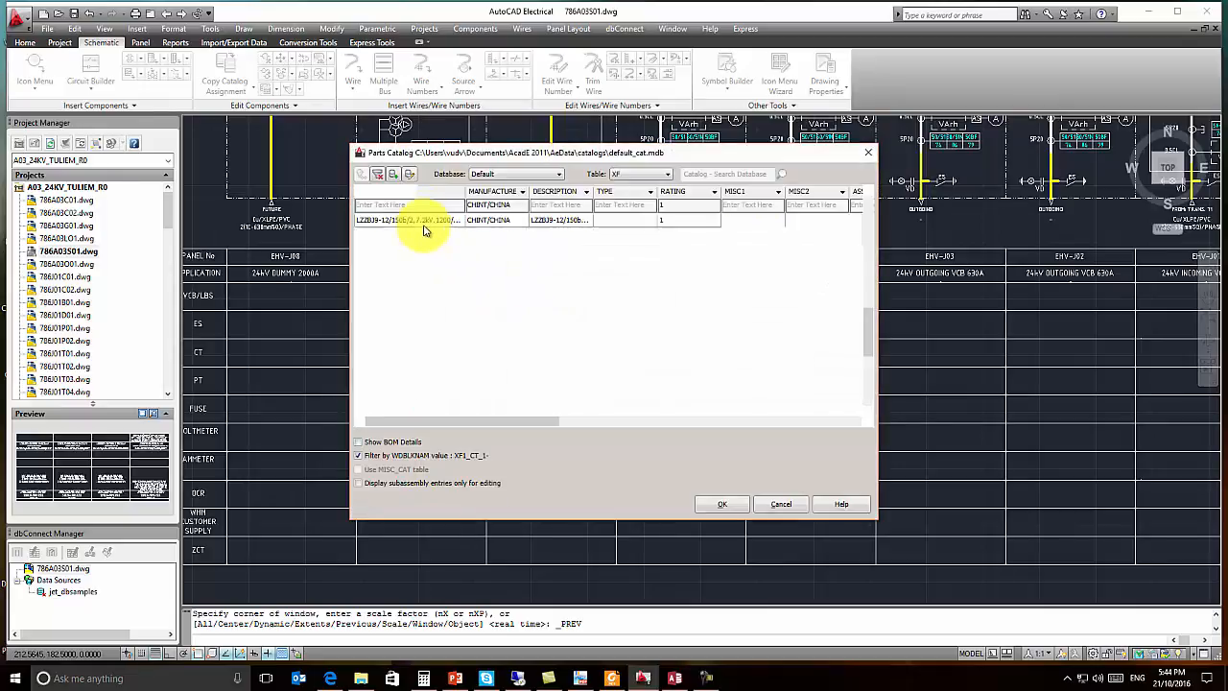
Step: Filter the parts catalog by catalog number lzzbj77-20/180b/4 nh
click(415, 204)
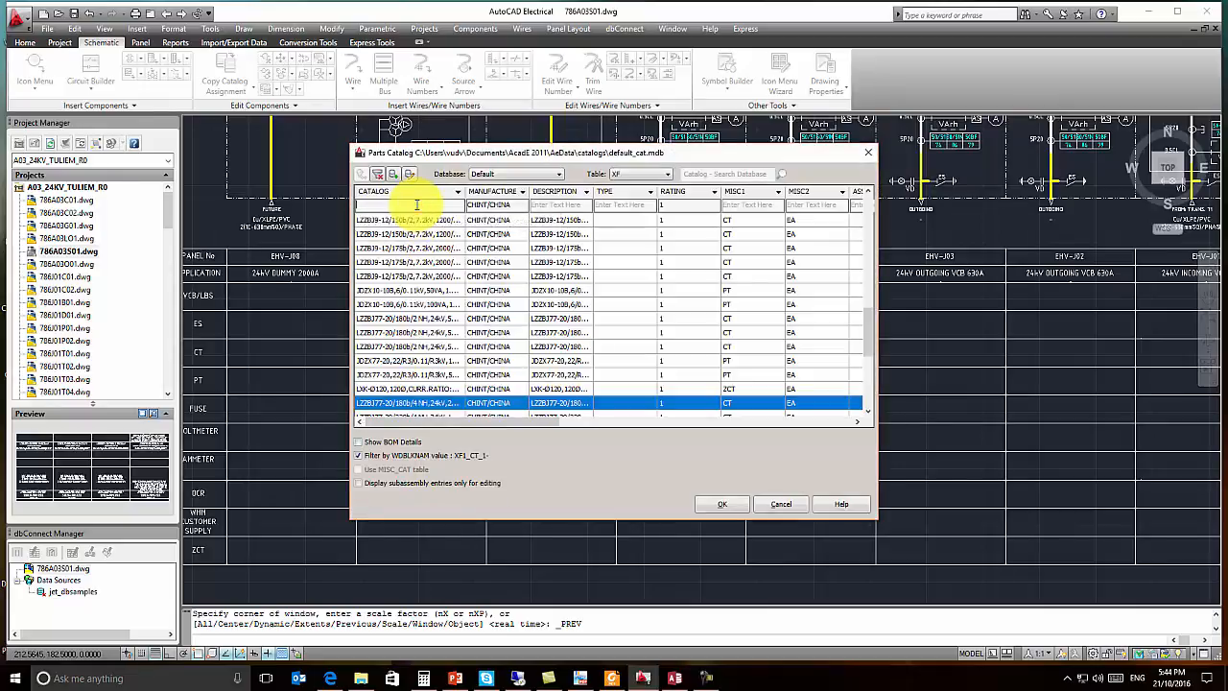
text(lzz)
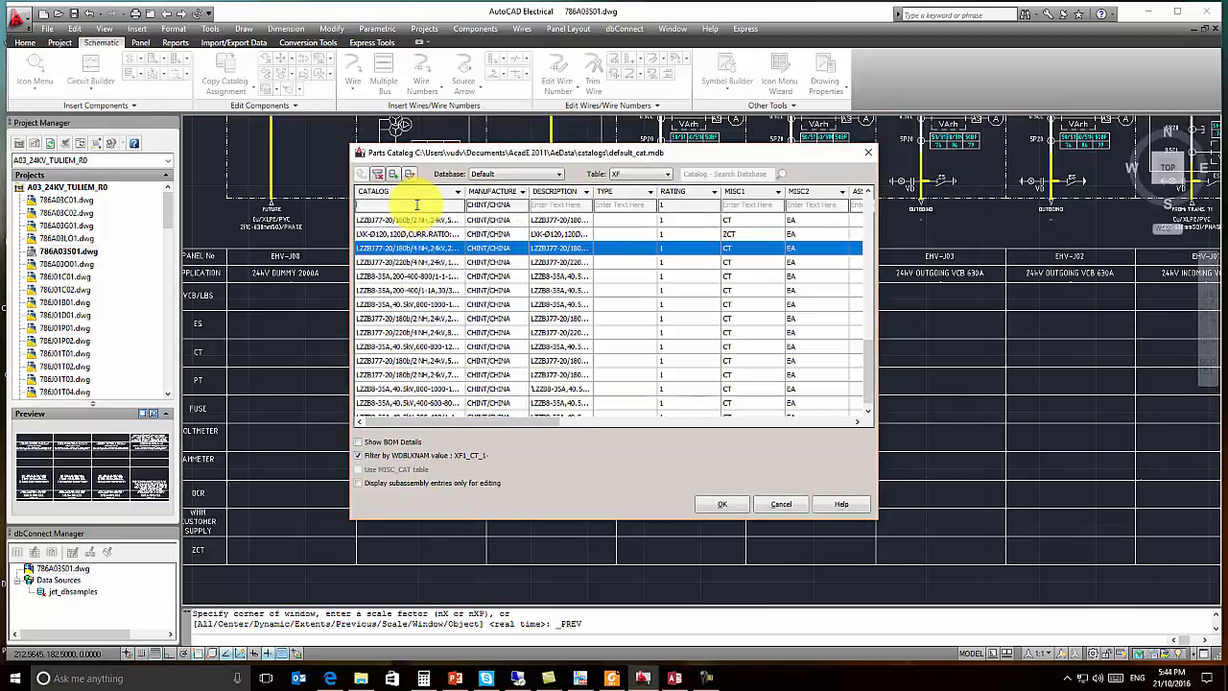
text(b)
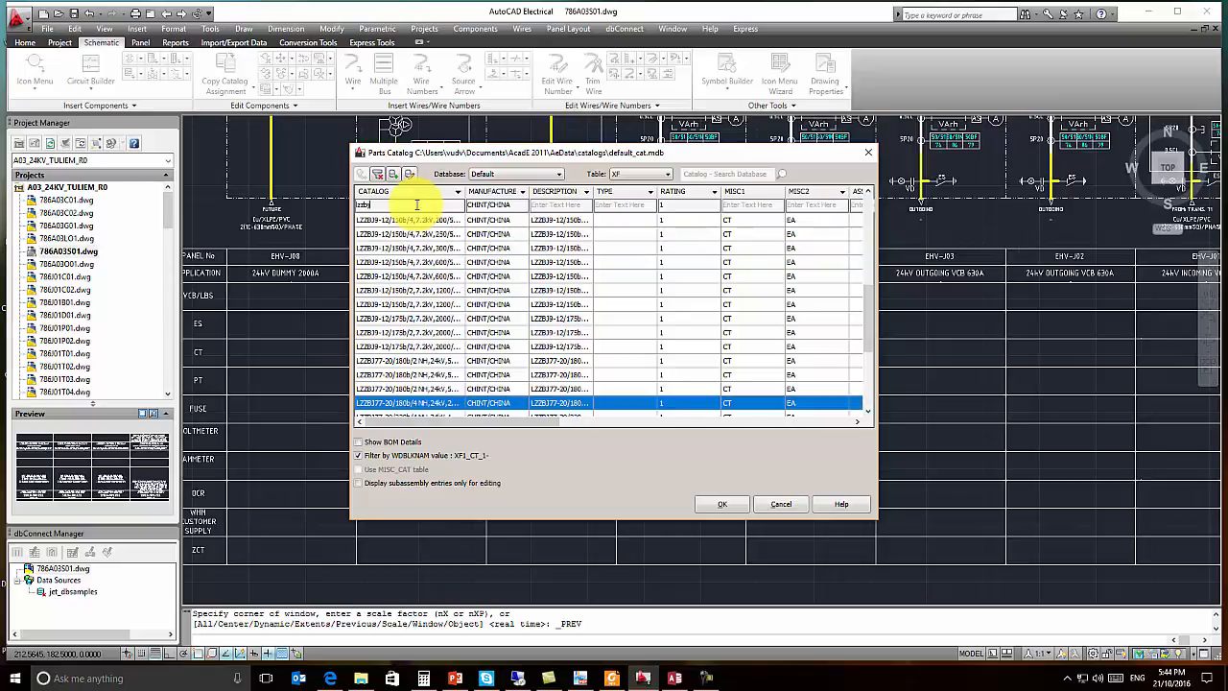
text(j7)
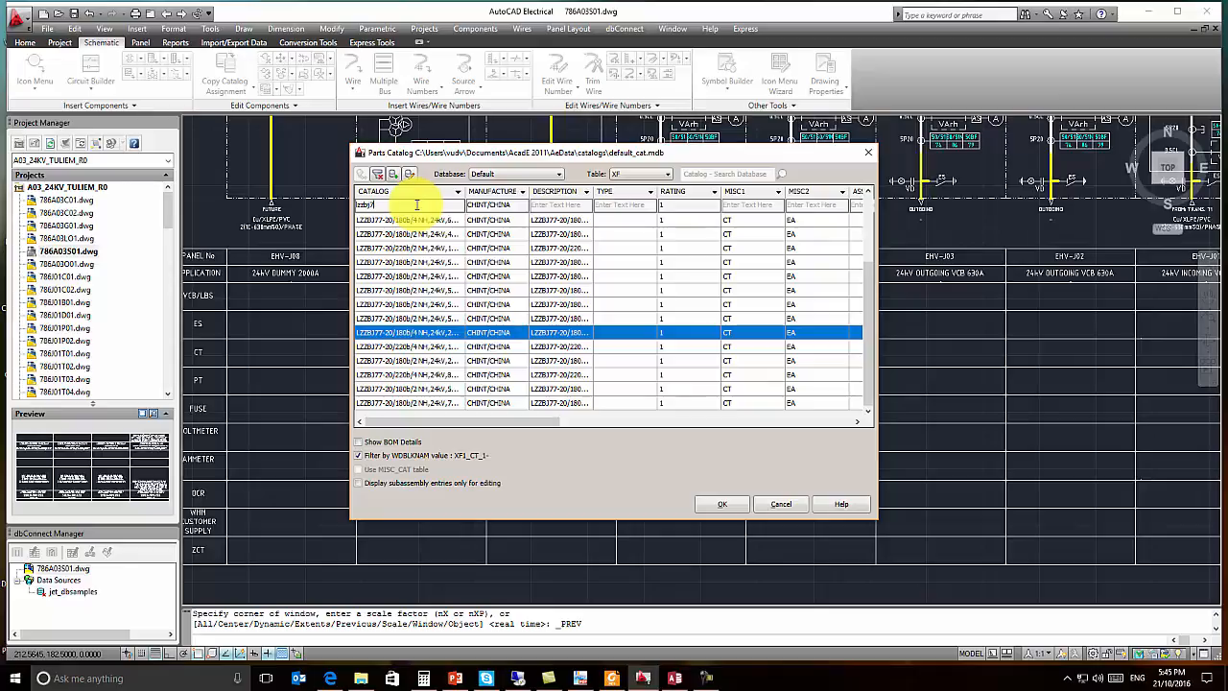
text(7-20)
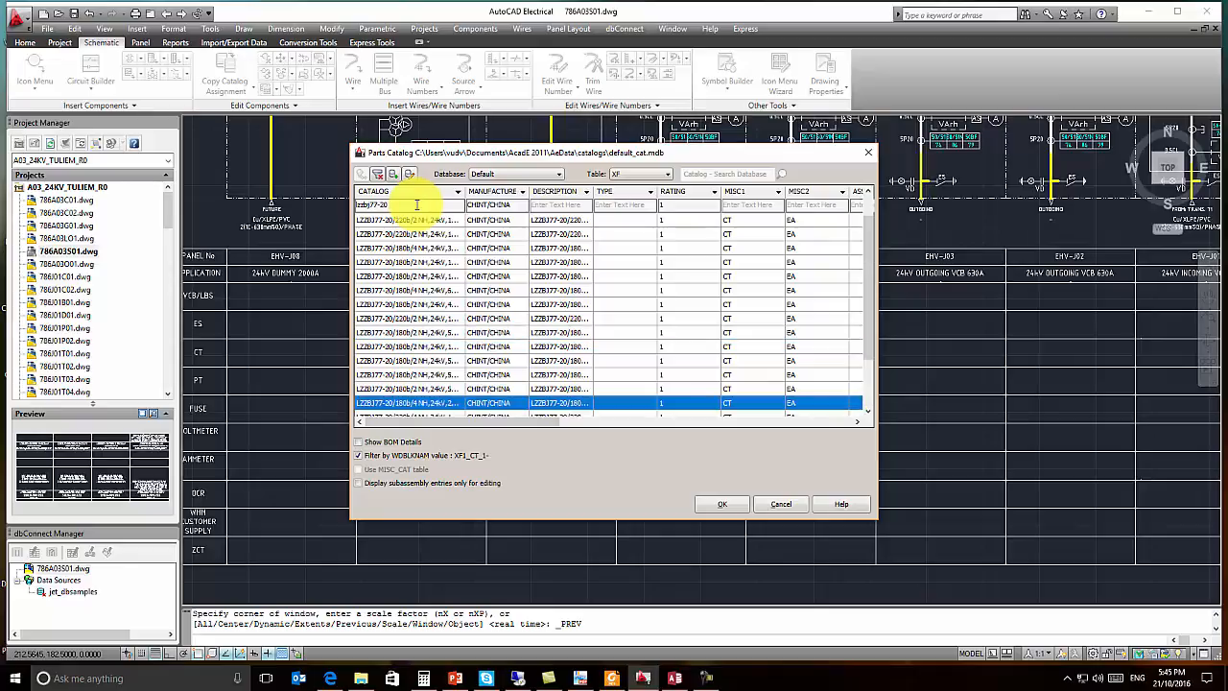
text(/)
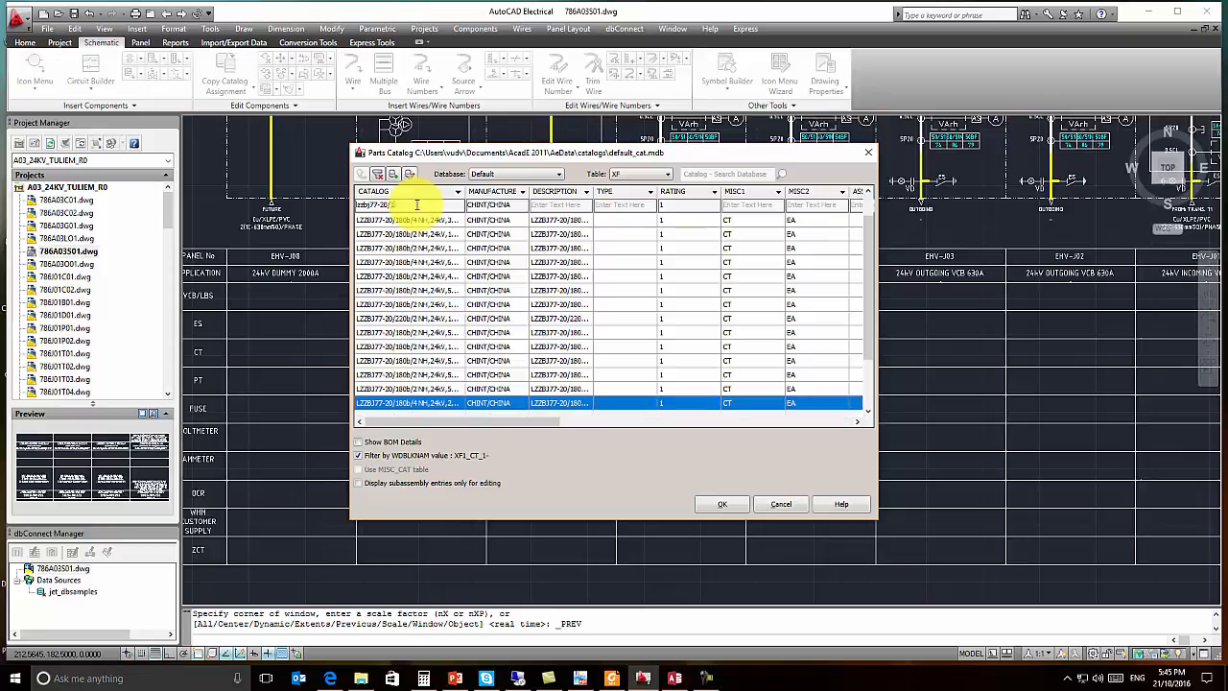
text(180b)
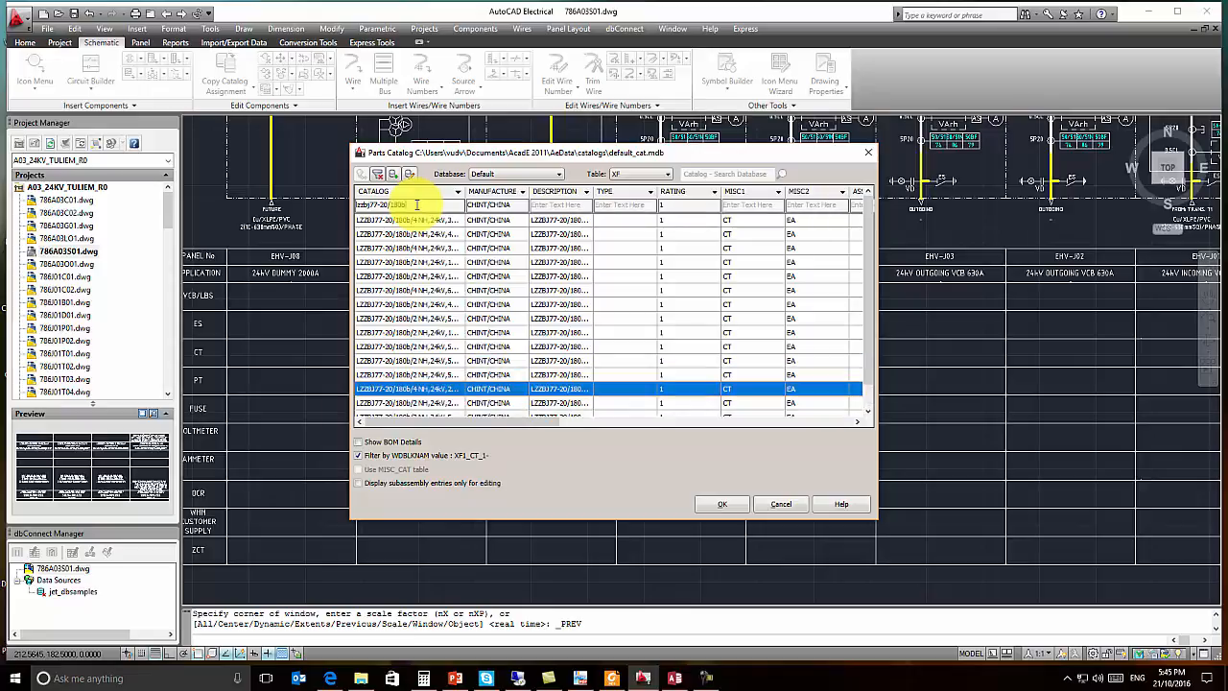
text(/4)
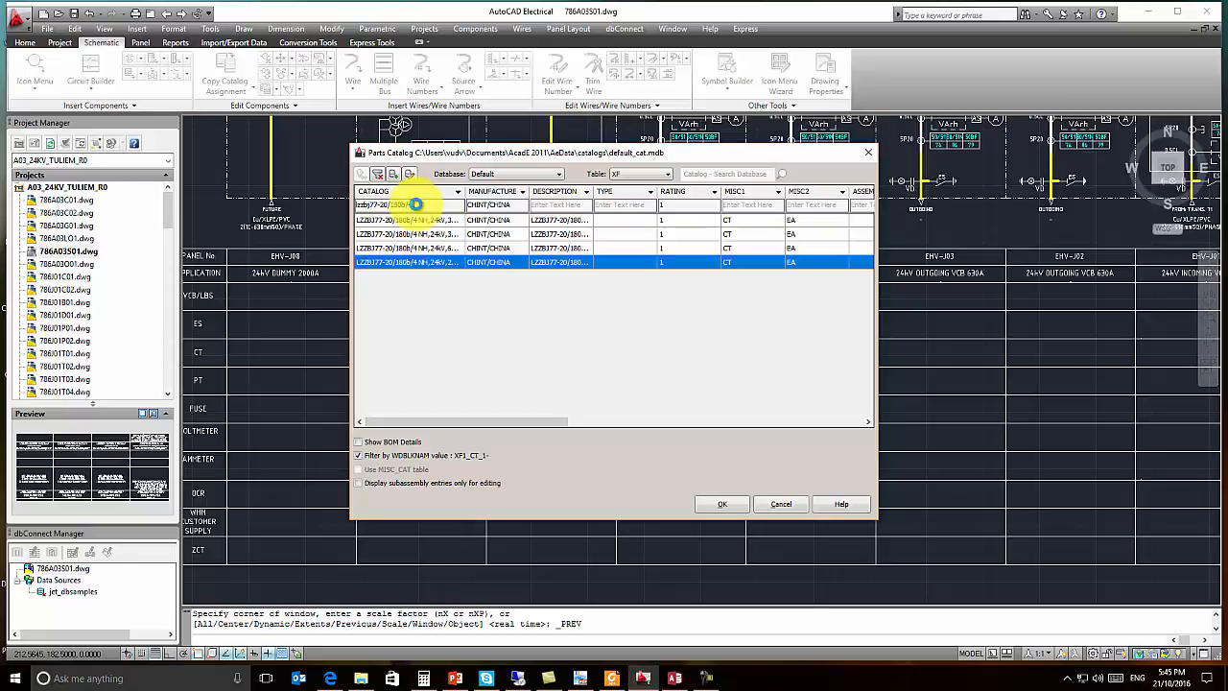
text( nh)
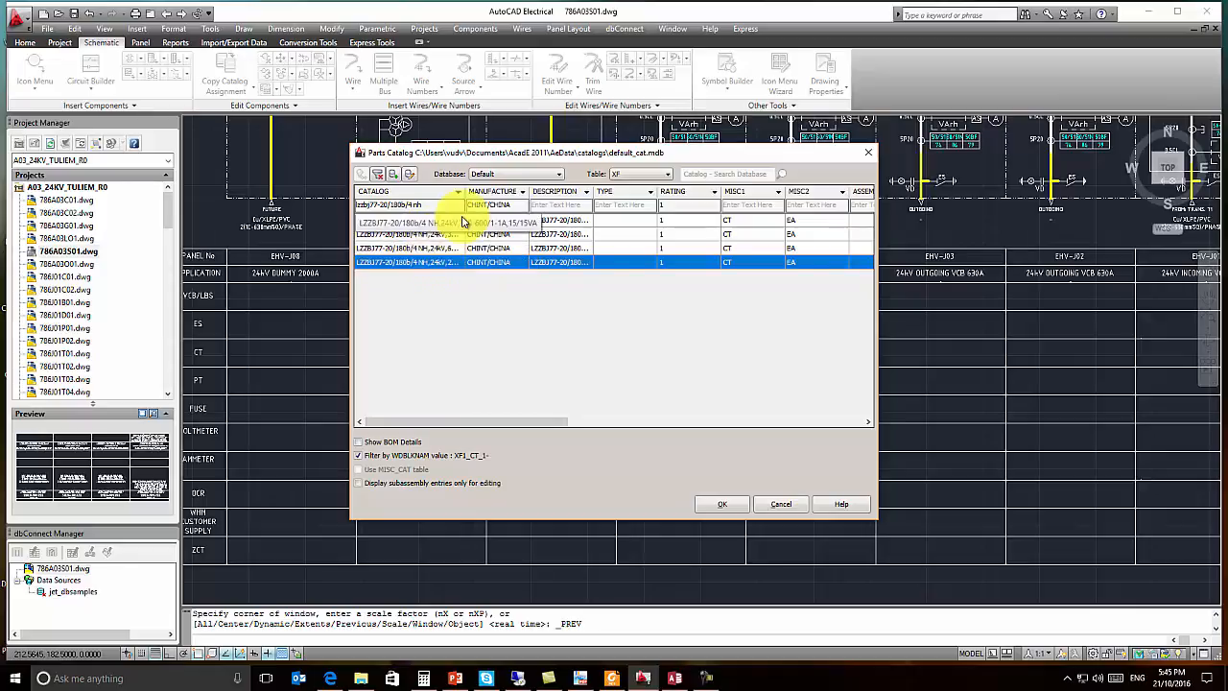
Step: Widen the catalog number column, assign the LZZBJ77-20/180b/4 NH,24kV,200-400/1-1A part to the EHV-J05 CT component and save the edit
drag(466, 190, 560, 192)
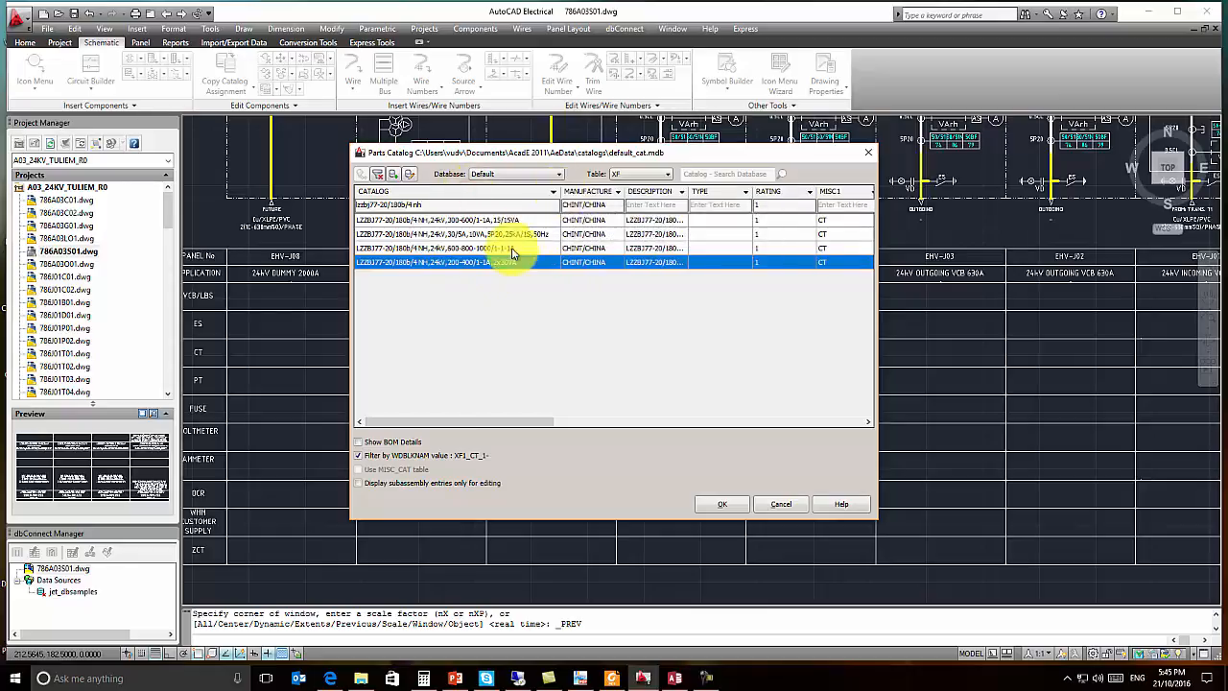
double_click(465, 271)
click(604, 488)
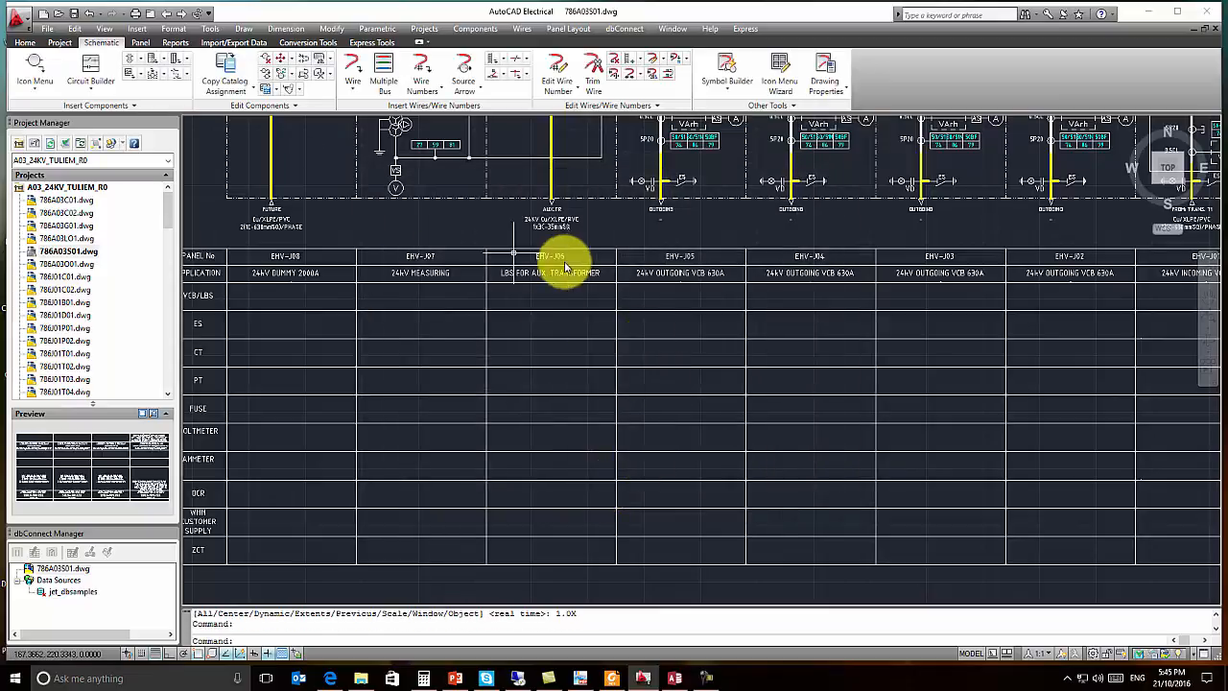
click(230, 67)
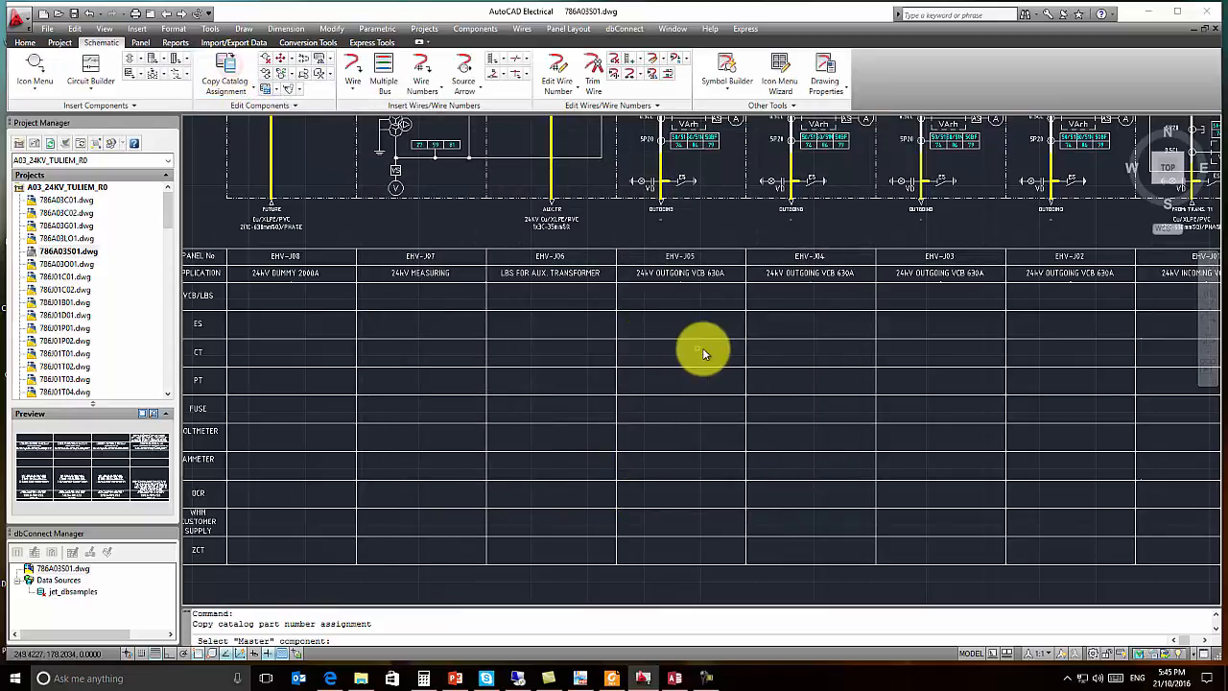
scroll(628, 326, up, 5)
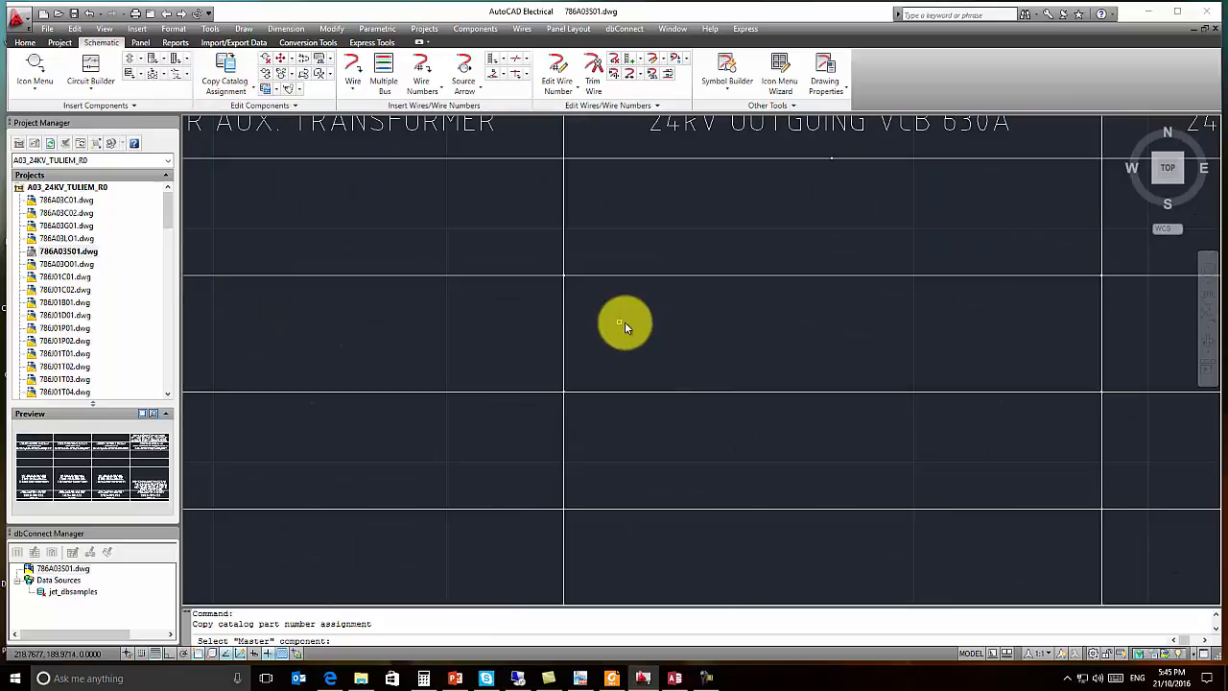
click(528, 252)
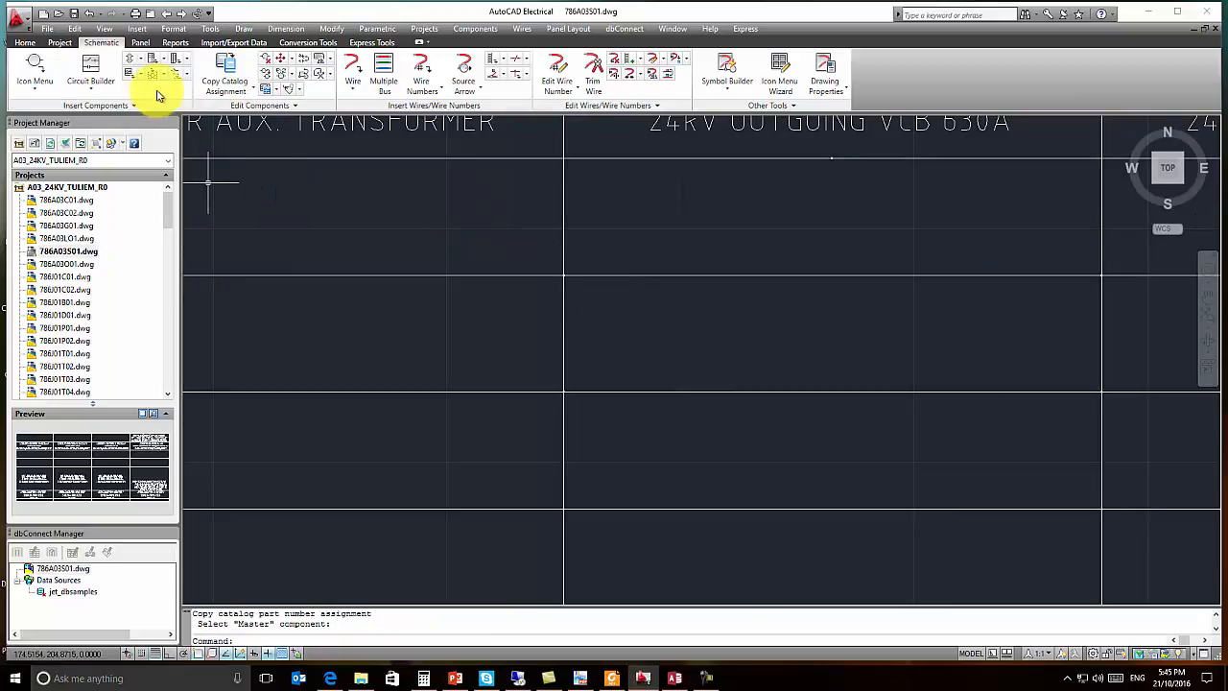
Step: Start copying the catalog assignment with the EHV-J05 ES component as master, accepting its SHINWOO part SEH/S253(210MM)
click(227, 69)
scroll(566, 293, up, 3)
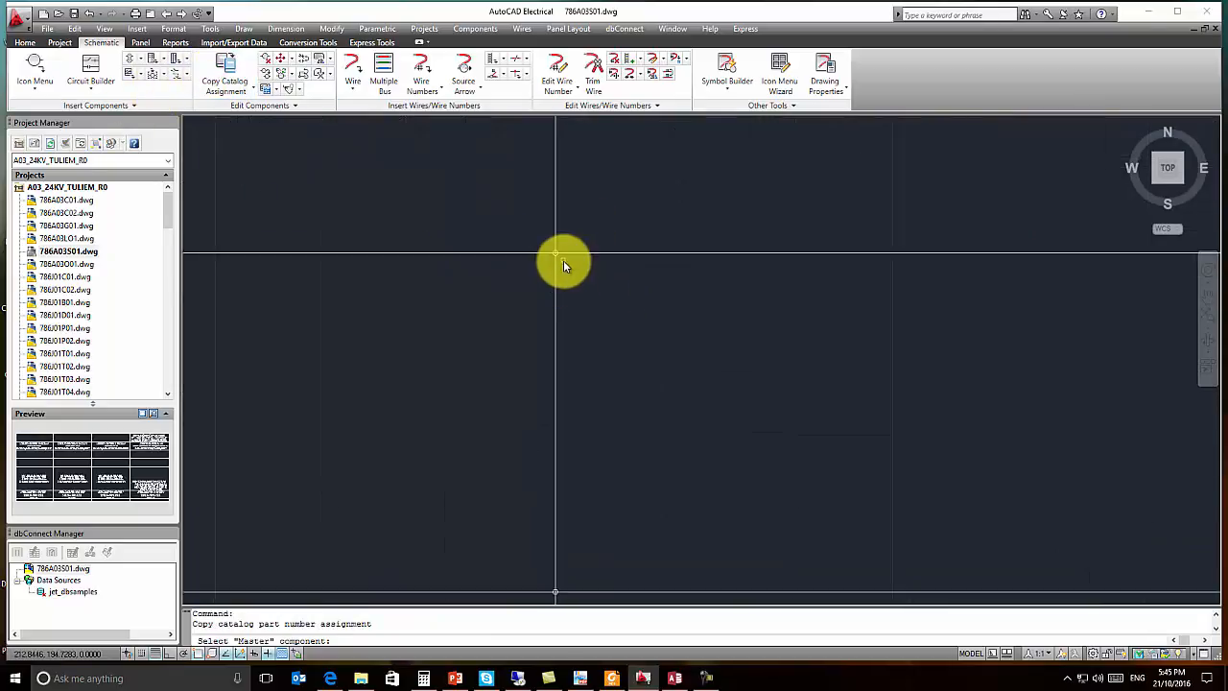
click(545, 250)
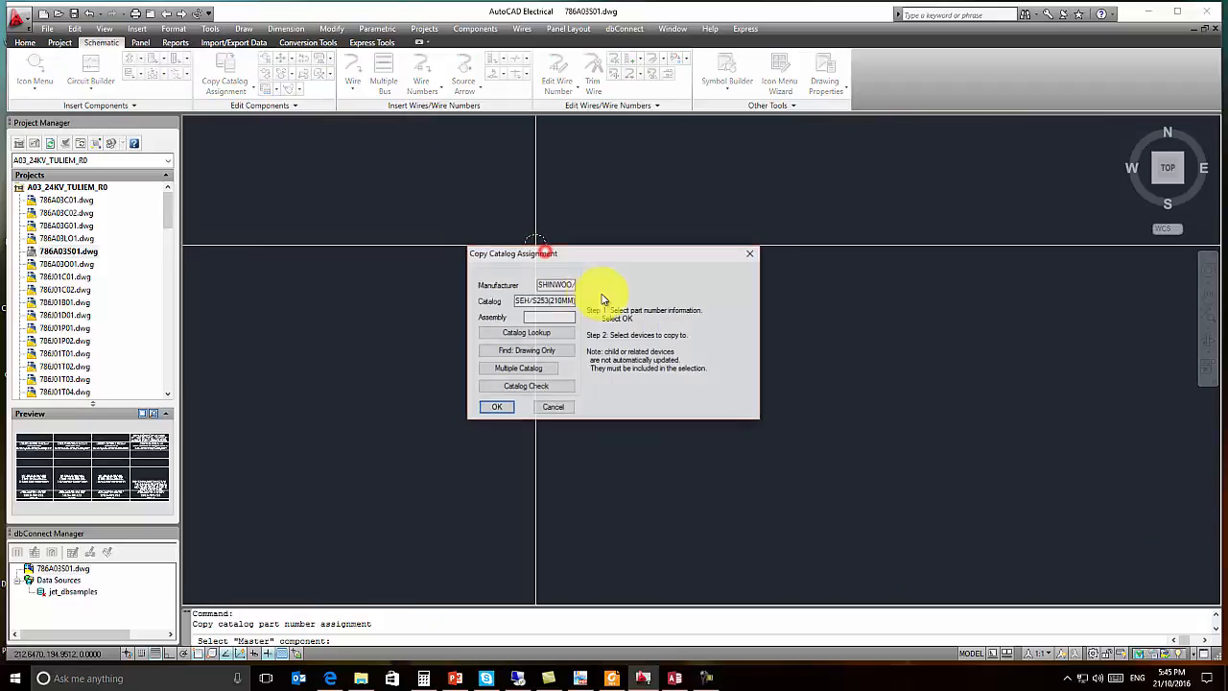
click(510, 407)
Step: Apply the copied catalog assignment to the ES components of panels EHV-J04, EHV-J03 and EHV-J02
scroll(626, 358, down, 6)
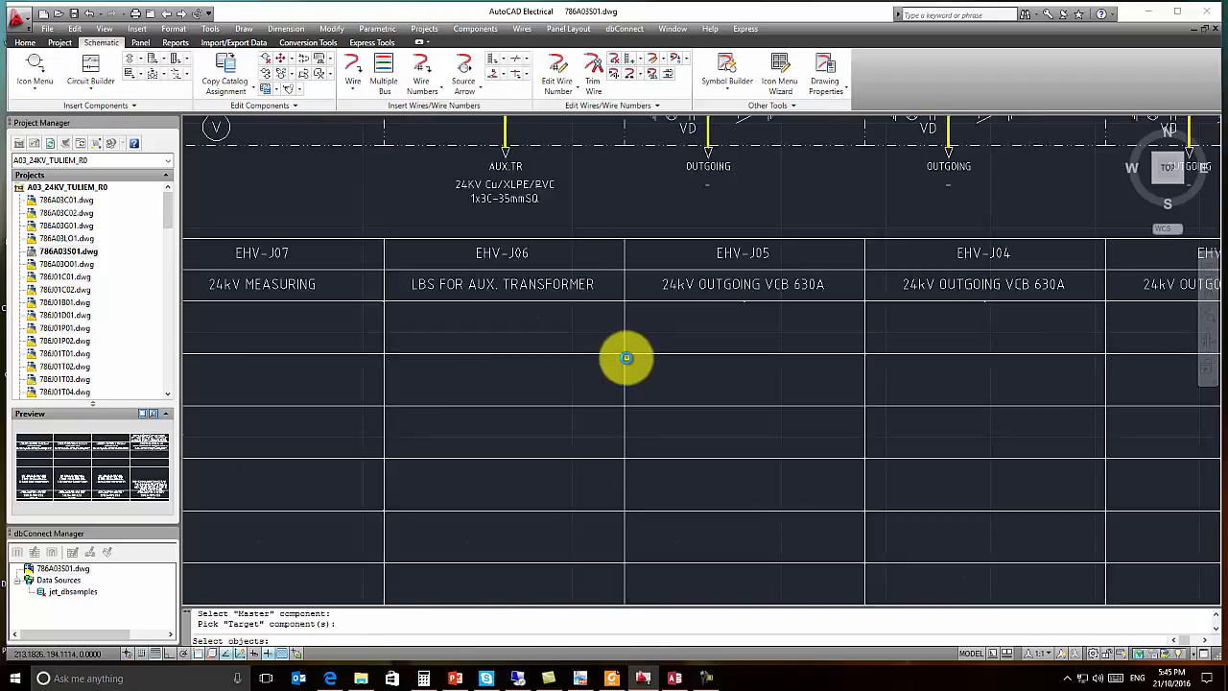
middle_drag(863, 364, 748, 384)
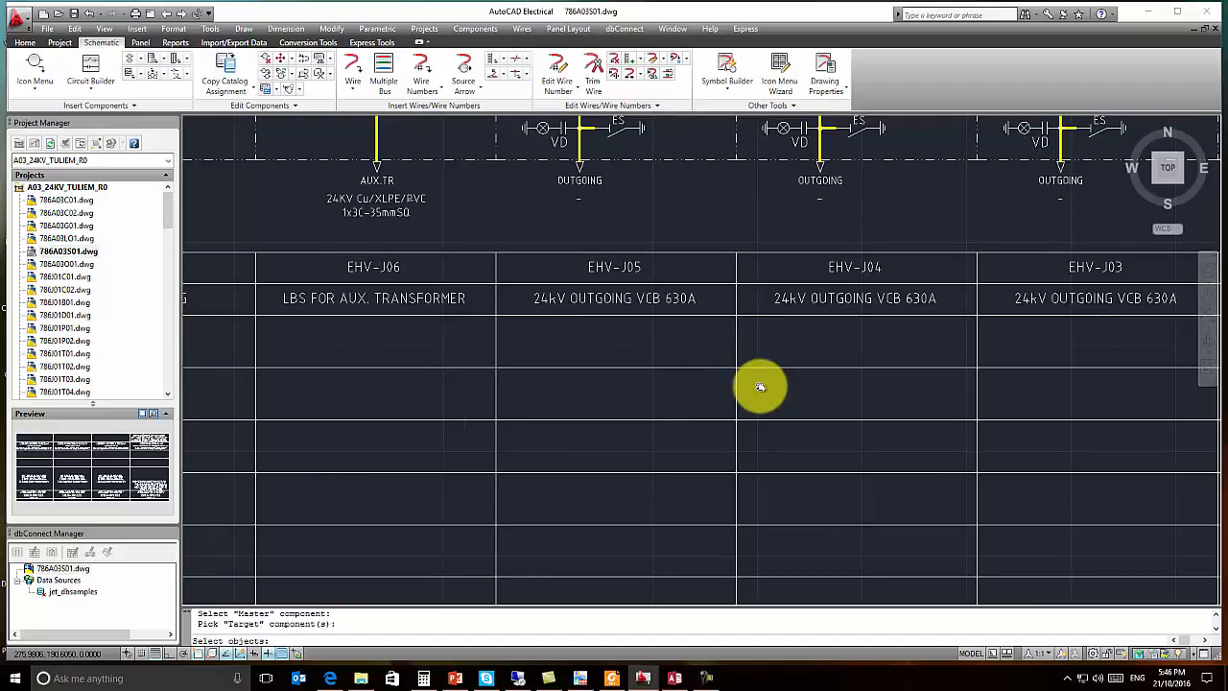
middle_drag(760, 387, 719, 384)
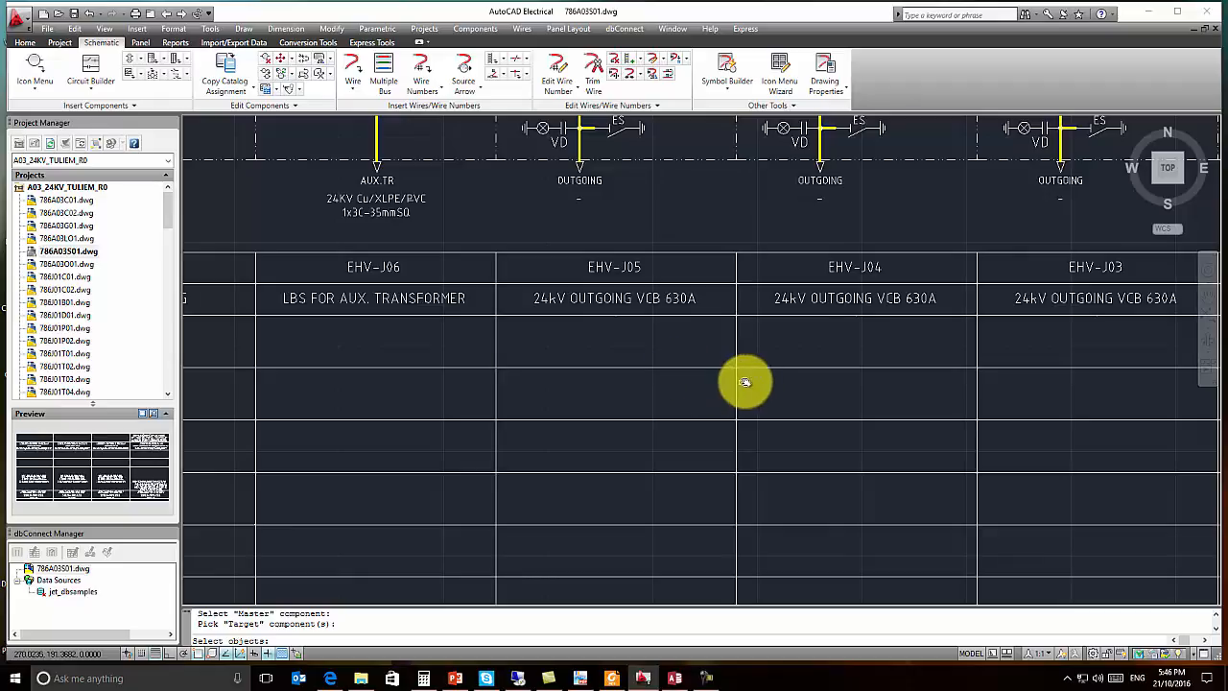
scroll(754, 384, up, 6)
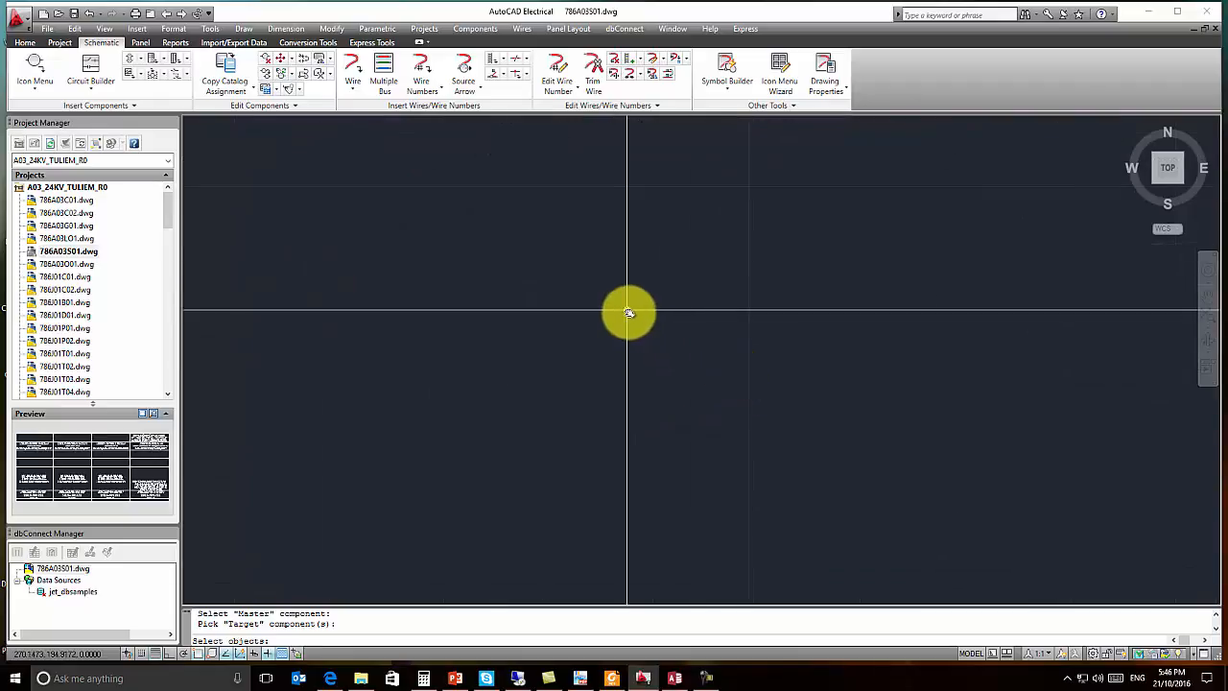
click(618, 306)
scroll(688, 348, down, 6)
middle_drag(681, 342, 909, 355)
middle_drag(519, 386, 892, 388)
scroll(909, 357, up, 6)
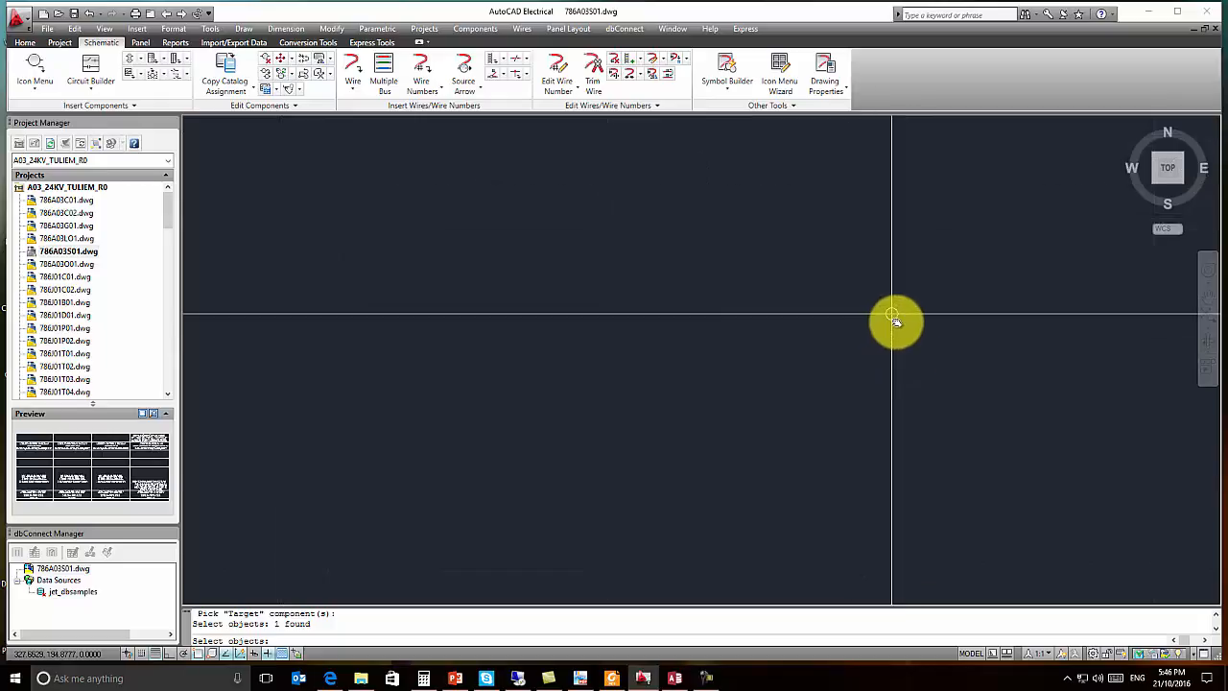
click(919, 348)
scroll(921, 347, down, 5)
middle_drag(927, 351, 800, 386)
scroll(768, 370, up, 5)
scroll(769, 371, up, 5)
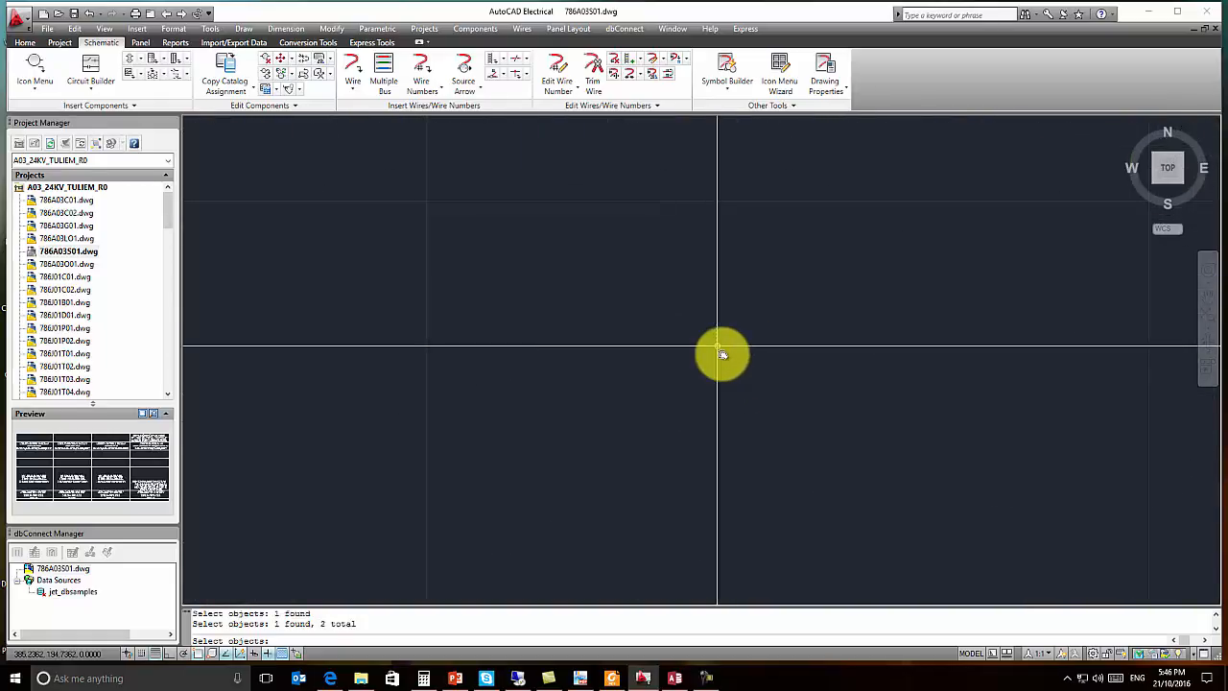
click(702, 331)
scroll(734, 363, down, 2)
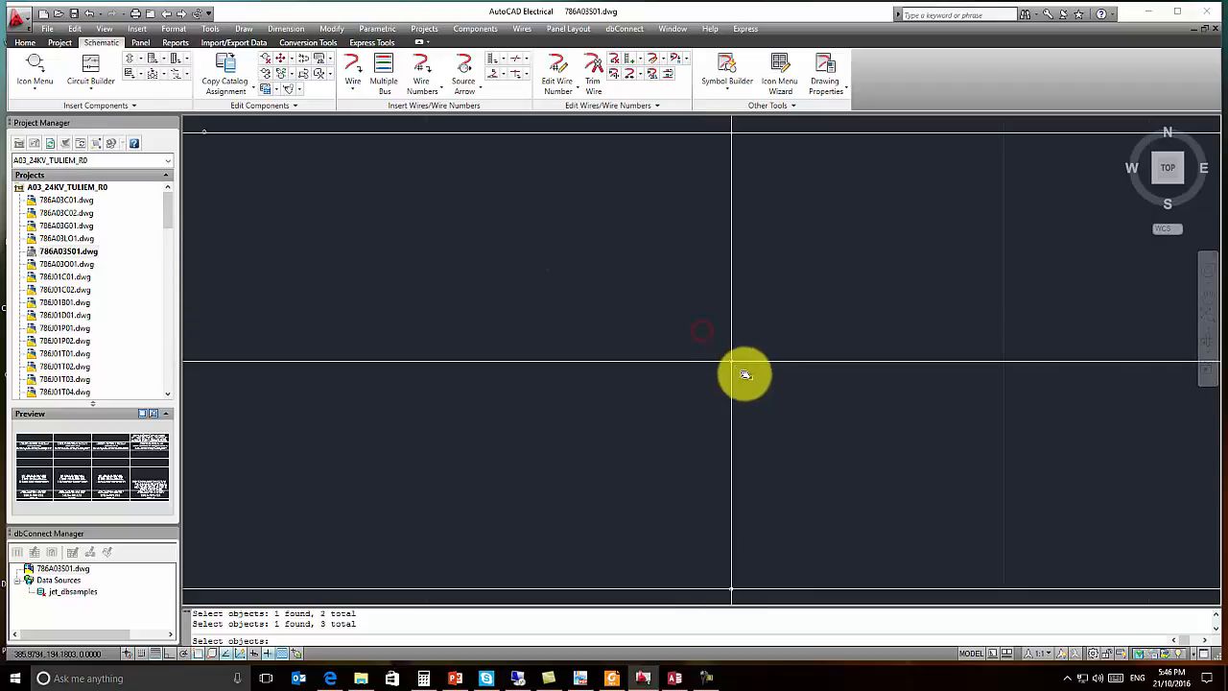
key(Return)
Step: Check the catalog part assigned to the EHV-J01 ES component in its edit dialog and parts catalog, leaving both without changes
scroll(804, 403, down, 3)
scroll(804, 403, down, 4)
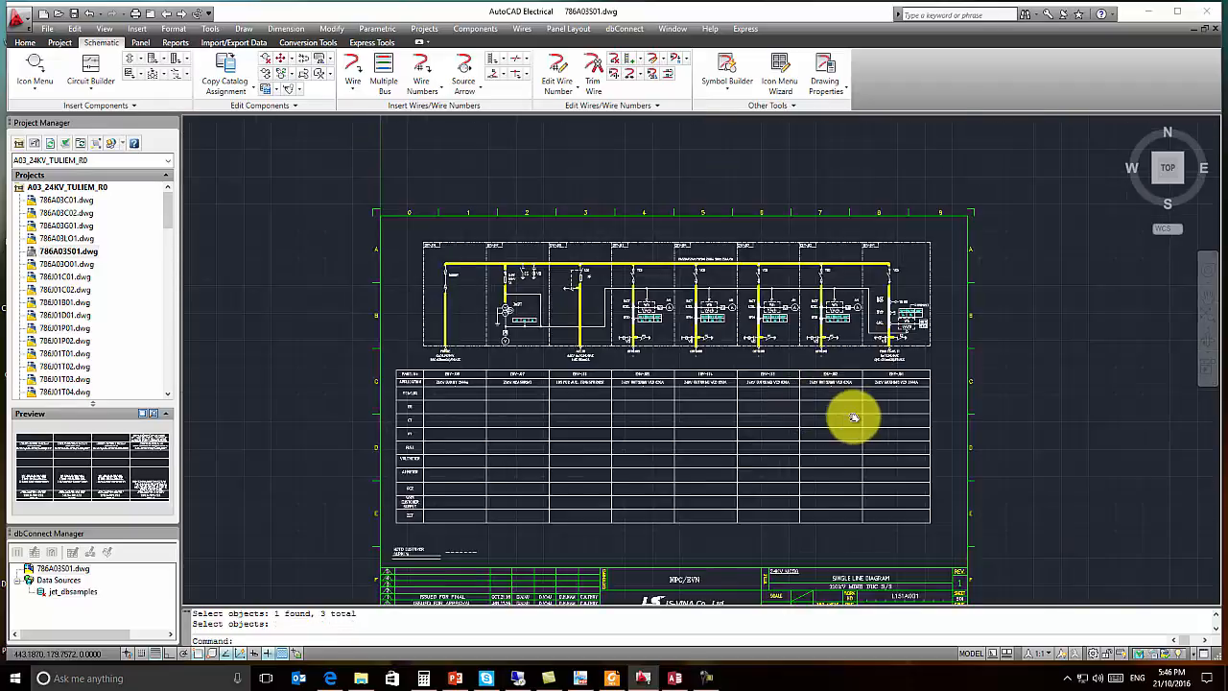
scroll(726, 417, up, 4)
drag(636, 341, 680, 365)
right_click(657, 353)
click(688, 413)
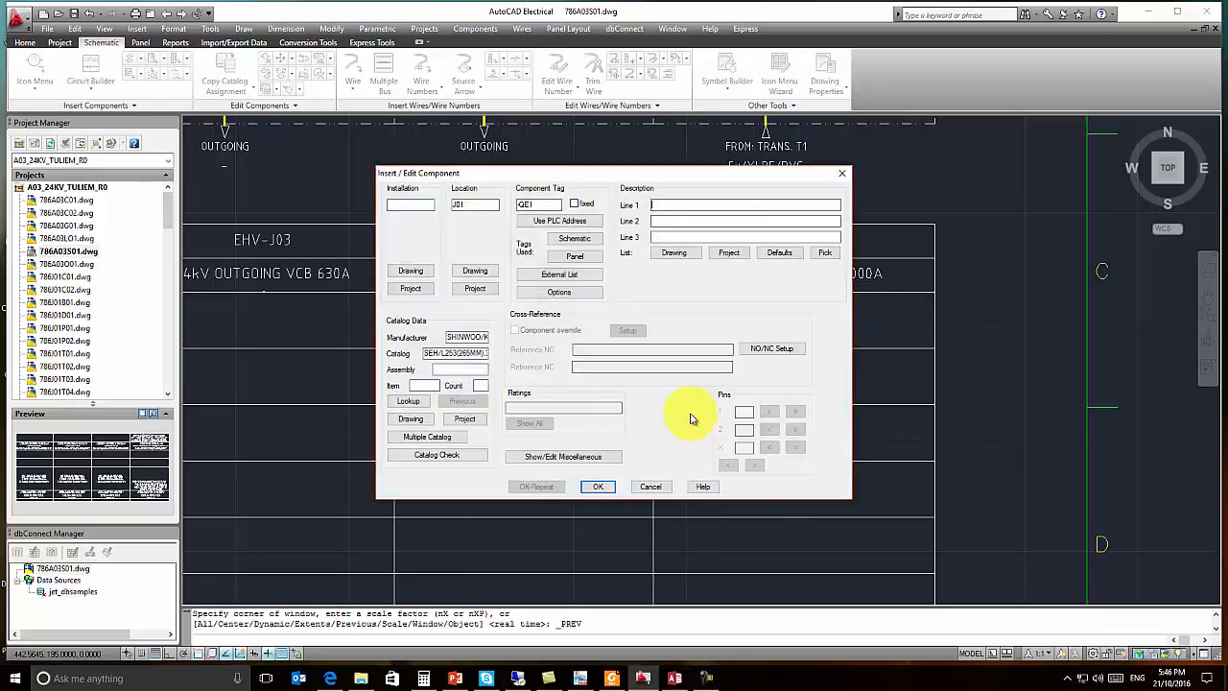
click(420, 408)
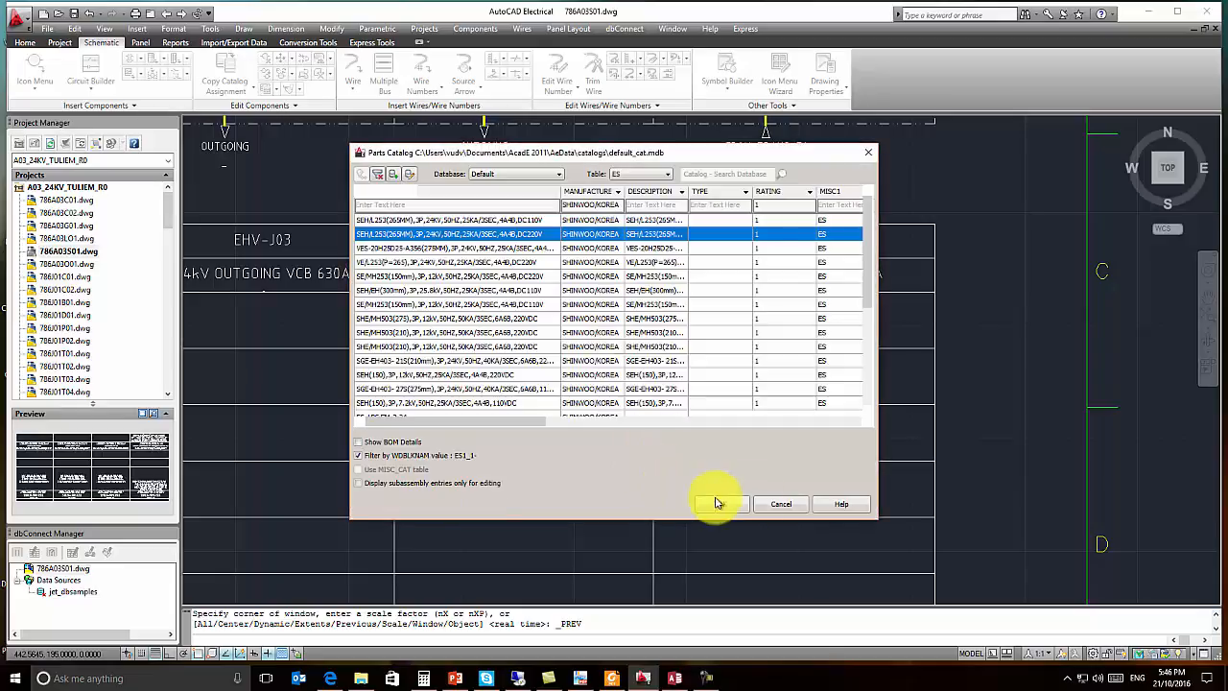
click(781, 507)
click(656, 487)
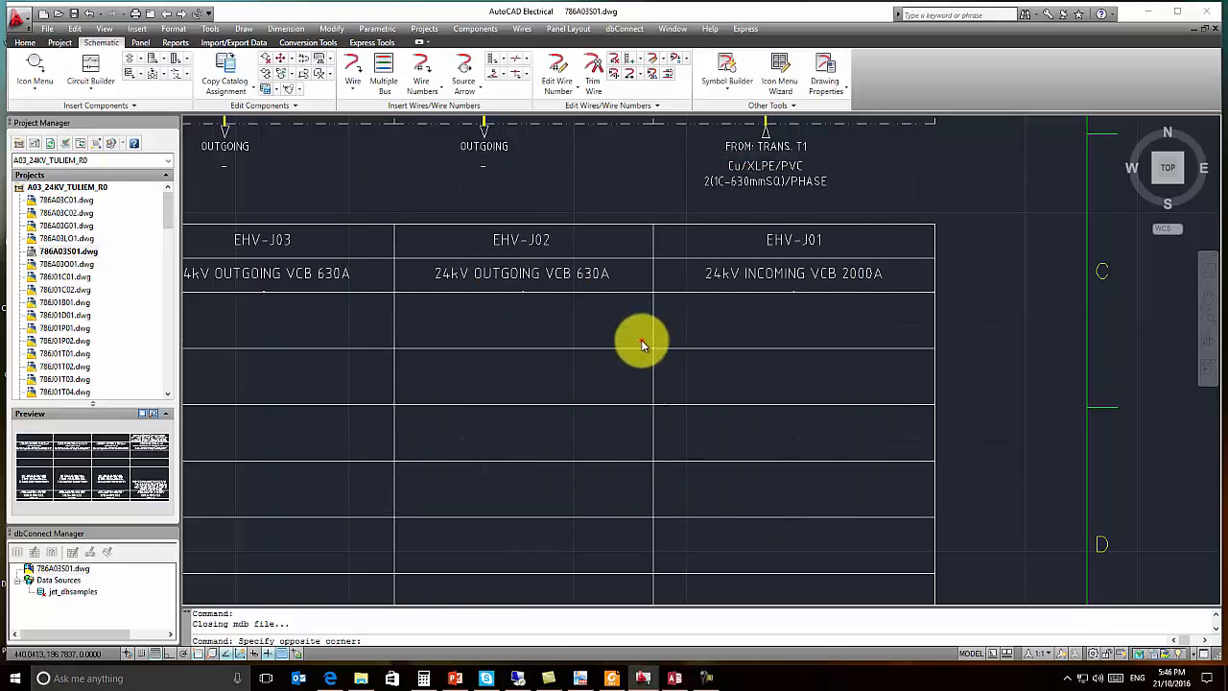
Step: Edit the CT component of panel EHV-J01 and look up its part in the parts catalog
click(642, 343)
click(673, 372)
key(Escape)
click(636, 392)
click(692, 423)
right_click(668, 410)
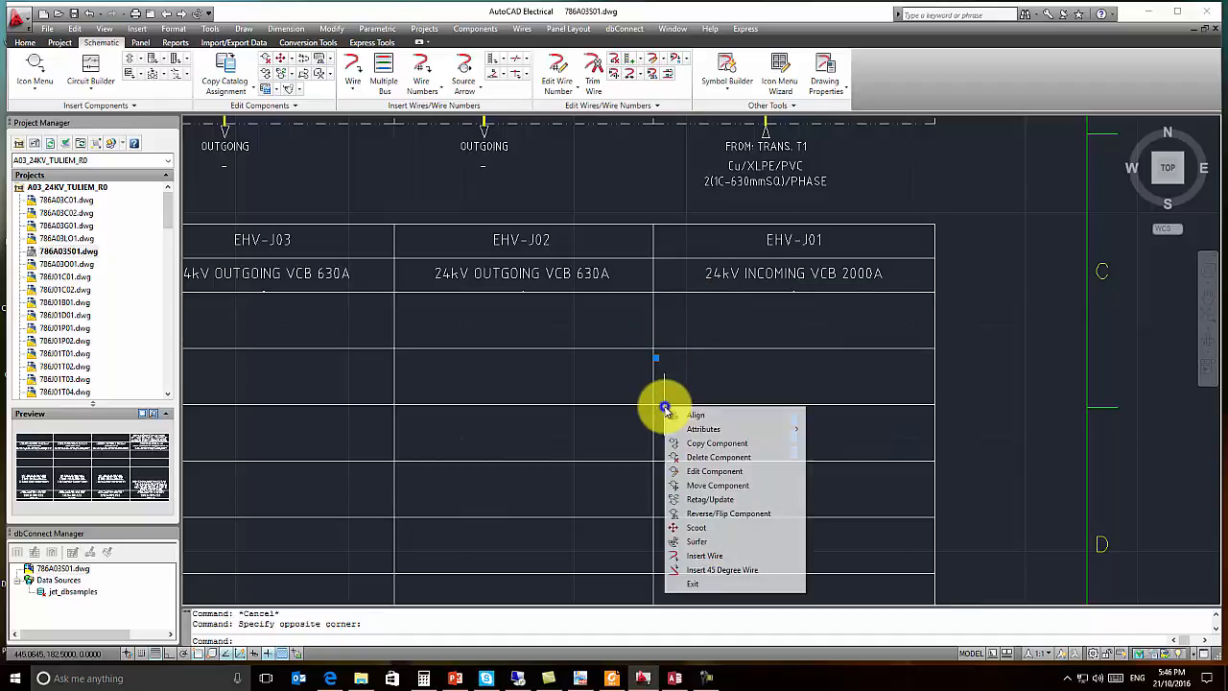
click(695, 459)
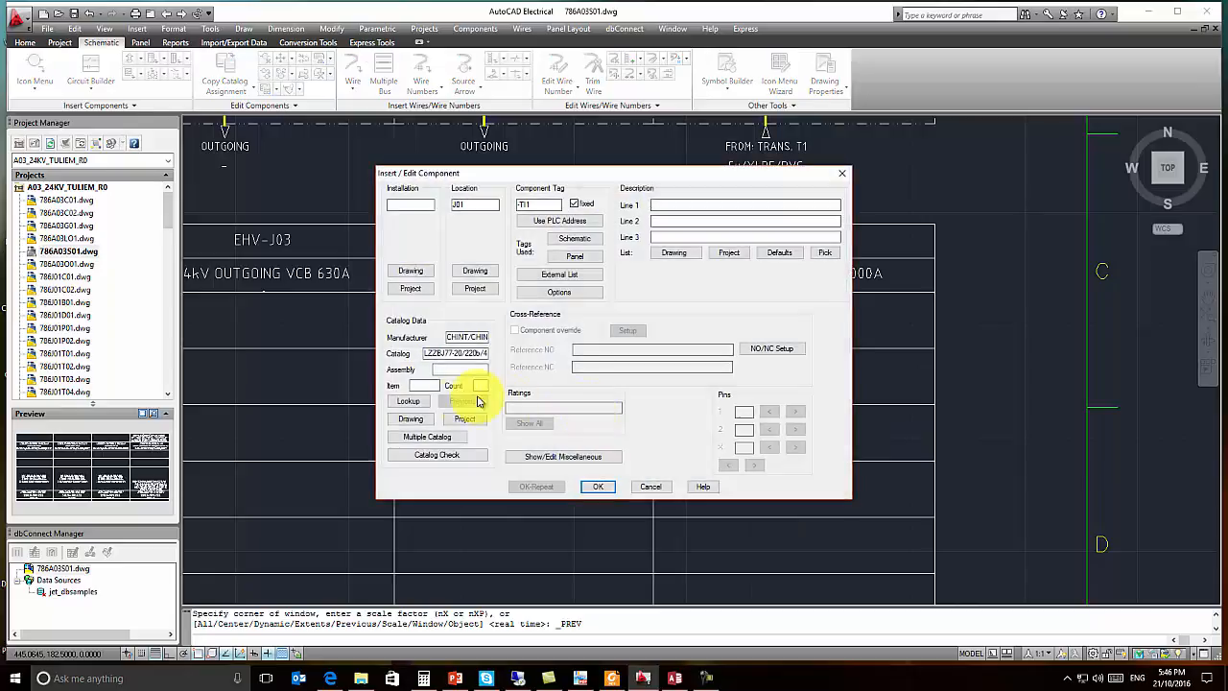
click(416, 400)
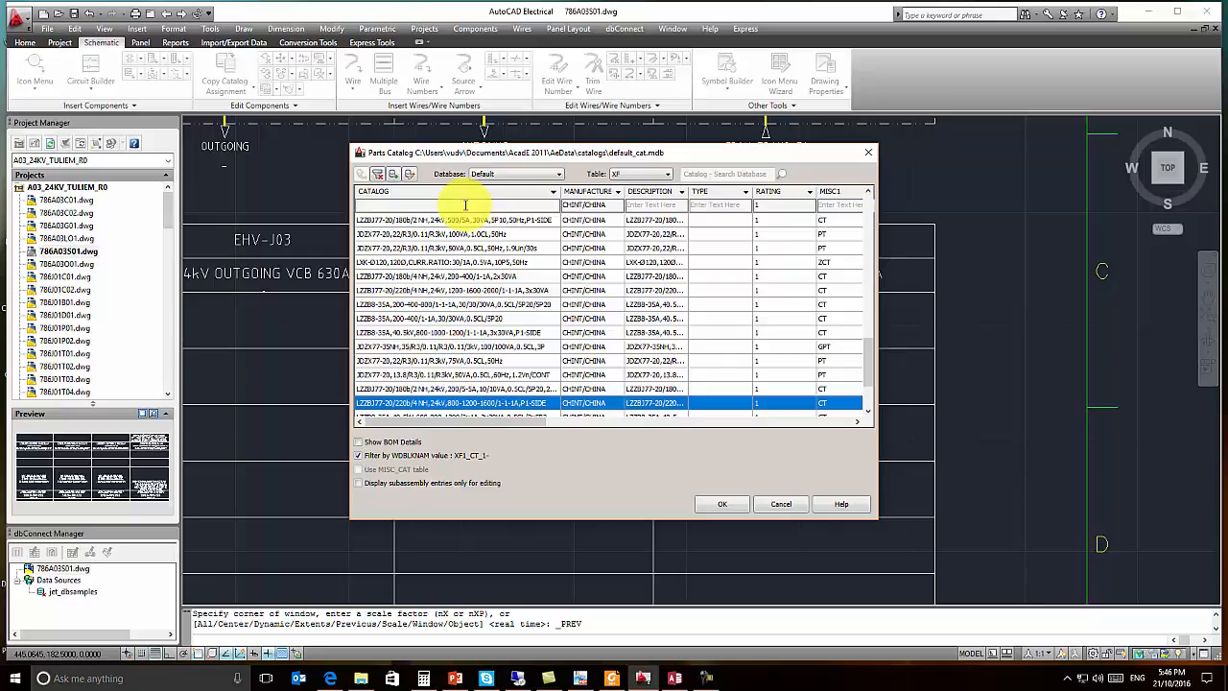
text(lzzb)
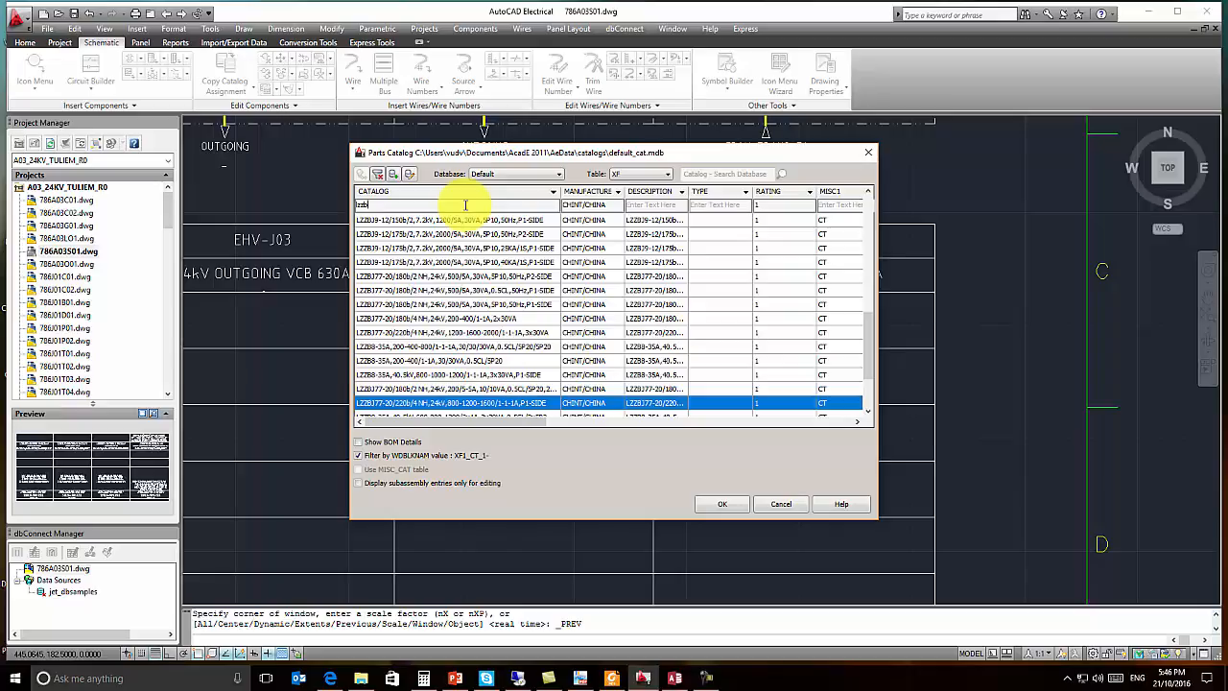
text(j7)
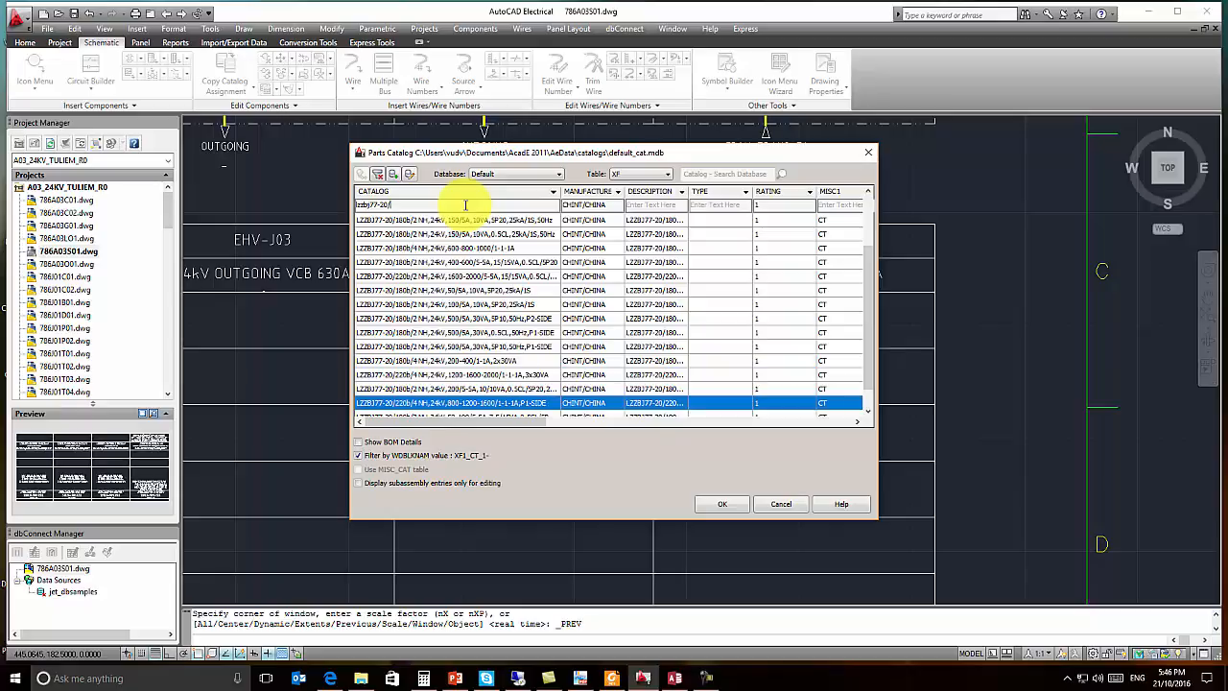
text(7-20/220b)
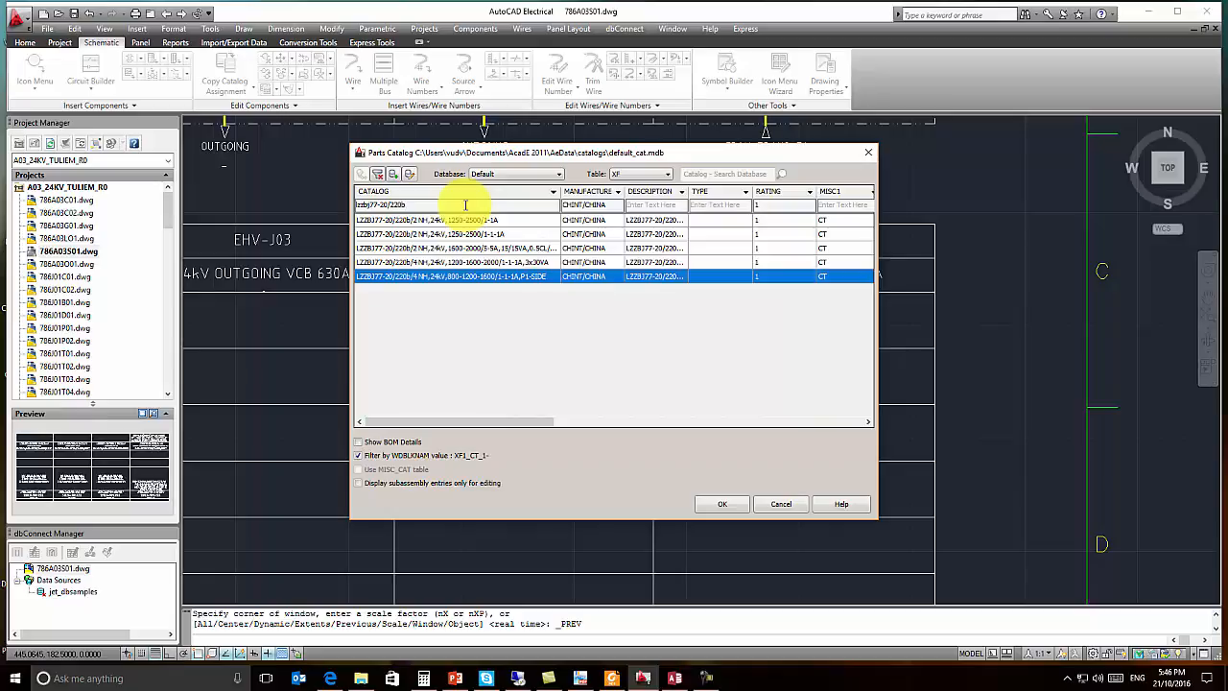
text(/4 nh)
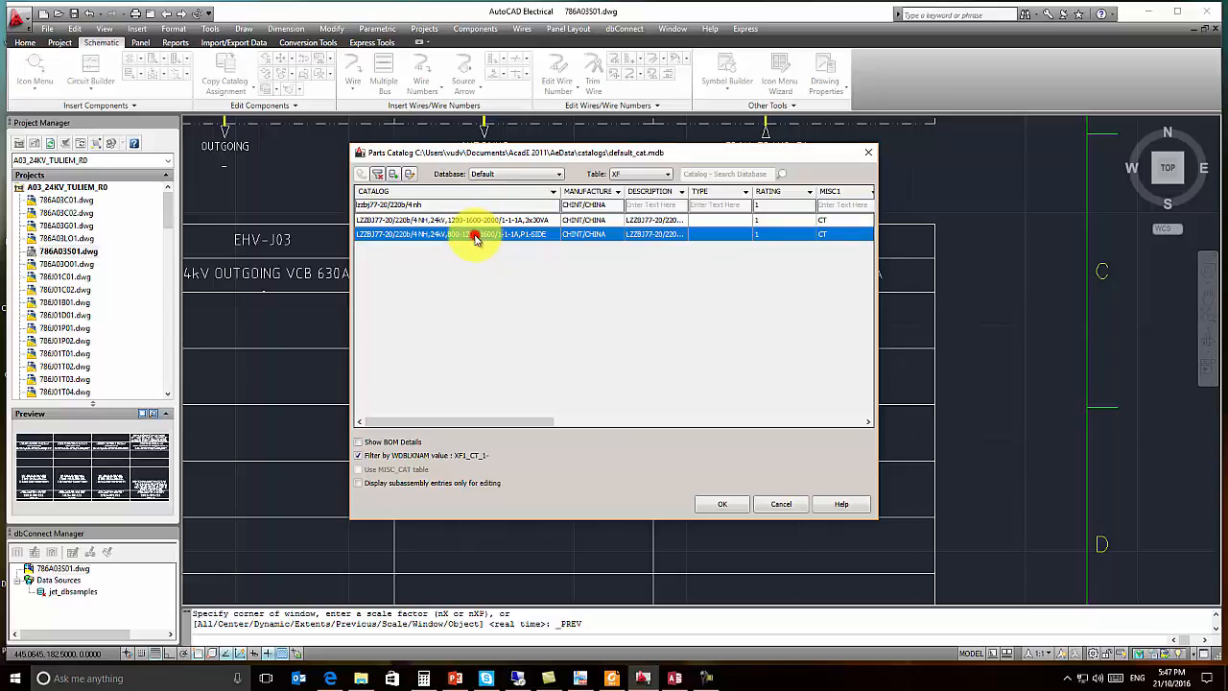
double_click(474, 239)
click(590, 489)
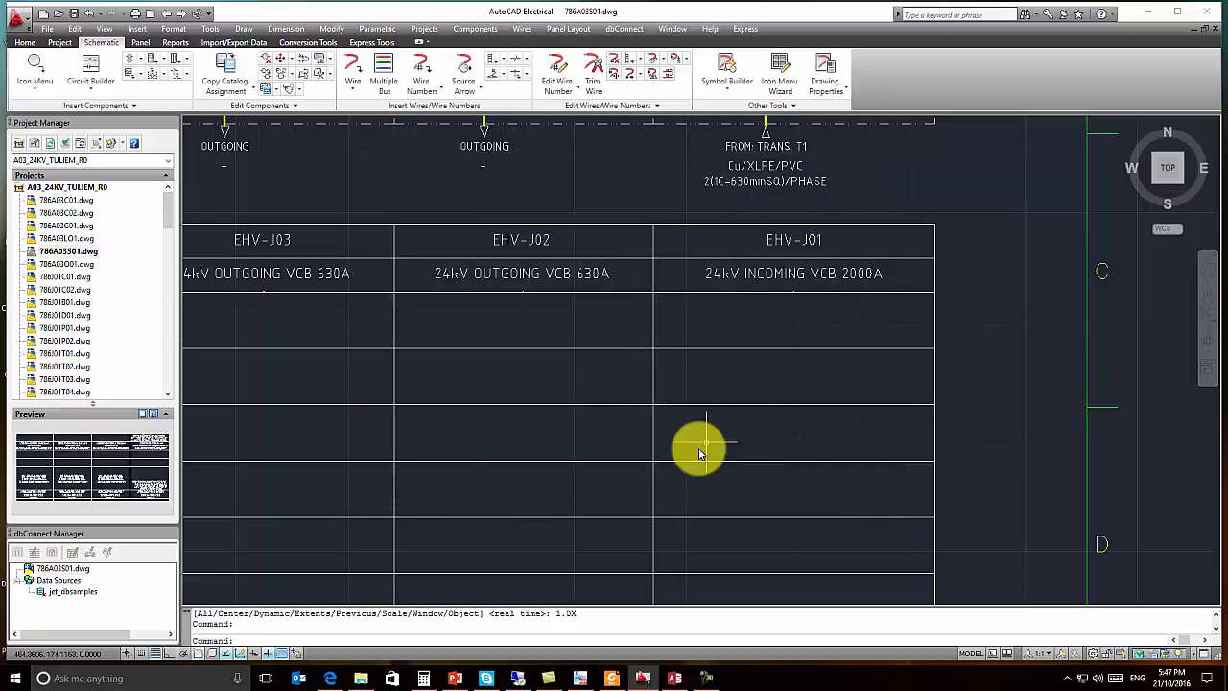
Step: Edit the PT component of measuring panel EHV-J07 and look up its part in the parts catalog
scroll(698, 448, down, 3)
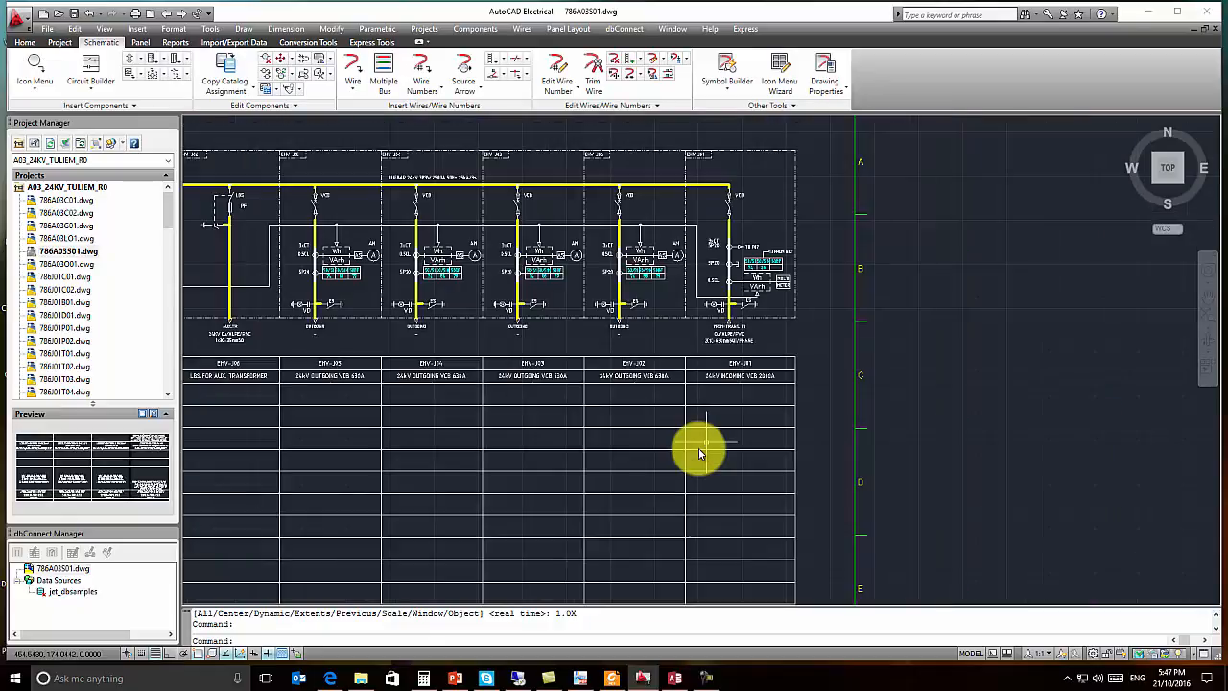
middle_drag(540, 474, 825, 386)
scroll(413, 369, up, 3)
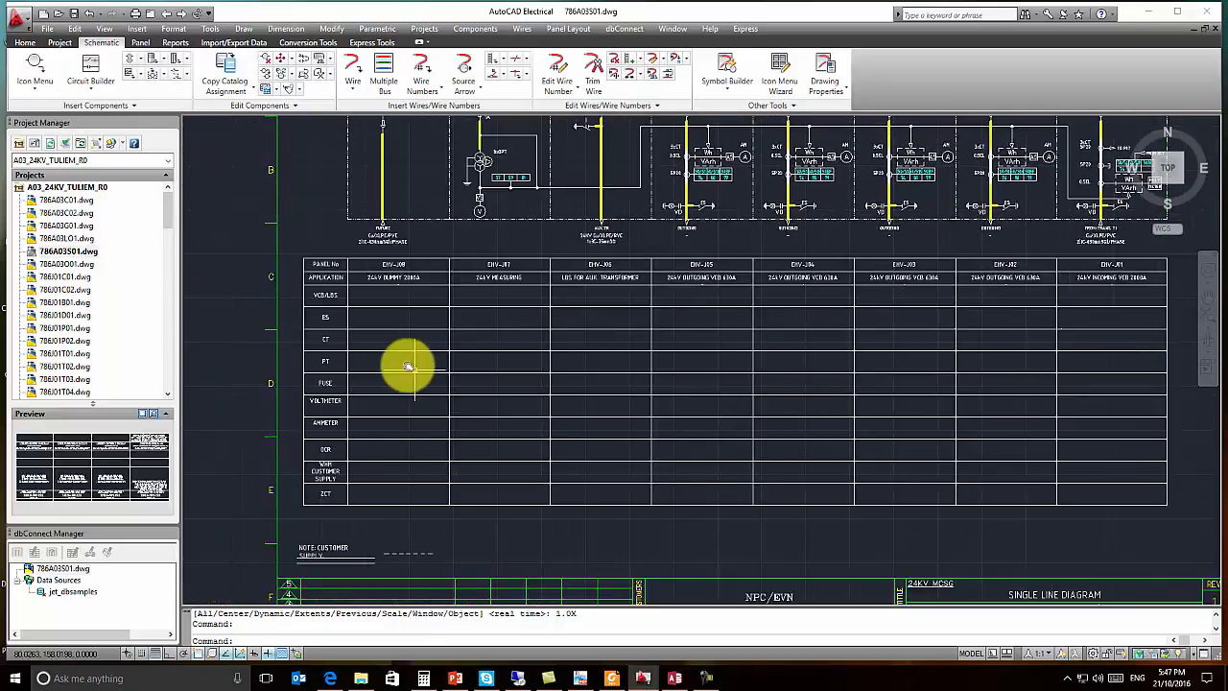
scroll(493, 348, down, 2)
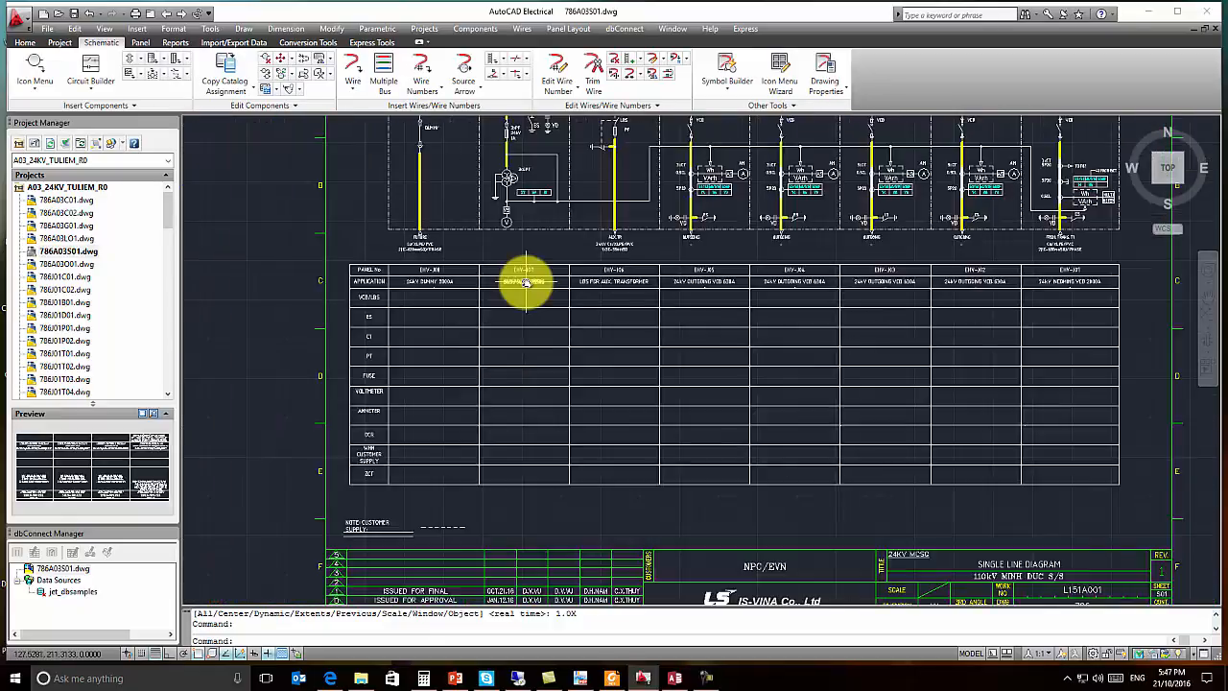
middle_drag(499, 177, 508, 233)
scroll(508, 247, up, 4)
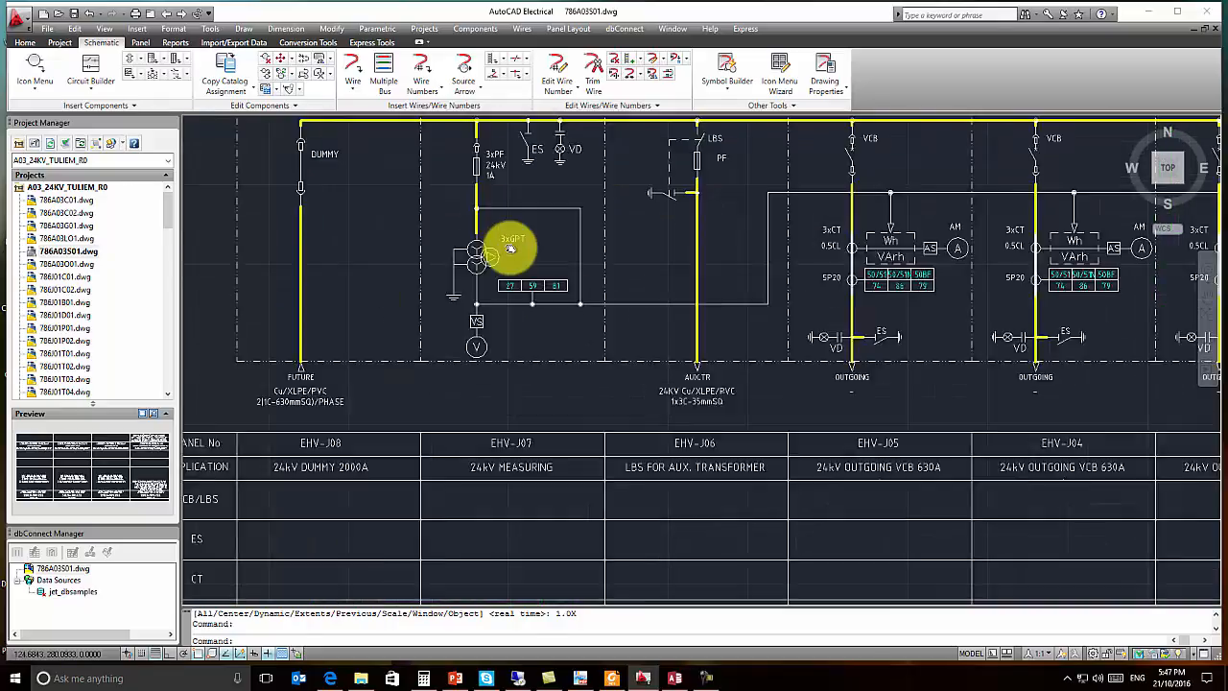
key(Escape)
scroll(510, 274, down, 5)
scroll(482, 419, up, 5)
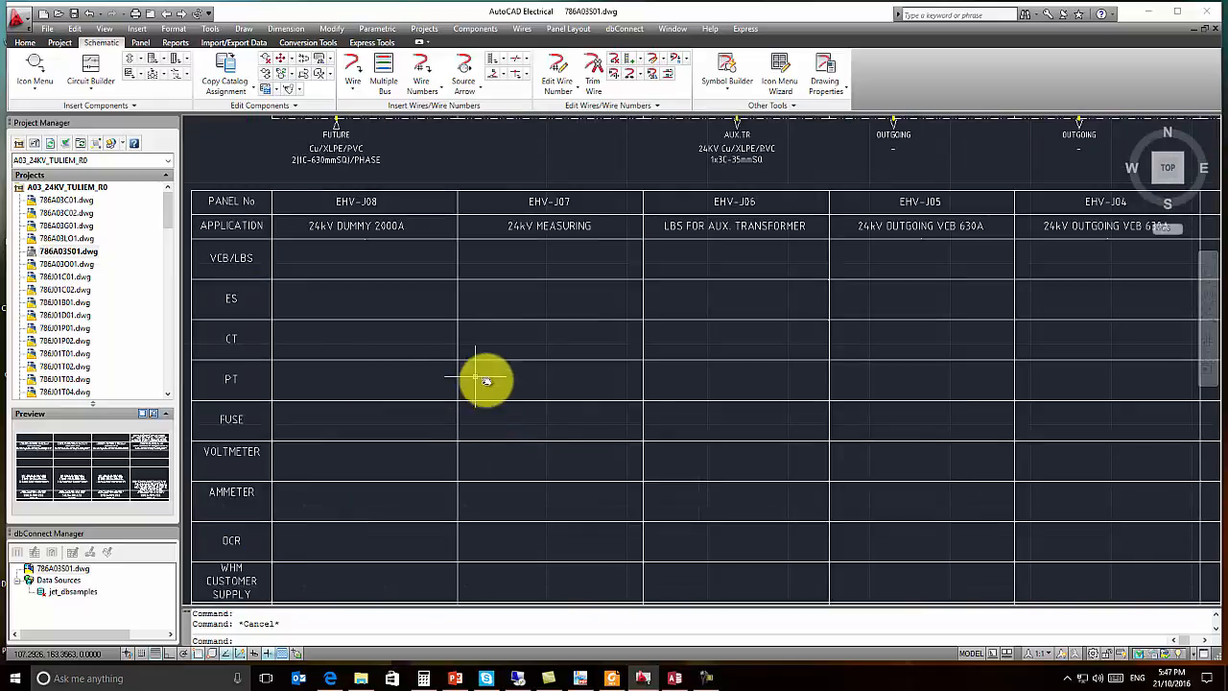
click(435, 347)
click(518, 392)
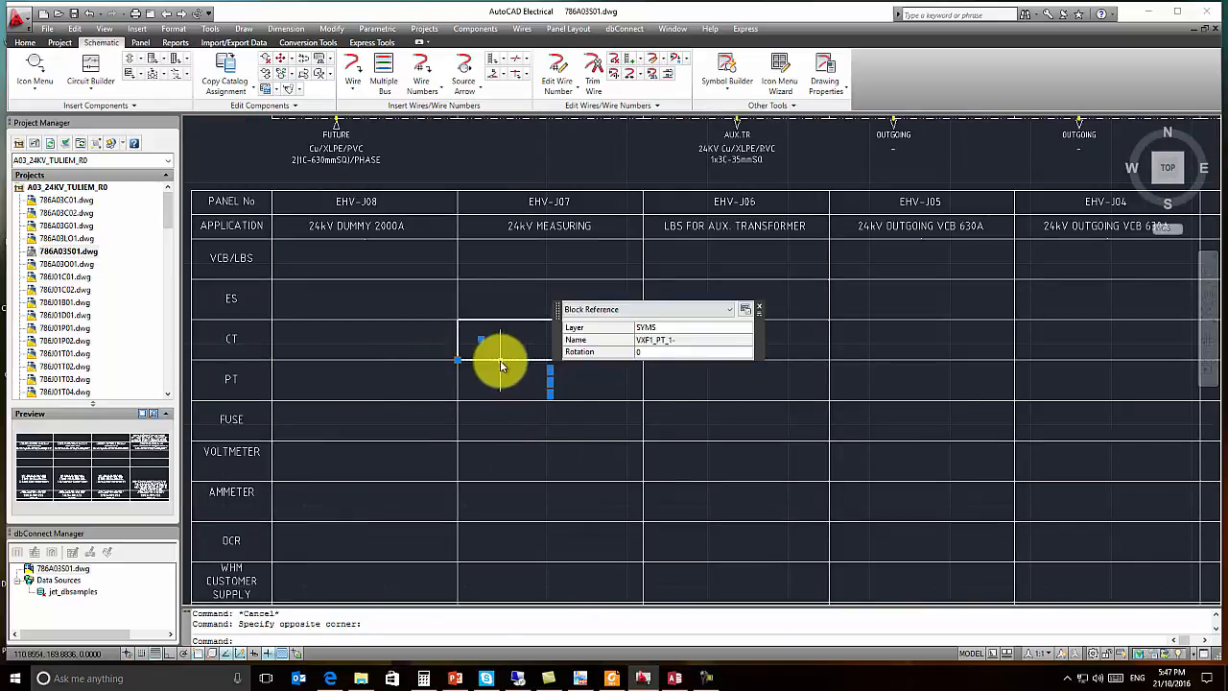
right_click(549, 383)
click(567, 441)
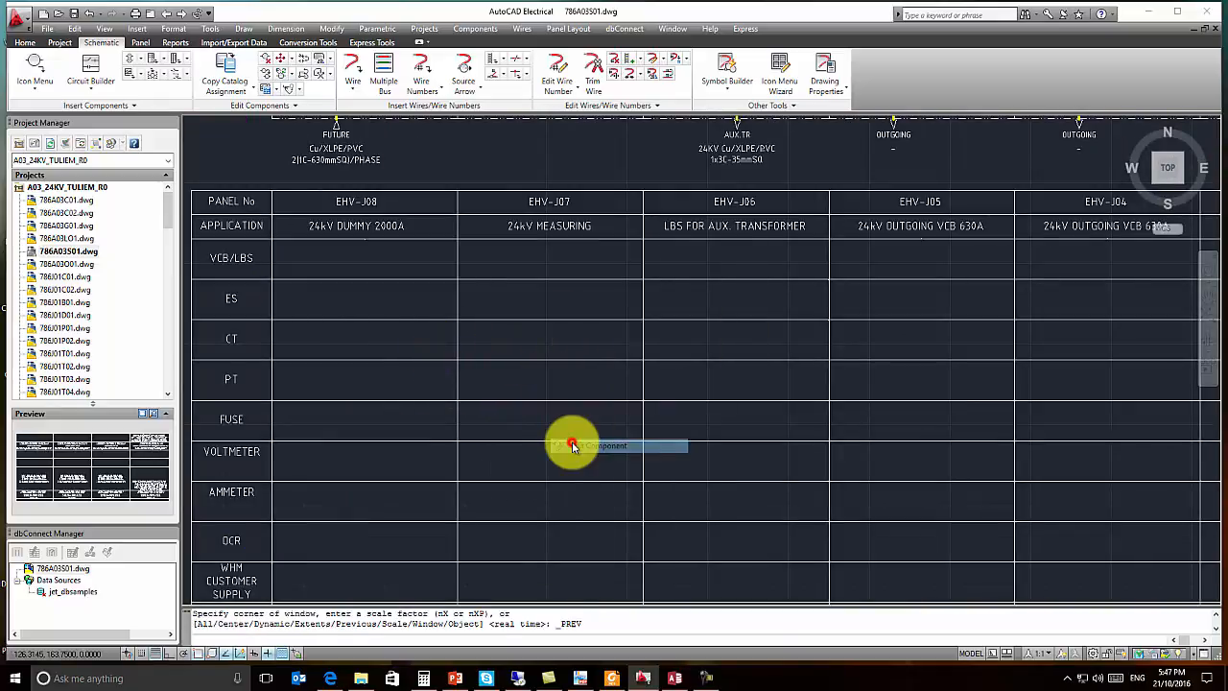
click(413, 401)
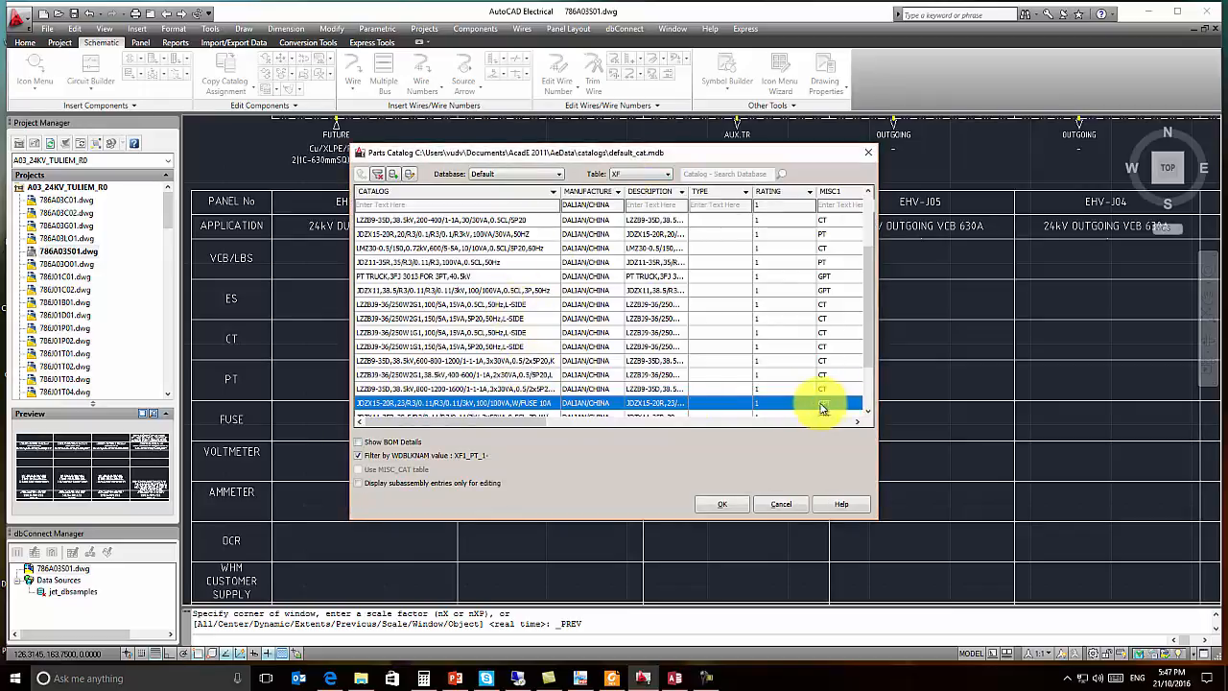
Step: Filter the catalog by jdzx15-20r, assign the JDZX15-20R 100/100VA,W/FUSE 10A part to the EHV-J07 PT and save the edit
click(450, 207)
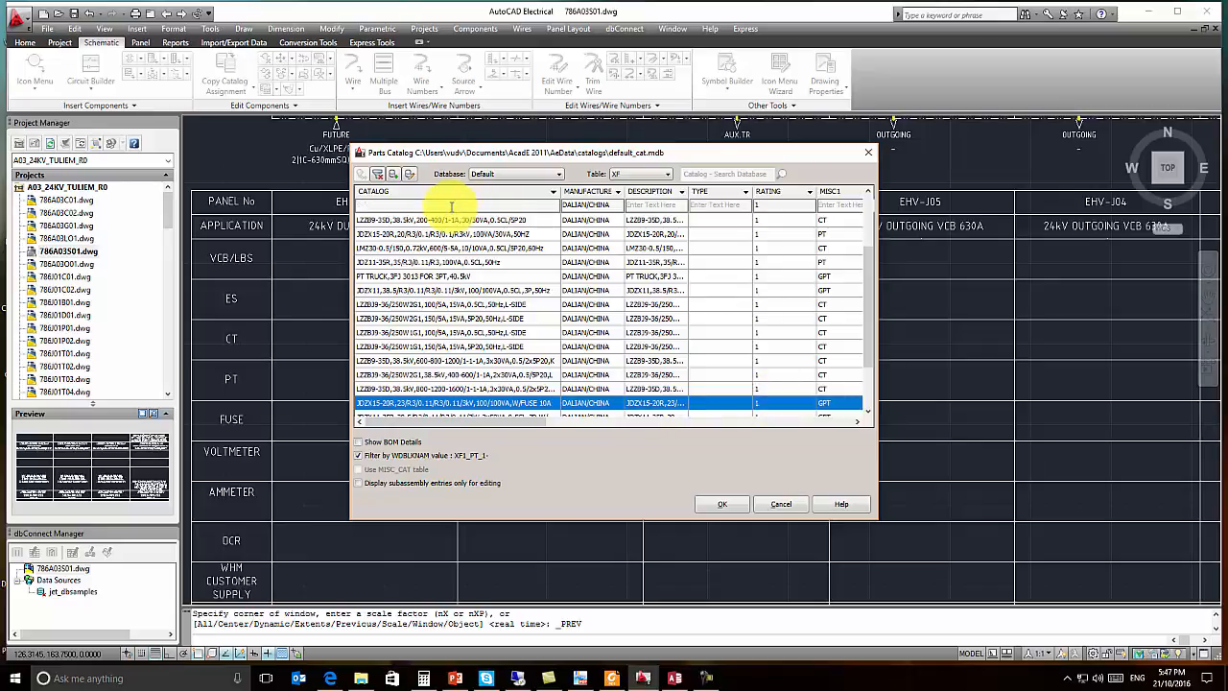
text(j)
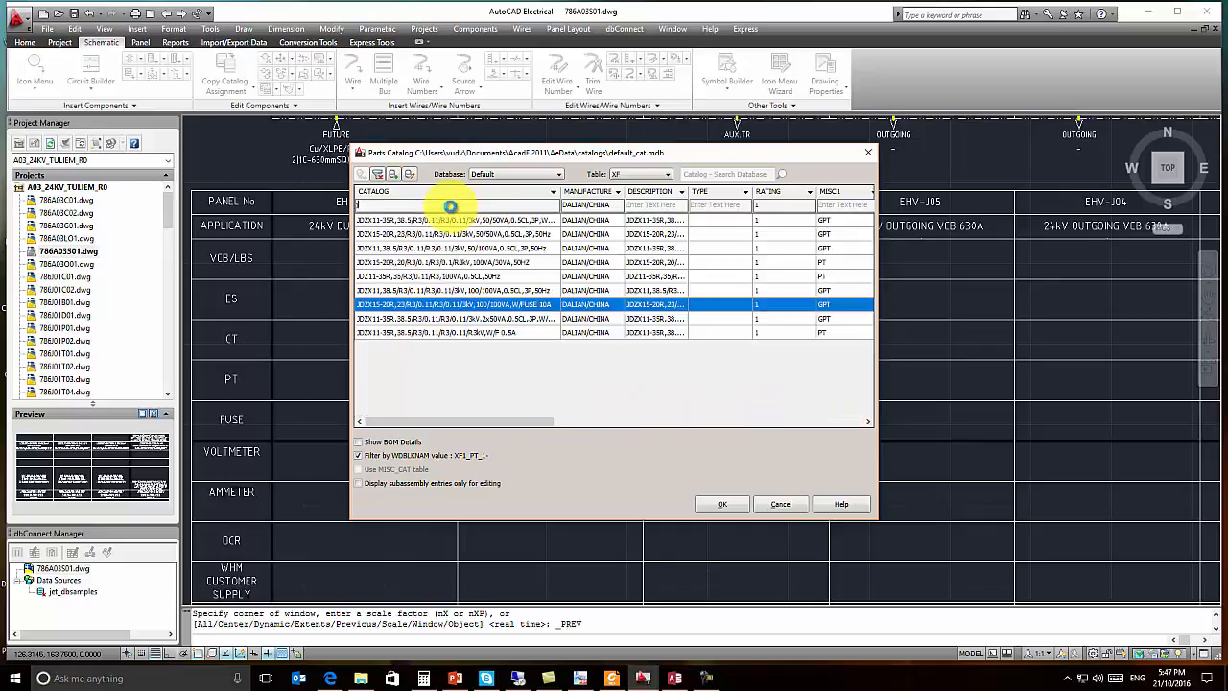
text(dzx1)
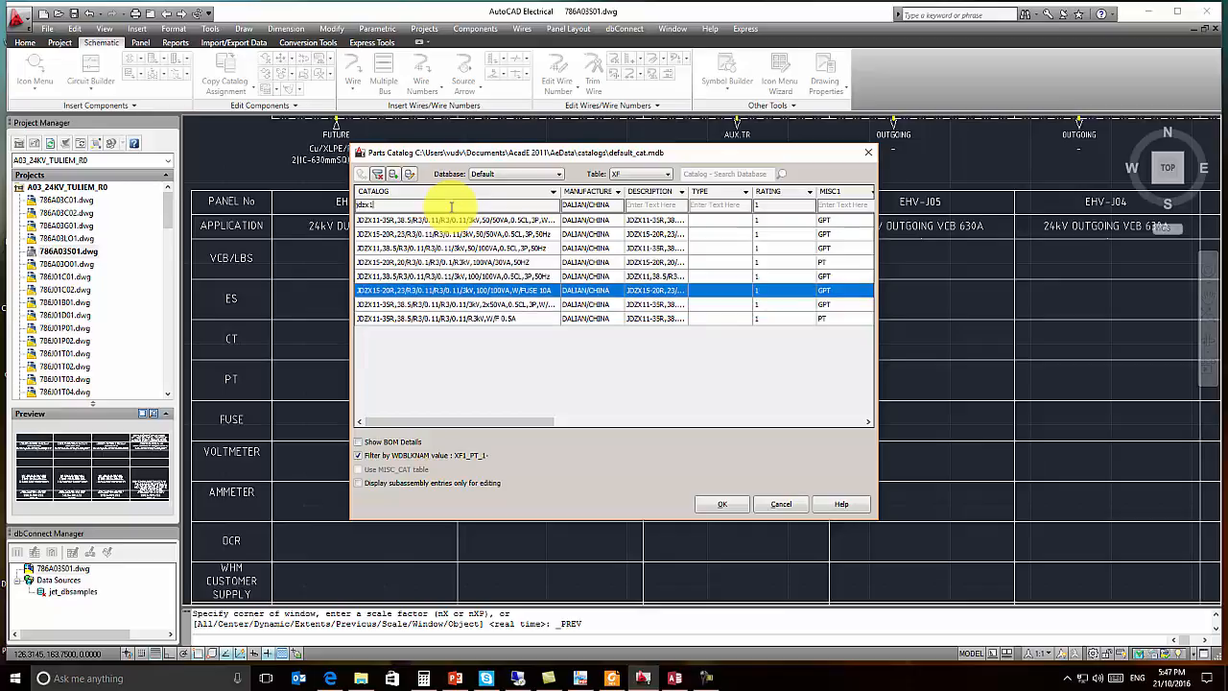
text(5-20r)
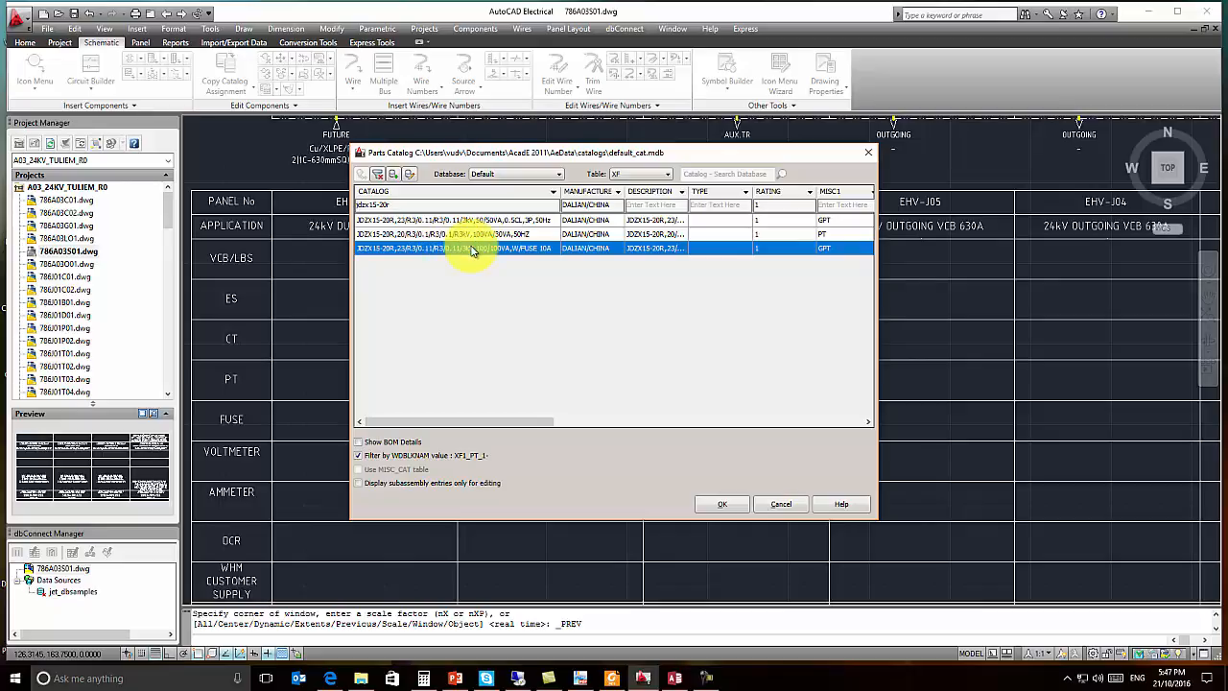
double_click(472, 250)
click(608, 486)
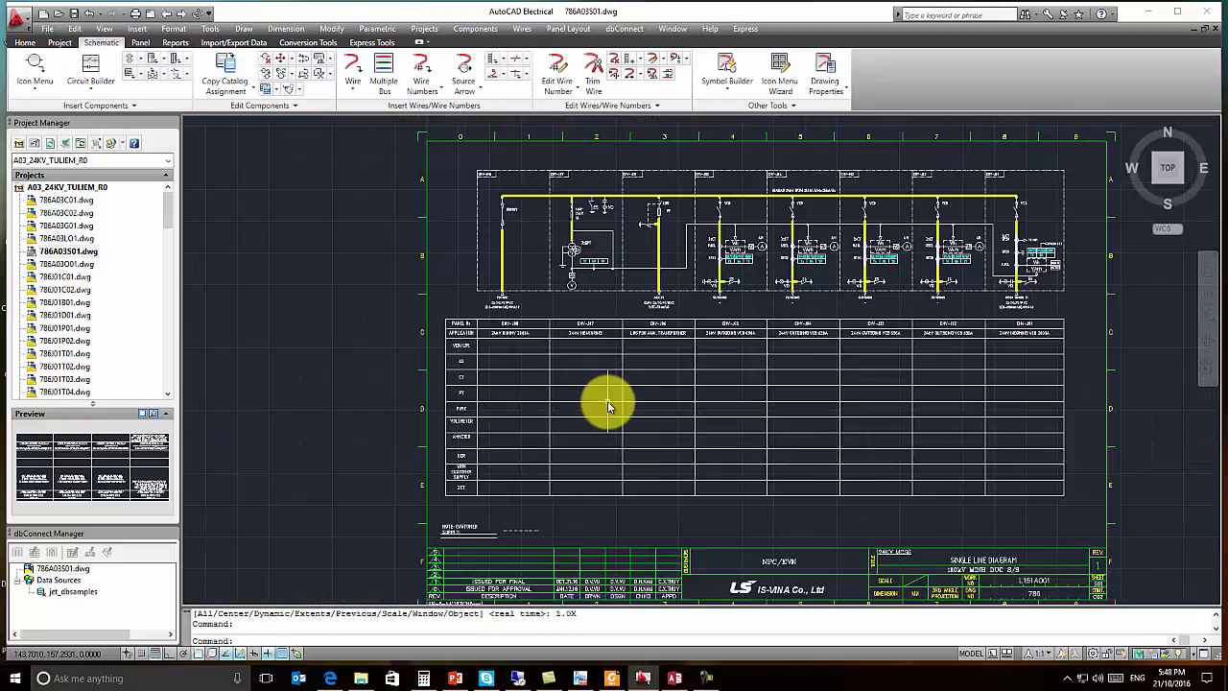
Step: Edit the fuse component of the EHV-J06 auxiliary transformer panel and look up its part in the parts catalog
scroll(608, 407, down, 5)
scroll(665, 236, up, 5)
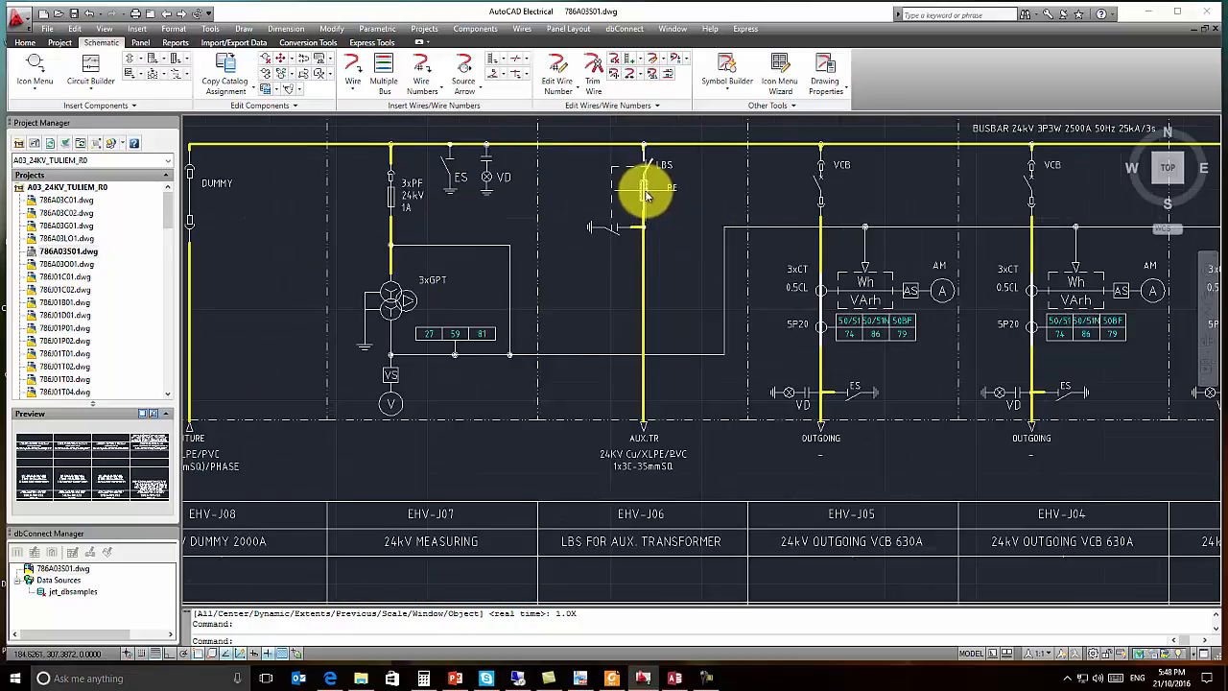
click(652, 196)
scroll(670, 221, down, 5)
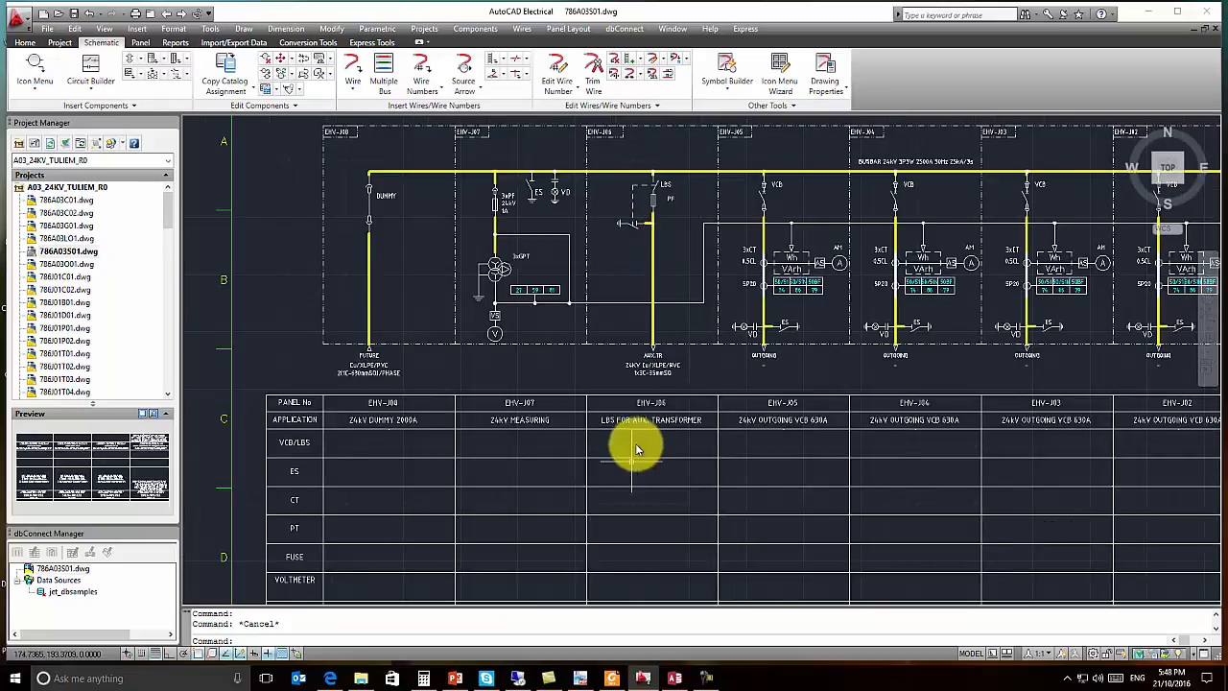
scroll(624, 392, up, 3)
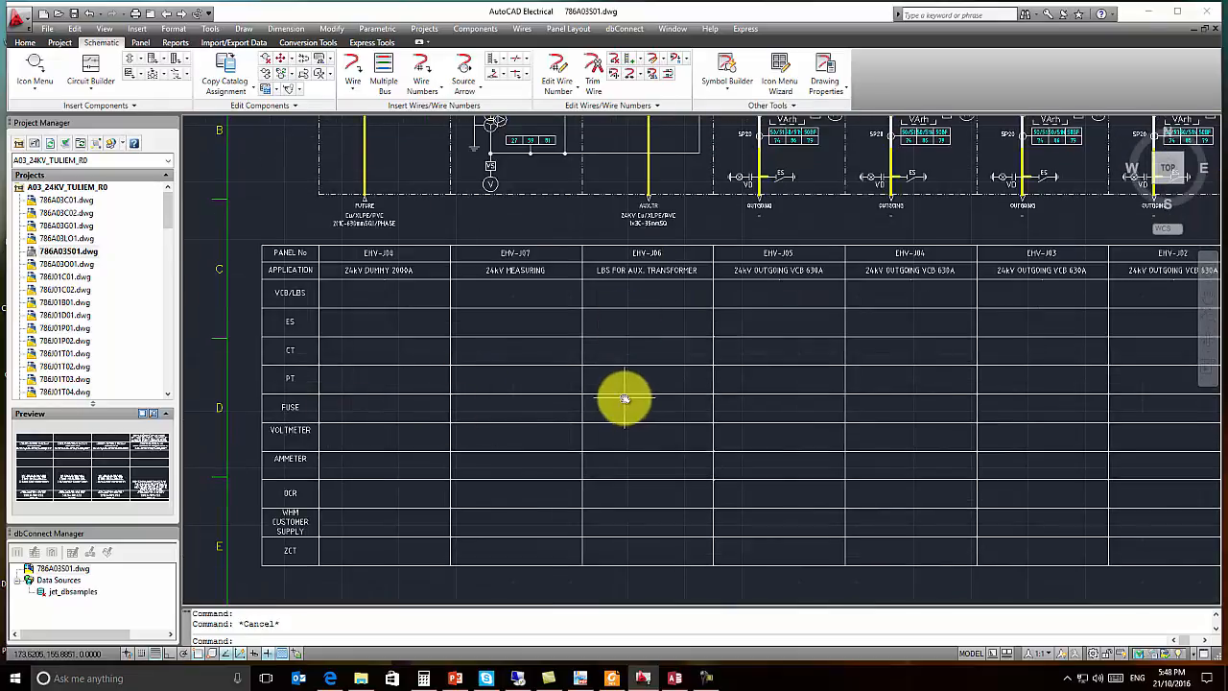
click(582, 391)
click(630, 410)
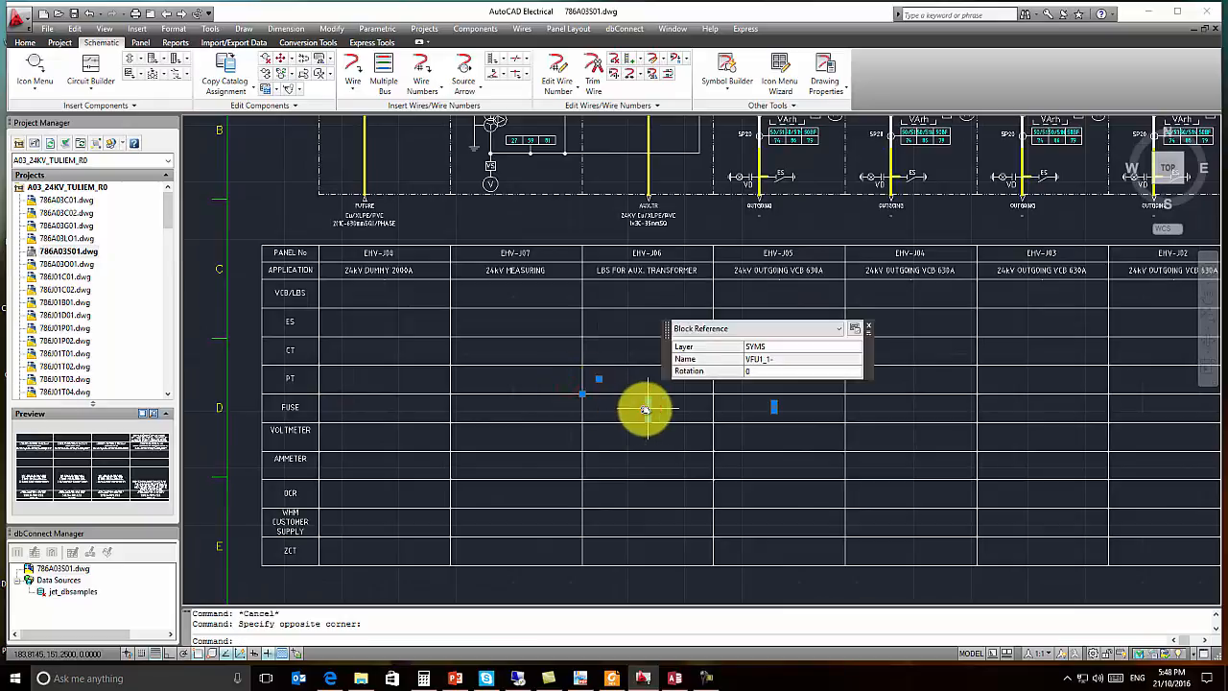
right_click(647, 412)
click(680, 475)
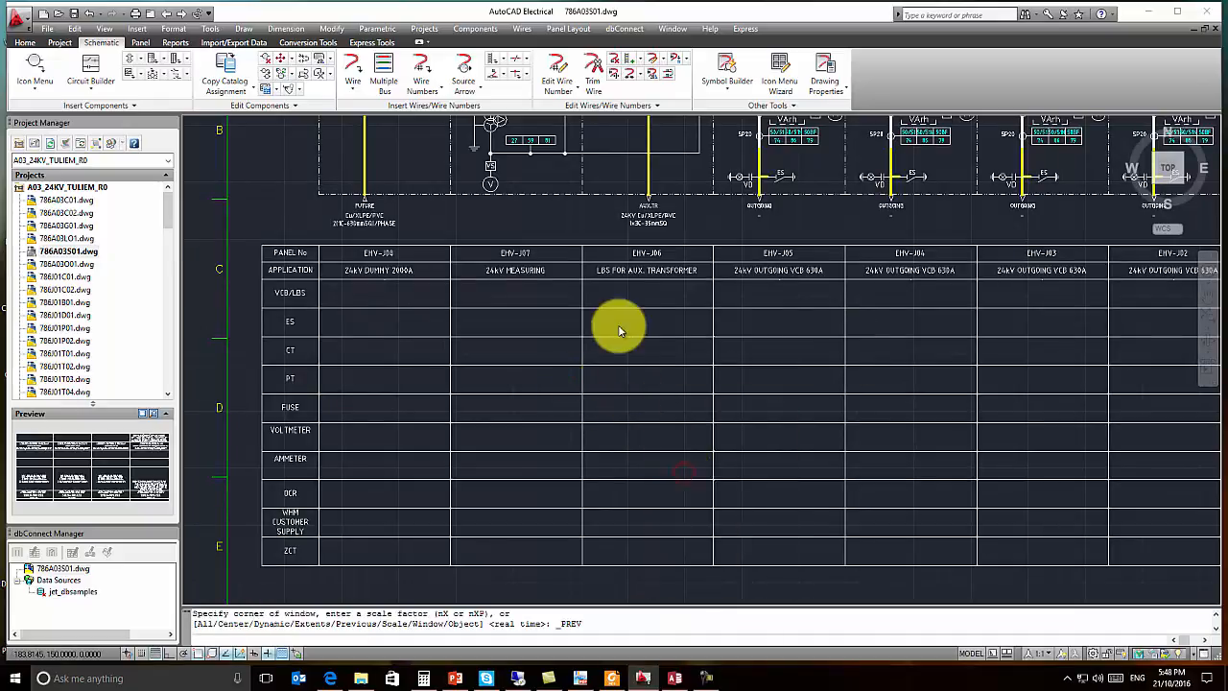
click(420, 401)
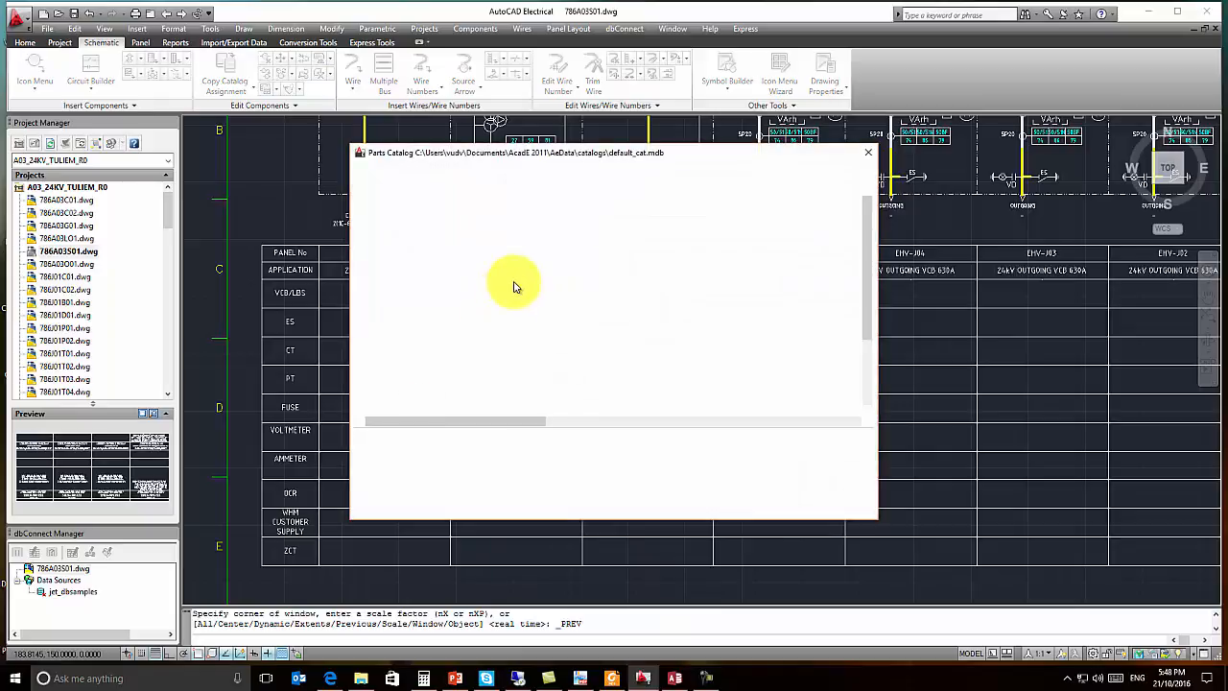
Step: Filter the catalog by lfl-20g-10b, assign LFL-20G-10B,24kV,10A,L=442mm to the EHV-J06 fuse and save the edit
click(473, 191)
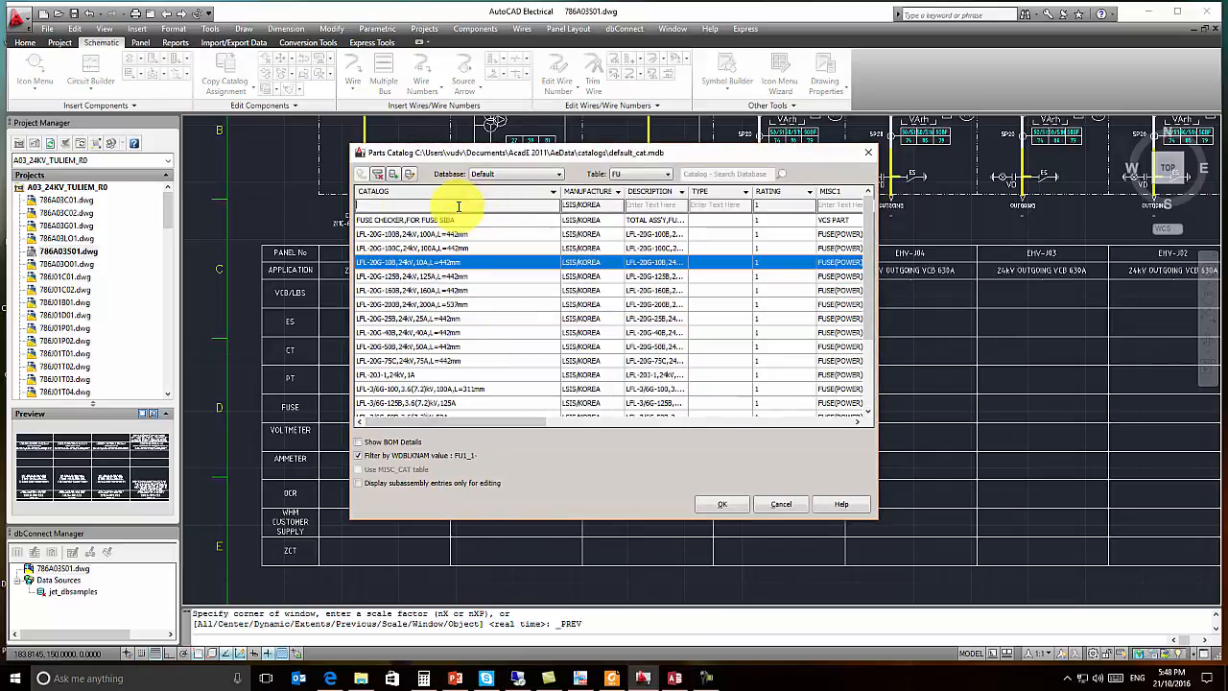
click(458, 205)
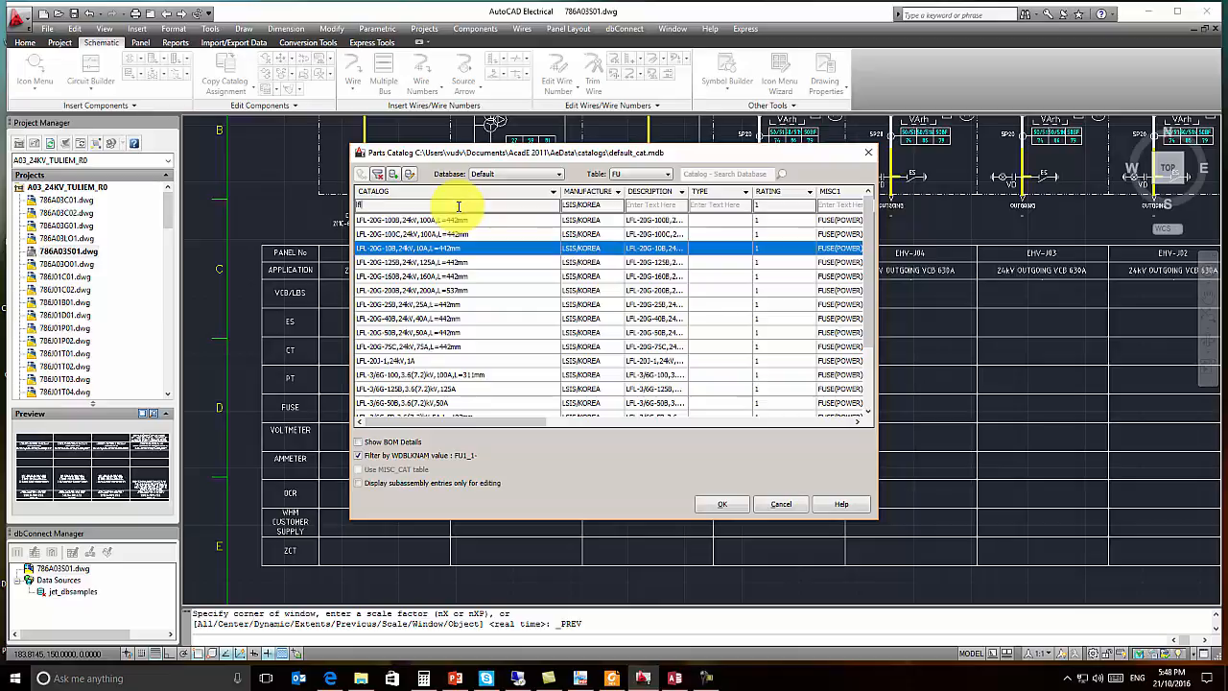
text(lfl-20g)
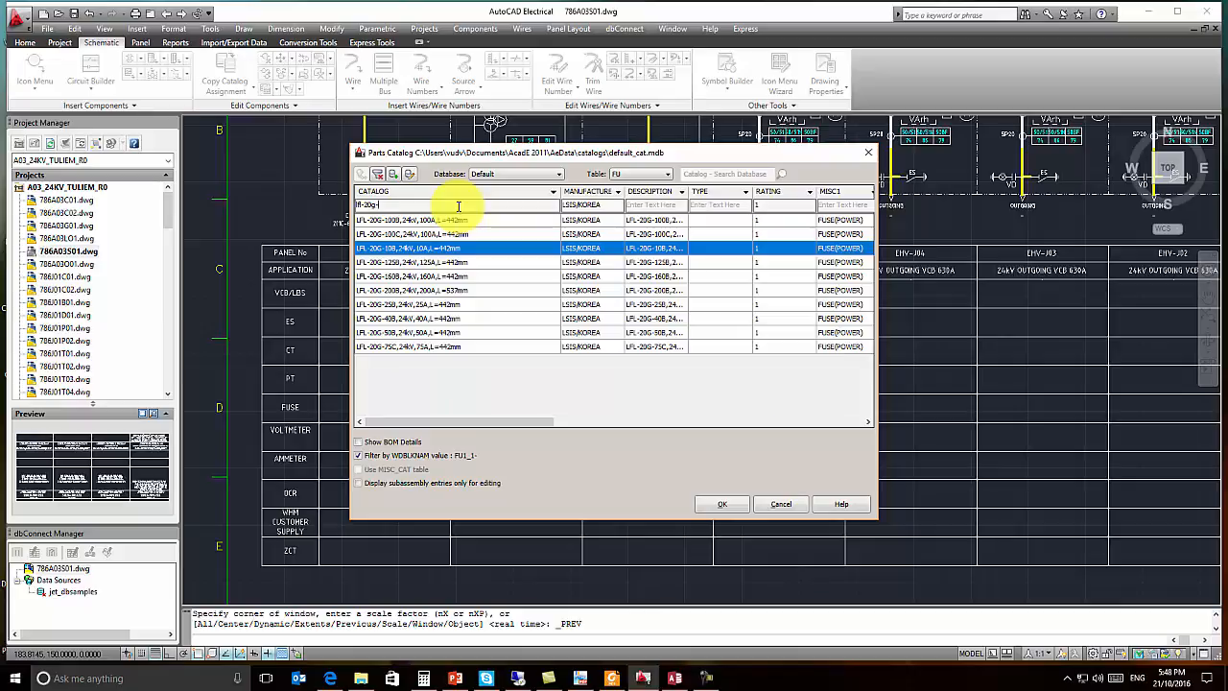
text(-10b)
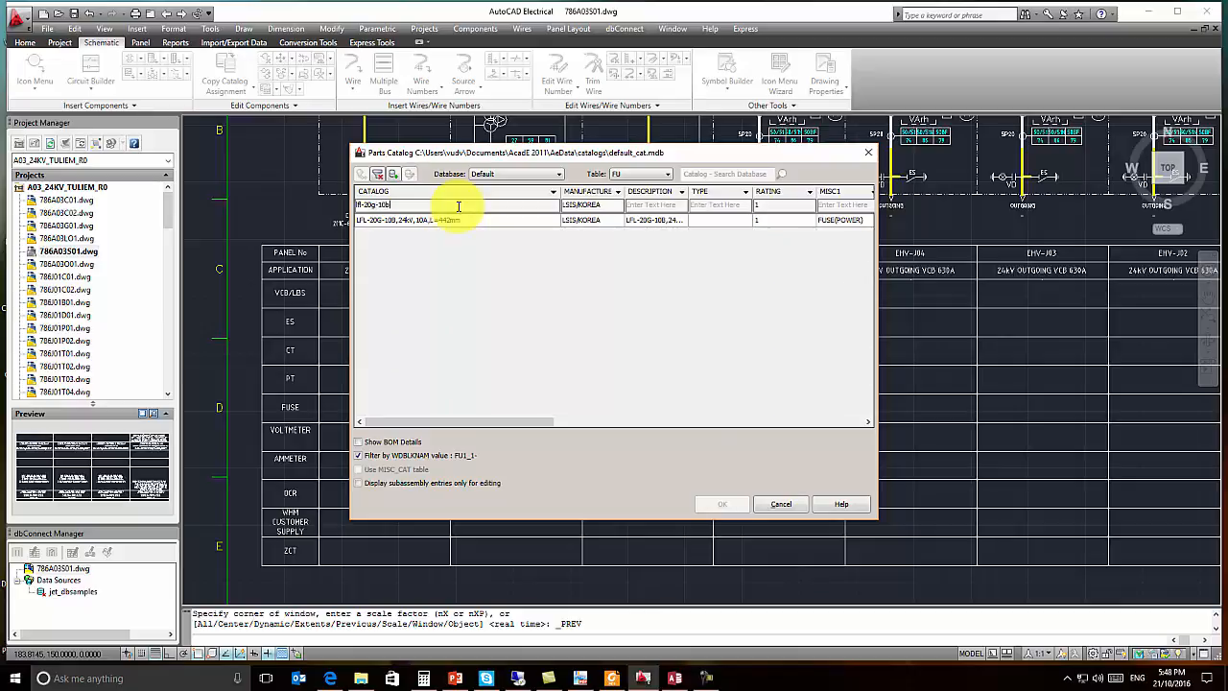
click(442, 224)
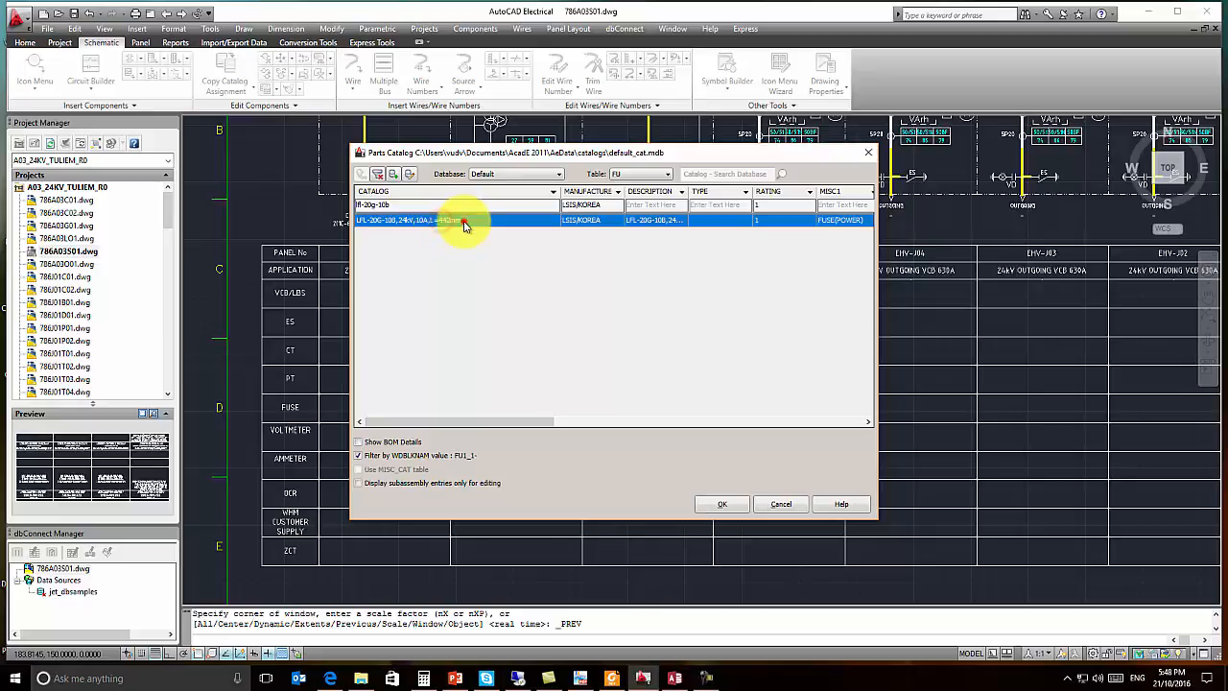
double_click(465, 223)
click(598, 487)
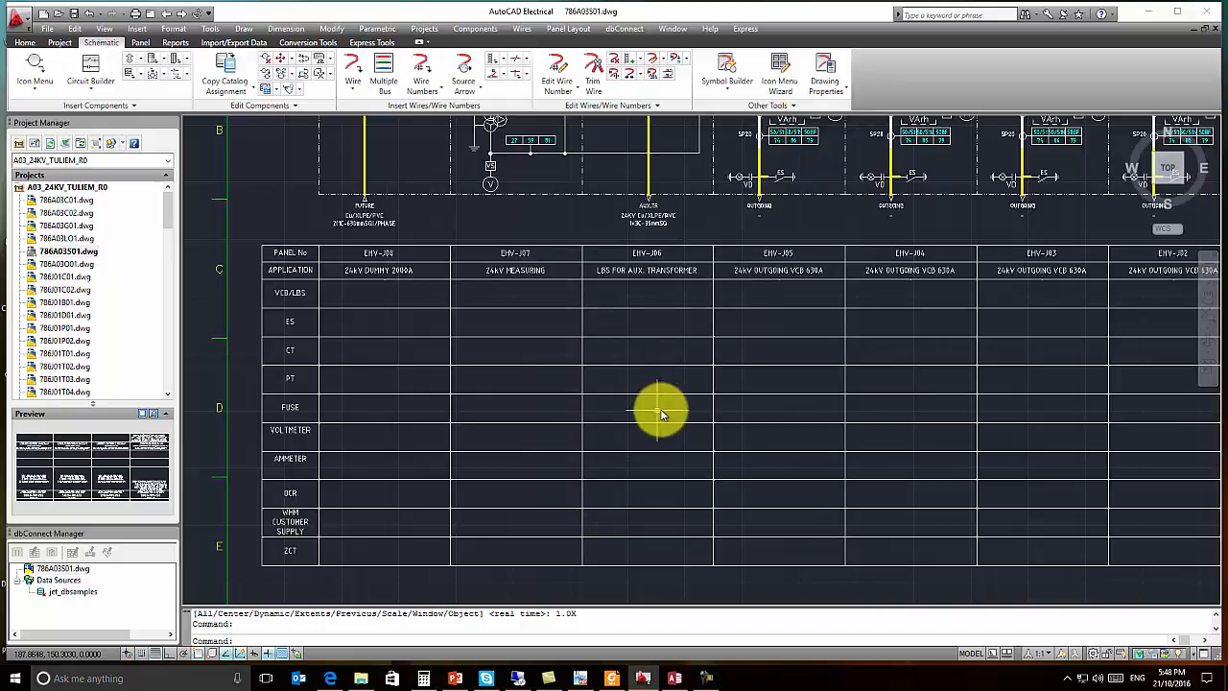
Step: Edit the voltmeter component of measuring panel EHV-J07 and look up its part in the parts catalog
scroll(669, 413, down, 3)
scroll(603, 313, up, 2)
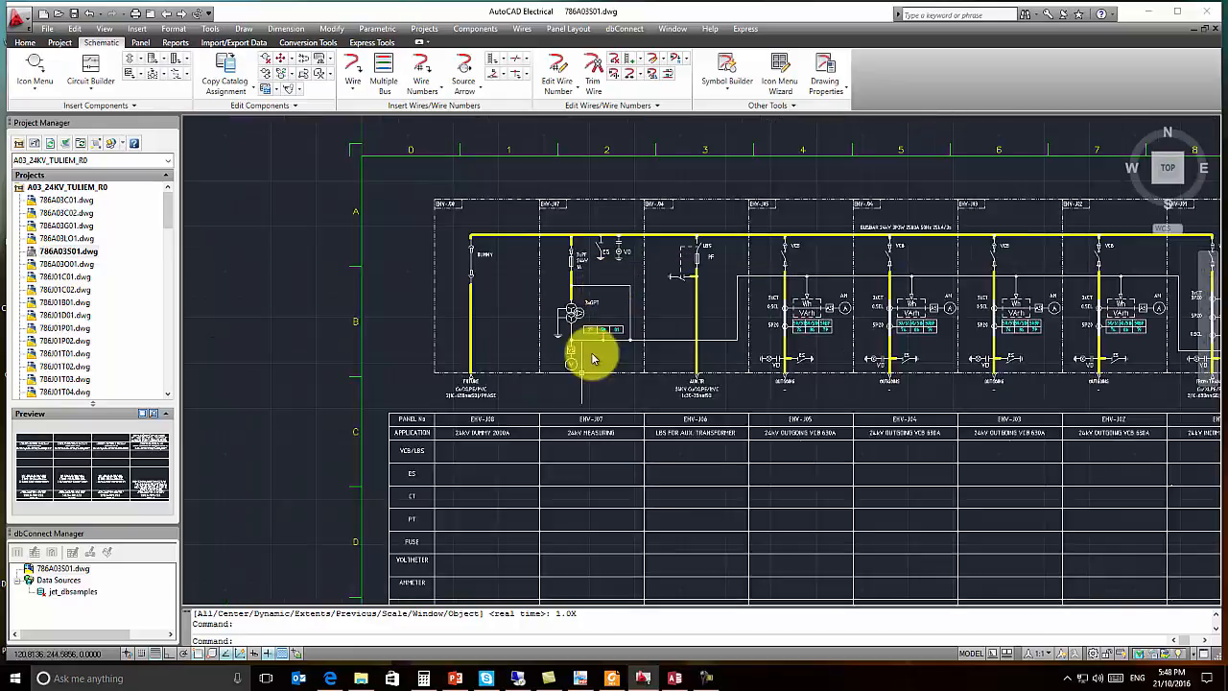
scroll(576, 356, up, 2)
scroll(604, 395, down, 3)
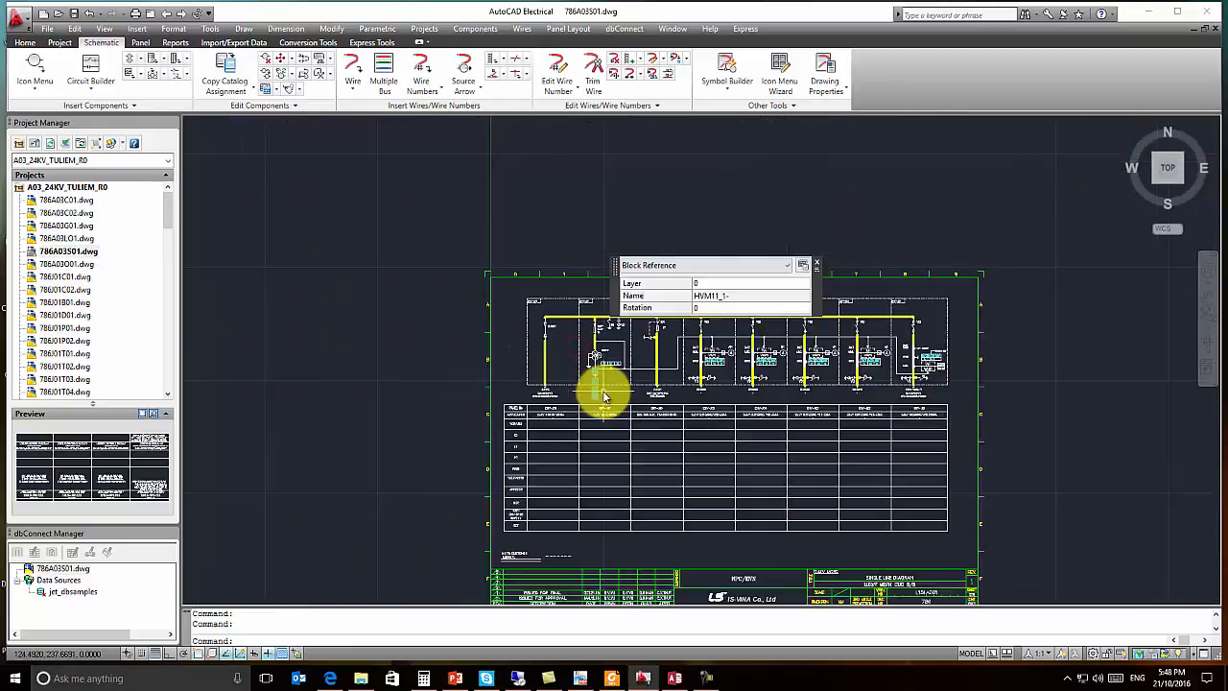
key(Escape)
scroll(592, 444, up, 3)
scroll(403, 403, up, 1)
scroll(364, 365, up, 2)
click(539, 343)
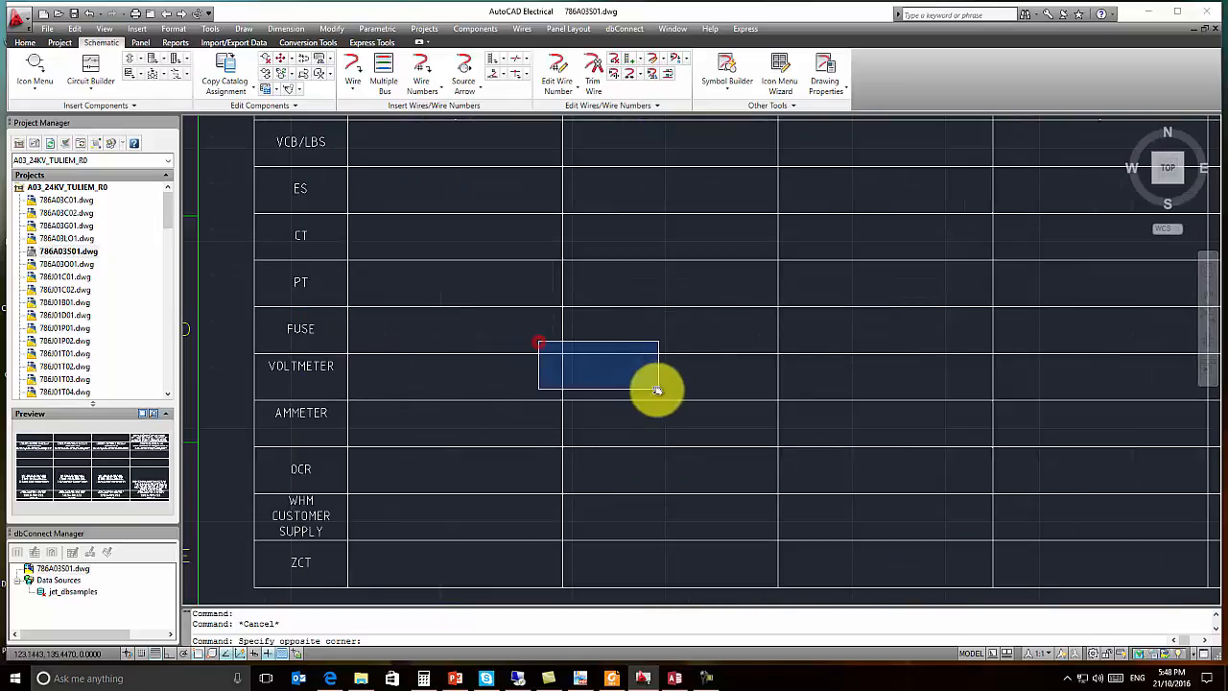
click(643, 388)
right_click(671, 377)
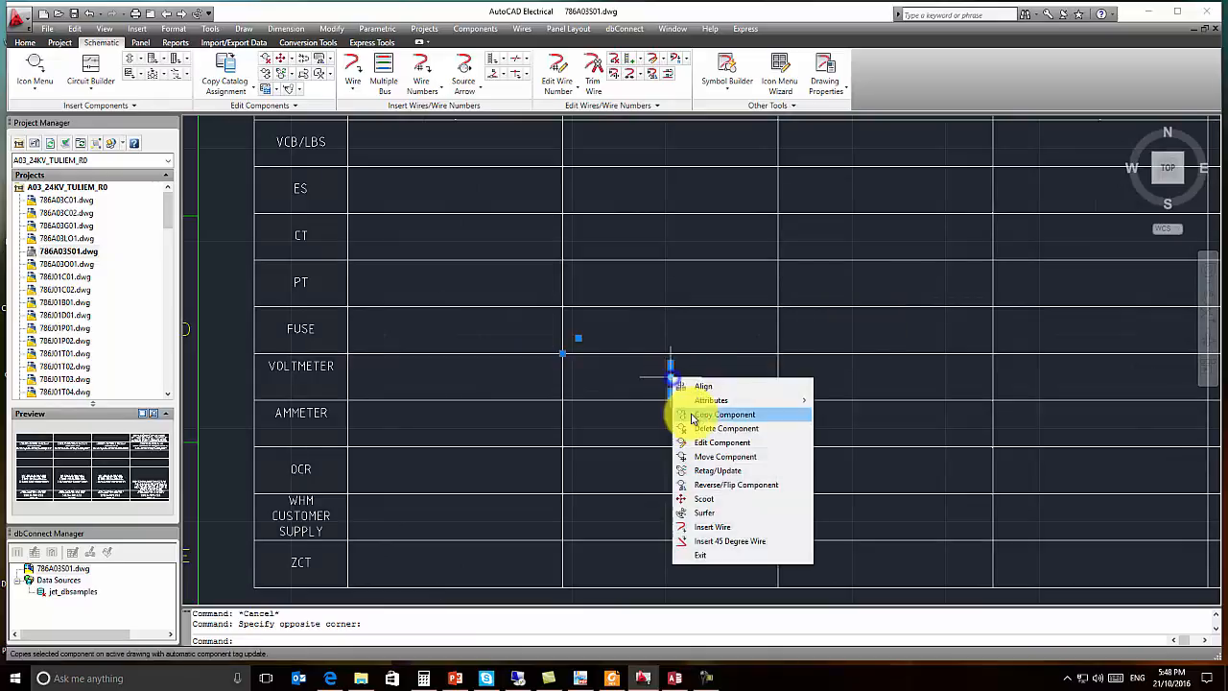
click(699, 440)
click(410, 402)
Step: Filter the catalog by wy-s96va, assign WY-S96VA,0-30kV,PT:23/0.11kV,50Hz,1.5CL to the EHV-J07 voltmeter and save the edit
click(431, 206)
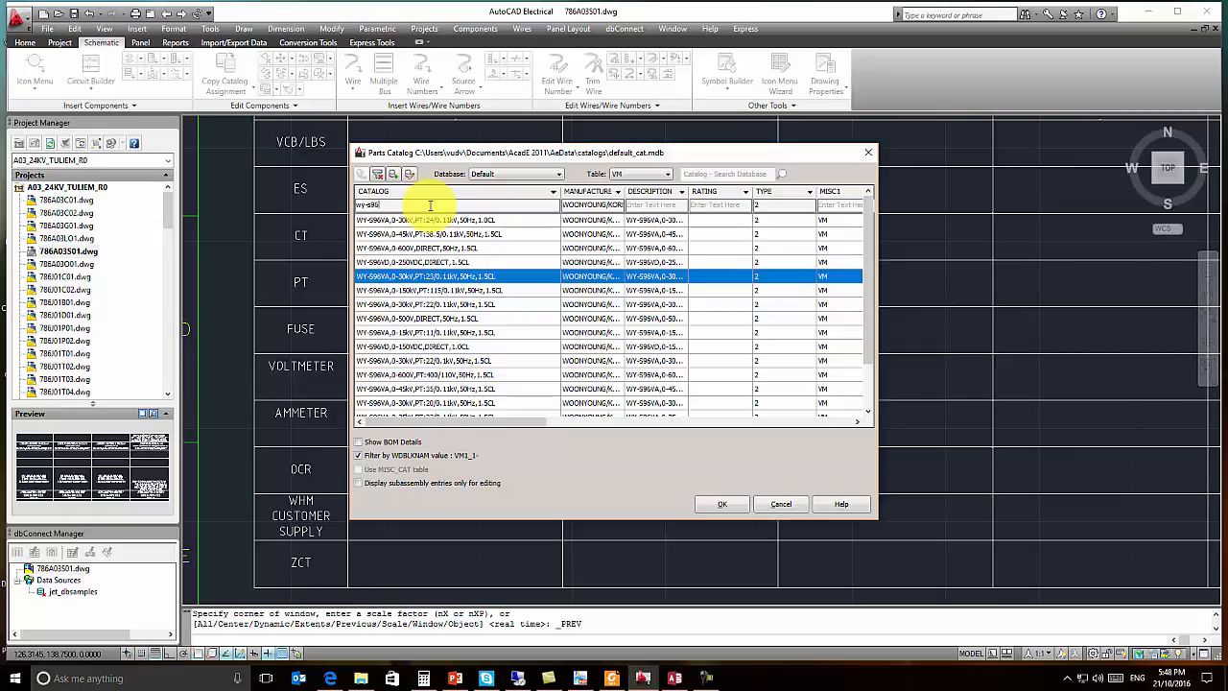
text(a)
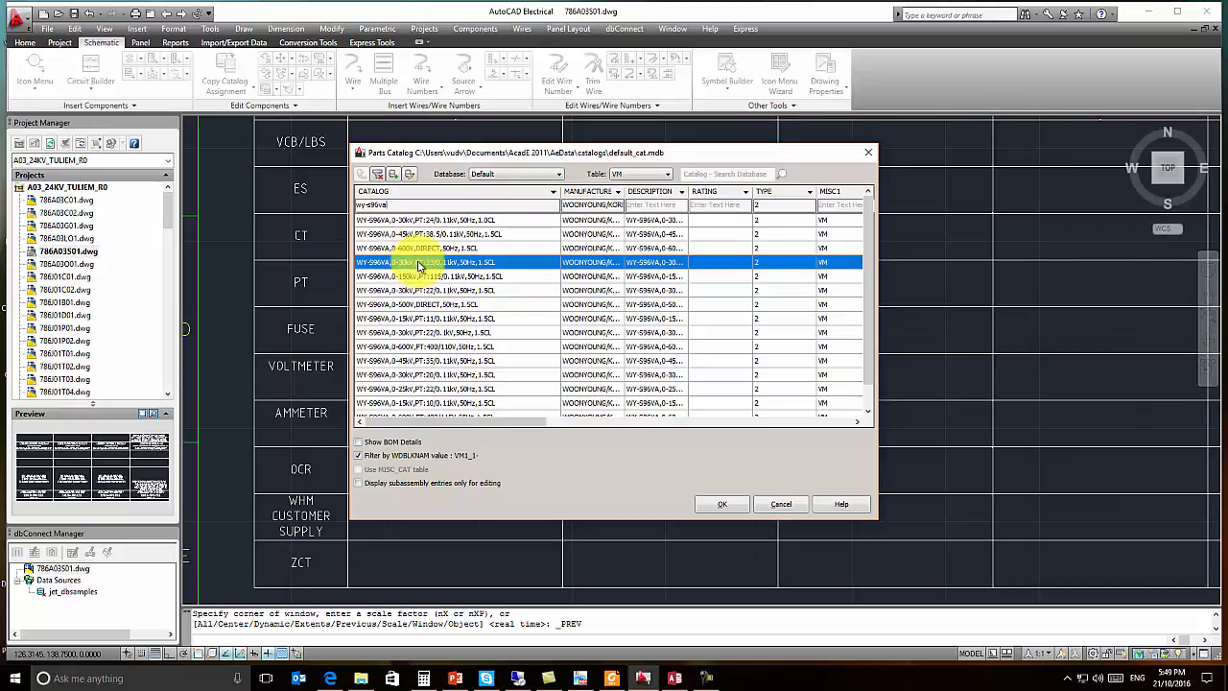
double_click(419, 265)
click(585, 486)
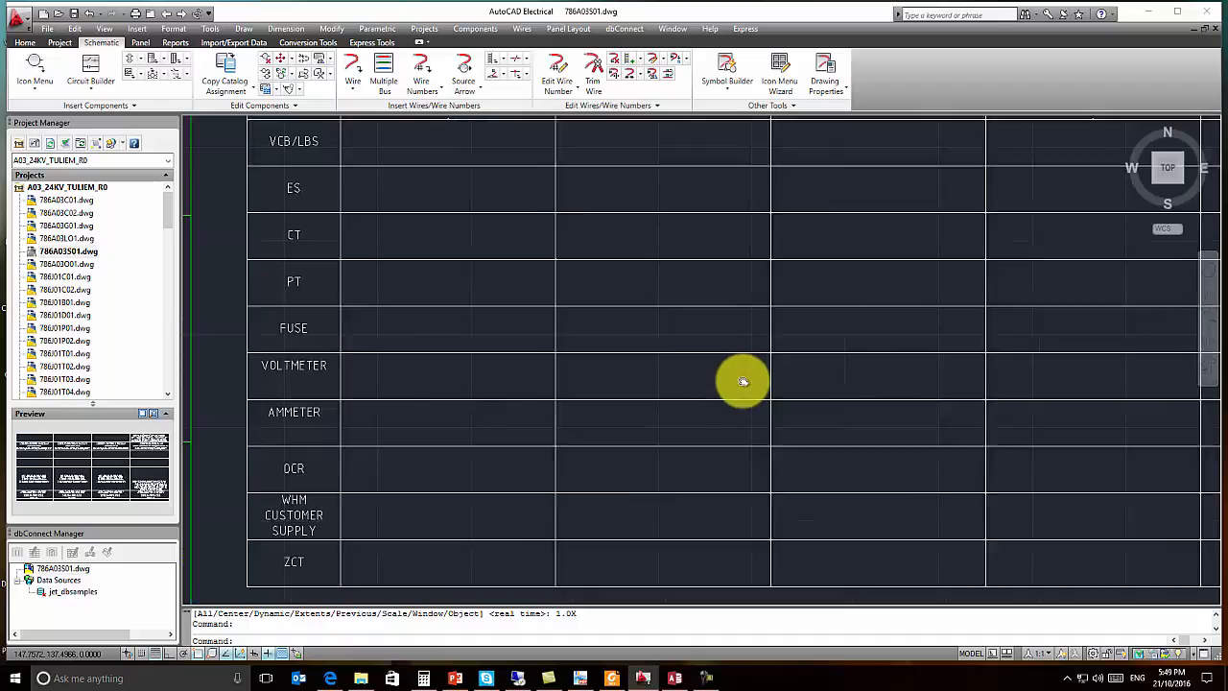
Step: Edit the ammeter component of outgoing panel EHV-J05 and look up its part in the parts catalog
scroll(729, 382, down, 4)
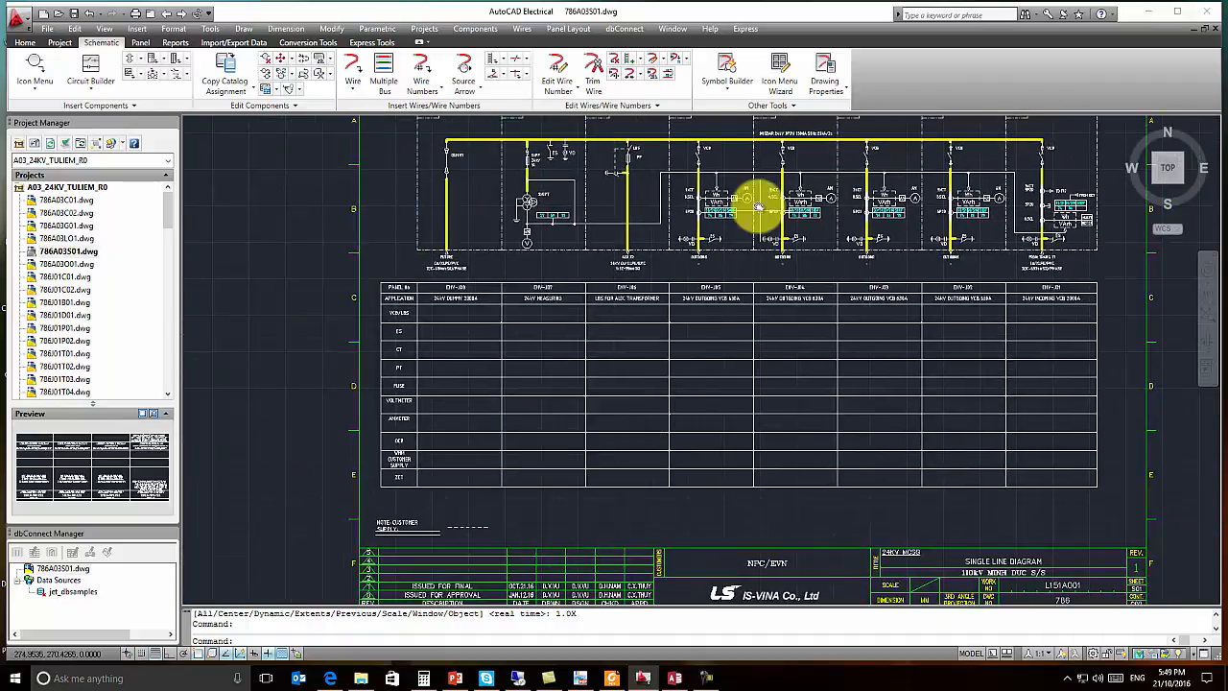
scroll(729, 201, up, 4)
scroll(707, 213, down, 4)
scroll(707, 217, down, 2)
middle_drag(707, 231, 678, 248)
key(Escape)
key(Escape)
scroll(677, 237, up, 3)
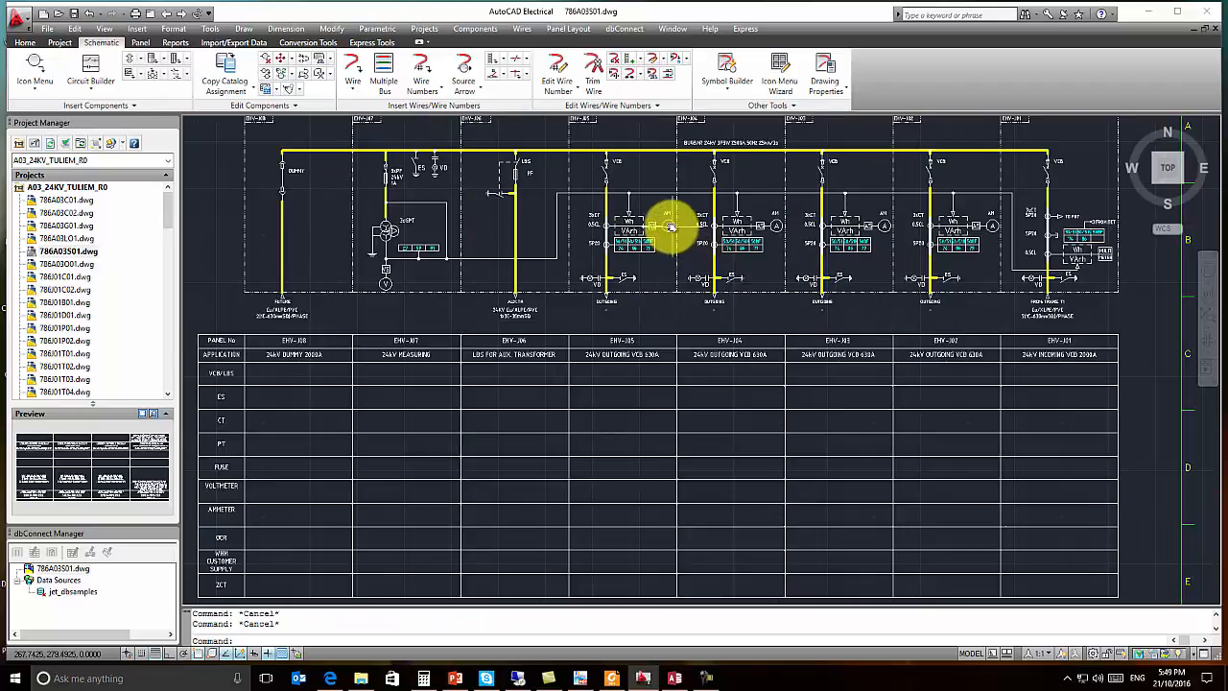
middle_drag(625, 452, 650, 290)
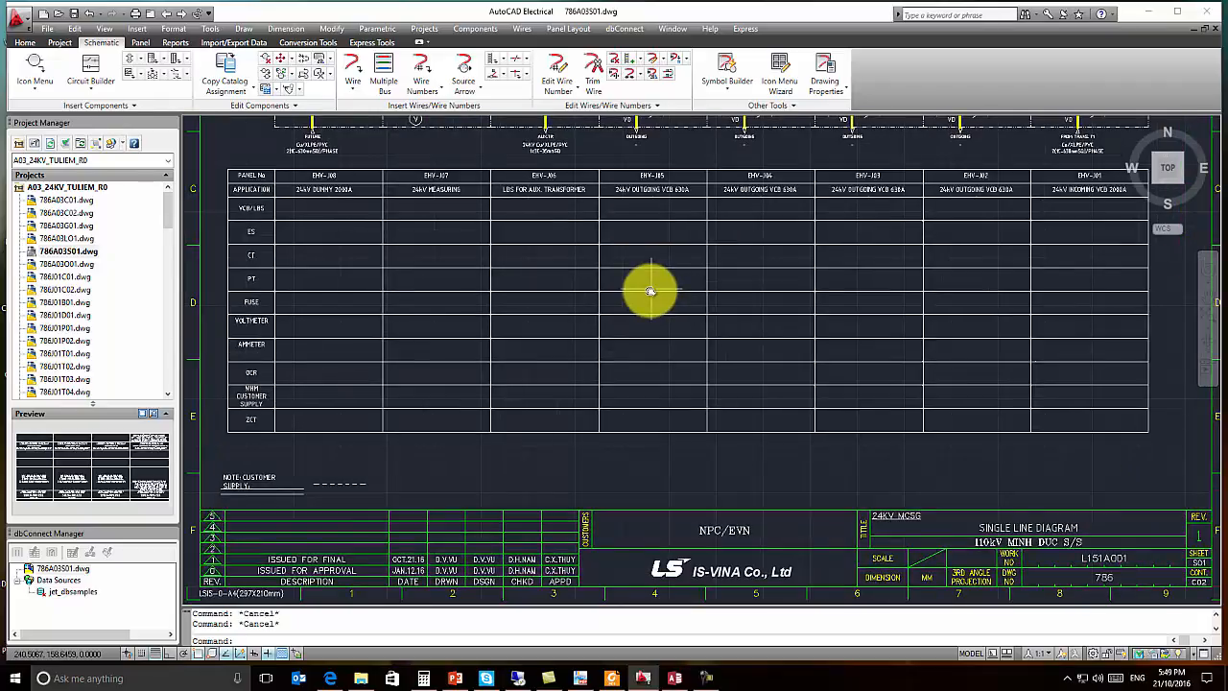
click(585, 333)
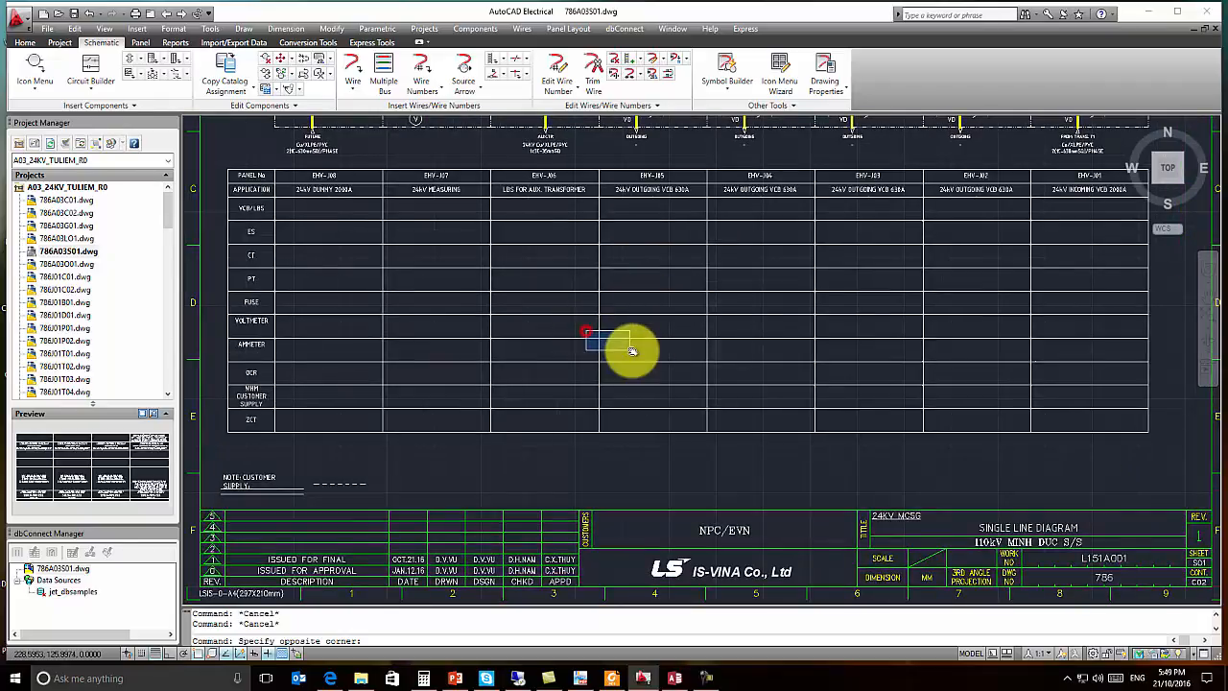
click(643, 350)
right_click(651, 357)
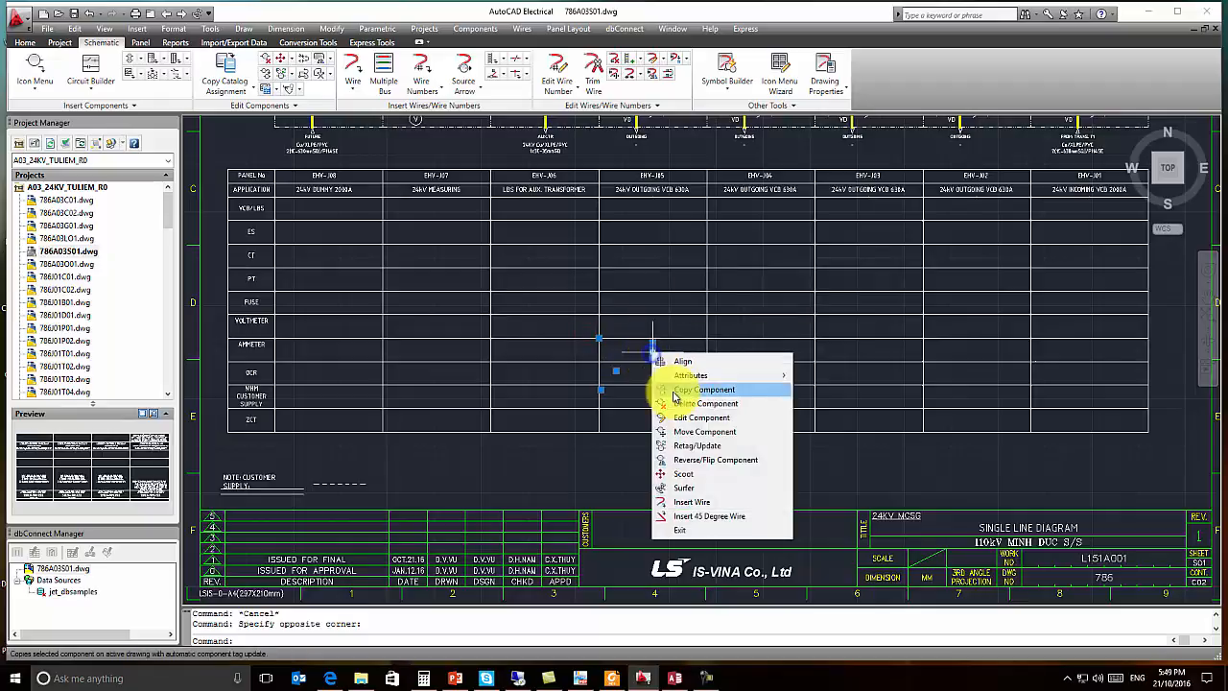
click(678, 416)
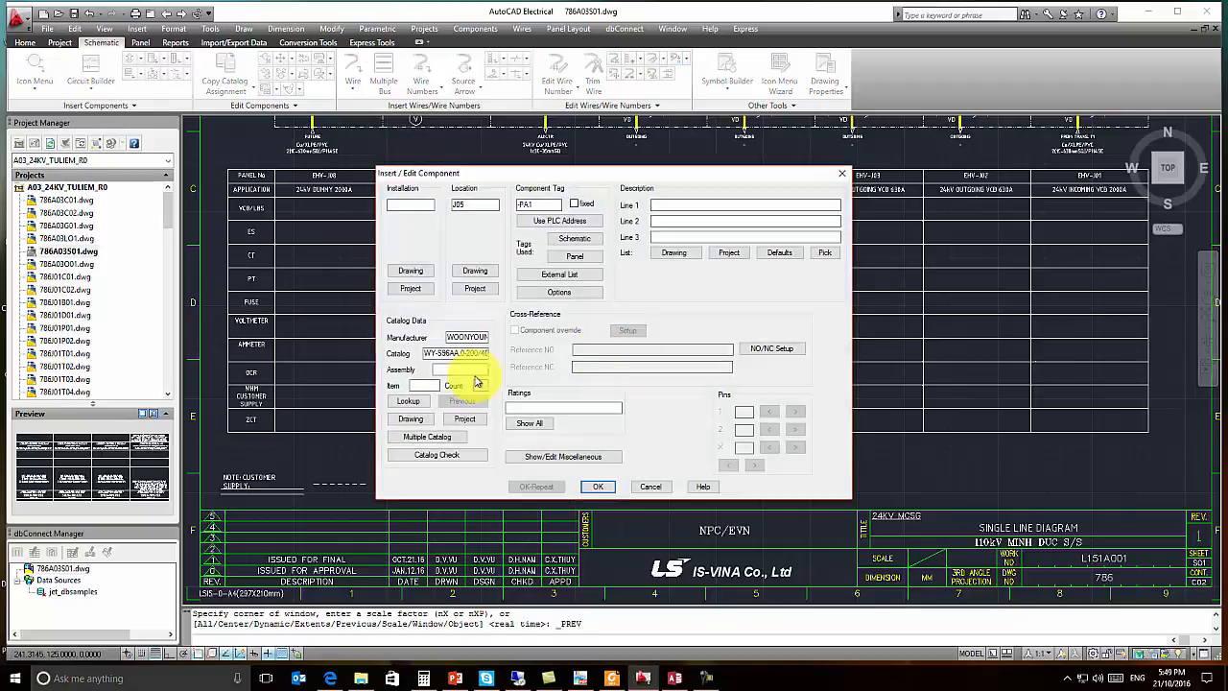
click(413, 400)
Step: Filter the catalog by wy-s96aa,0-200, assign WY-S96AA,0-200/400A,CT:200-400/1A,50Hz,1.5CL,2 SCALE to the EHV-J05 ammeter and save the edit
click(419, 206)
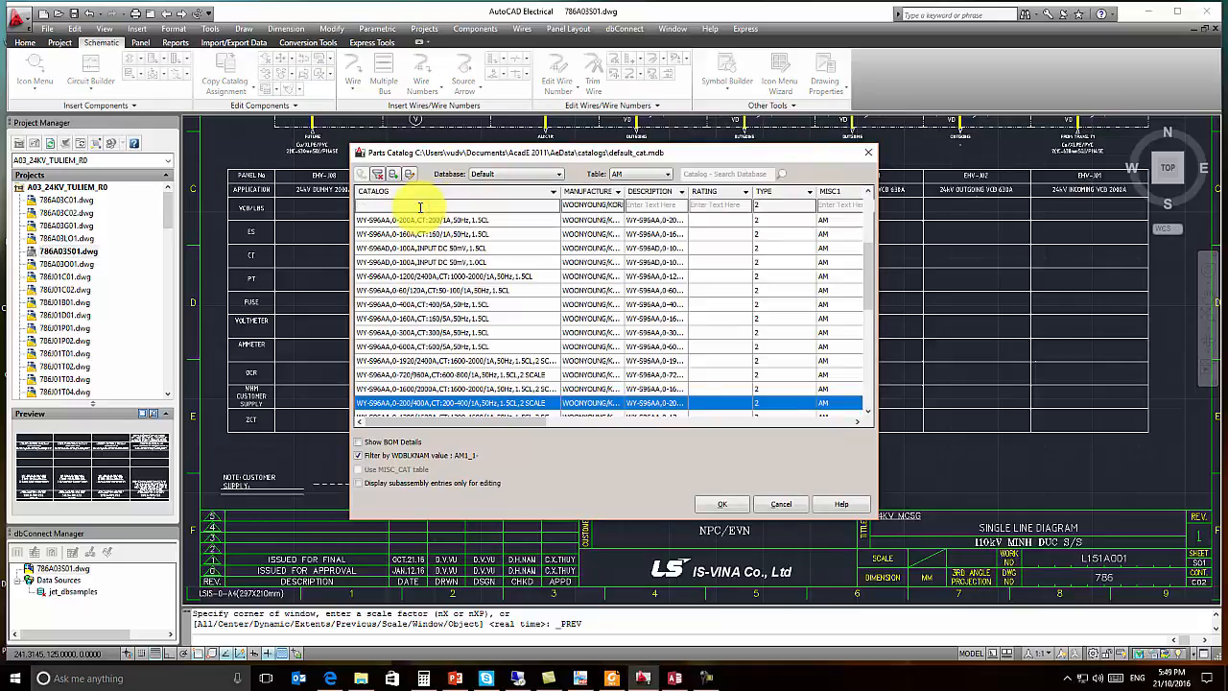
text(wys)
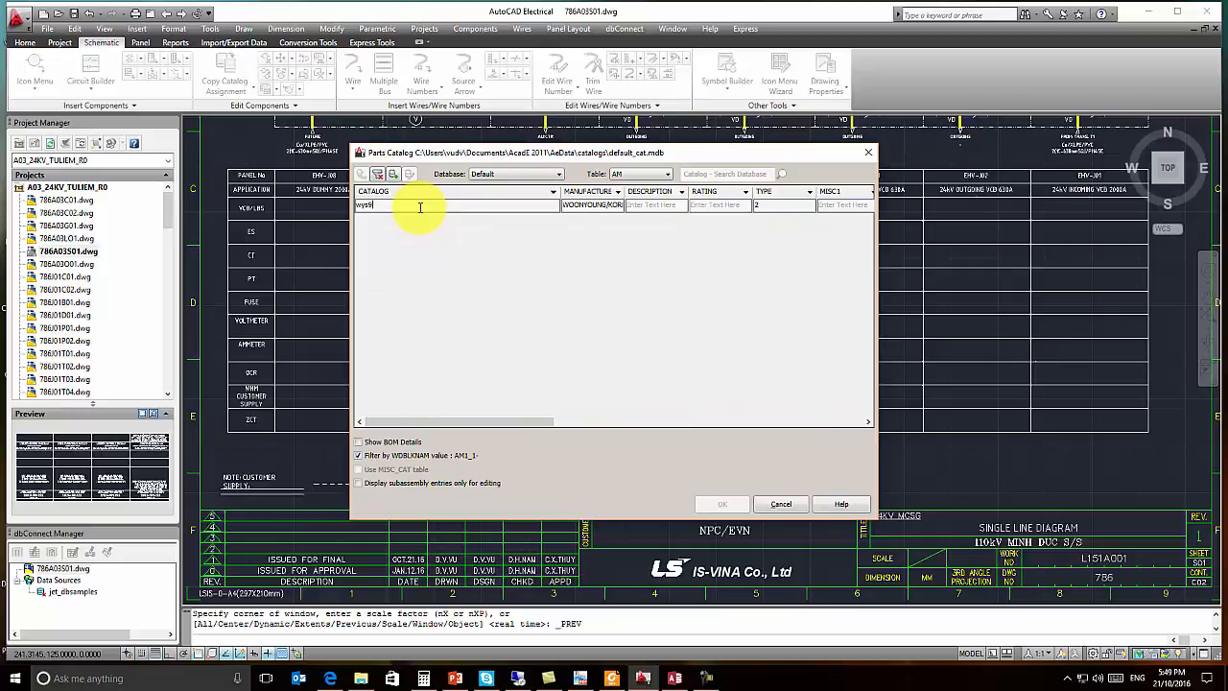
key(BackSpace)
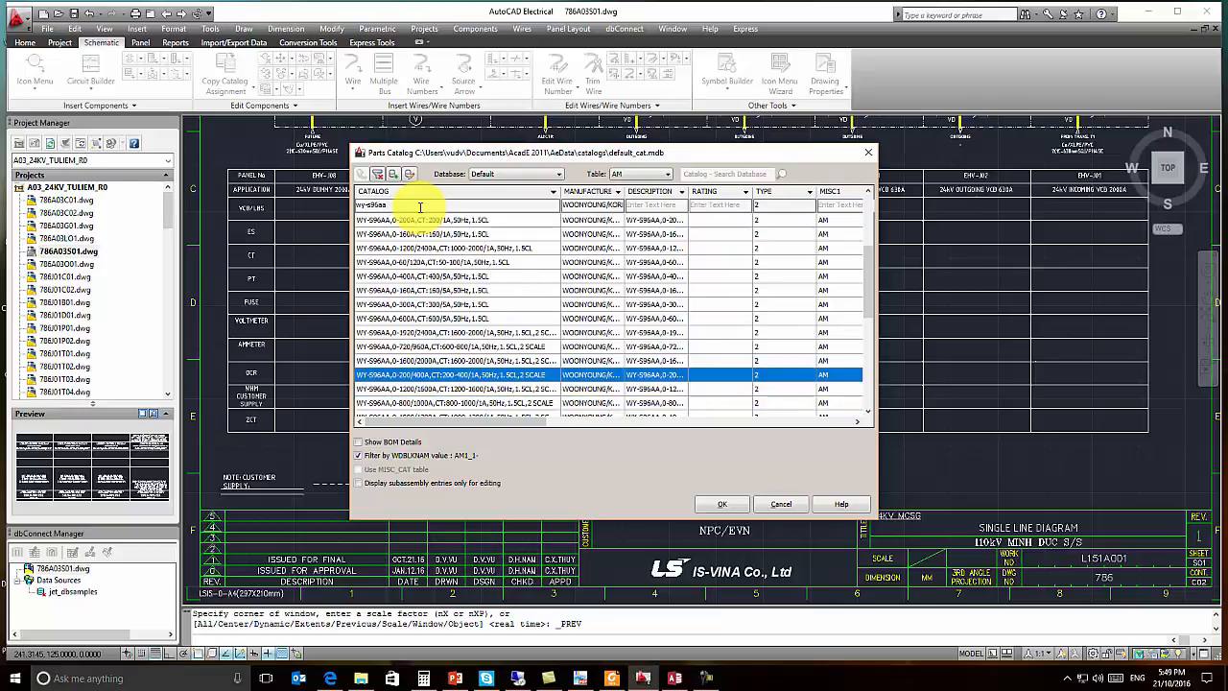
text(,)
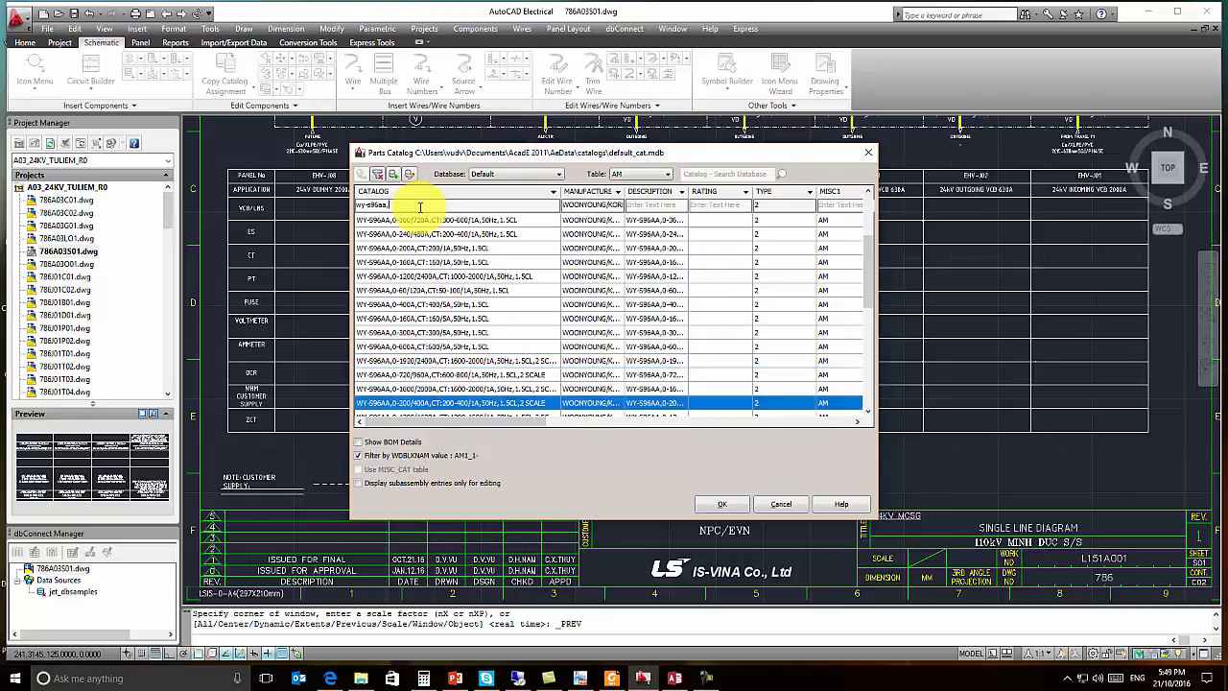
text(0-200)
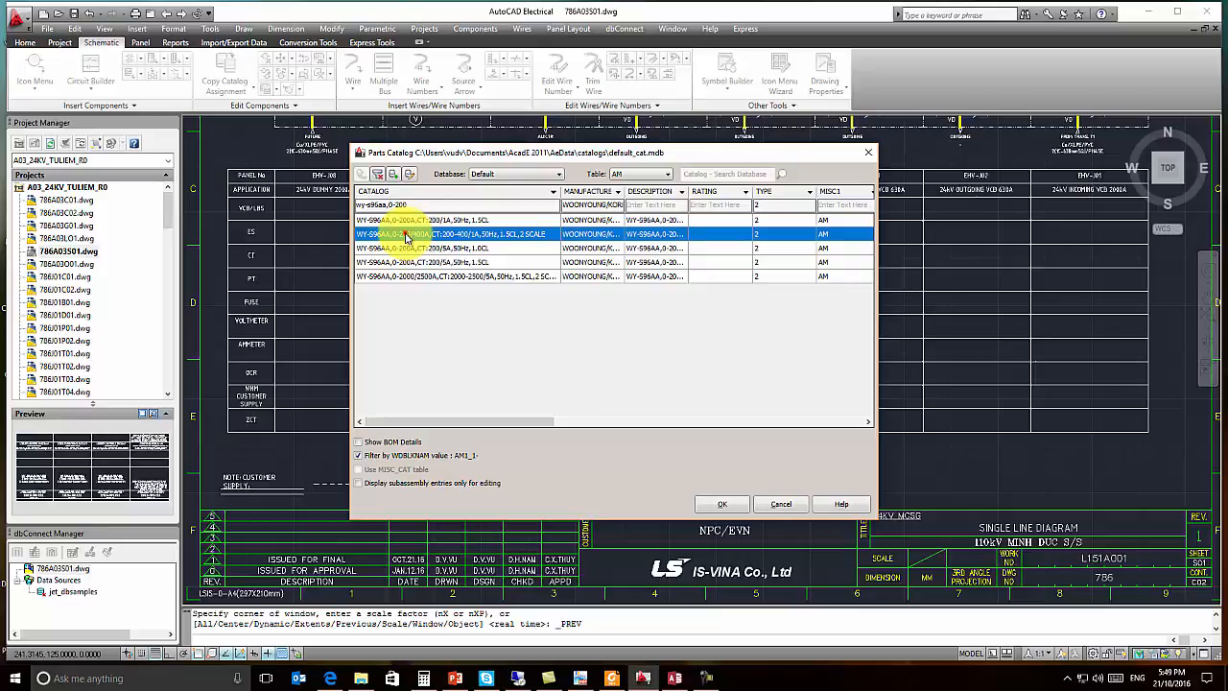
double_click(407, 237)
click(582, 483)
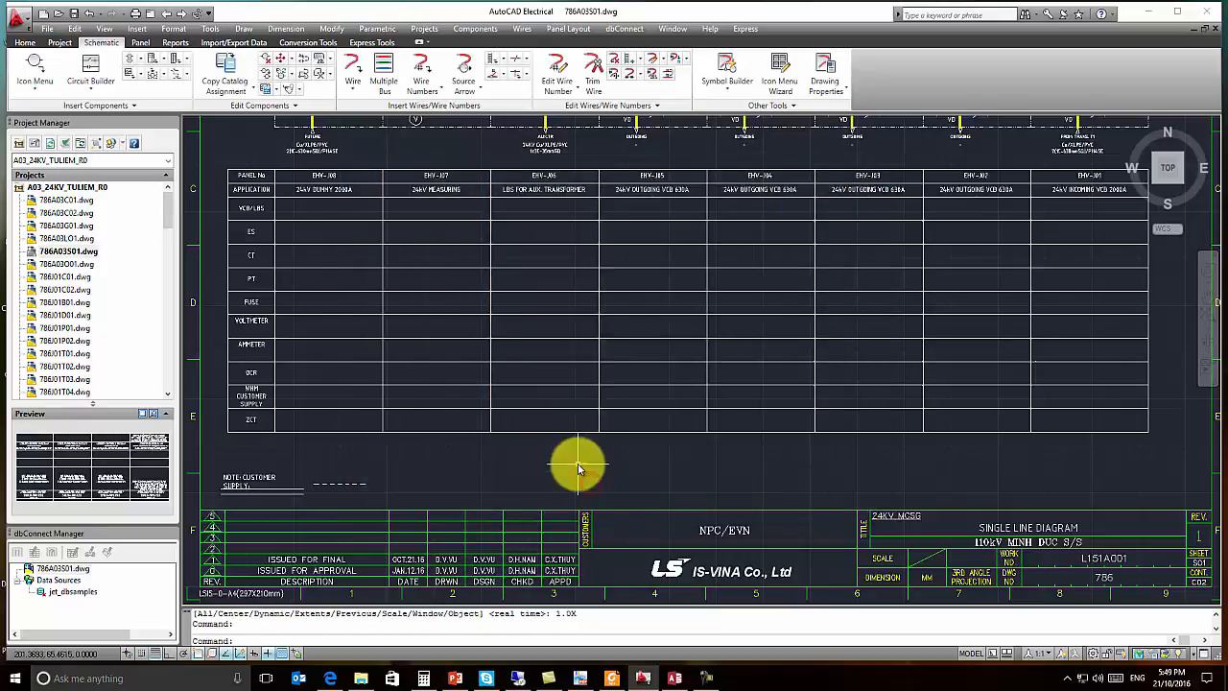
Step: Start Copy Catalog Assignment with the EHV-J05 ammeter as the master component and accept its catalog data
middle_drag(669, 320, 502, 425)
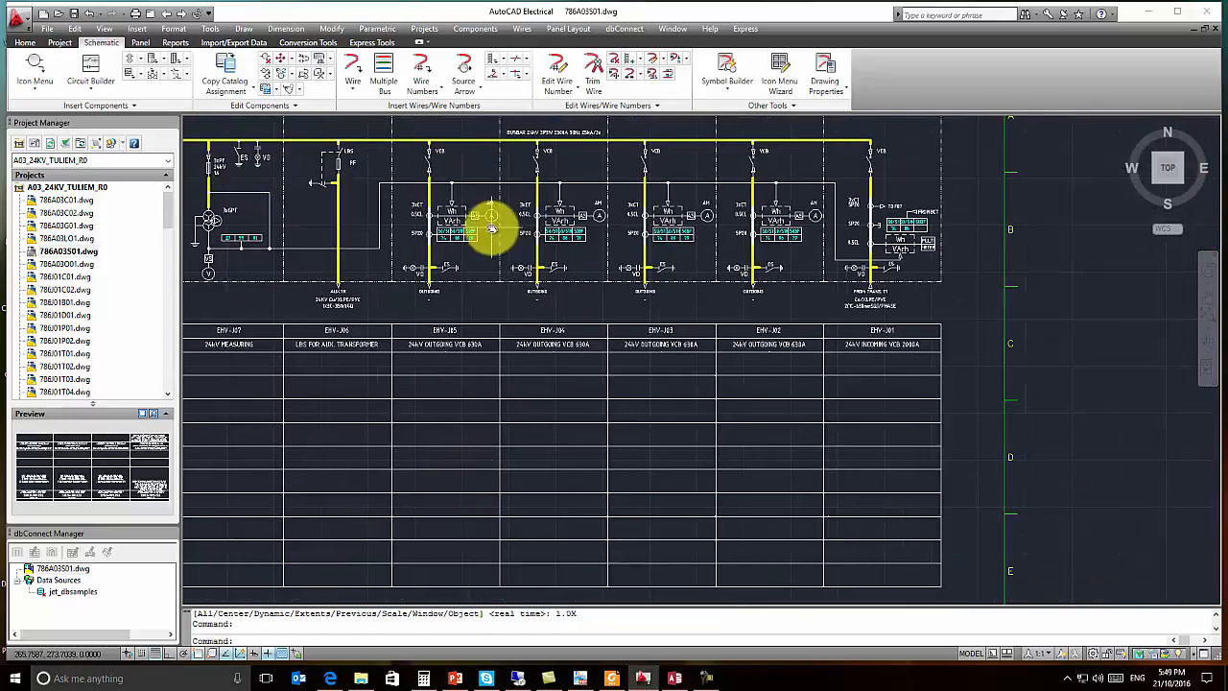
scroll(495, 230, down, 2)
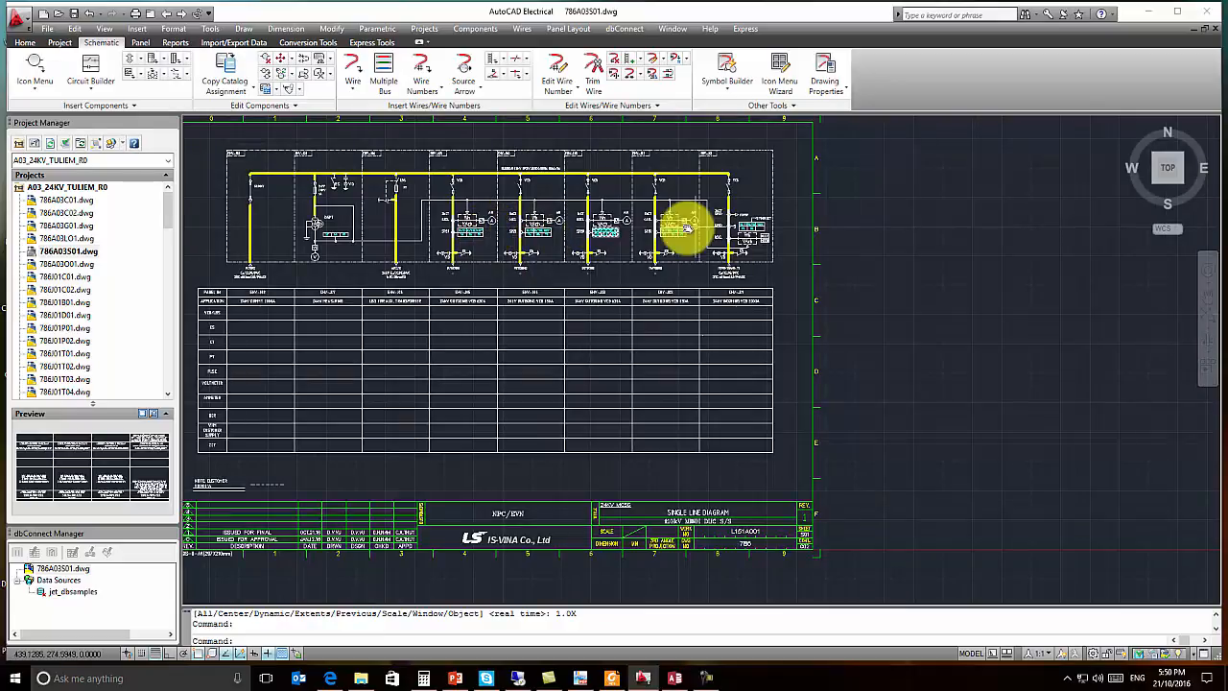
scroll(457, 388, up, 2)
middle_drag(451, 390, 675, 321)
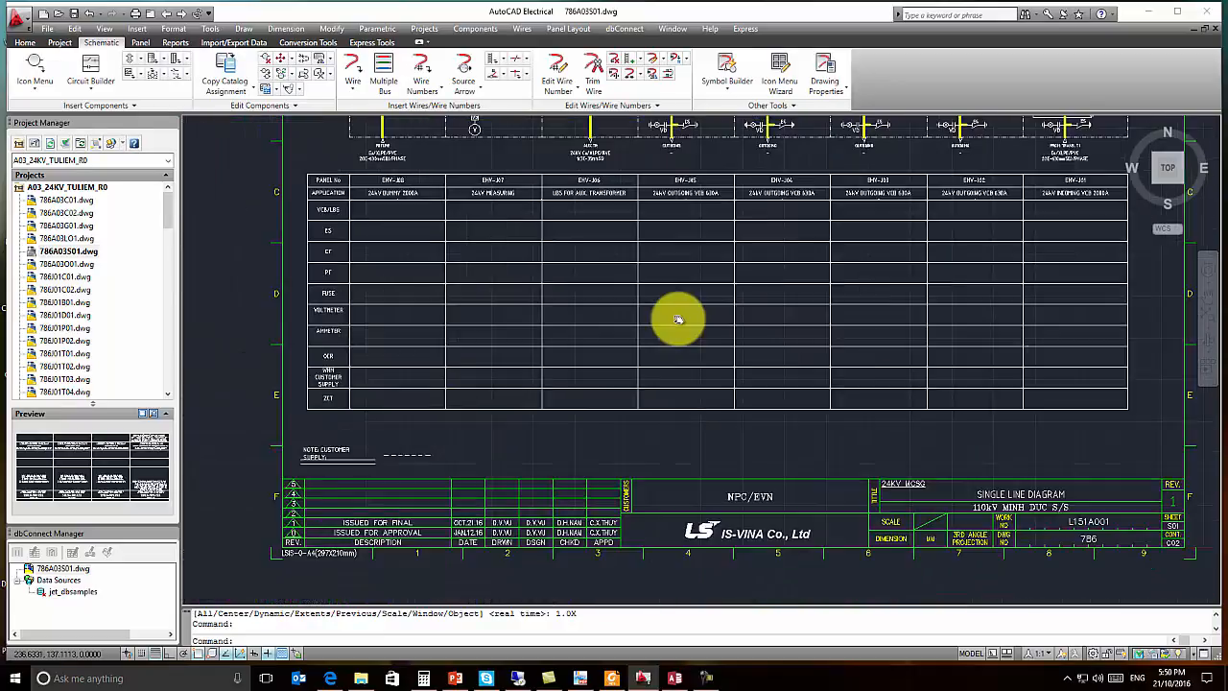
click(629, 320)
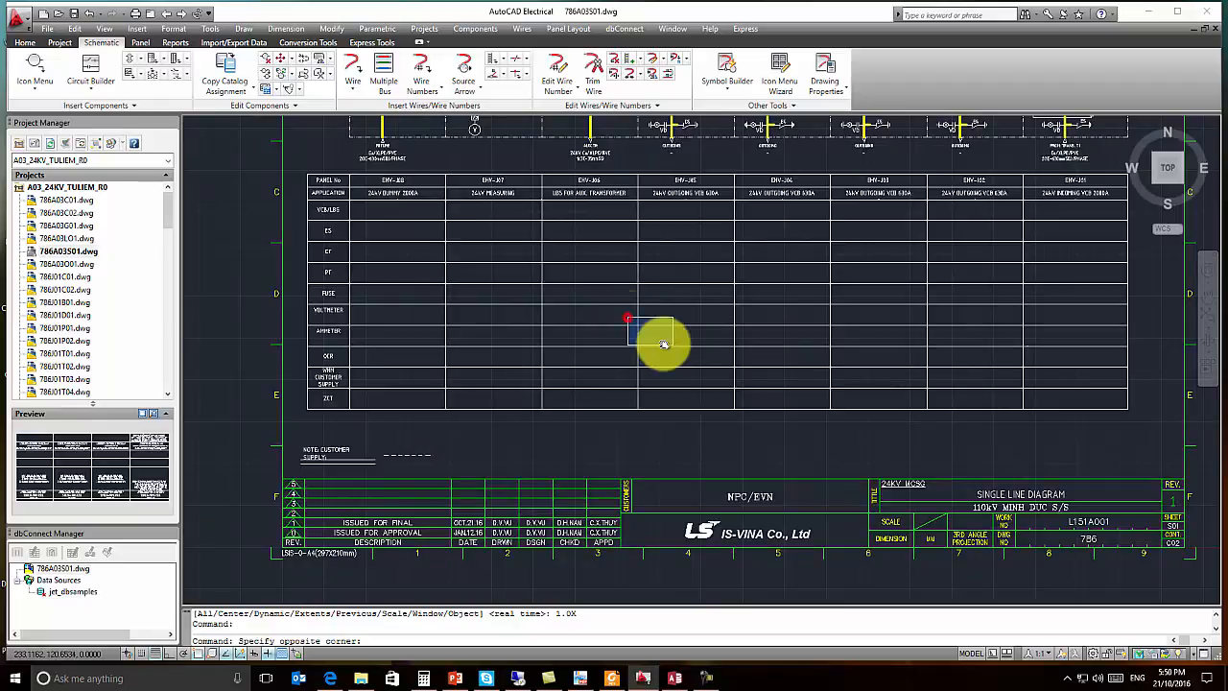
click(671, 344)
scroll(645, 338, up, 5)
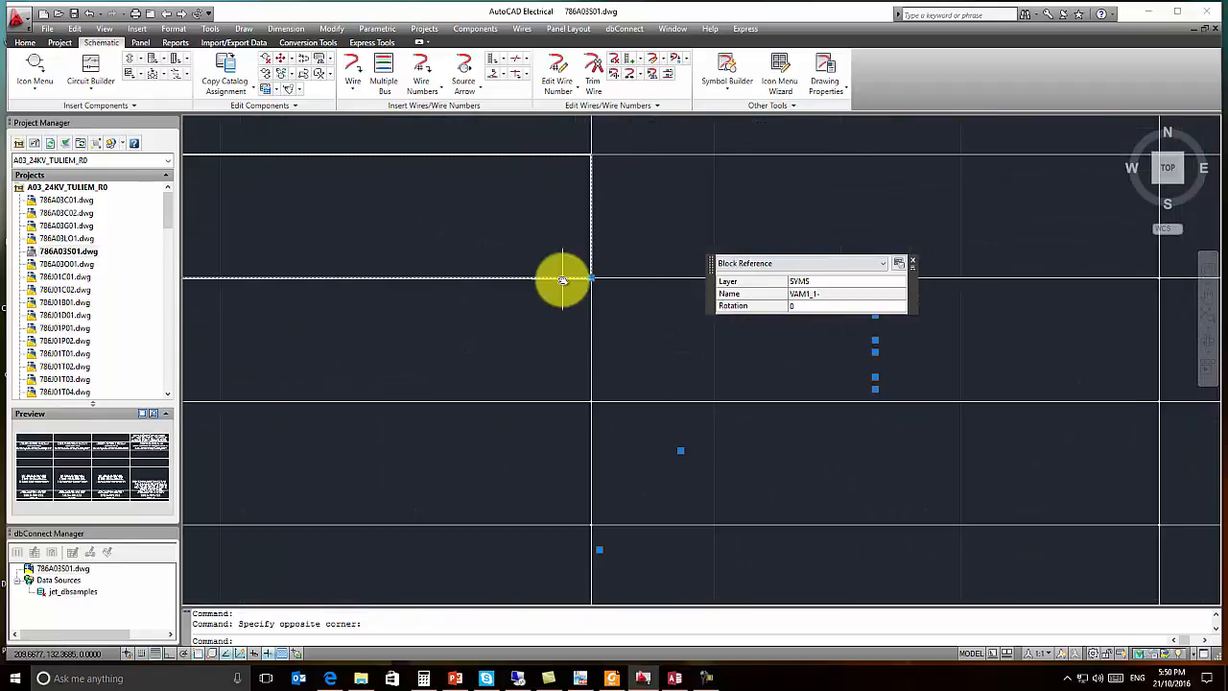
click(223, 76)
scroll(590, 280, up, 3)
scroll(572, 259, up, 3)
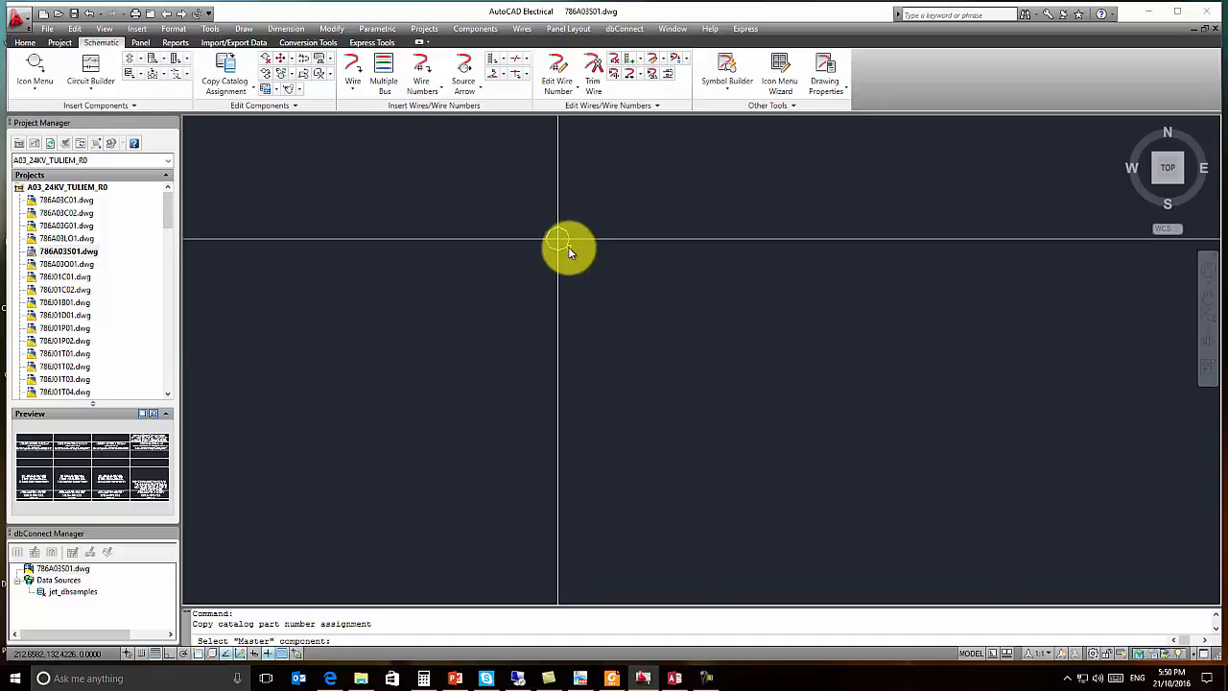
click(566, 248)
click(513, 407)
Step: Apply the copied catalog assignment to the ammeters of outgoing panels EHV-J04, EHV-J03 and EHV-J02
scroll(669, 375, up, 5)
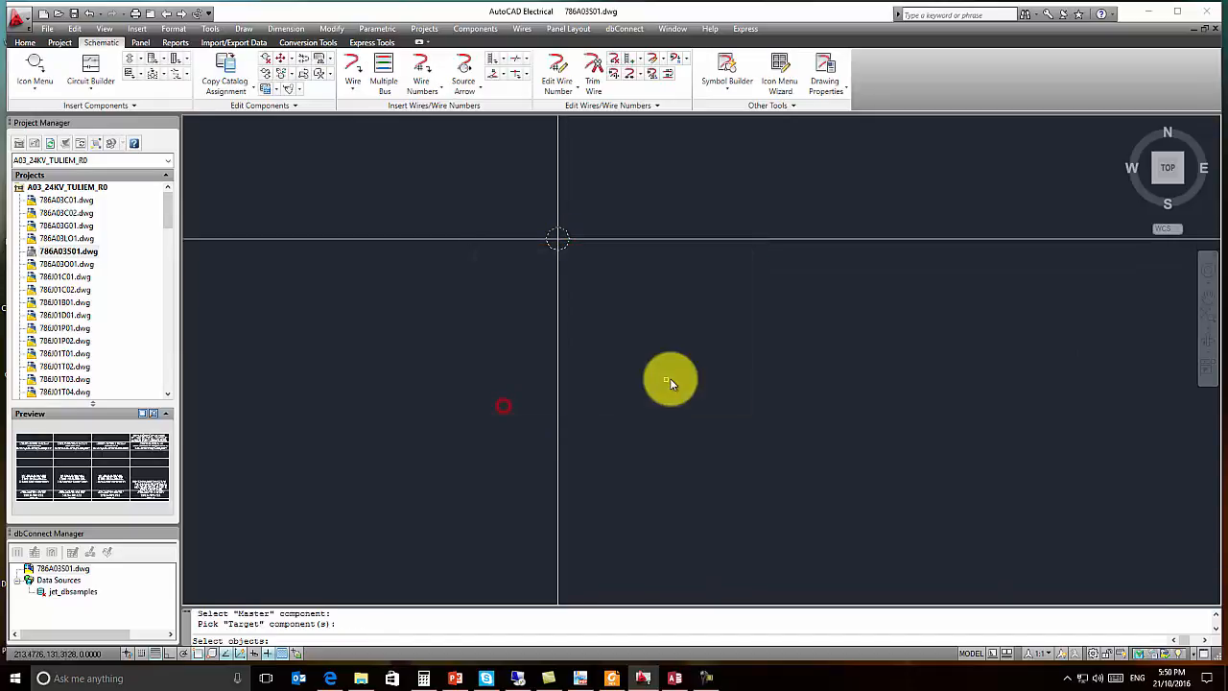
scroll(700, 393, up, 5)
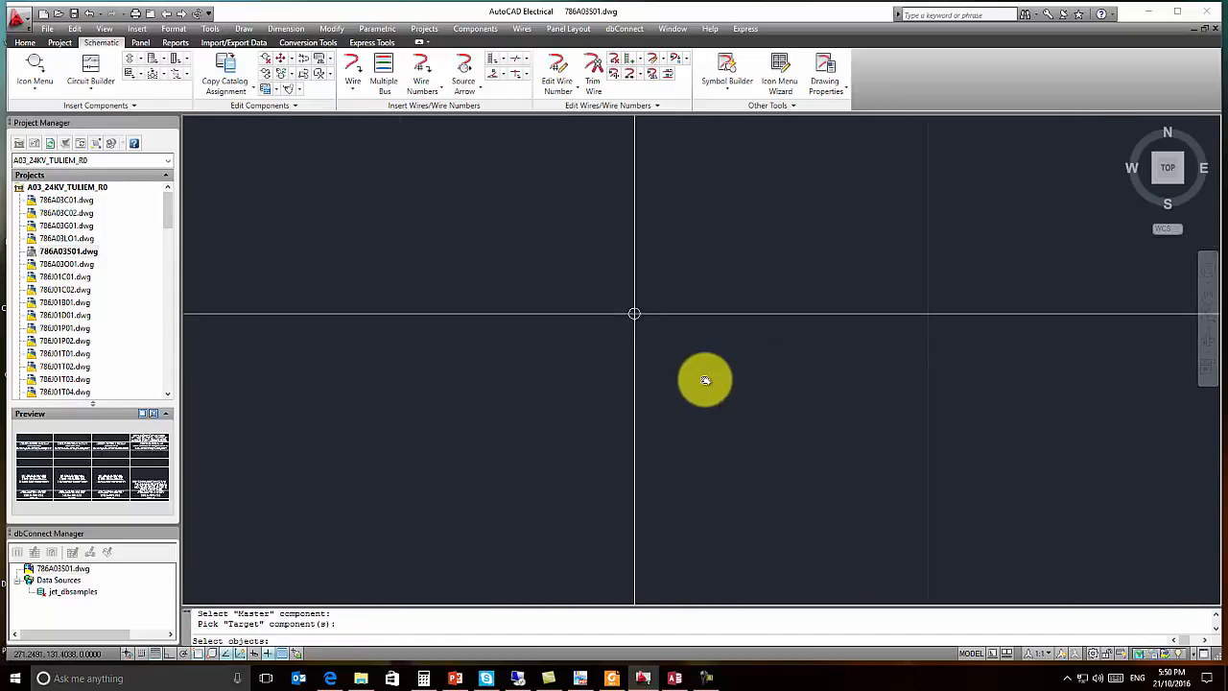
scroll(729, 346, down, 5)
middle_drag(944, 390, 606, 422)
scroll(772, 388, up, 5)
scroll(700, 379, up, 3)
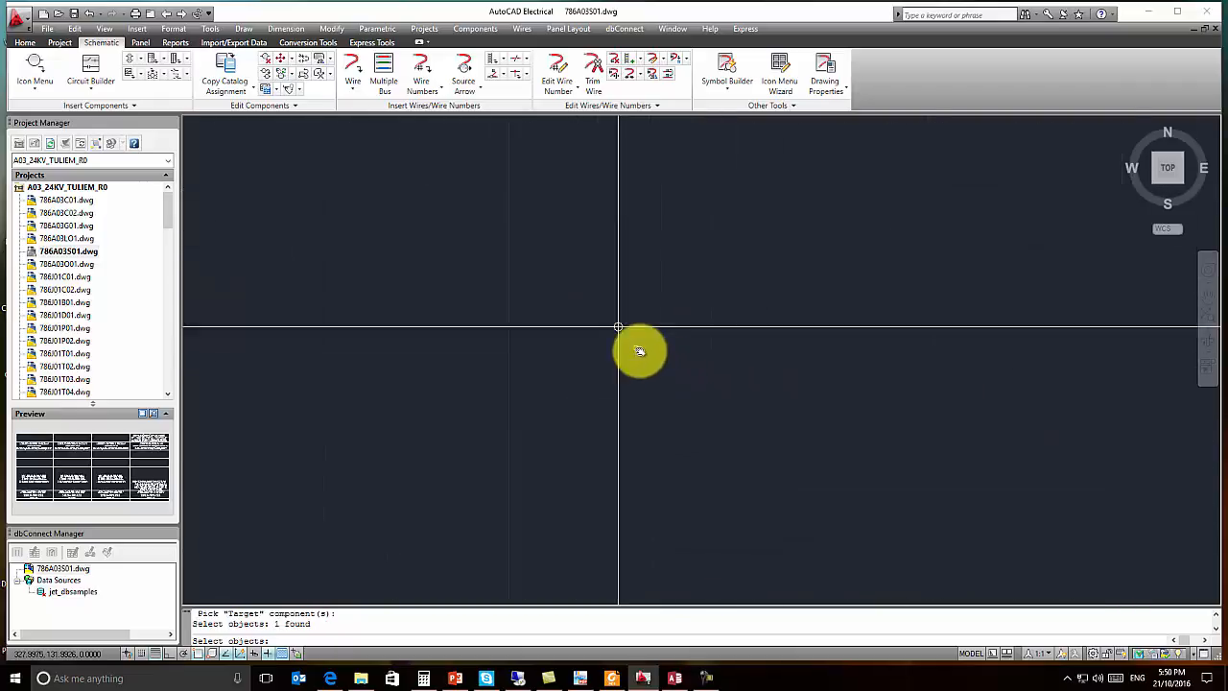
scroll(762, 373, down, 6)
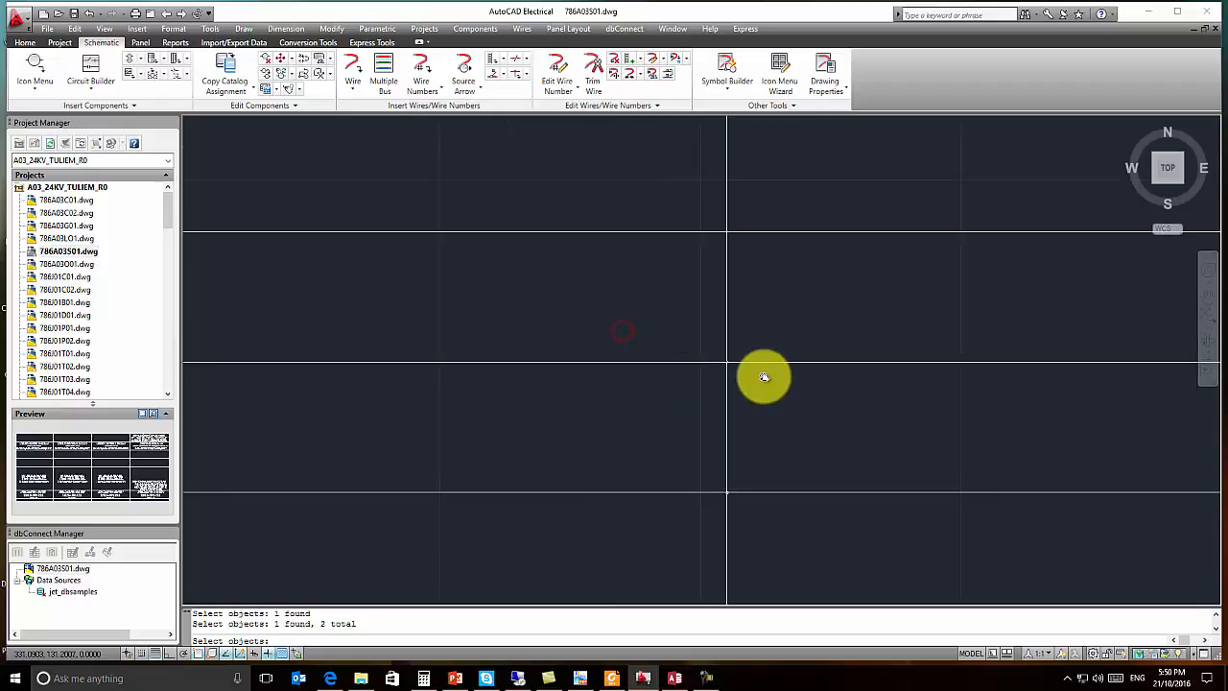
middle_drag(720, 432, 551, 484)
scroll(620, 483, up, 6)
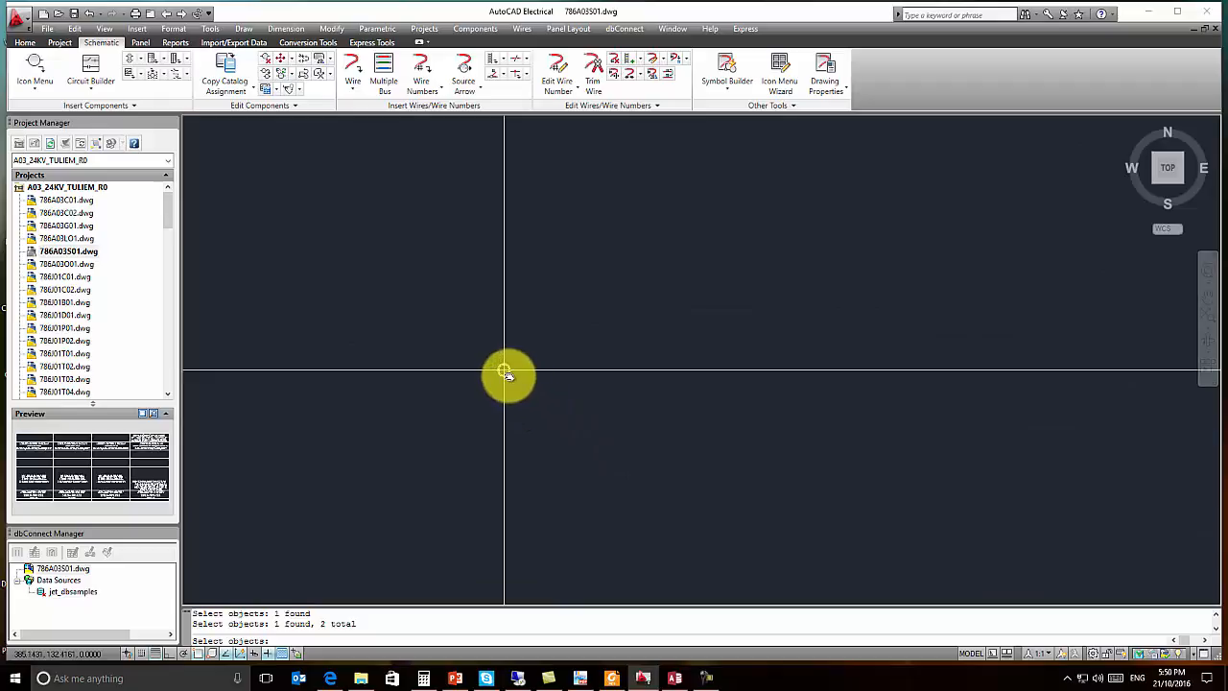
click(506, 374)
scroll(694, 425, down, 6)
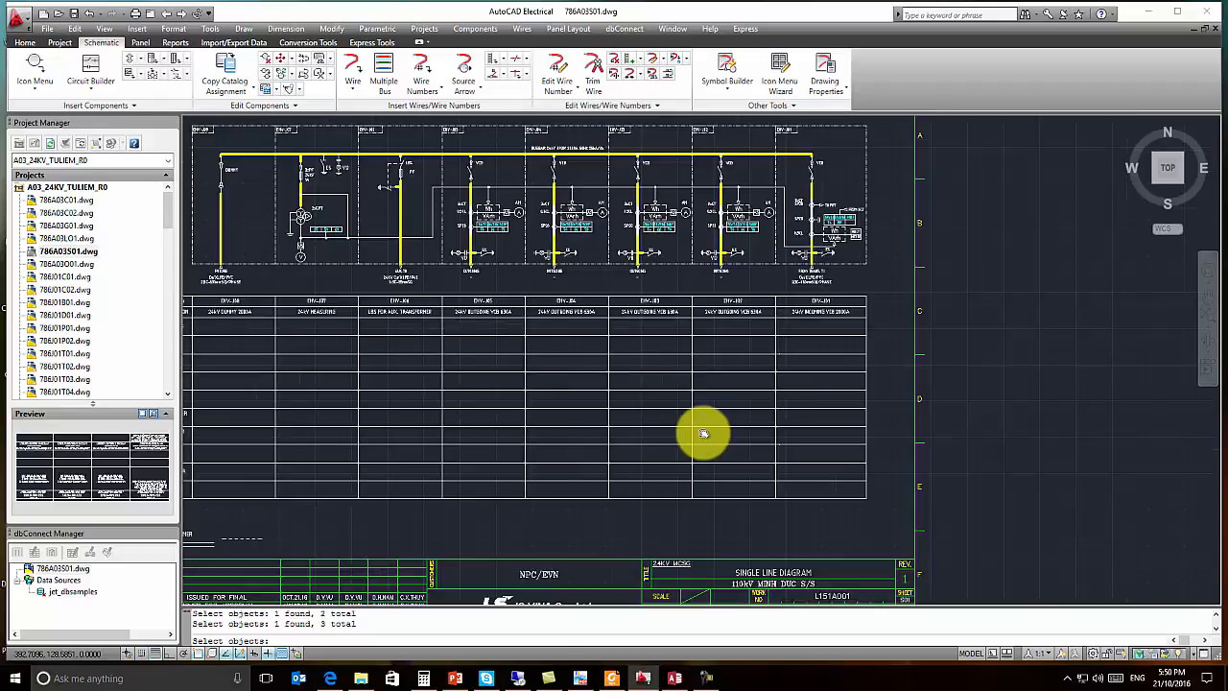
scroll(703, 434, down, 2)
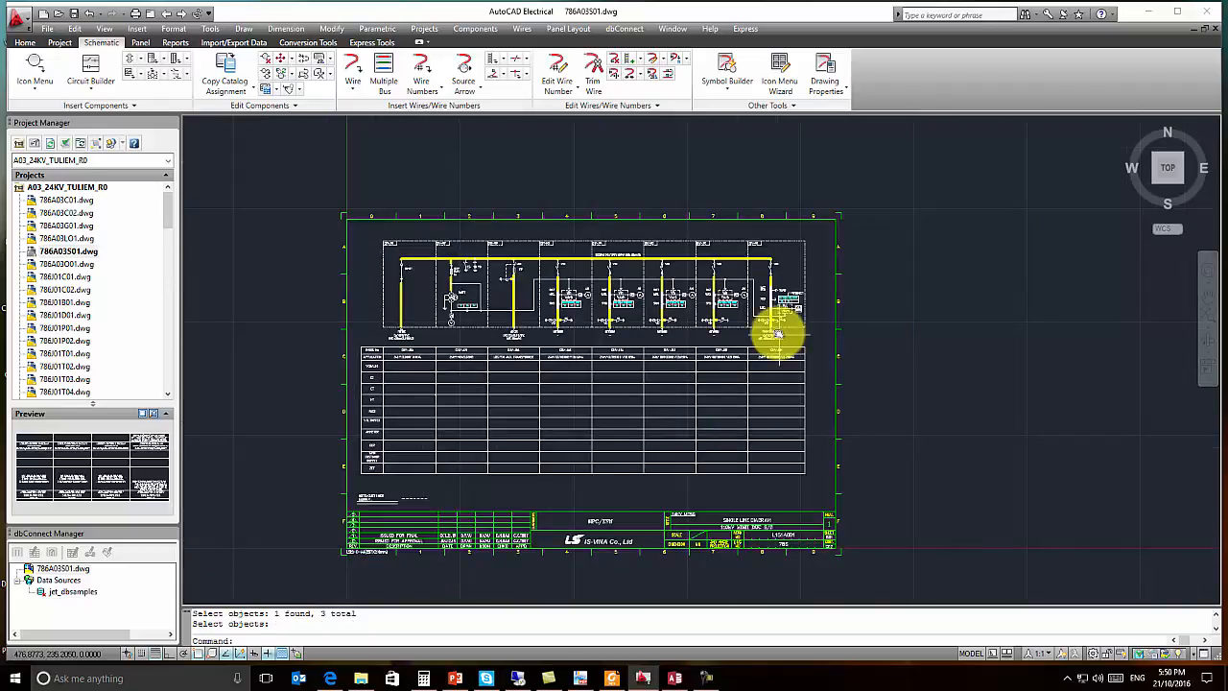
Step: Inspect the multimeter symbol of incoming panel EHV-J01 in the single line diagram
scroll(784, 326, up, 3)
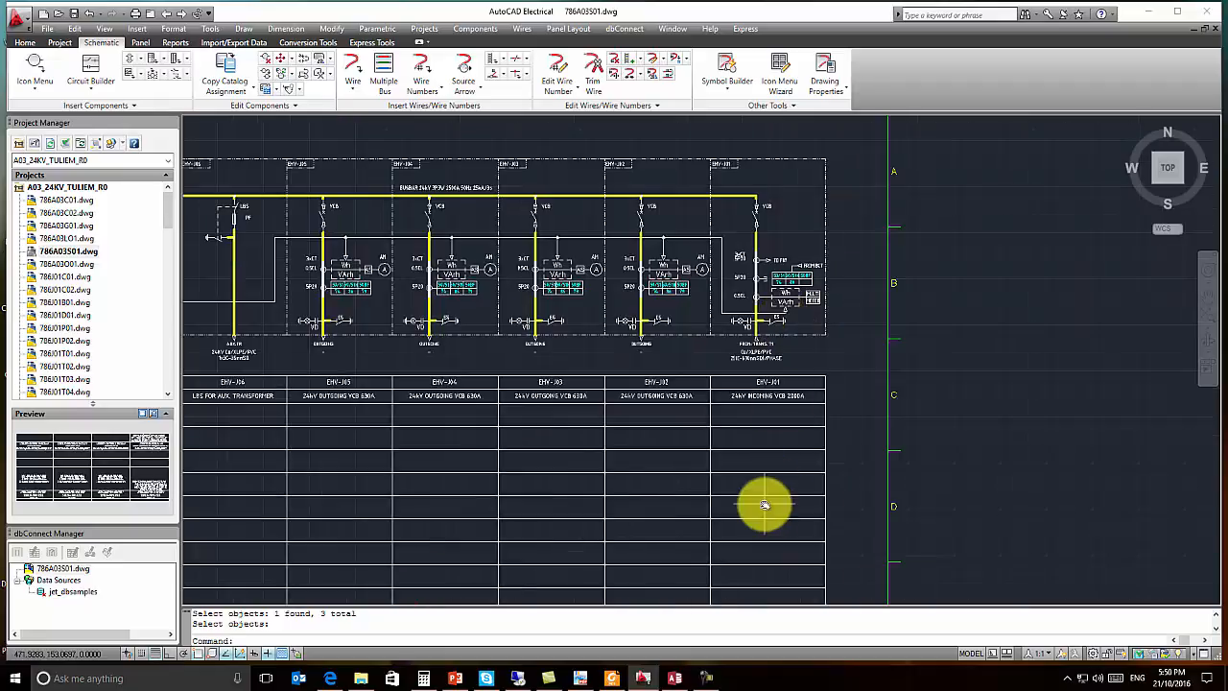
scroll(798, 297, up, 5)
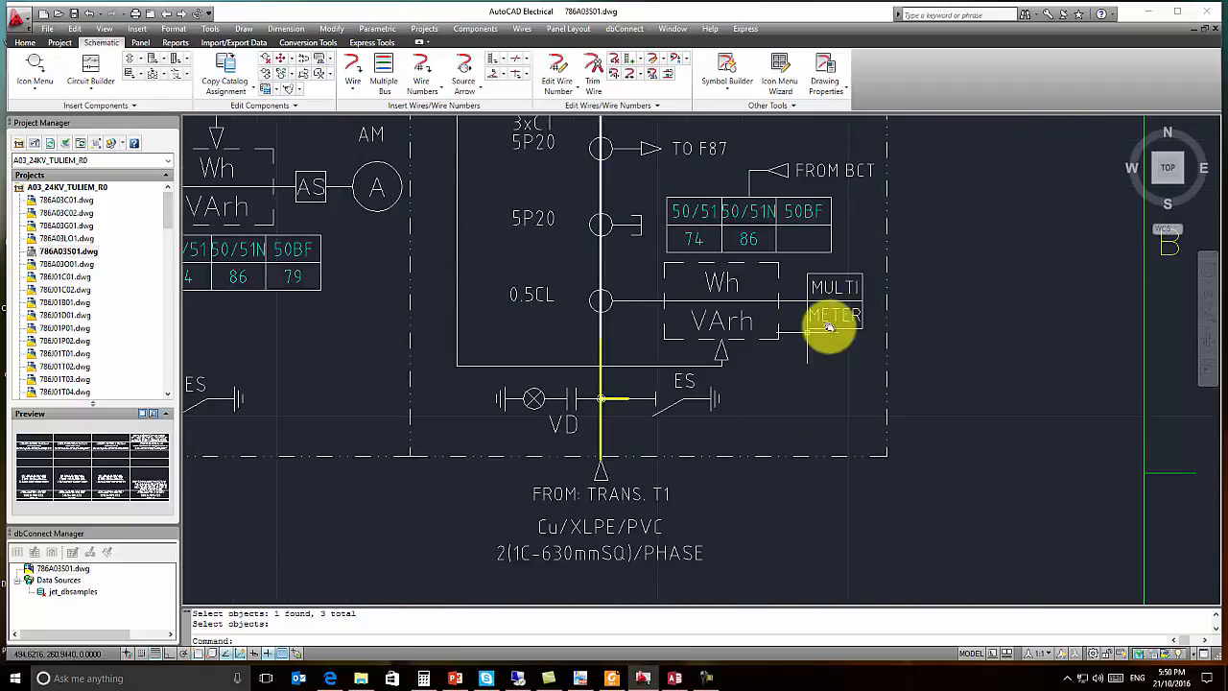
click(835, 301)
key(Escape)
key(Escape)
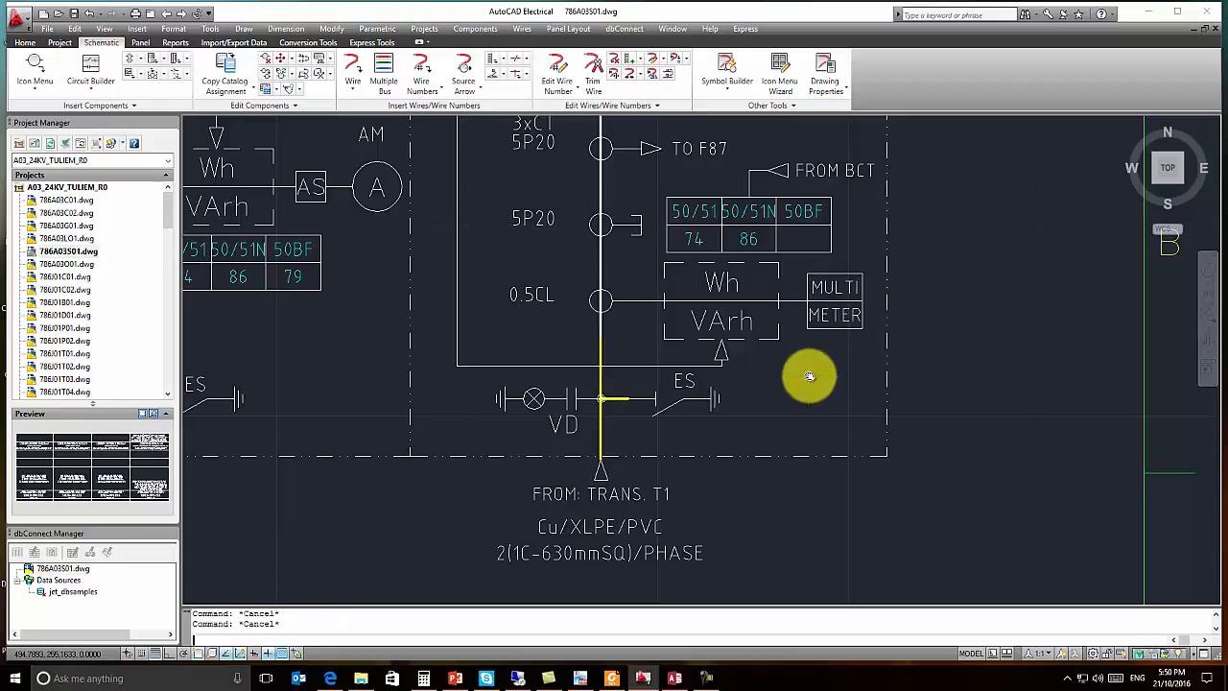
Step: Open the EHV-J01 multimeter block from the component table for editing and look up its parts catalog
scroll(809, 375, down, 4)
middle_drag(761, 491, 749, 318)
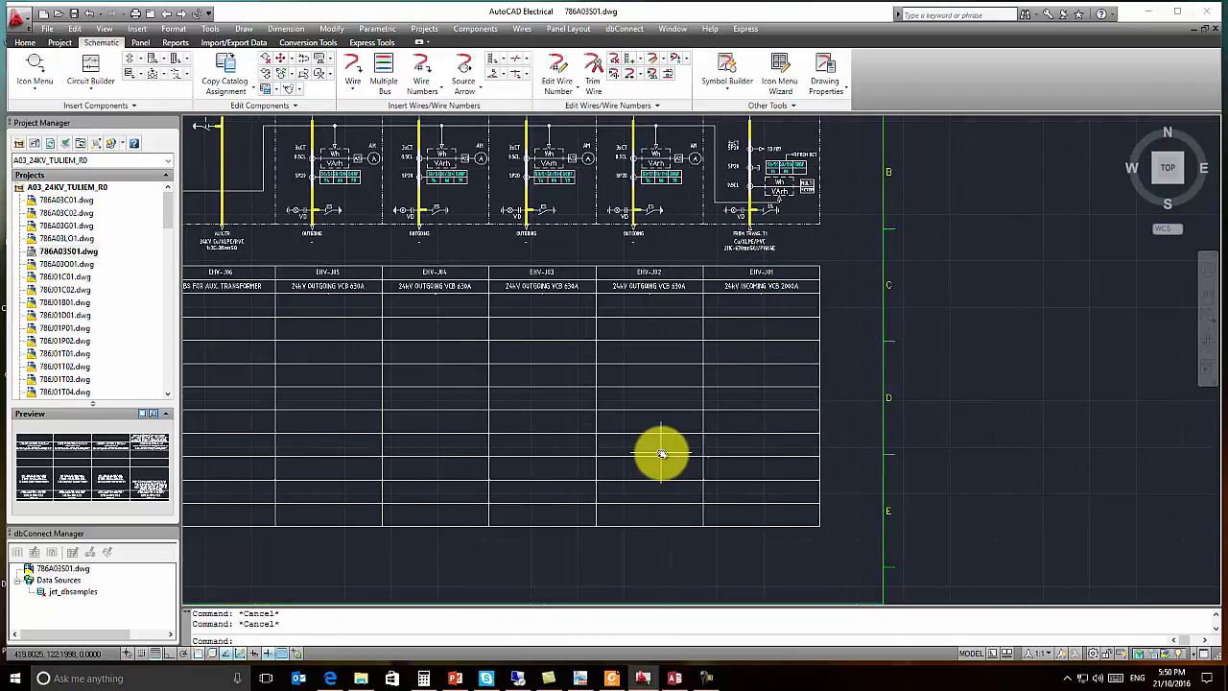
scroll(693, 442, up, 2)
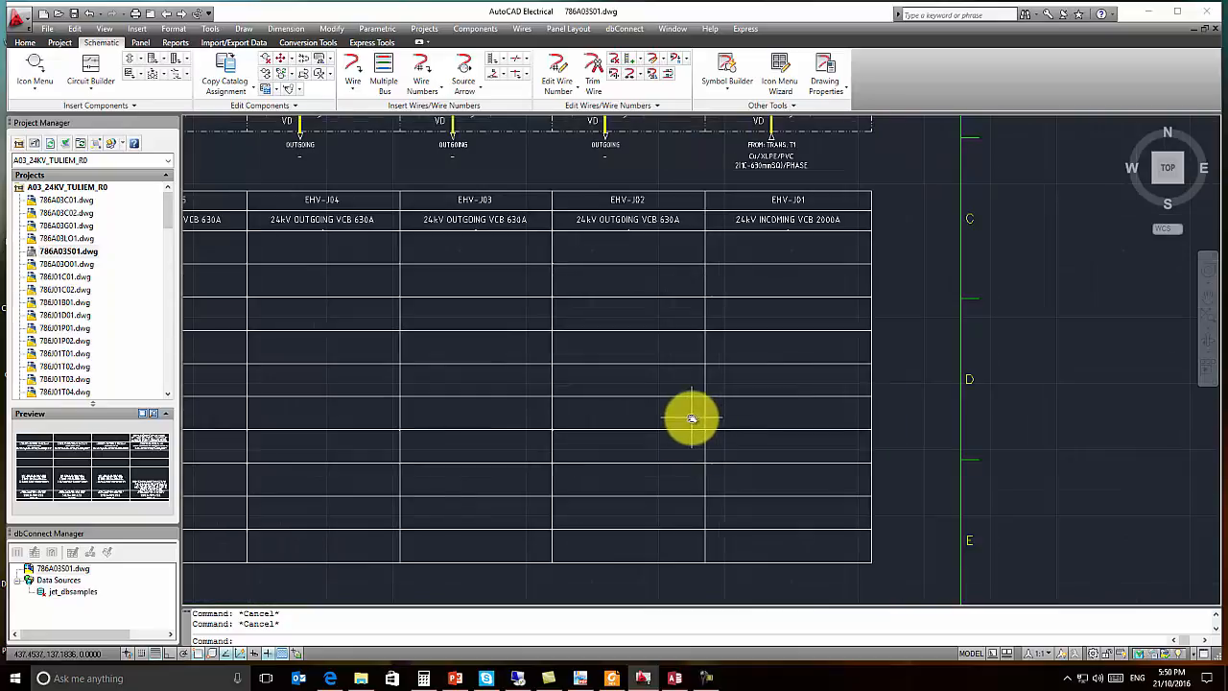
click(692, 418)
click(735, 442)
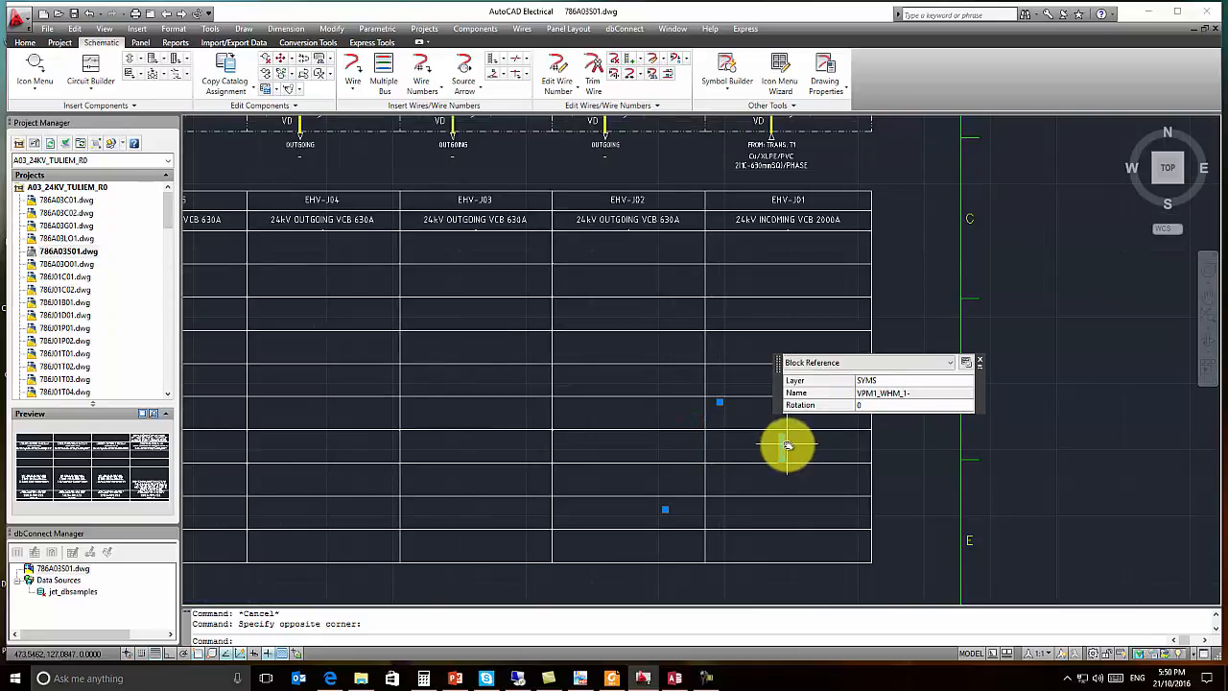
right_click(784, 447)
click(811, 500)
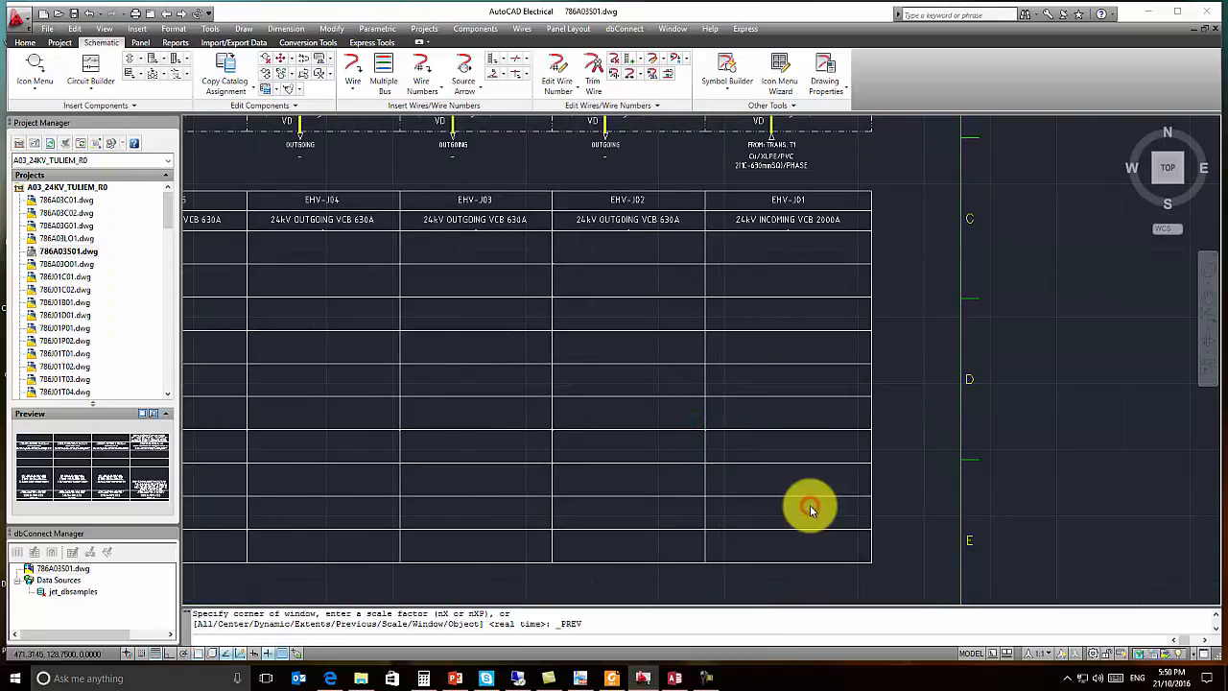
click(414, 402)
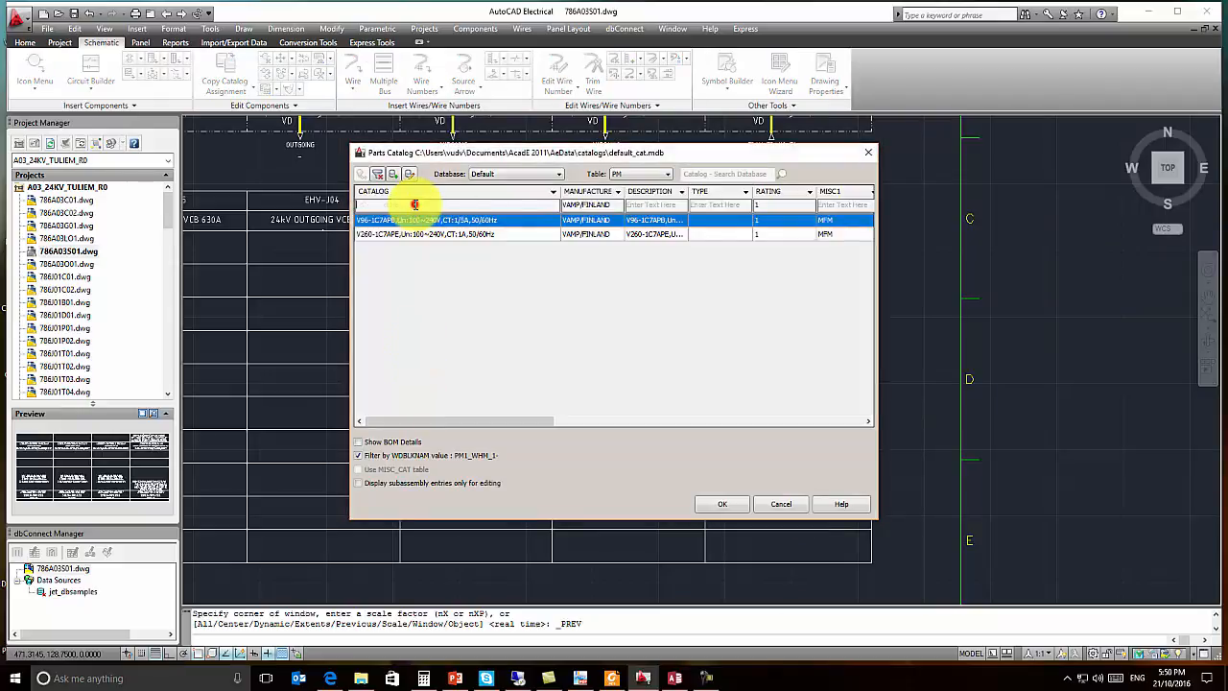
Step: Filter the catalog by v96, assign V96-1C7APB,Un:100~240V,CT:1/5A,50/60Hz to the EHV-J01 multimeter and save the edit
click(413, 205)
text(v96)
click(427, 223)
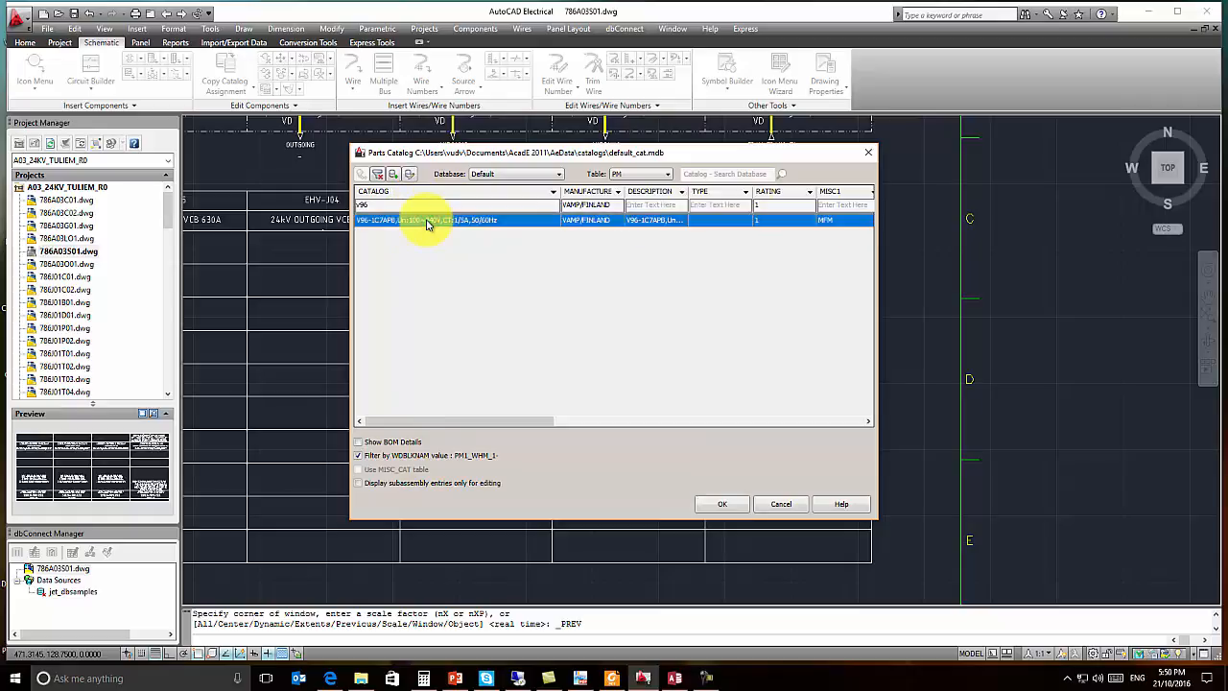
click(723, 504)
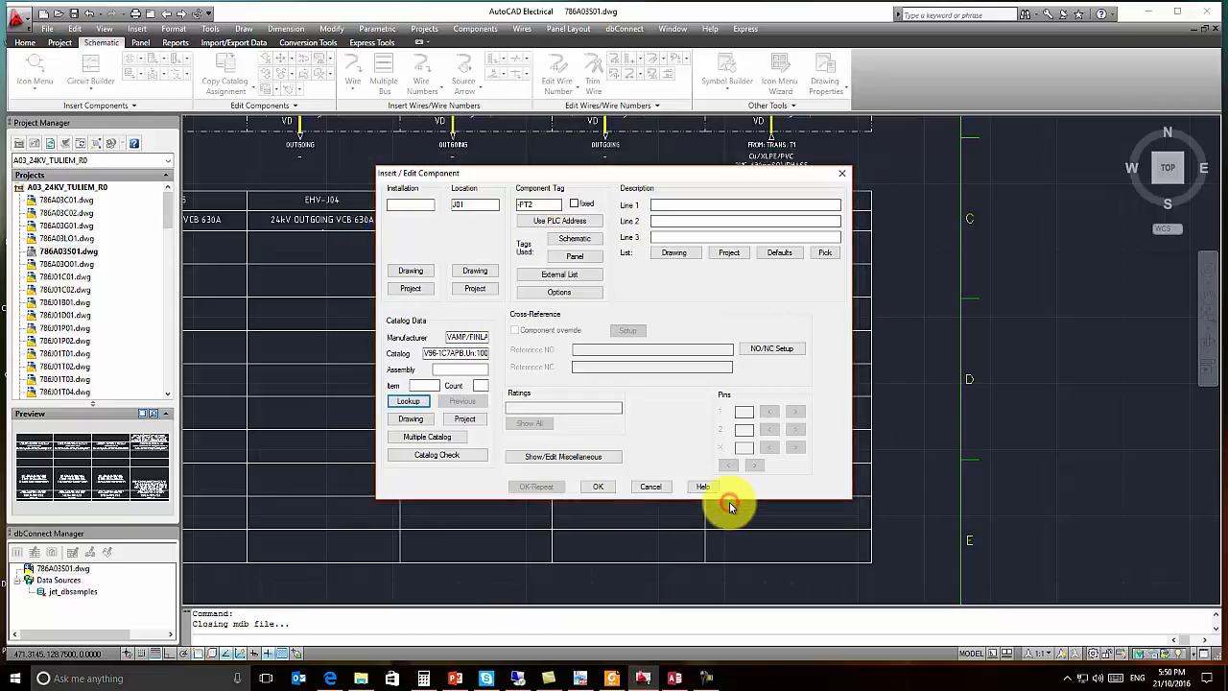
click(600, 488)
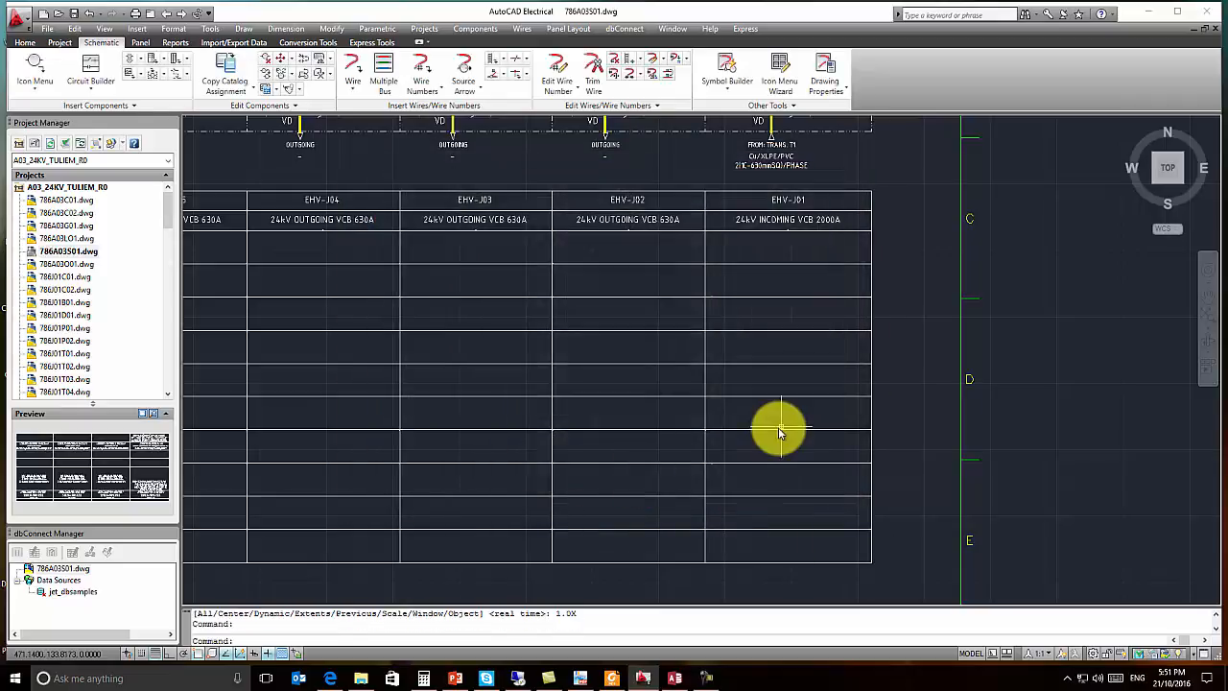
Step: Examine the EHV-J01 panel symbols and the component table's row labels to locate the OCR and WHM cells
scroll(726, 488, down, 4)
scroll(758, 388, up, 3)
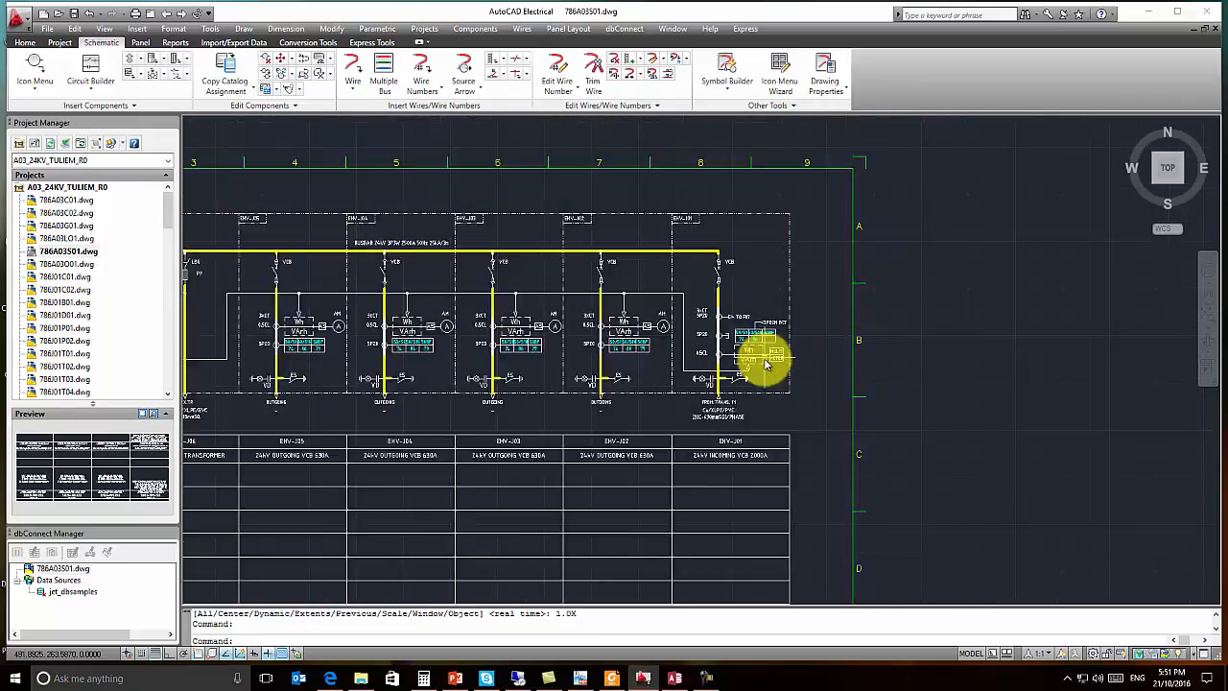
scroll(760, 382, up, 4)
scroll(718, 350, down, 6)
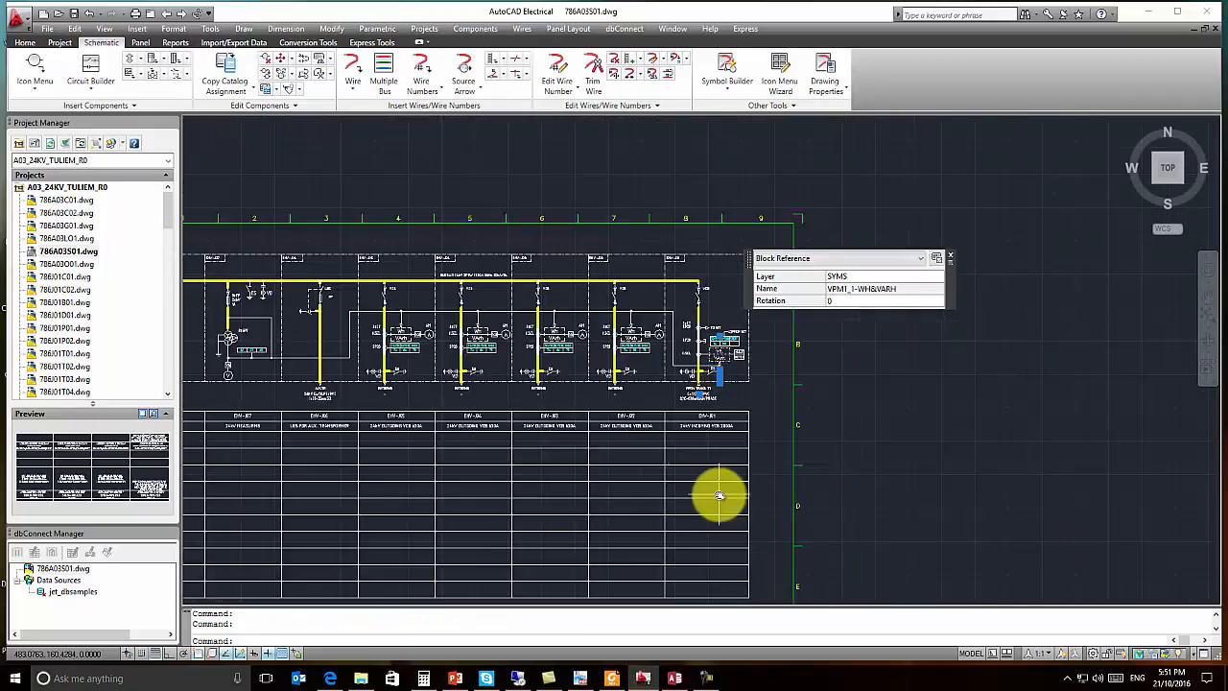
middle_drag(720, 482, 745, 378)
scroll(479, 410, up, 3)
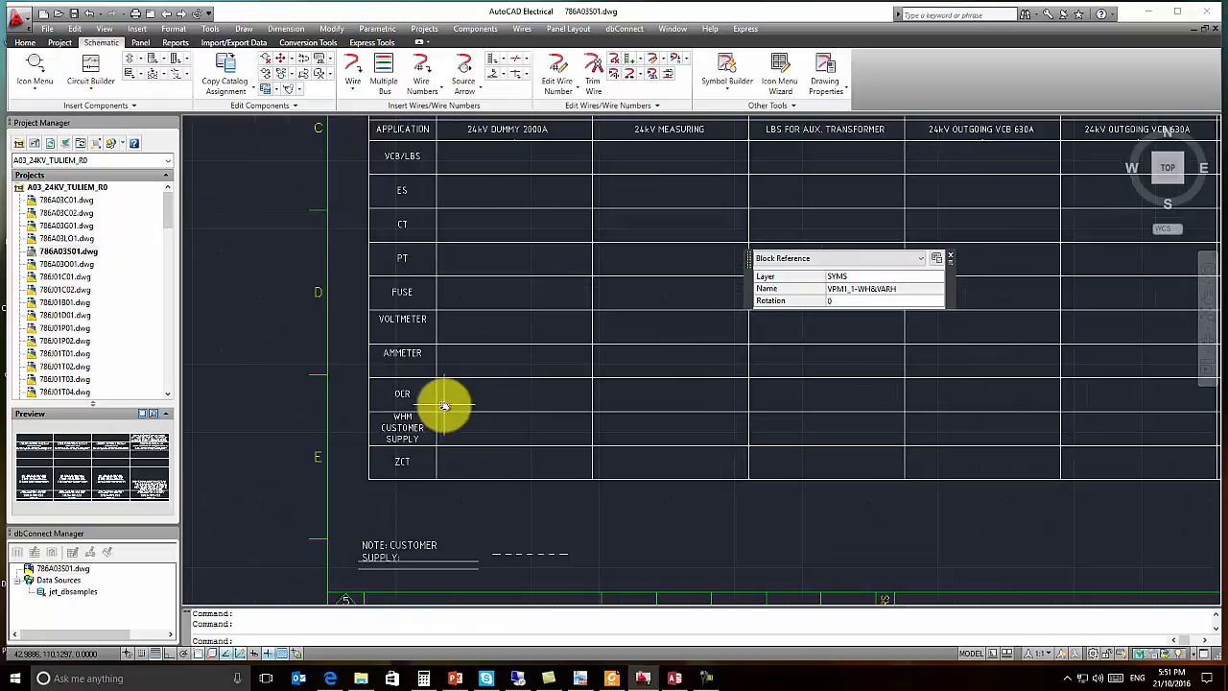
scroll(462, 398, down, 3)
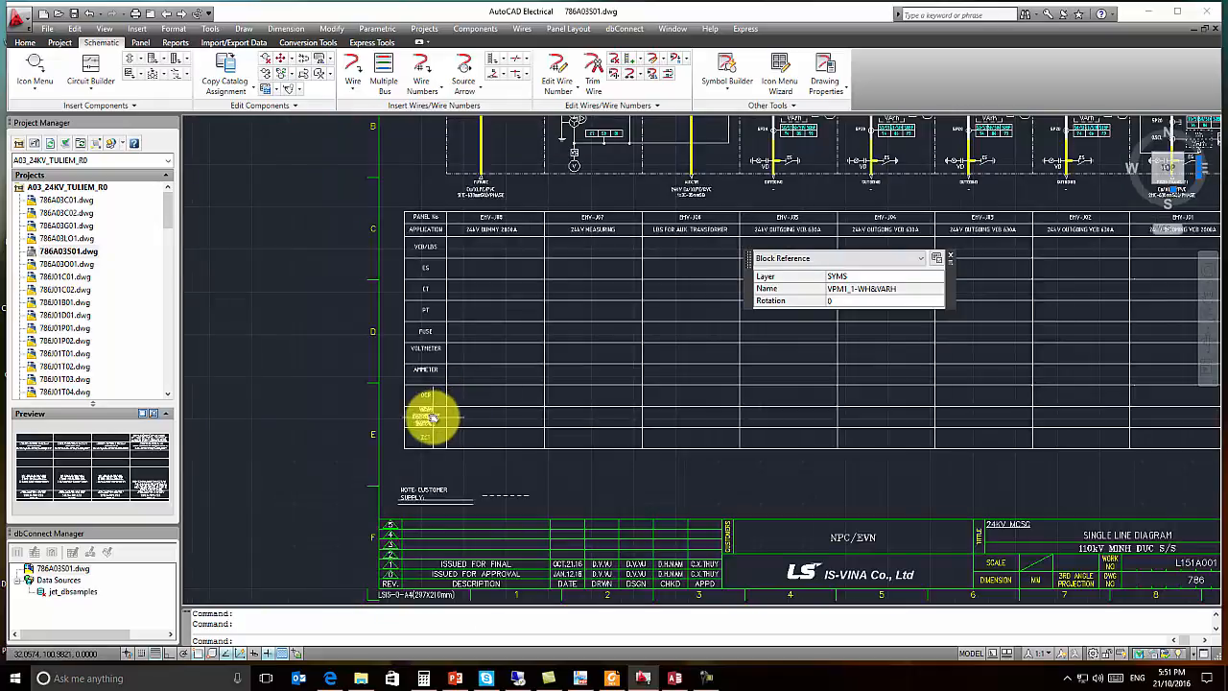
scroll(433, 416, up, 2)
middle_drag(873, 431, 583, 439)
scroll(777, 455, up, 4)
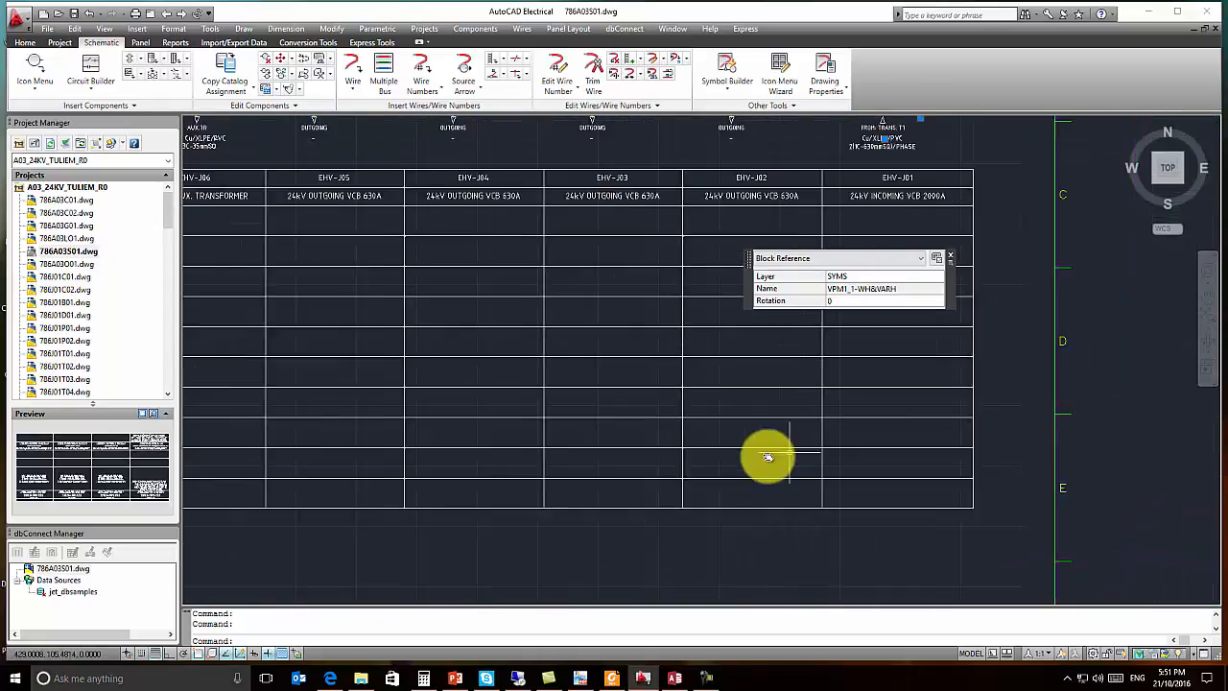
scroll(822, 467, up, 1)
scroll(783, 389, up, 2)
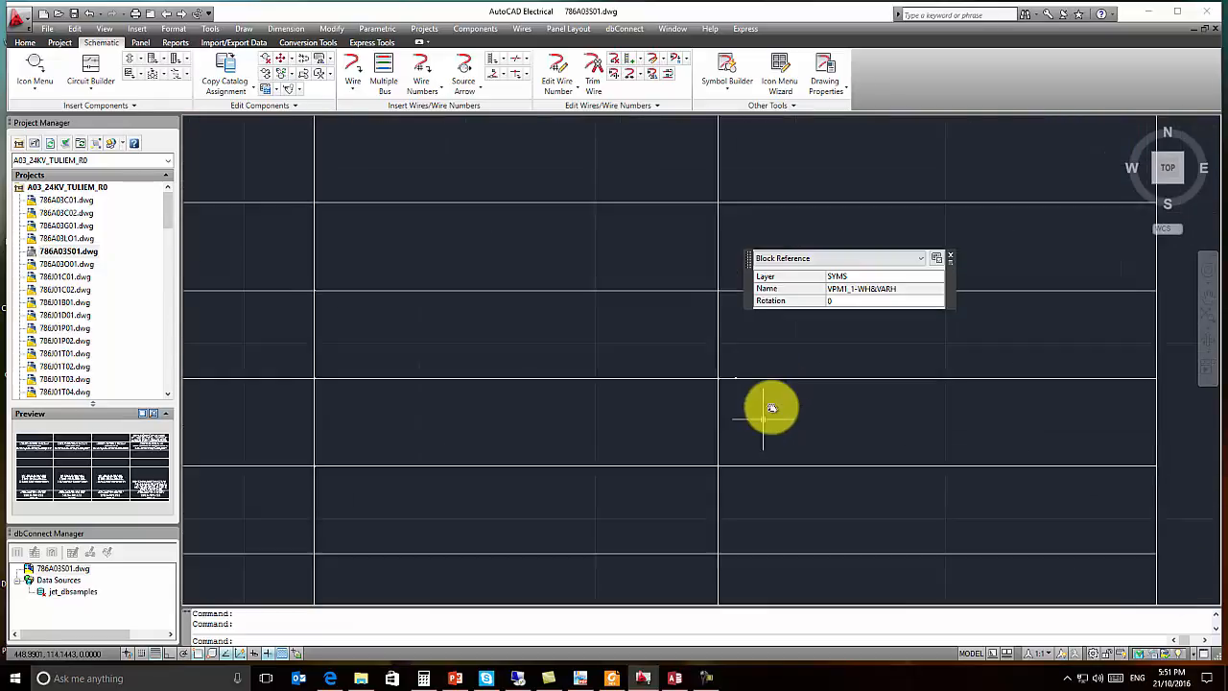
click(775, 461)
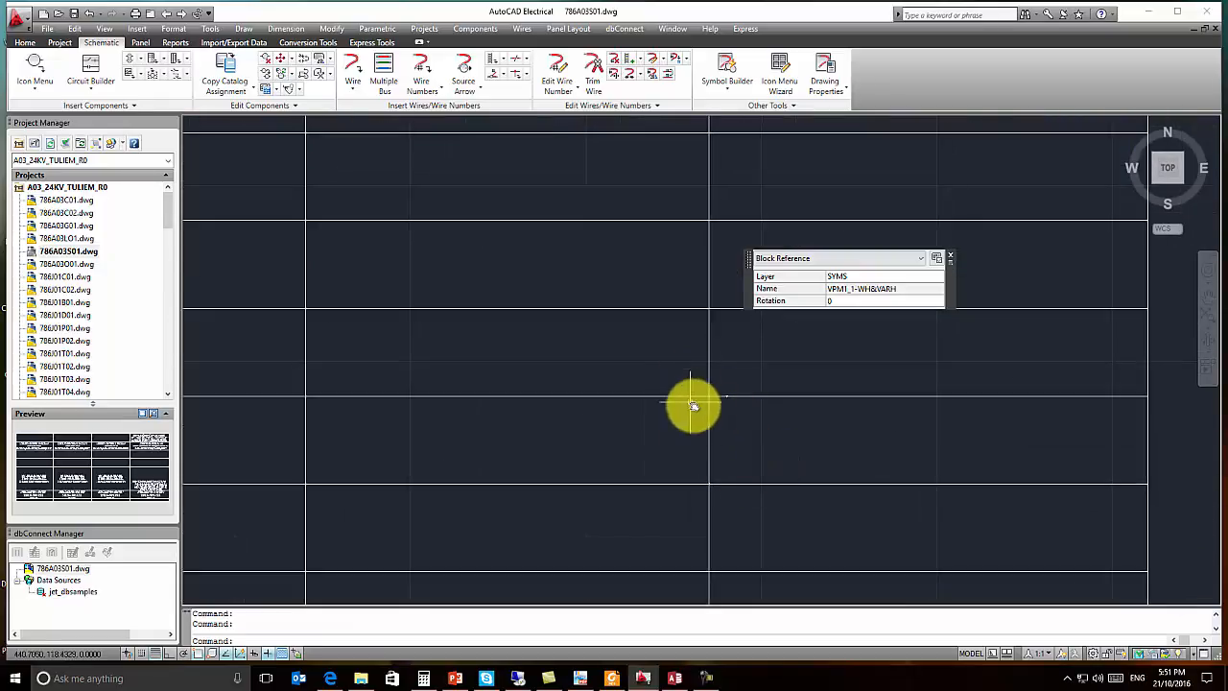
click(682, 378)
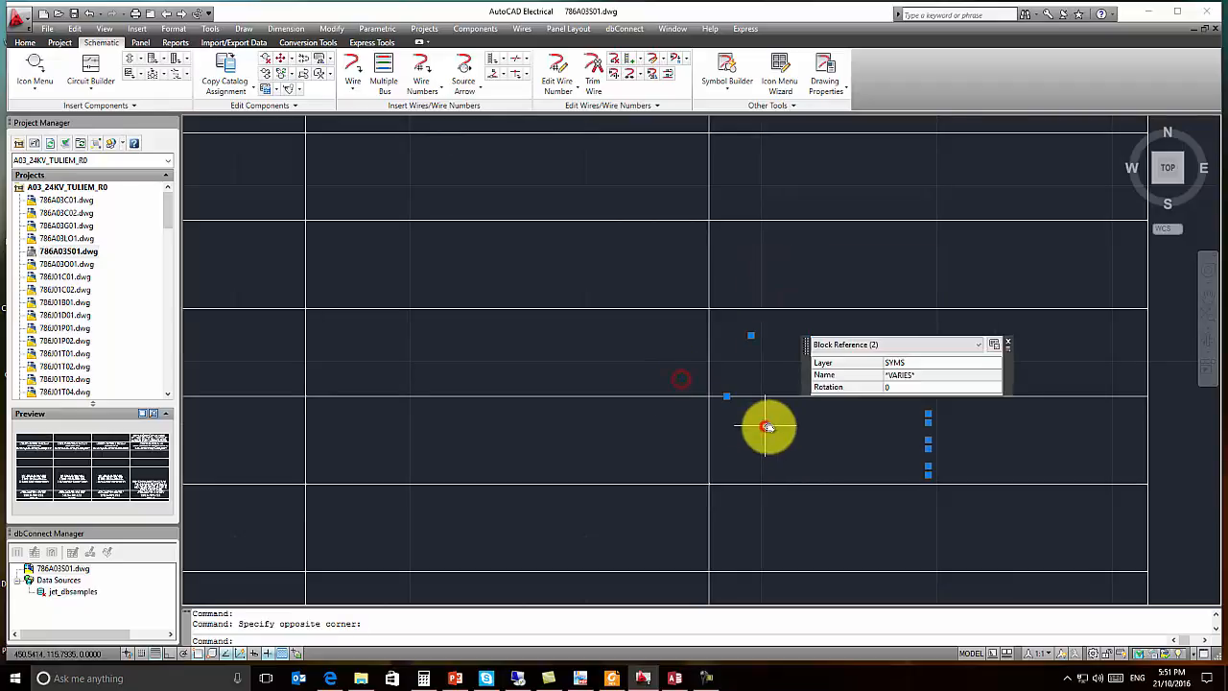
right_click(927, 440)
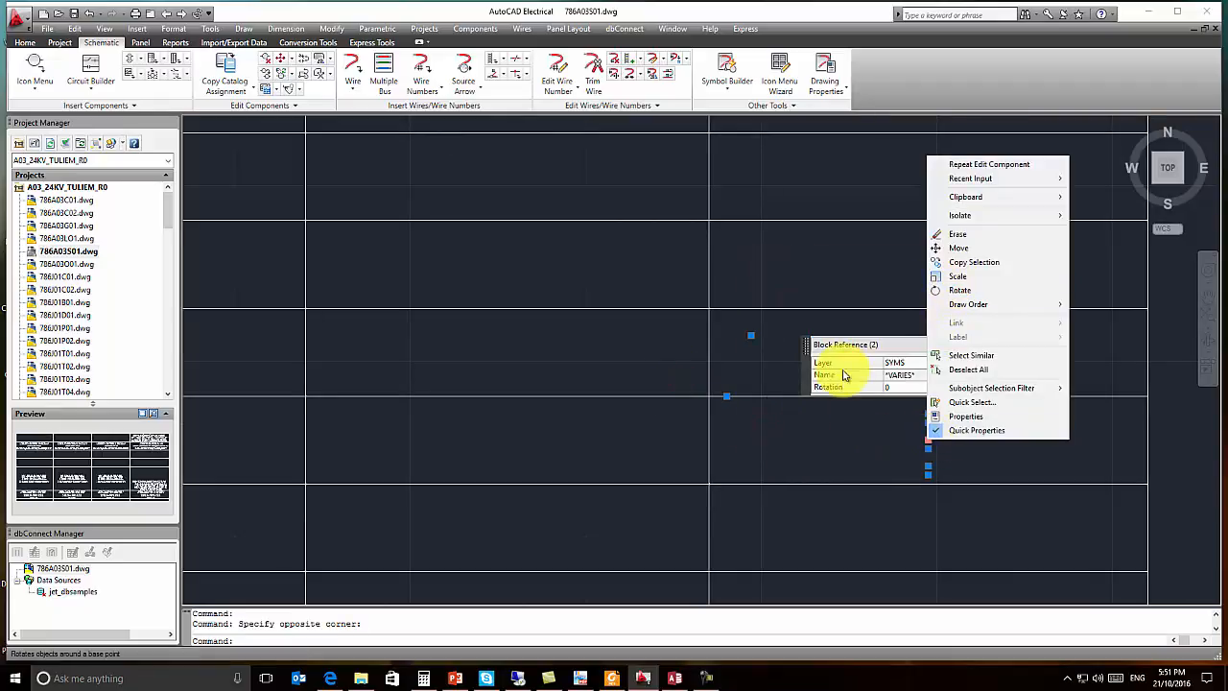
right_click(726, 398)
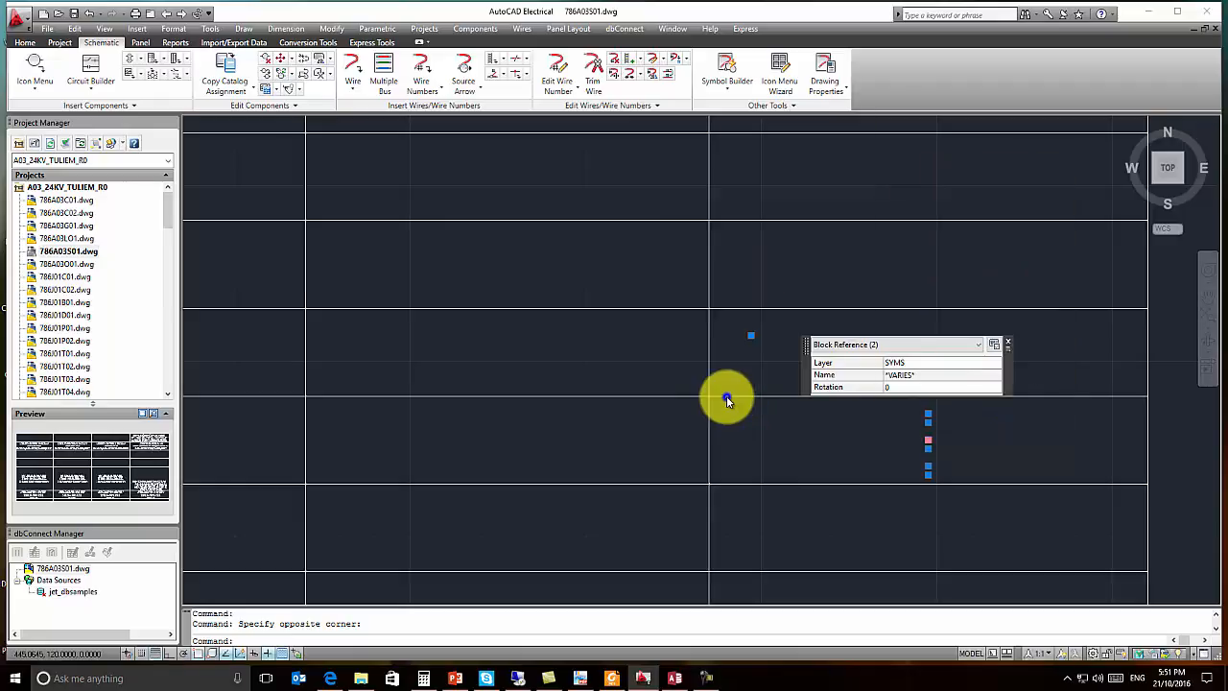
key(Escape)
key(Escape)
Step: Filter the catalog by p141, assign P141-316A6M0468J to the relay in the EHV-J01 OCR row and save the edit
click(679, 380)
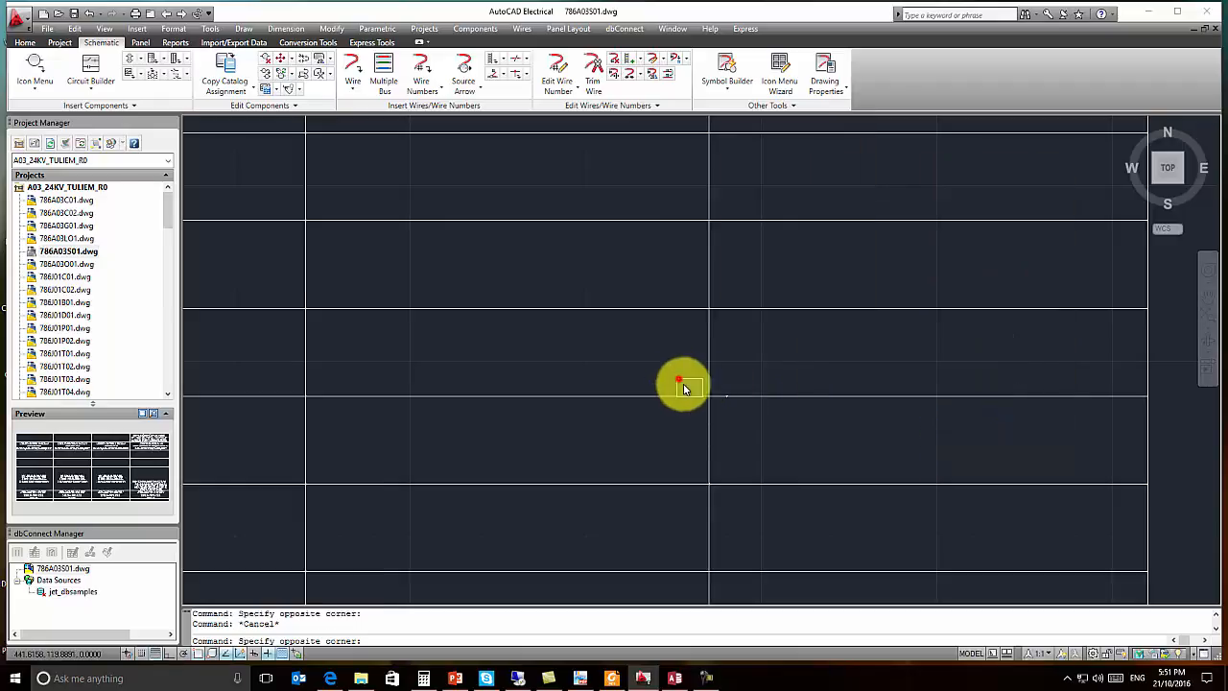
click(746, 420)
right_click(726, 398)
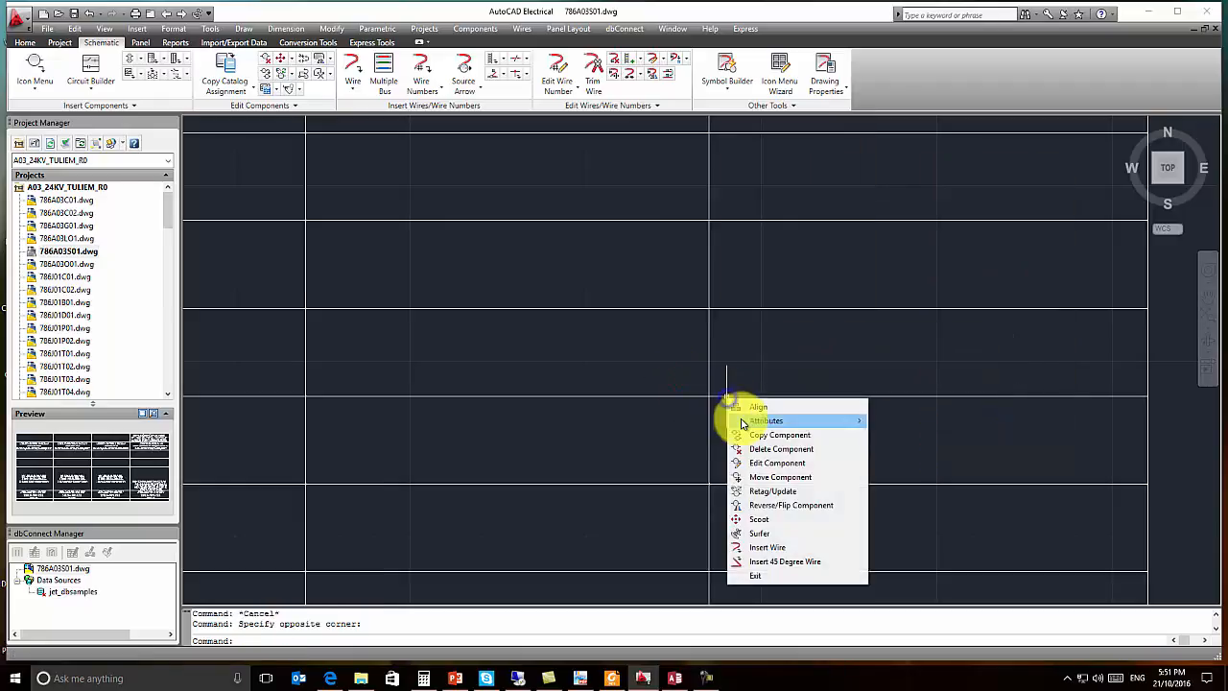
click(754, 462)
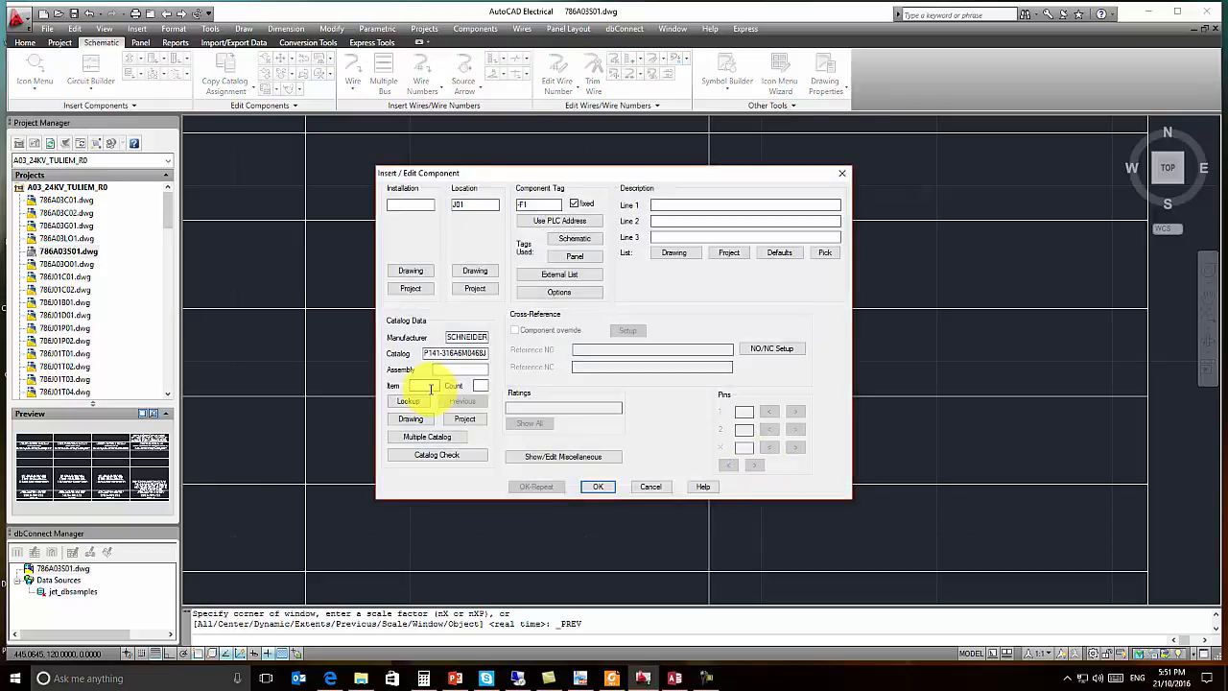
click(418, 403)
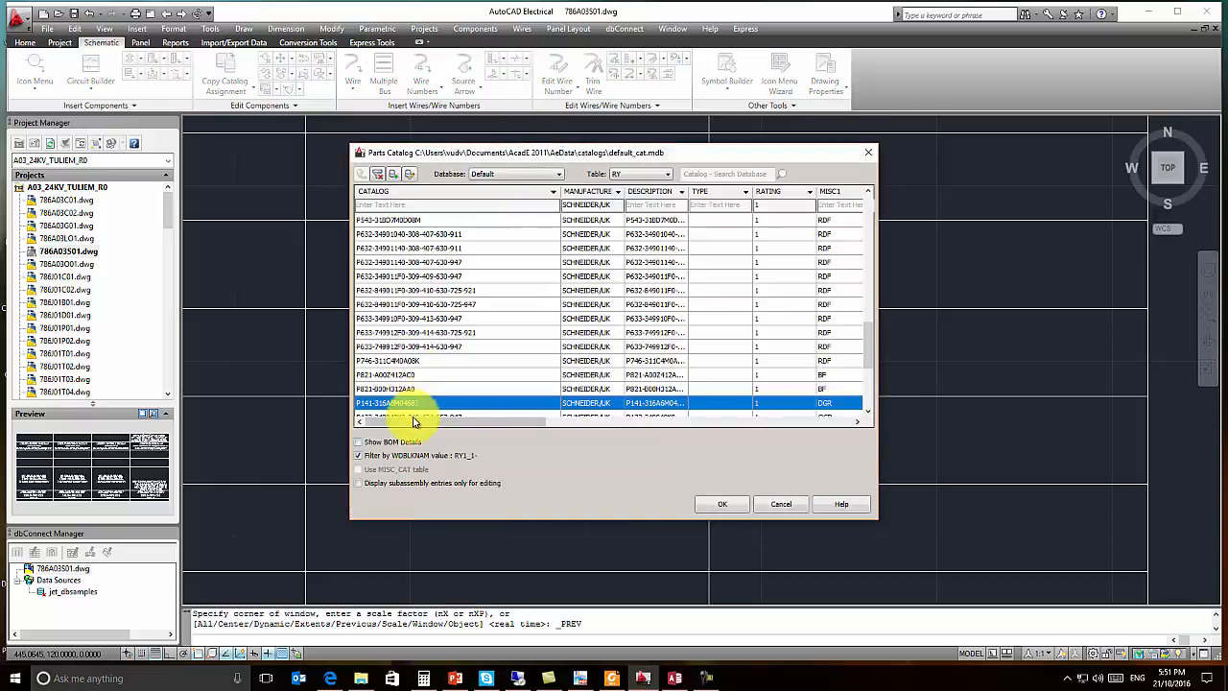
click(419, 205)
text(p141)
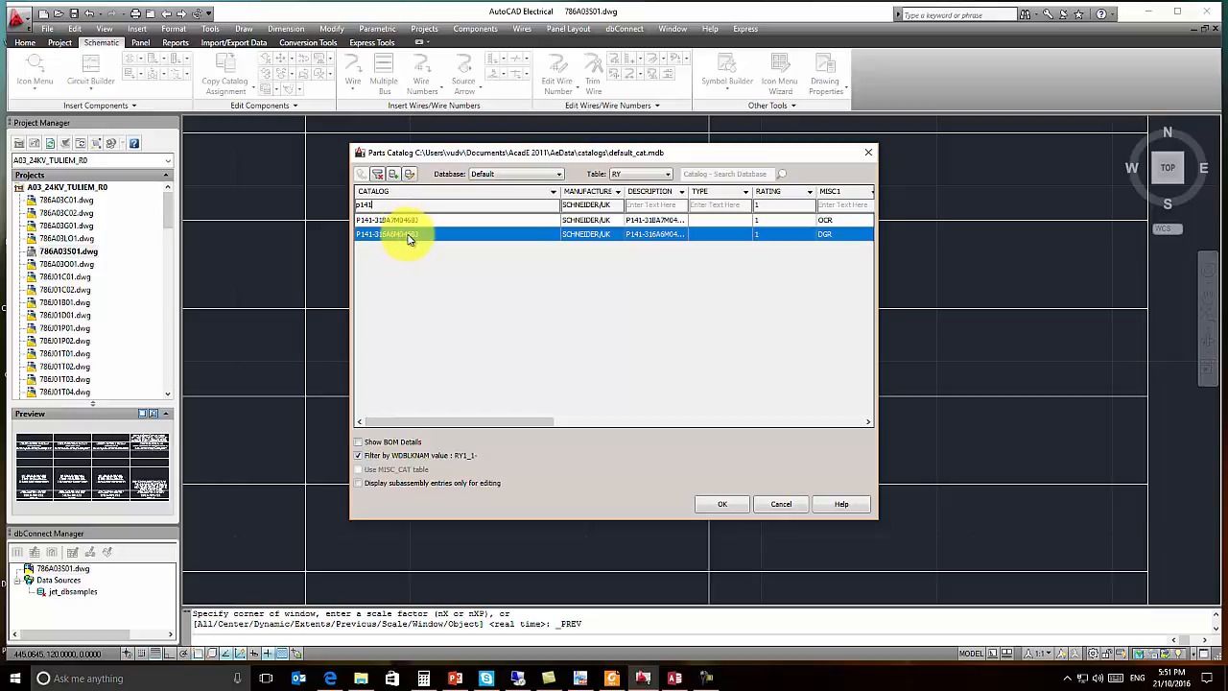
double_click(416, 235)
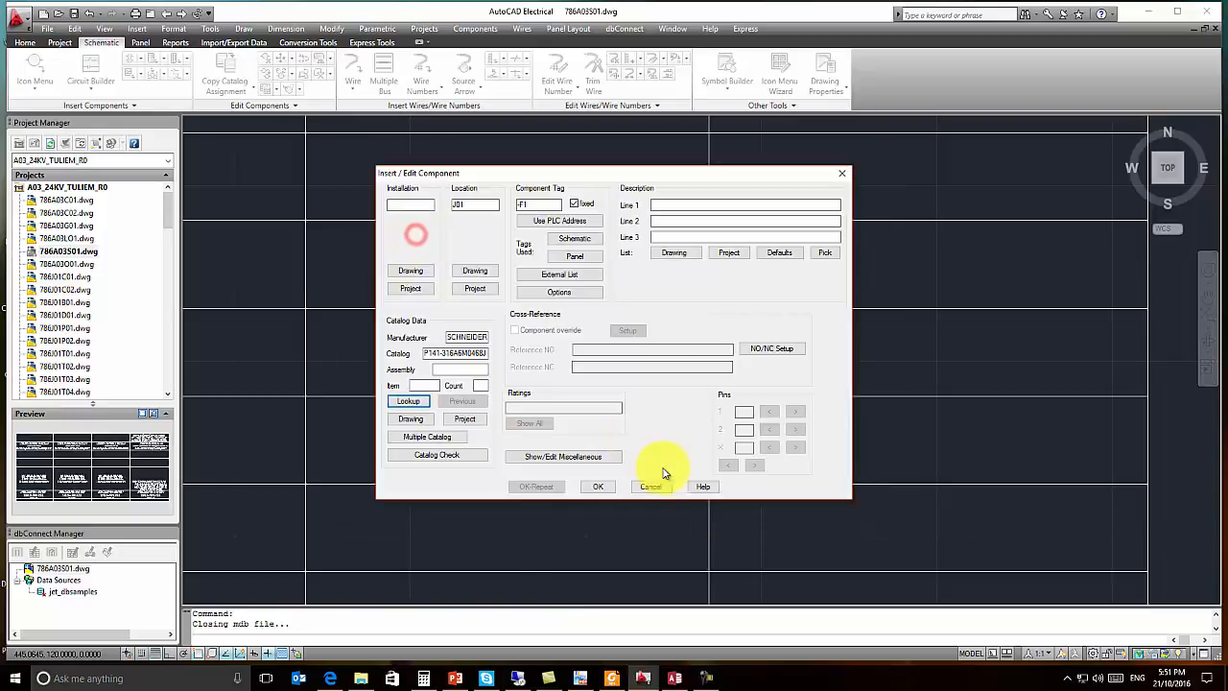
click(601, 486)
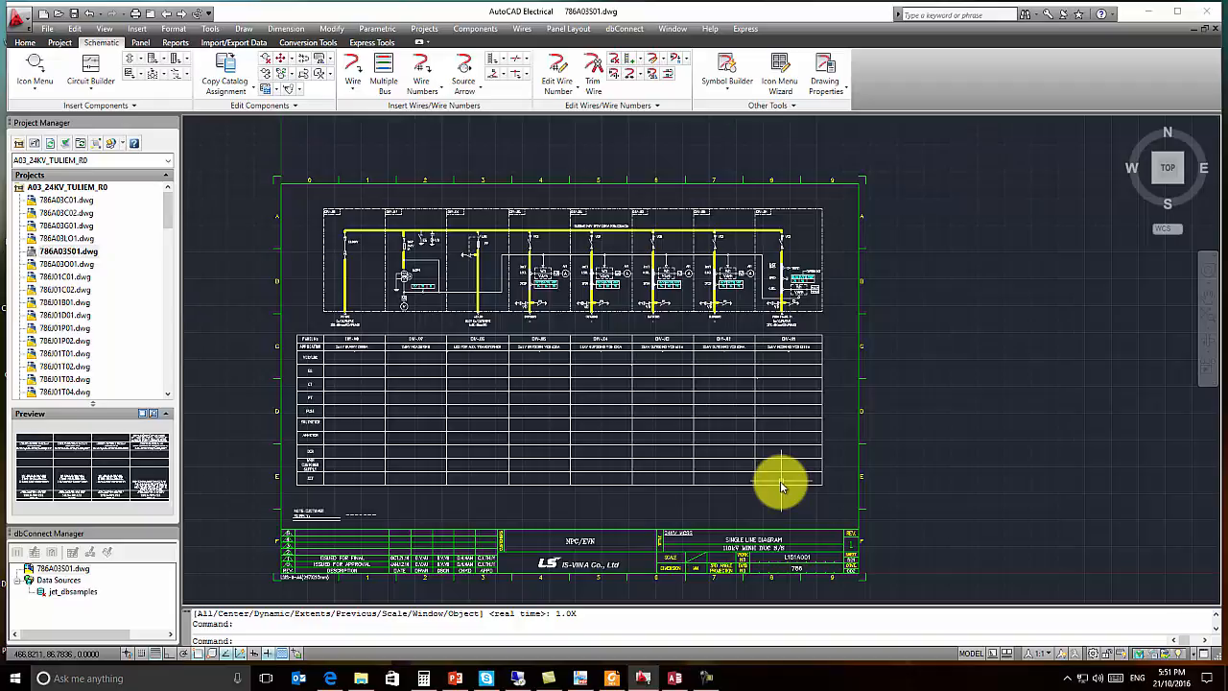
Step: Inspect the protection relay and Wh/VArh meter symbols of incoming panel EHV-J01 in the single line diagram
scroll(781, 479, up, 5)
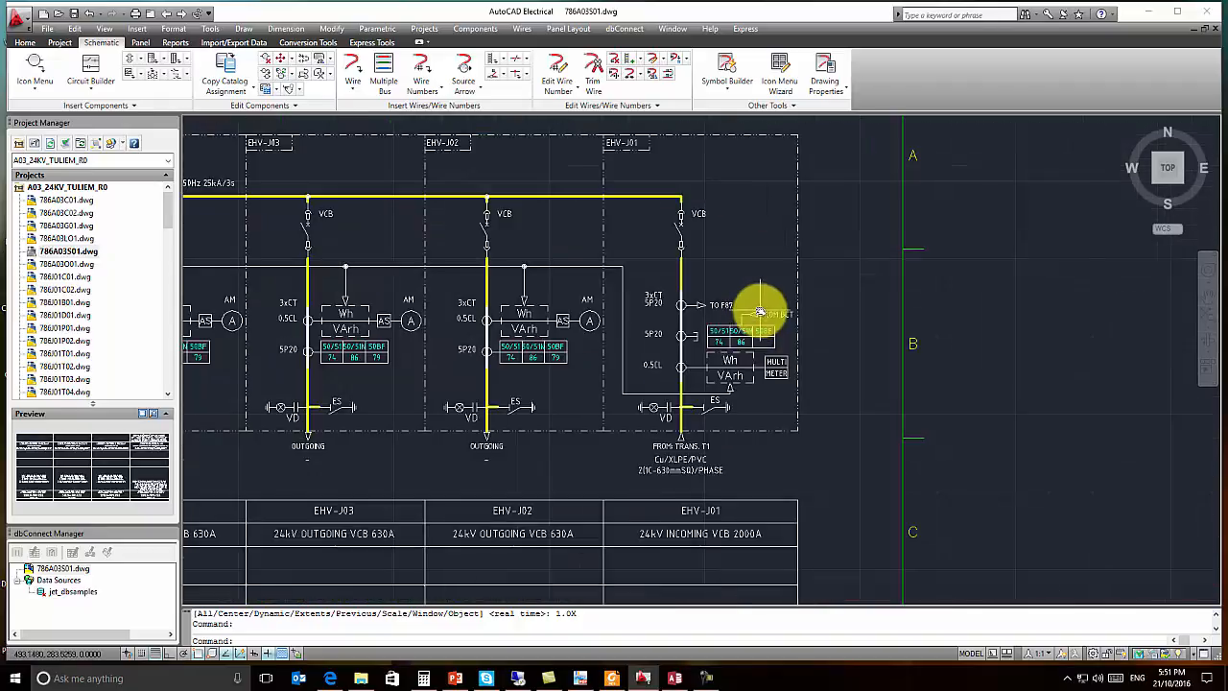
scroll(745, 333, down, 6)
scroll(747, 337, up, 9)
click(756, 325)
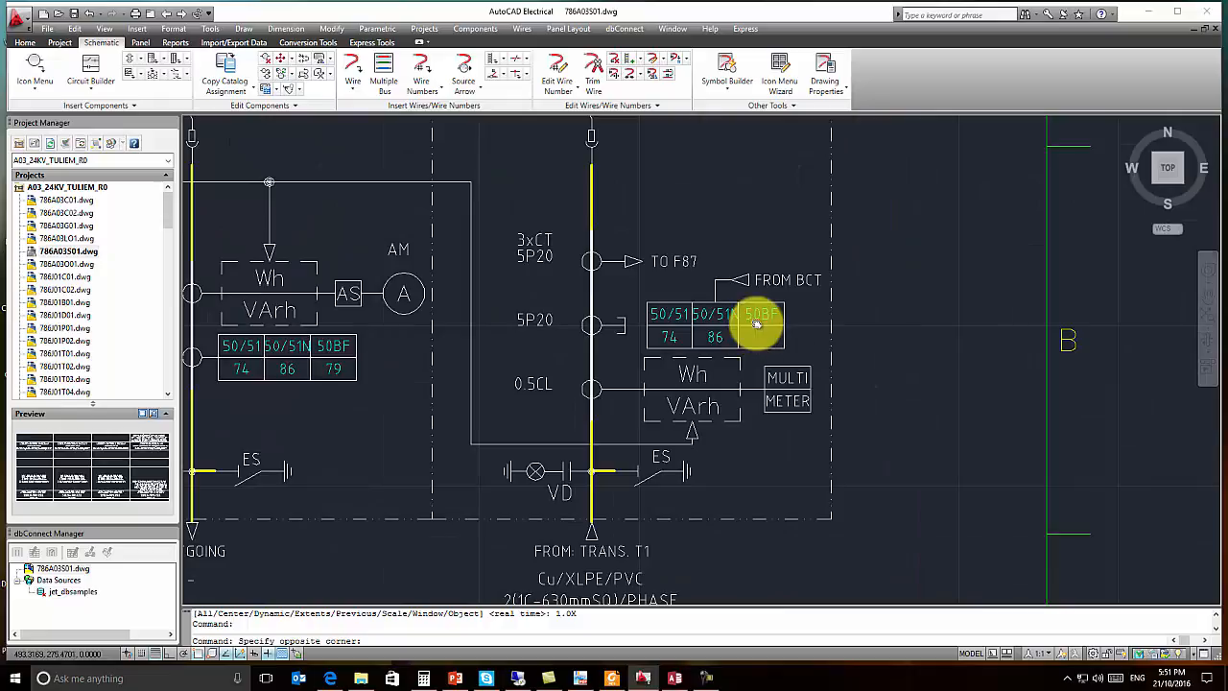
click(746, 347)
key(Escape)
key(Escape)
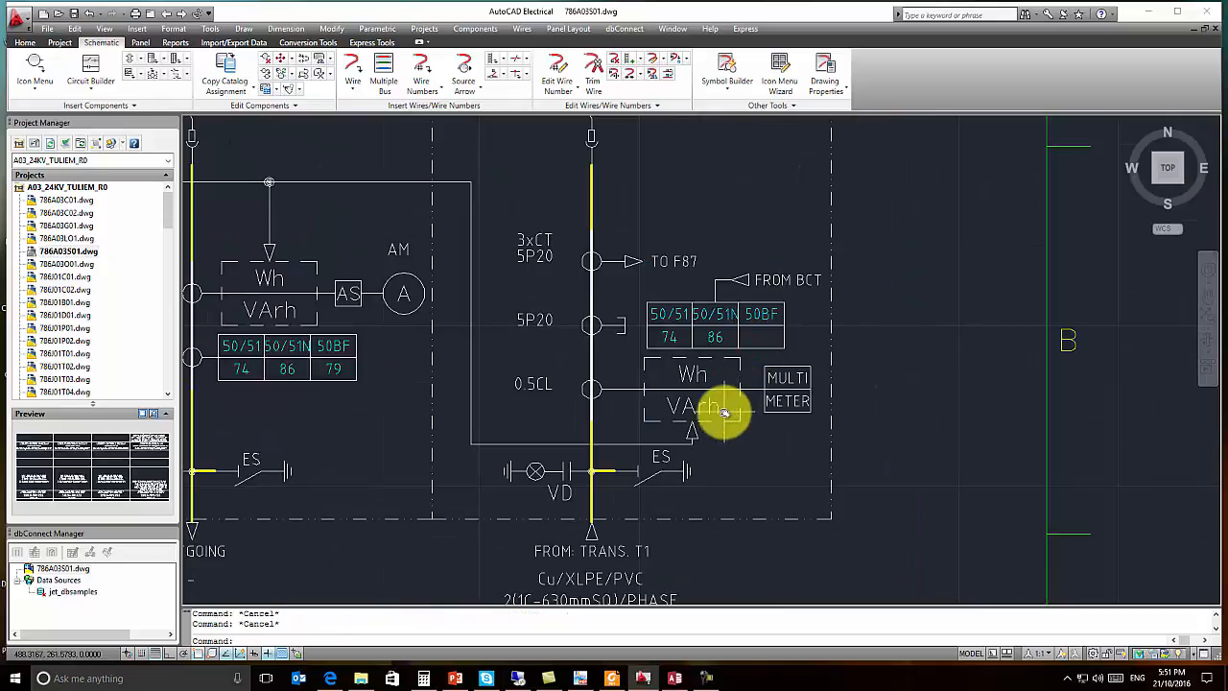
click(724, 421)
scroll(726, 424, down, 6)
key(Escape)
Step: Check the ZCT cell of the EHV-J01 column for a selectable component block
middle_drag(697, 543, 715, 407)
scroll(715, 410, up, 5)
click(620, 356)
click(901, 401)
click(609, 351)
click(754, 430)
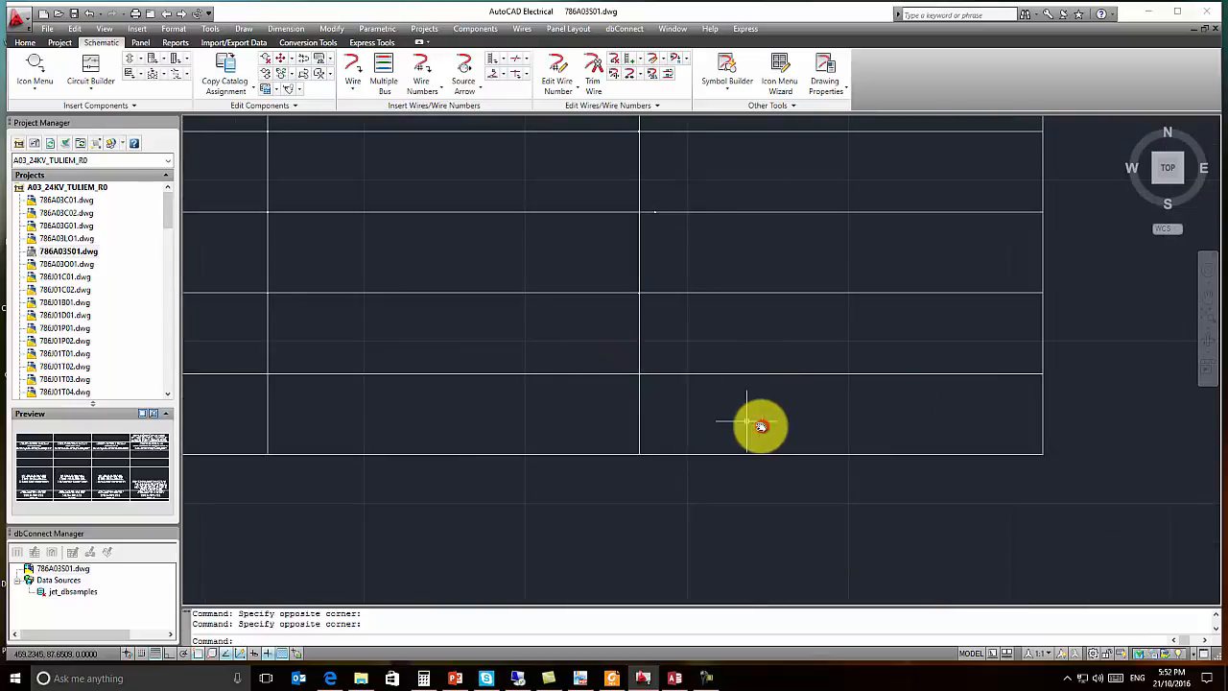
click(596, 348)
click(1094, 474)
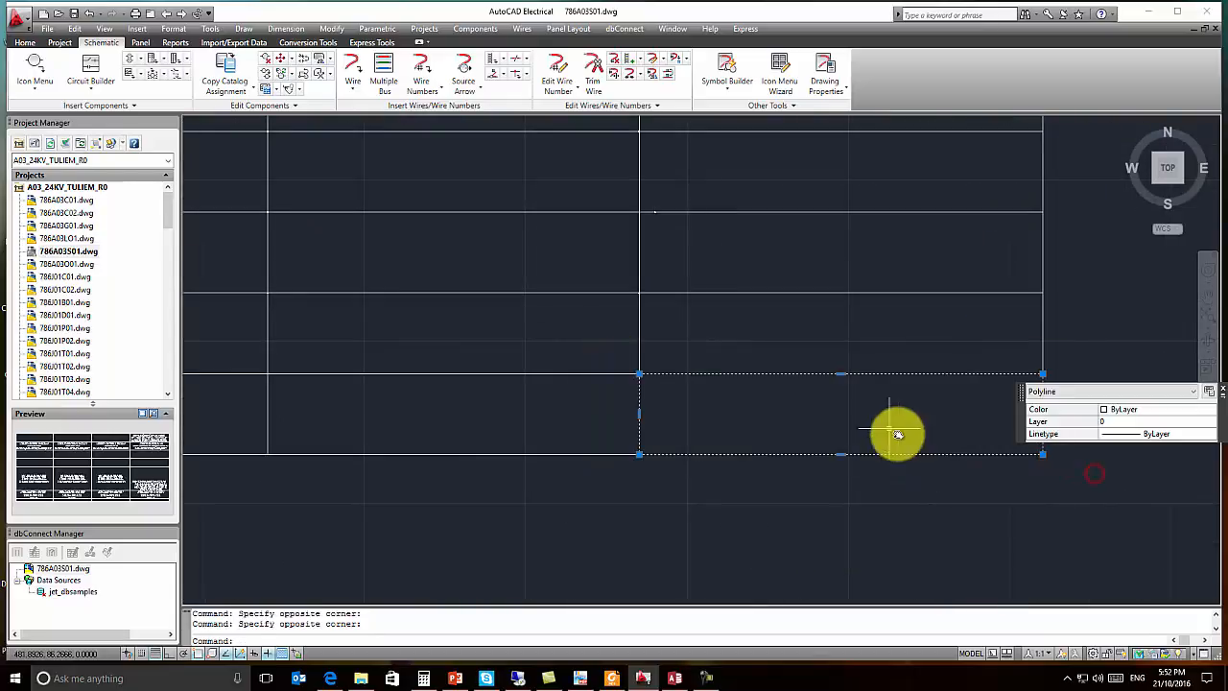
key(Escape)
click(605, 345)
click(666, 416)
key(Escape)
Step: Filter the catalog by a1700 and assign A1700,3x58/100-240/415V,3x1(5)A,50Hz,0.2CL to the EHV-J01 WHM component, saving the edit
scroll(493, 370, down, 4)
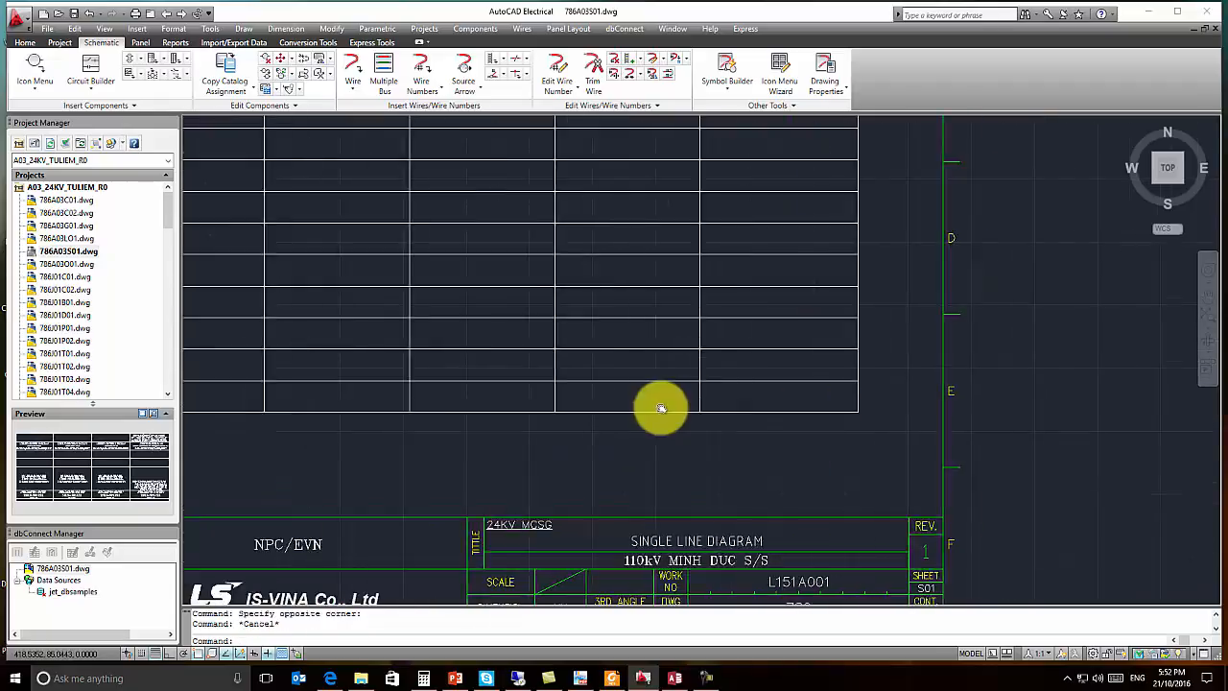
scroll(793, 374, down, 4)
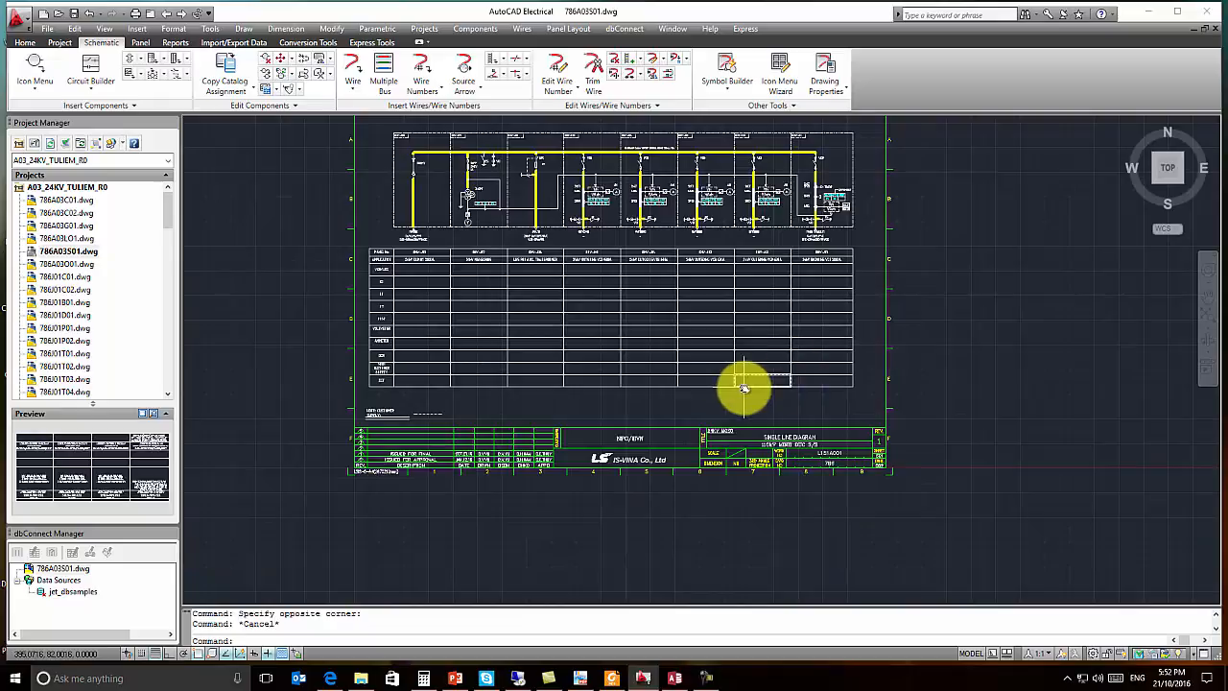
scroll(796, 370, up, 5)
click(716, 325)
click(841, 367)
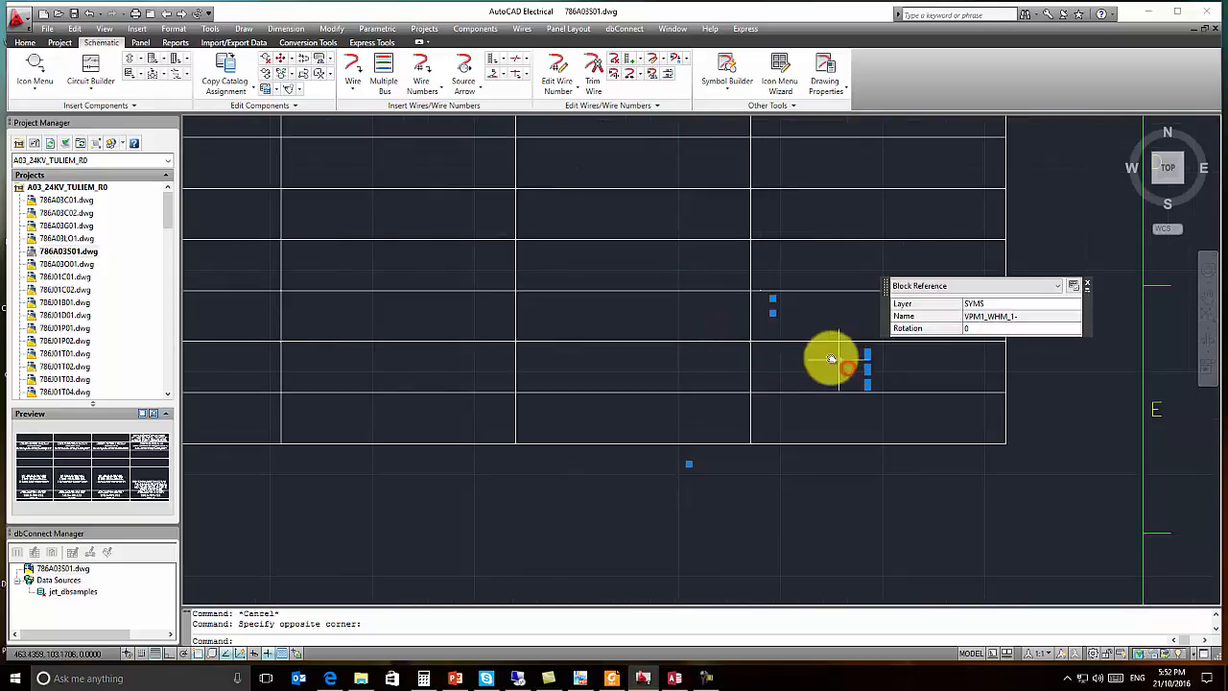
right_click(867, 365)
click(905, 435)
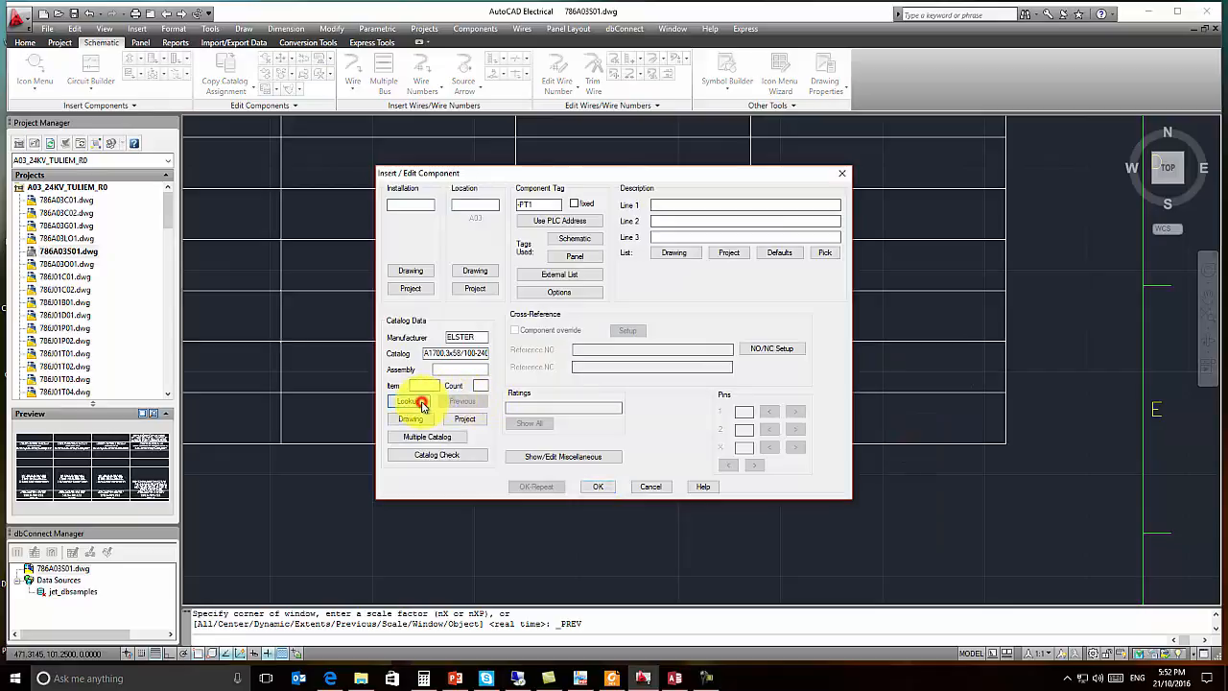
click(422, 403)
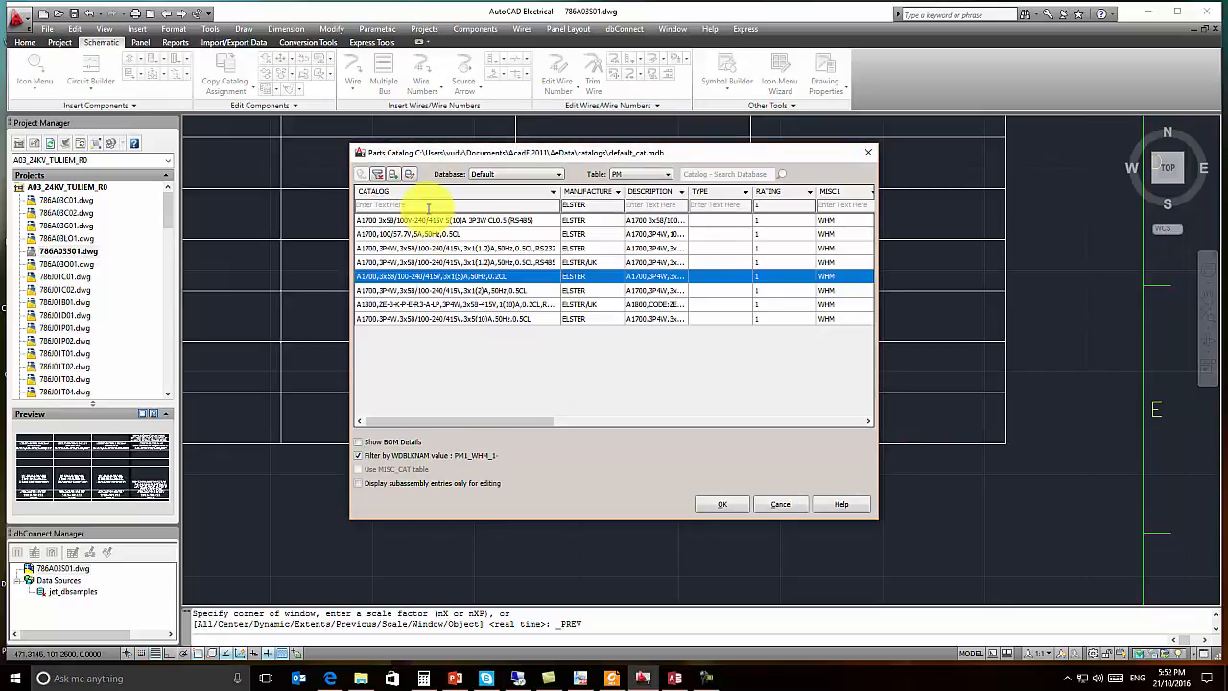
click(430, 204)
text(a1700)
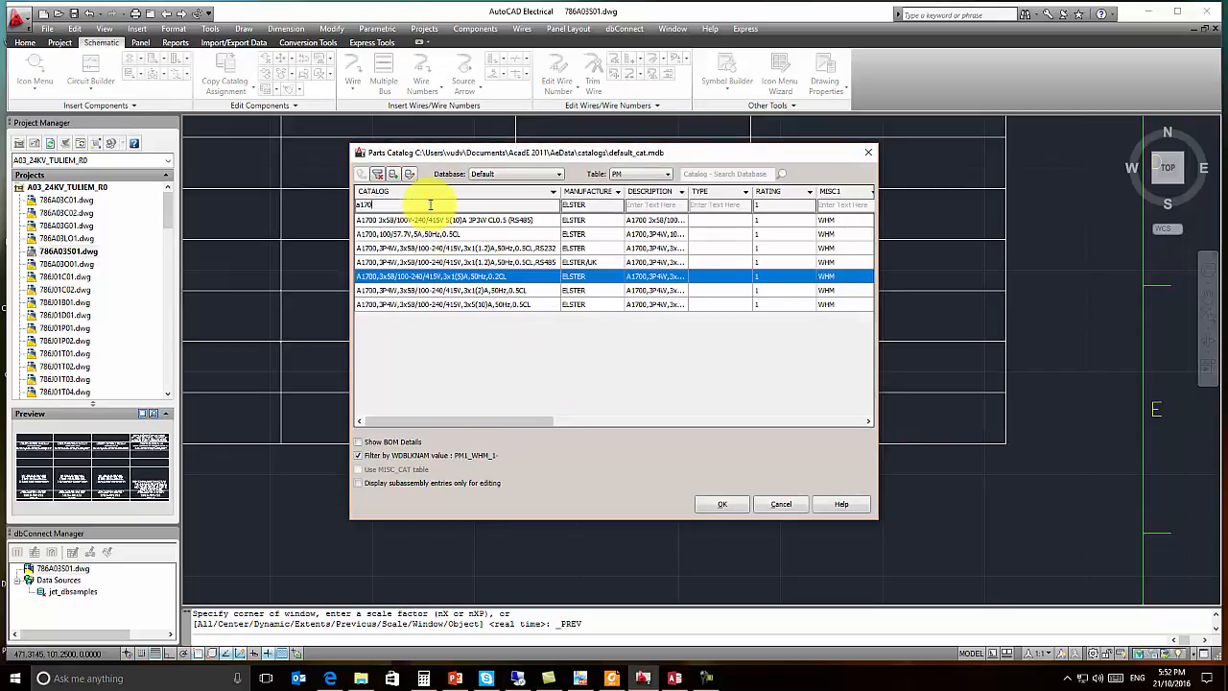
double_click(441, 278)
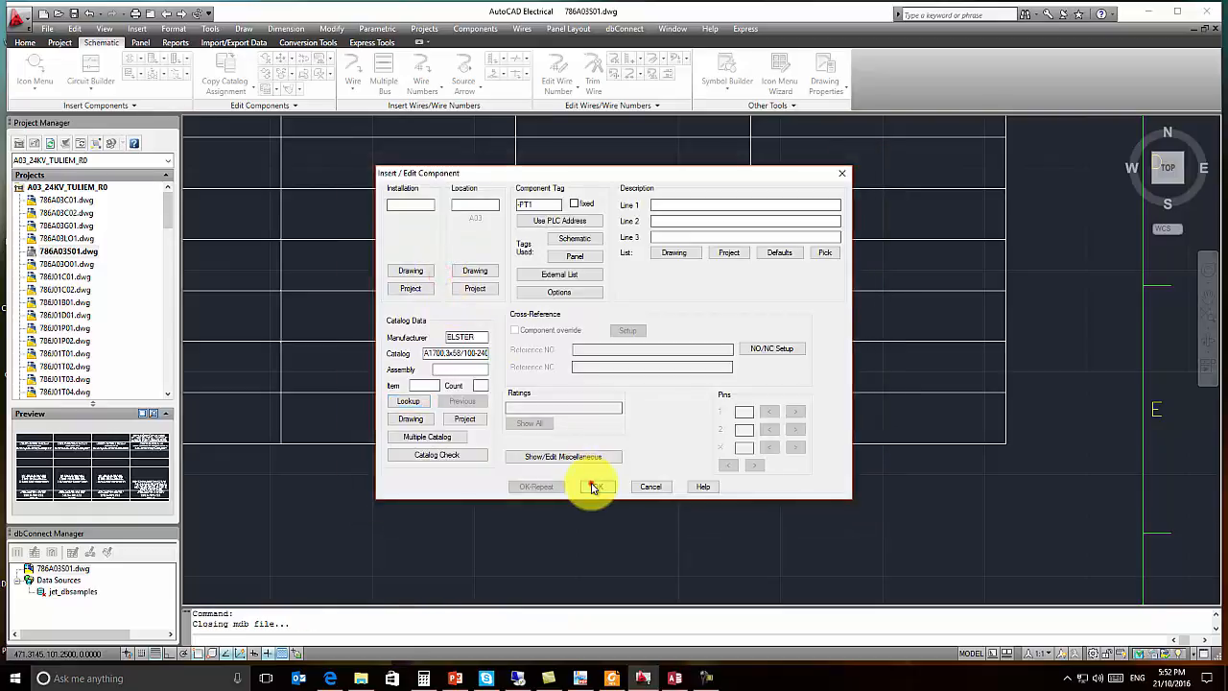
click(591, 487)
Step: Inspect the outgoing panels' symbols and the EHV-J07 measuring panel's relay symbol, and find the matching OCR row in the component table
scroll(660, 467, down, 5)
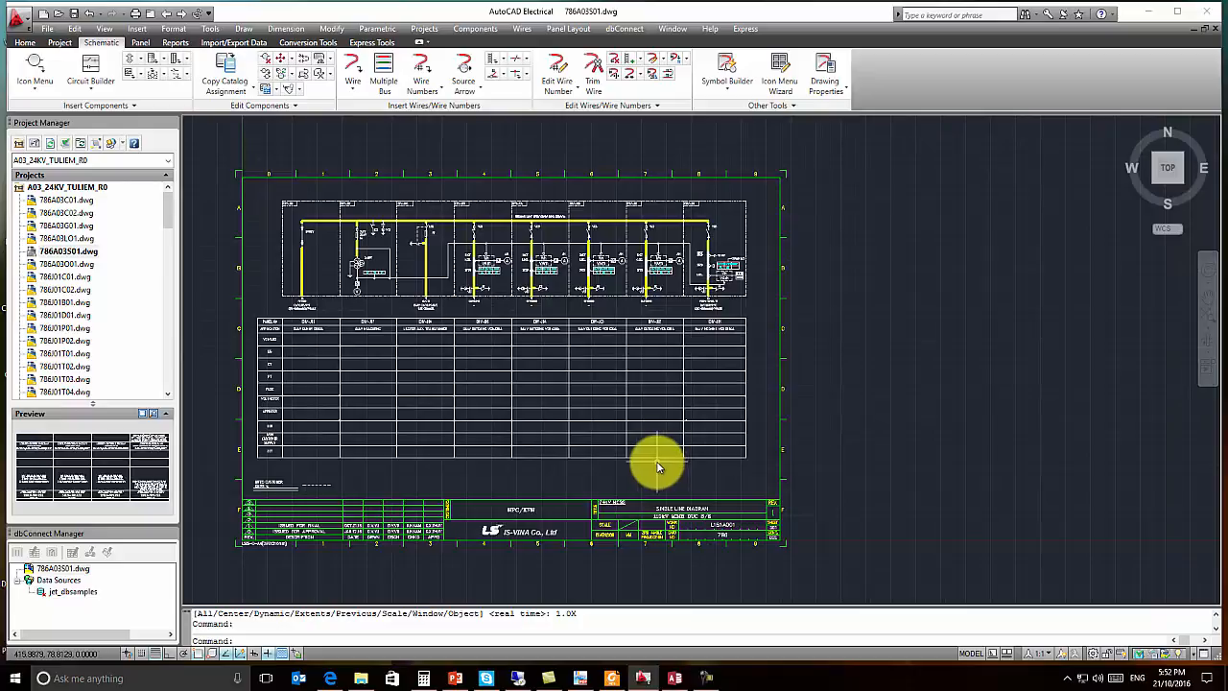
scroll(662, 277, up, 4)
middle_drag(510, 308, 836, 315)
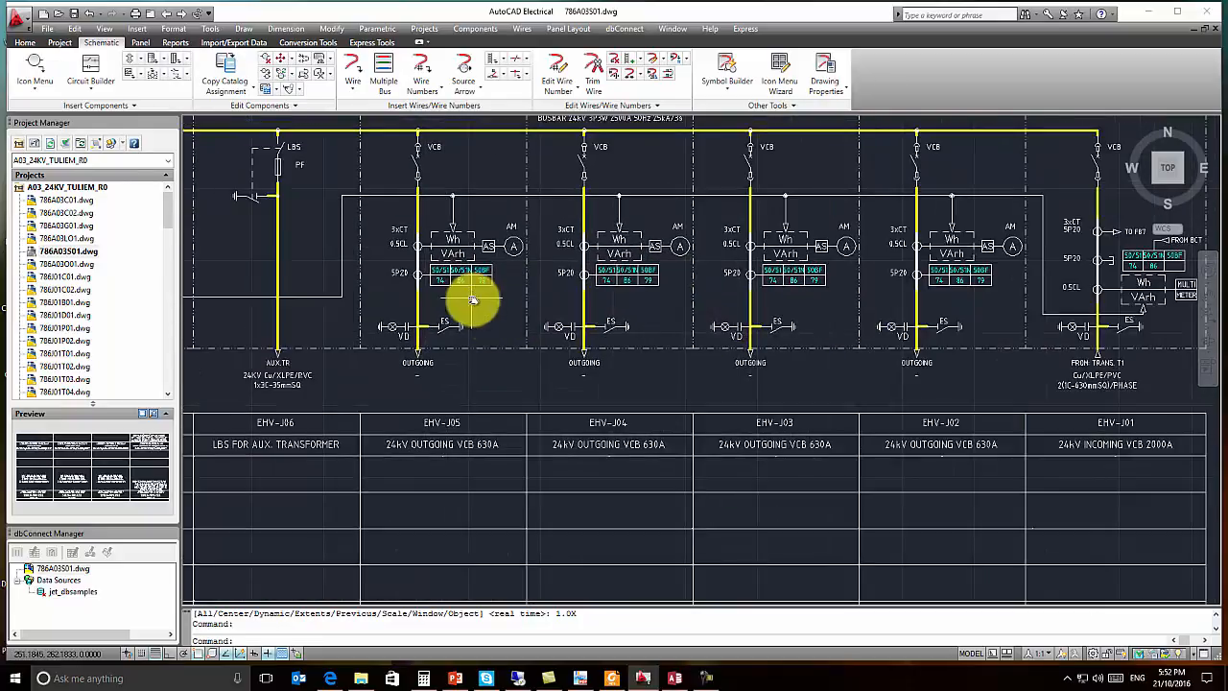
key(Escape)
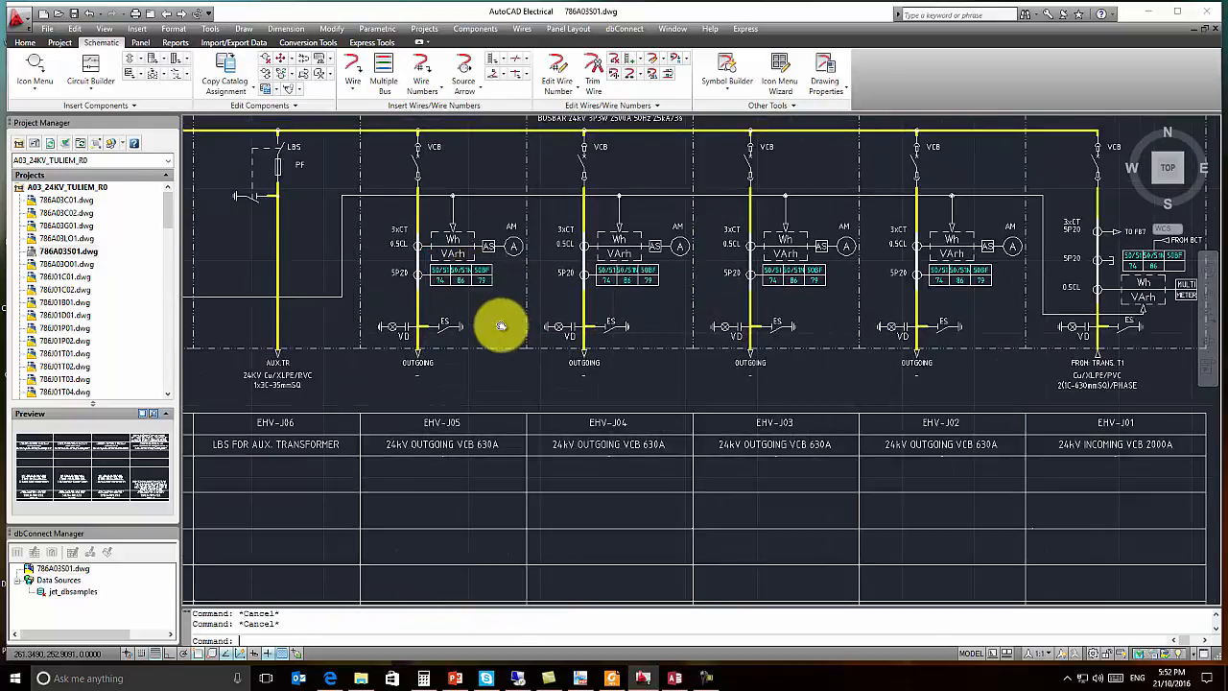
scroll(491, 323, down, 4)
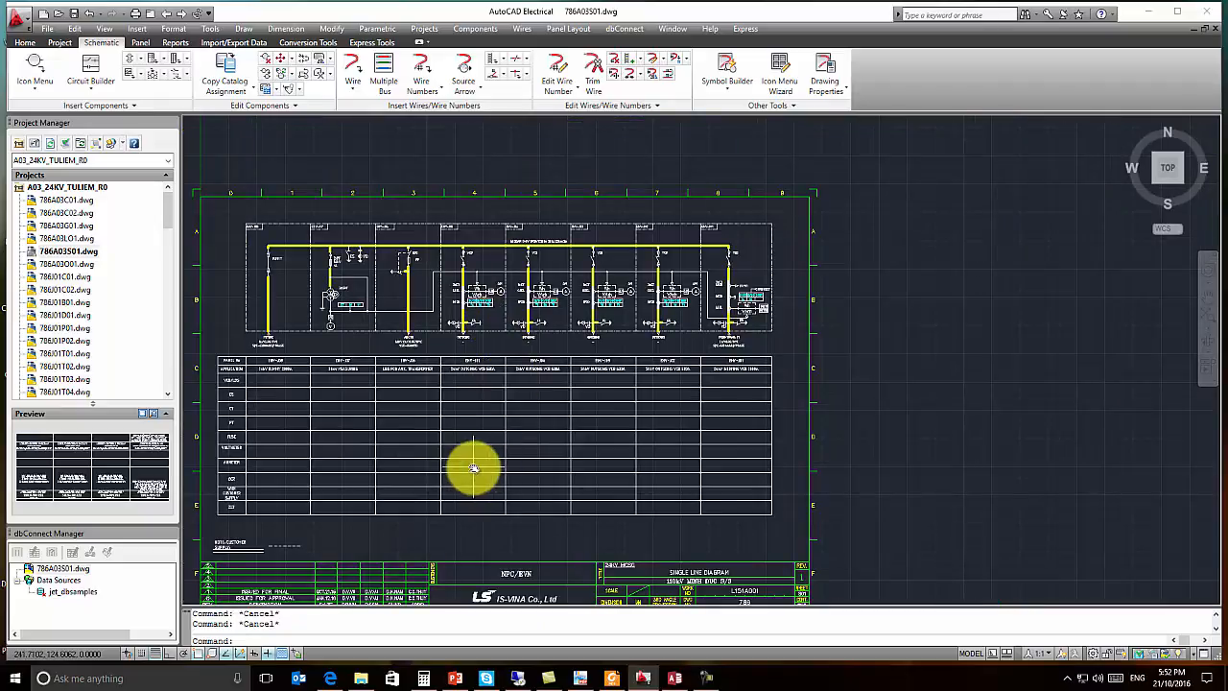
scroll(442, 466, up, 5)
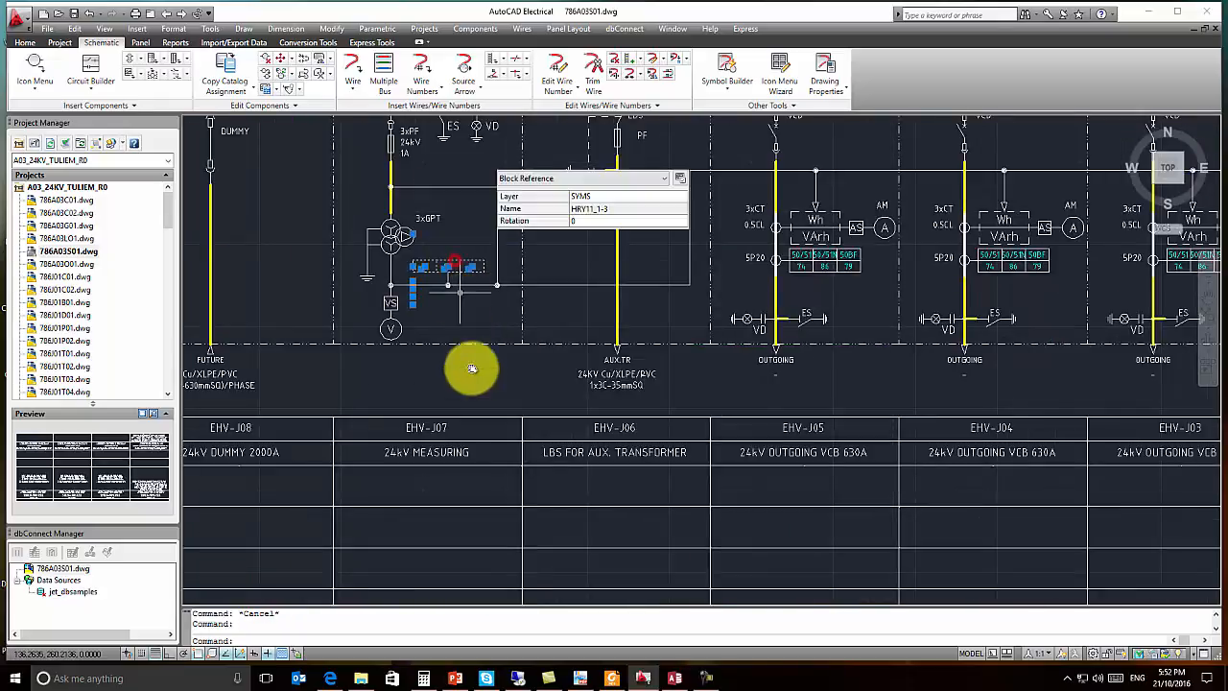
scroll(471, 370, down, 5)
scroll(474, 399, up, 5)
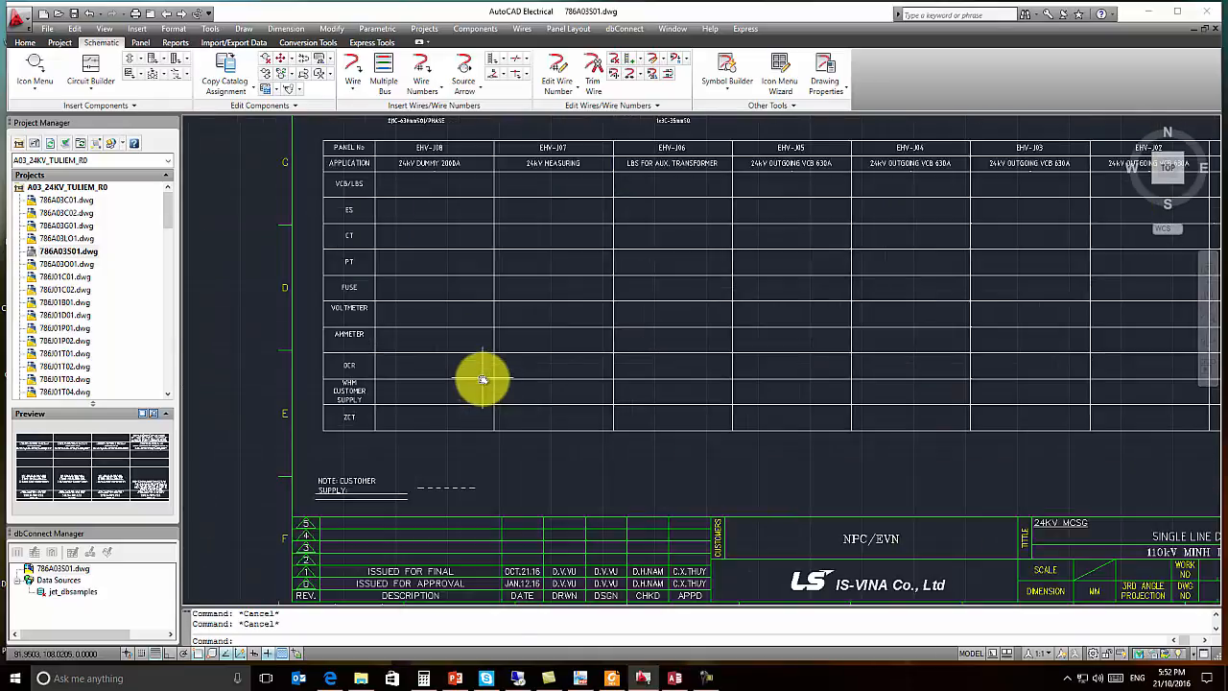
Step: Filter the catalog by p141, assign P141-316A6M0468J to the relay in the EHV-J07 OCR cell and save the edit
scroll(485, 365, up, 4)
click(447, 335)
click(566, 379)
right_click(597, 379)
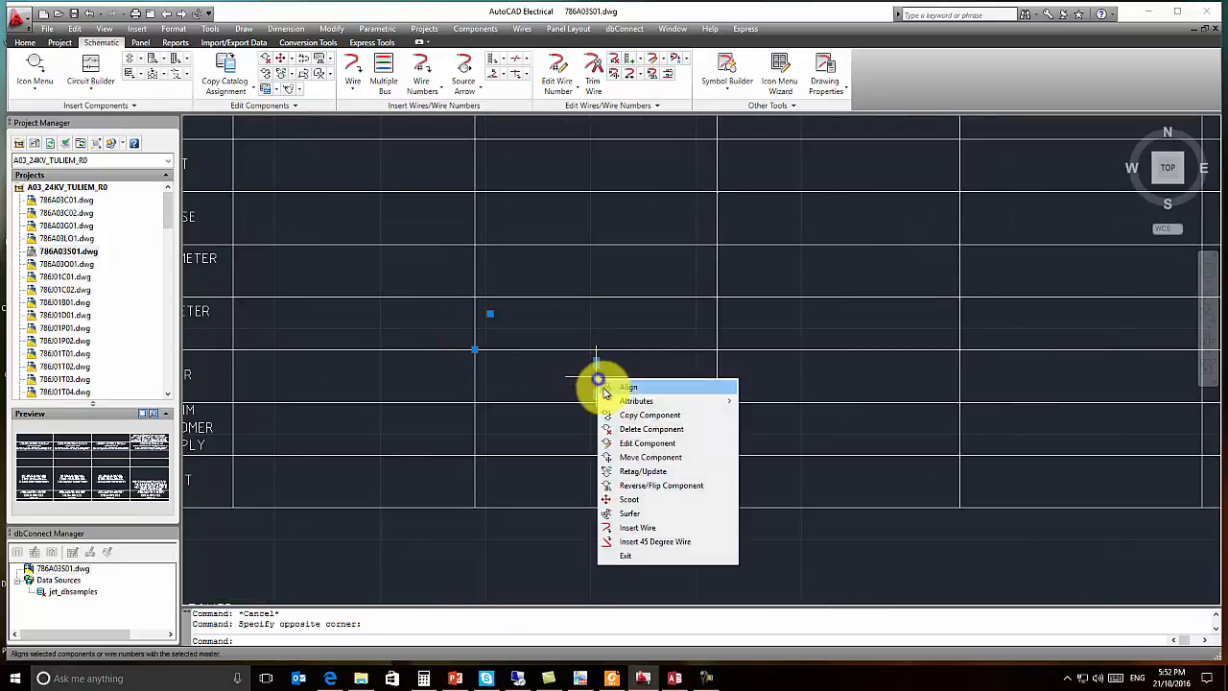
click(625, 438)
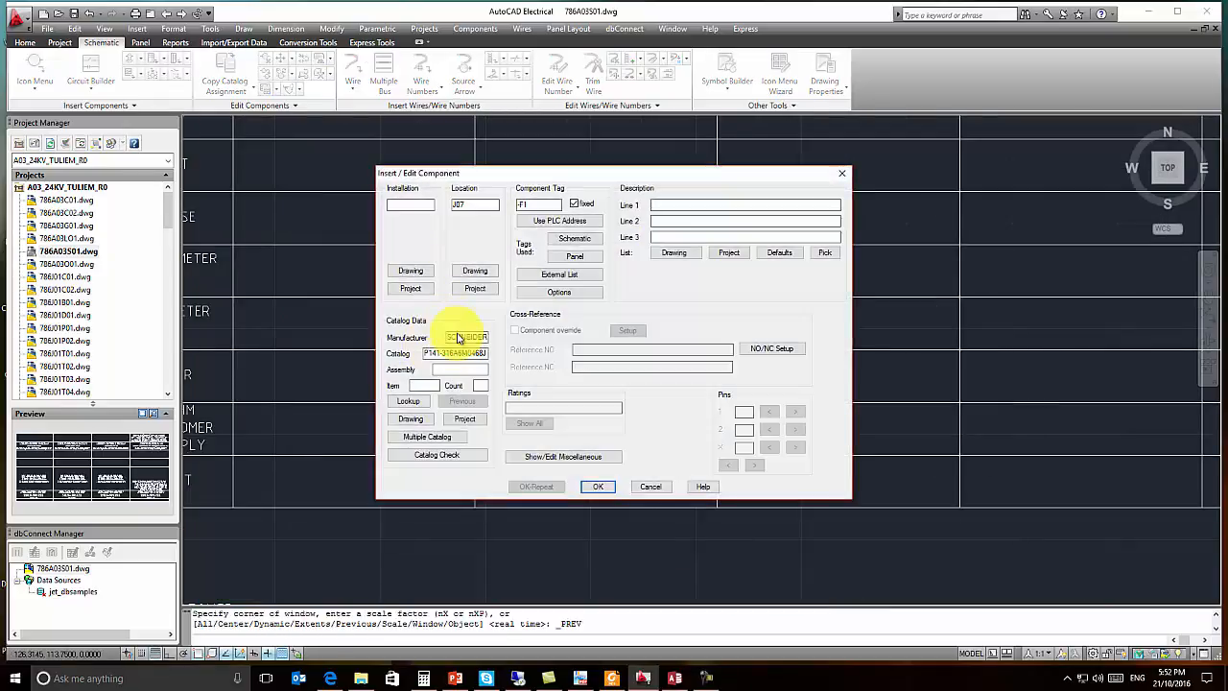
click(418, 401)
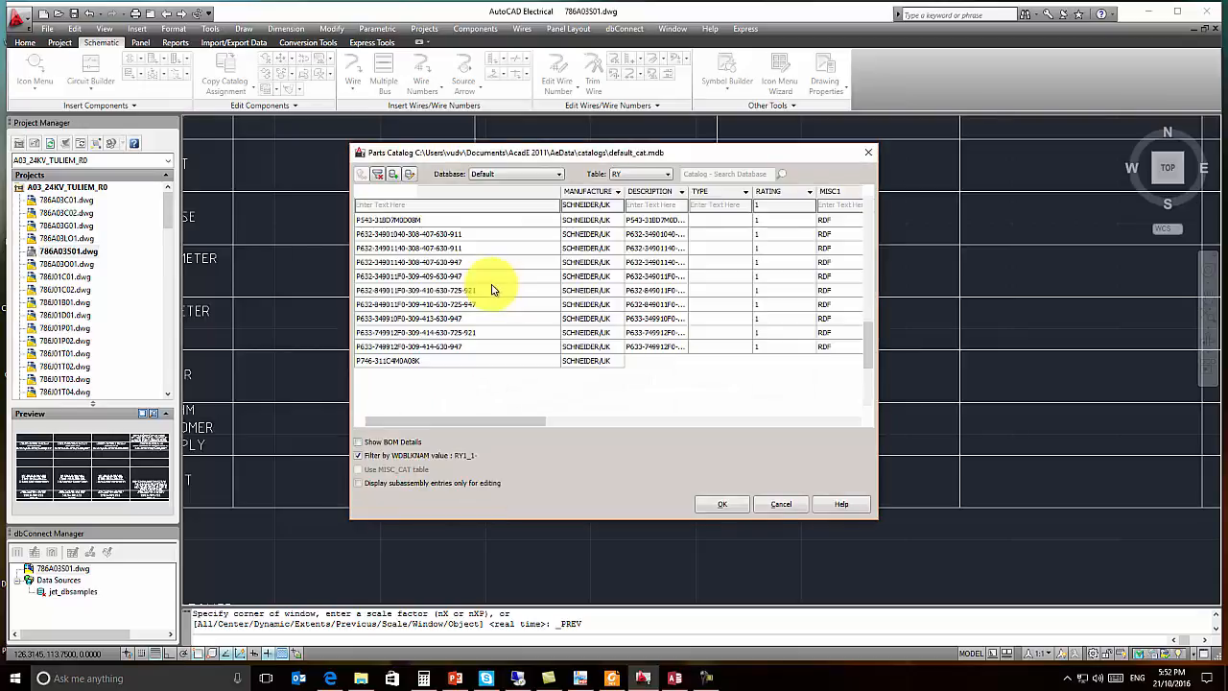
click(427, 205)
text(p)
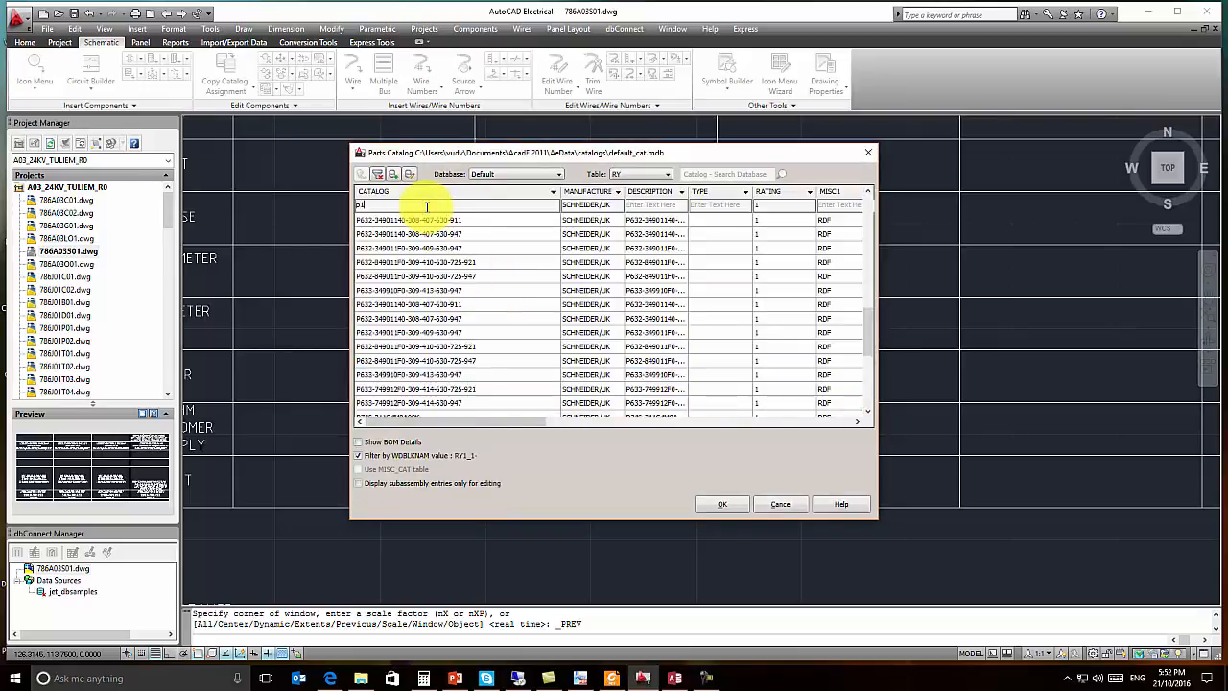
text(141)
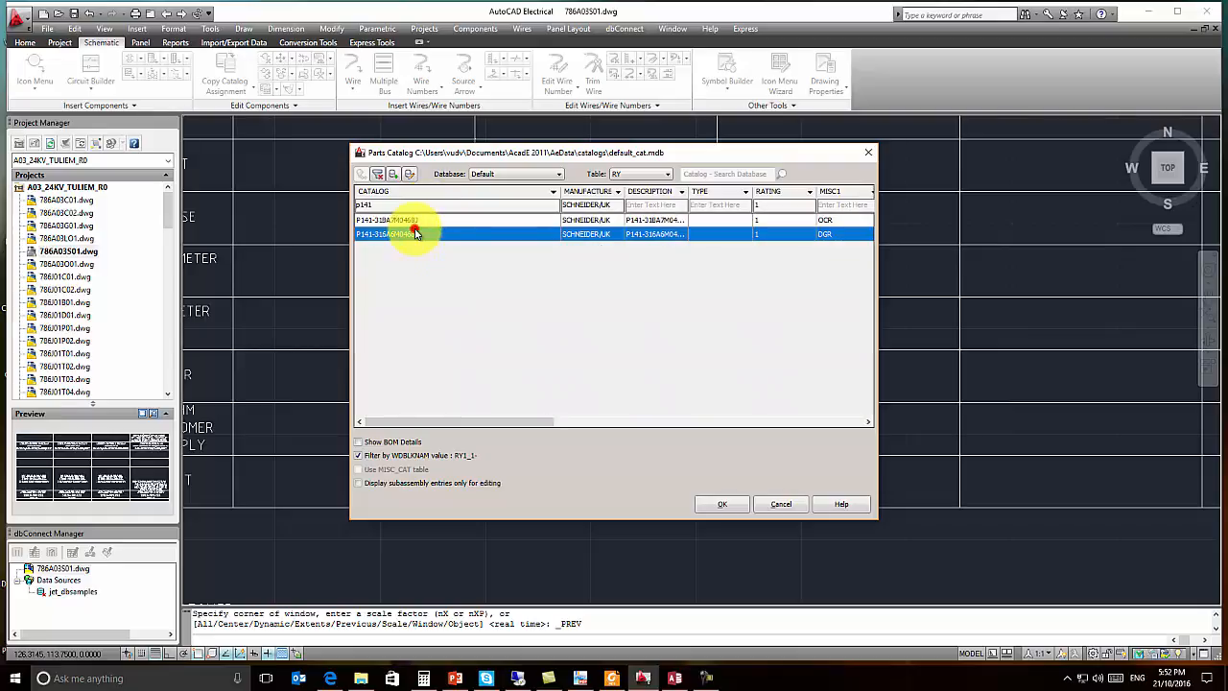
double_click(415, 233)
click(596, 486)
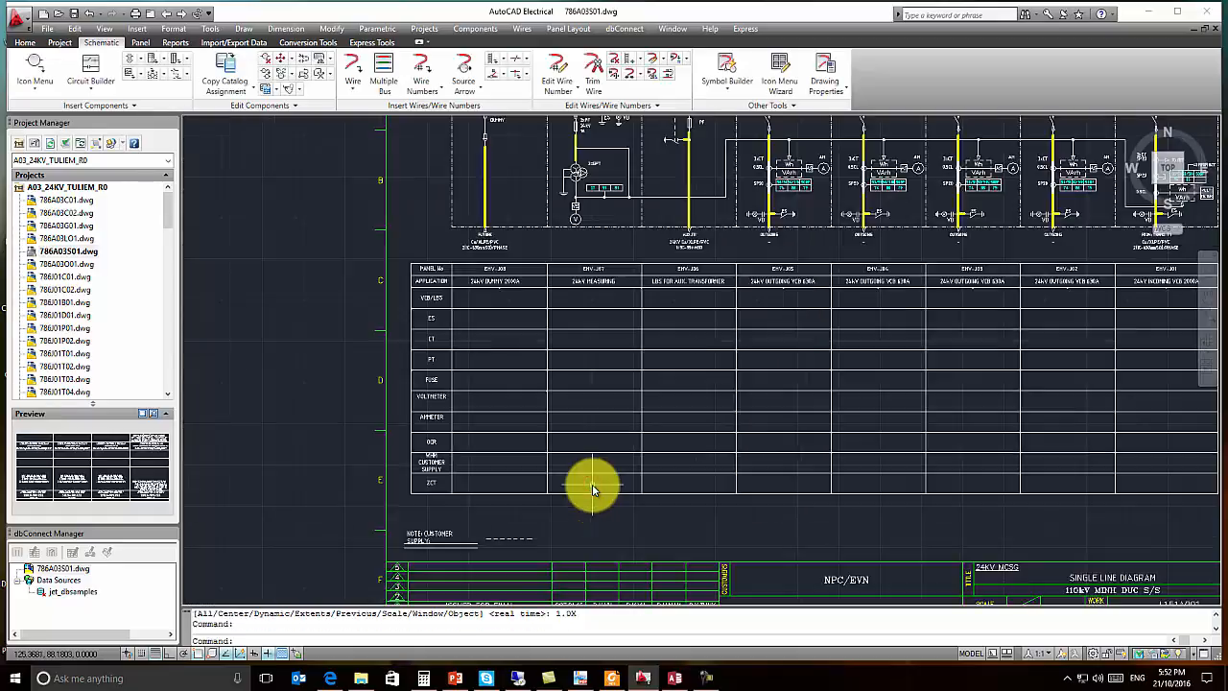
Step: Highlight the protection relay symbols of outgoing panels EHV-J05, EHV-J04 and EHV-J03 for review, then clear the selection
middle_drag(734, 451, 521, 493)
click(606, 240)
click(707, 242)
click(806, 244)
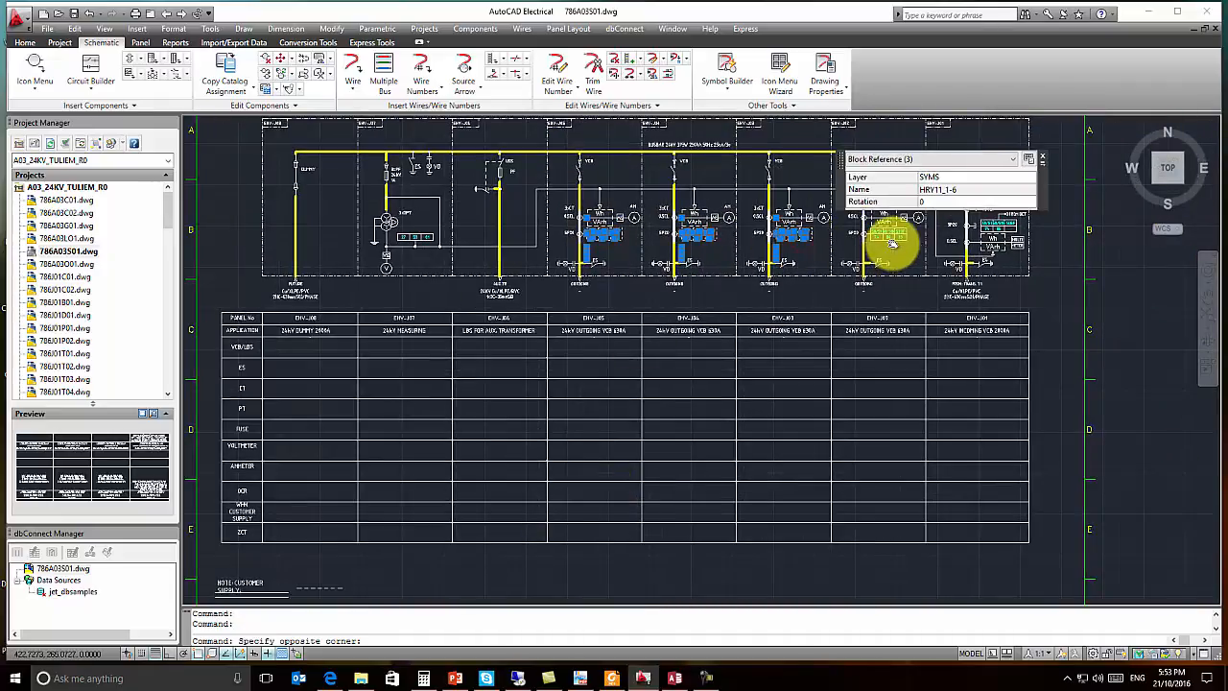
key(Escape)
key(Escape)
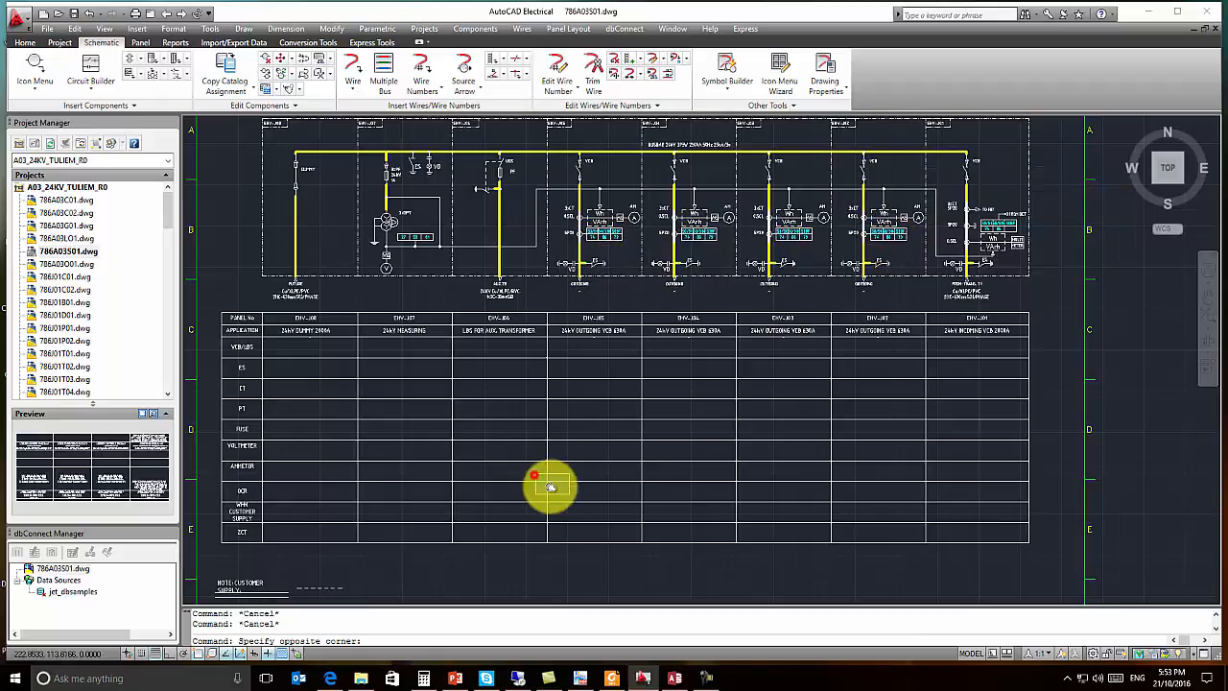
Step: Review the EHV-J05 OCR relay's catalog data and the available Schneider relay parts, closing both dialogs without changes
click(589, 499)
right_click(589, 493)
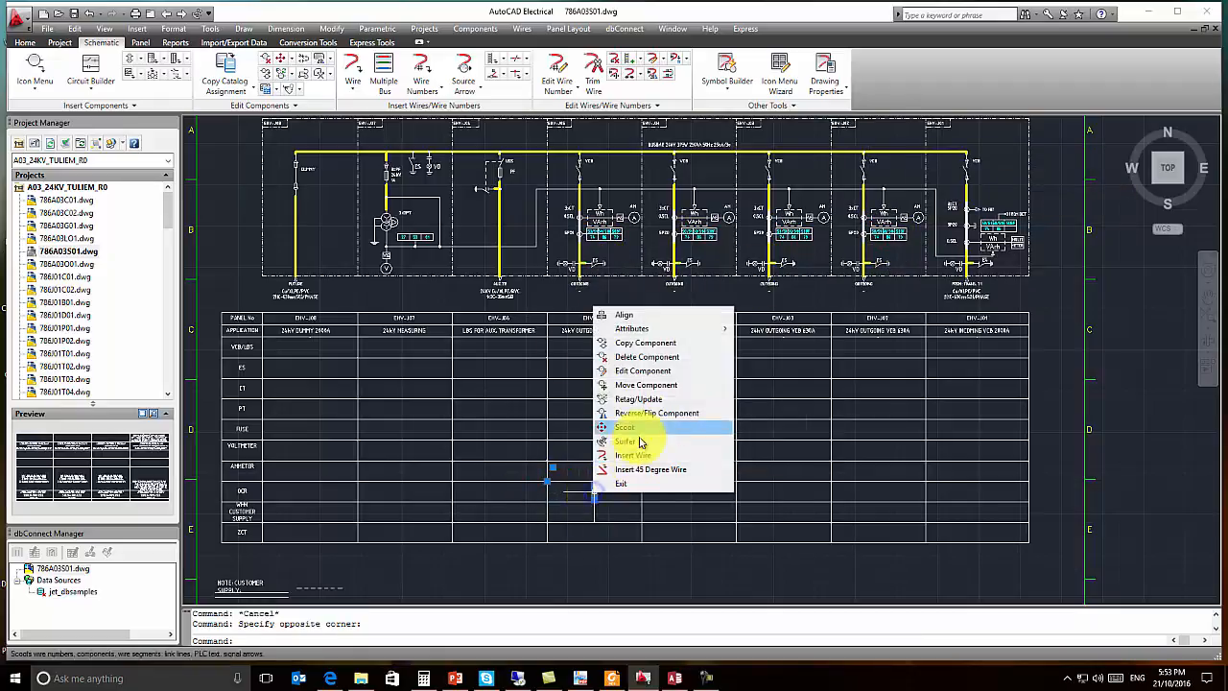
click(637, 370)
click(416, 401)
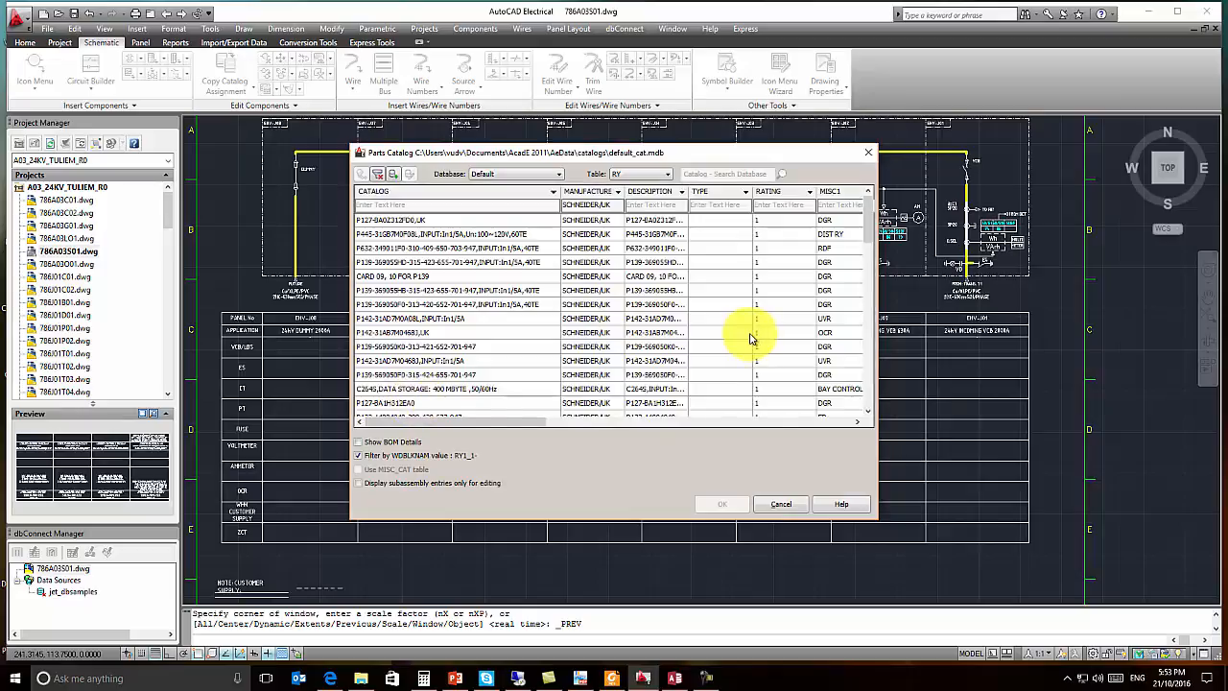
drag(744, 158, 1050, 218)
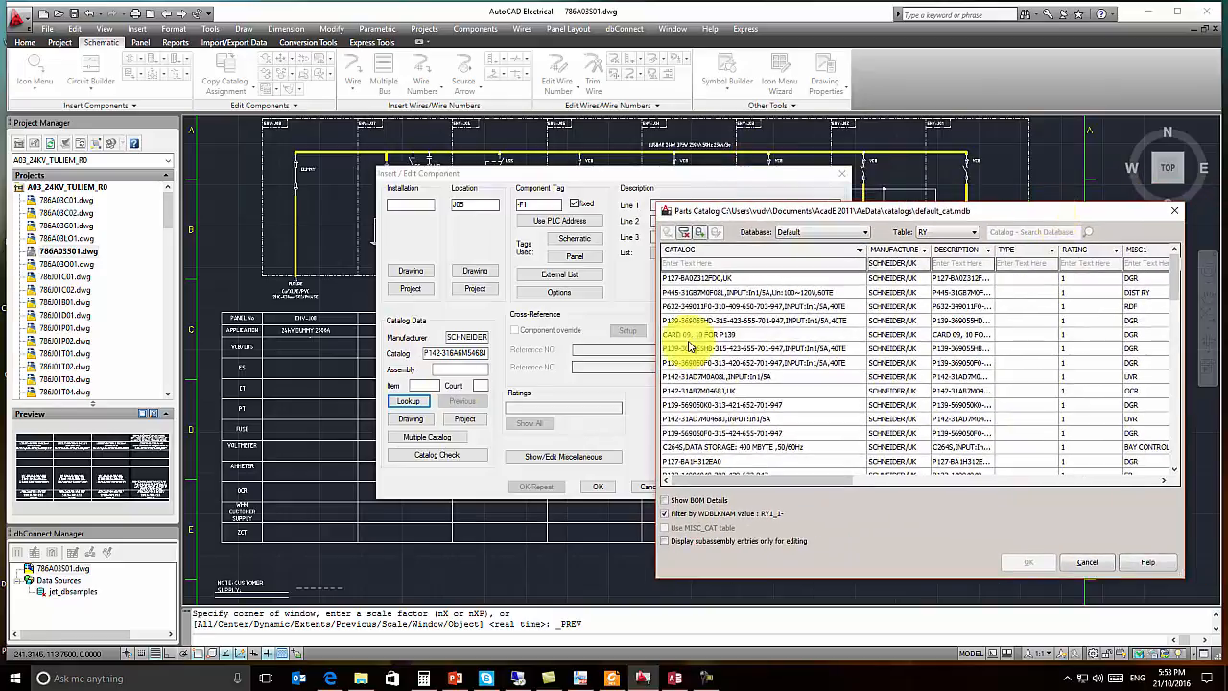
click(703, 266)
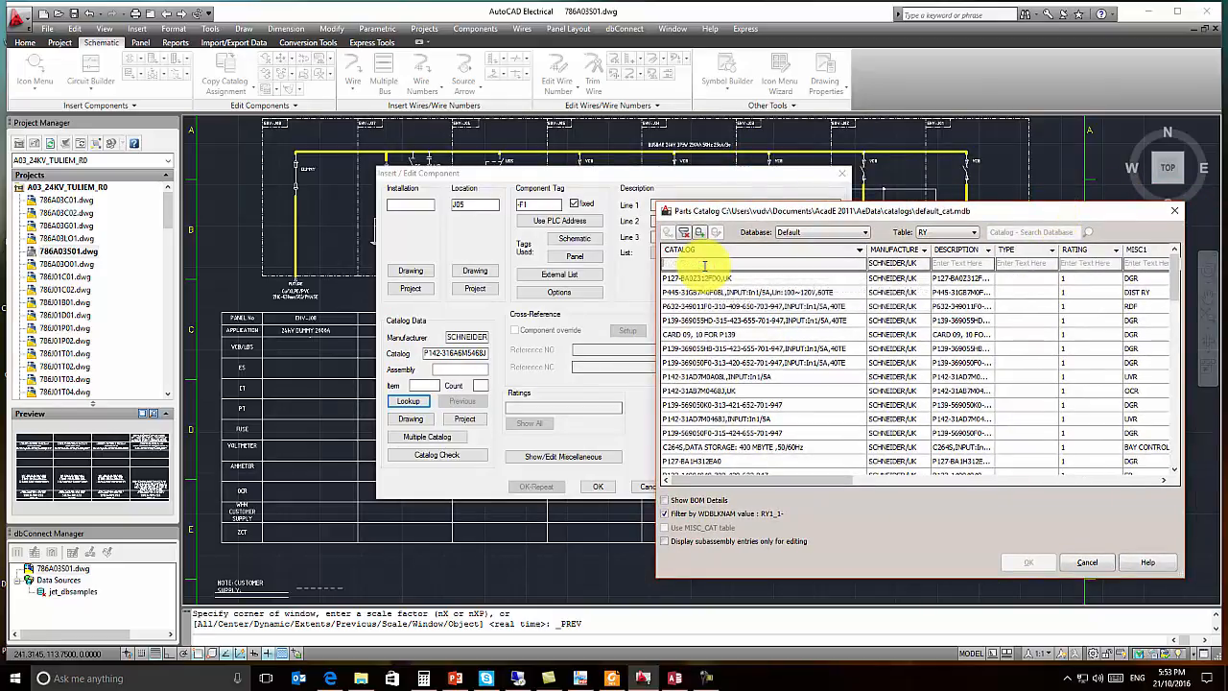
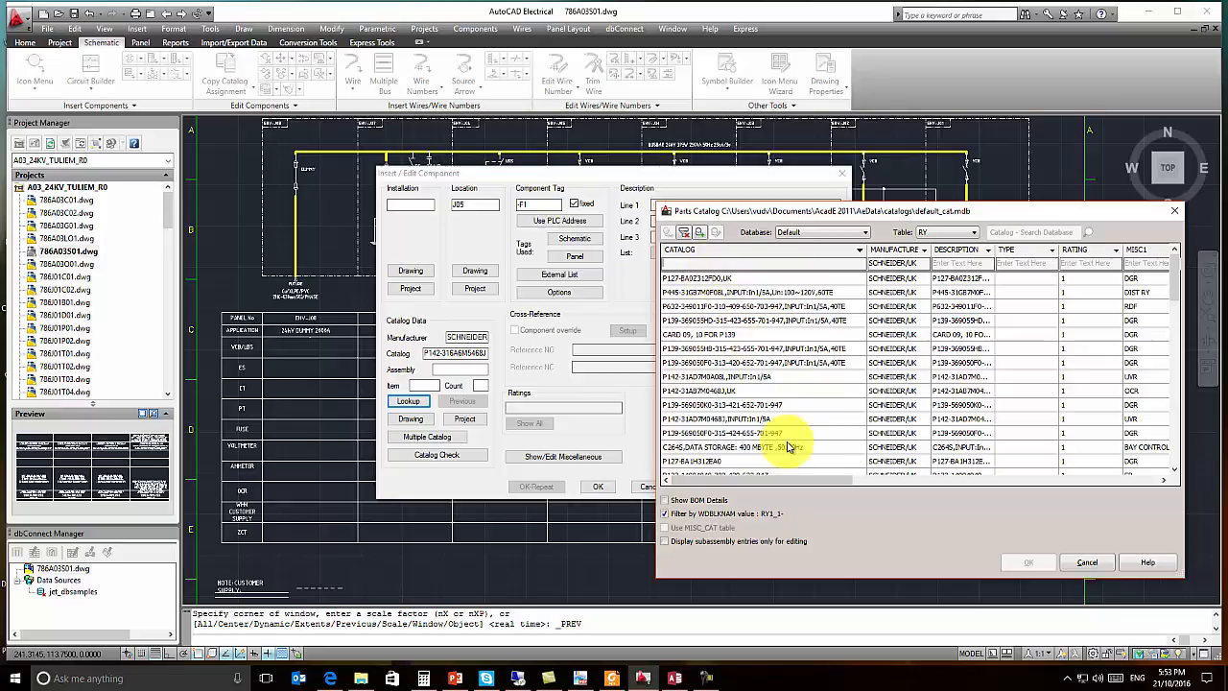
click(1079, 562)
click(655, 486)
Step: Assign ELSTER part A1700,3x58/100-240/415V,3x1(5)A,50Hz,0.2CL to the watt-hour meter in the EHV-J05 WHM cell and save the edit
scroll(629, 496, down, 1)
scroll(625, 324, up, 5)
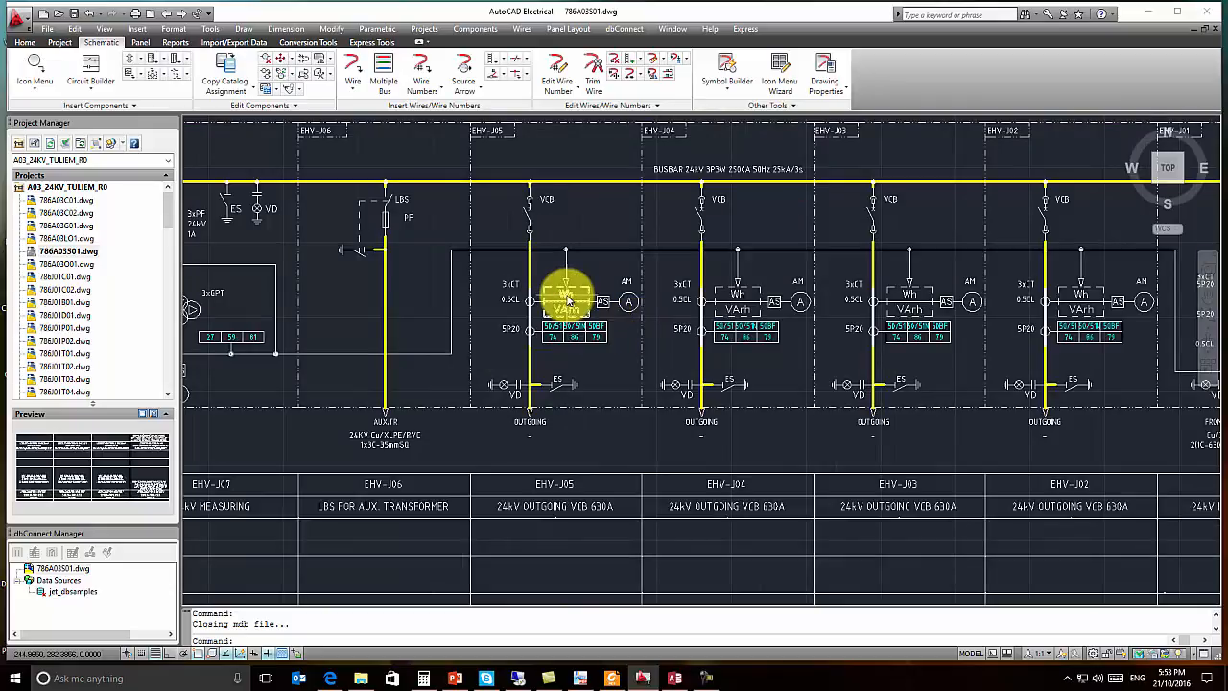
middle_drag(619, 496, 633, 391)
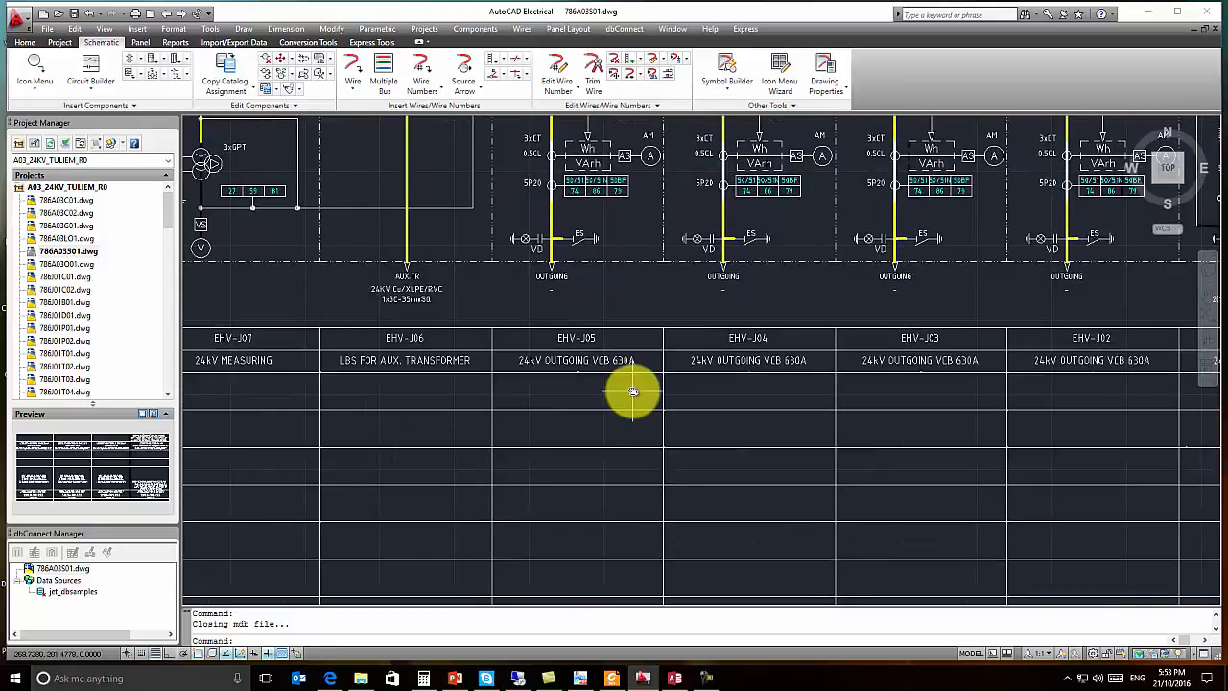
scroll(633, 391, down, 2)
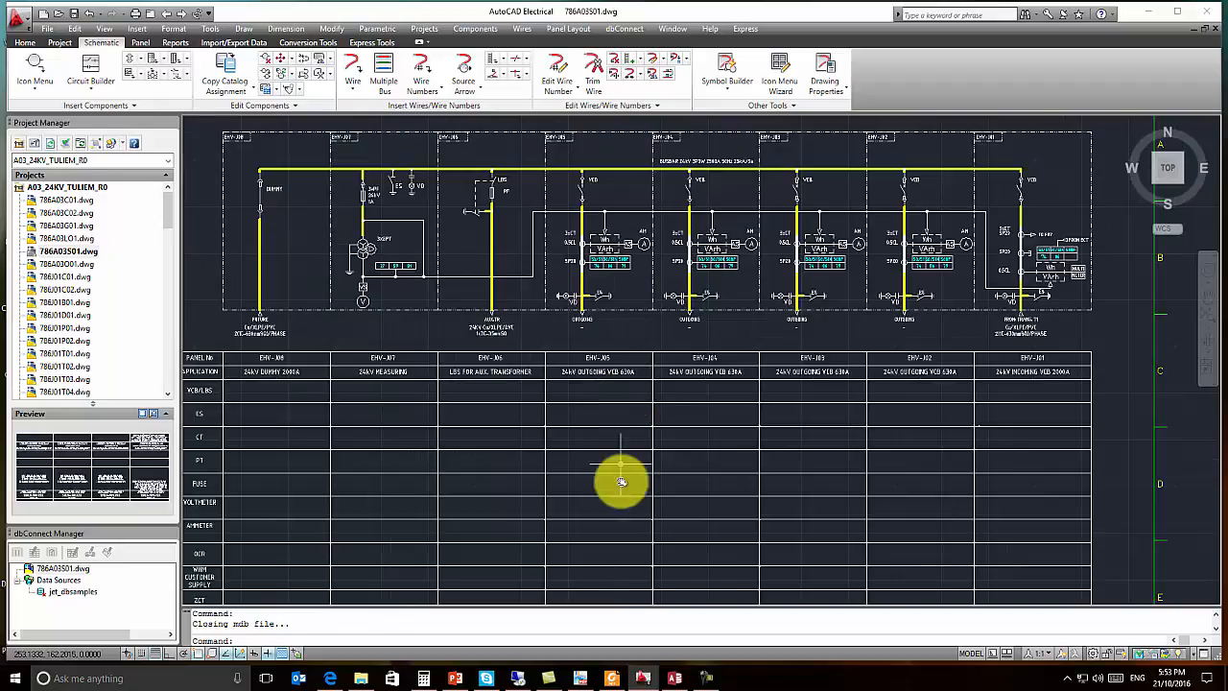
middle_drag(620, 472, 639, 400)
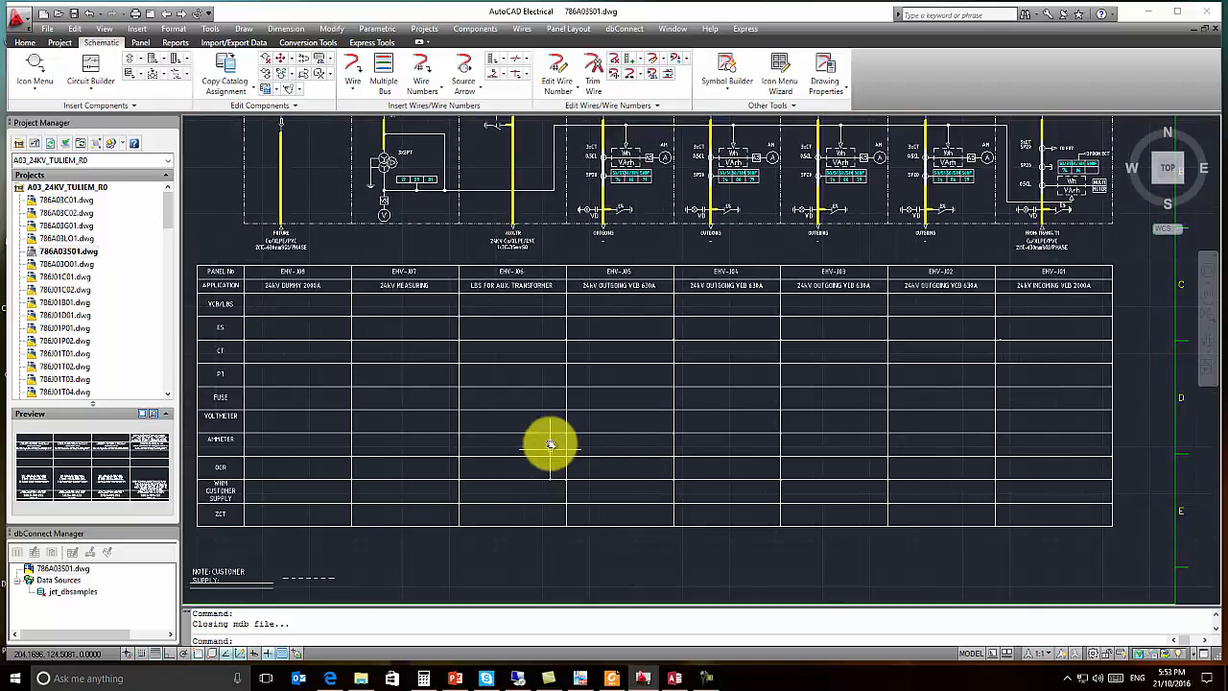
scroll(564, 477, up, 3)
middle_drag(550, 496, 726, 432)
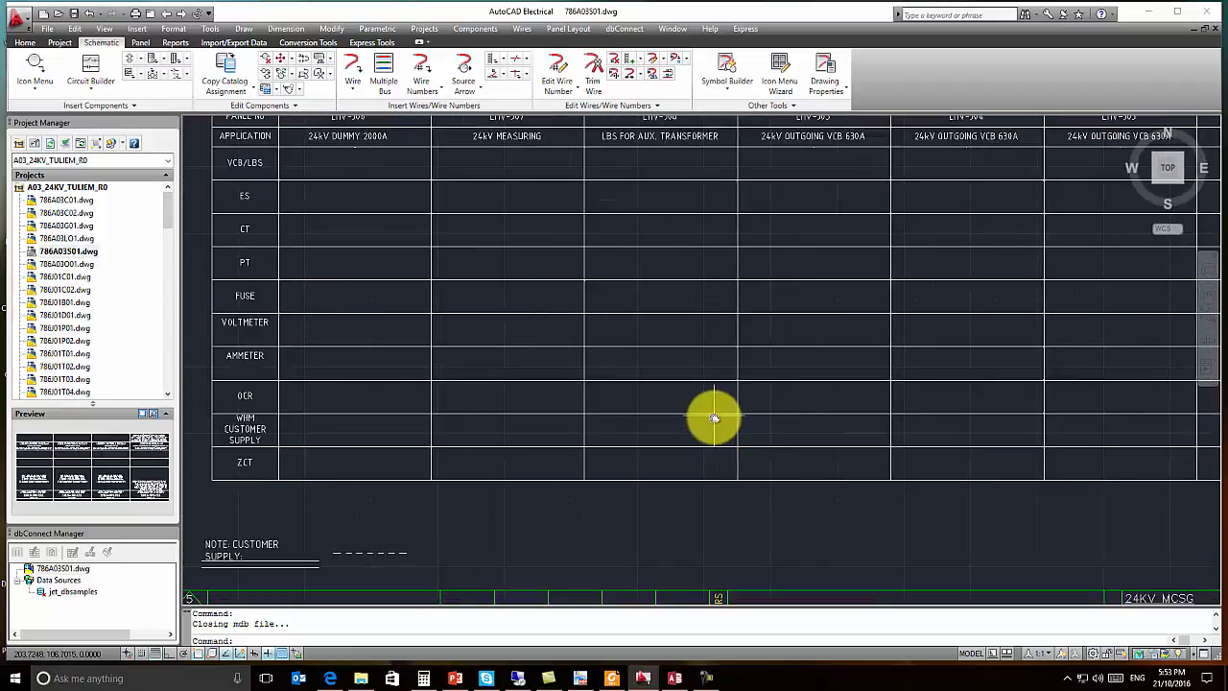
click(708, 399)
click(811, 436)
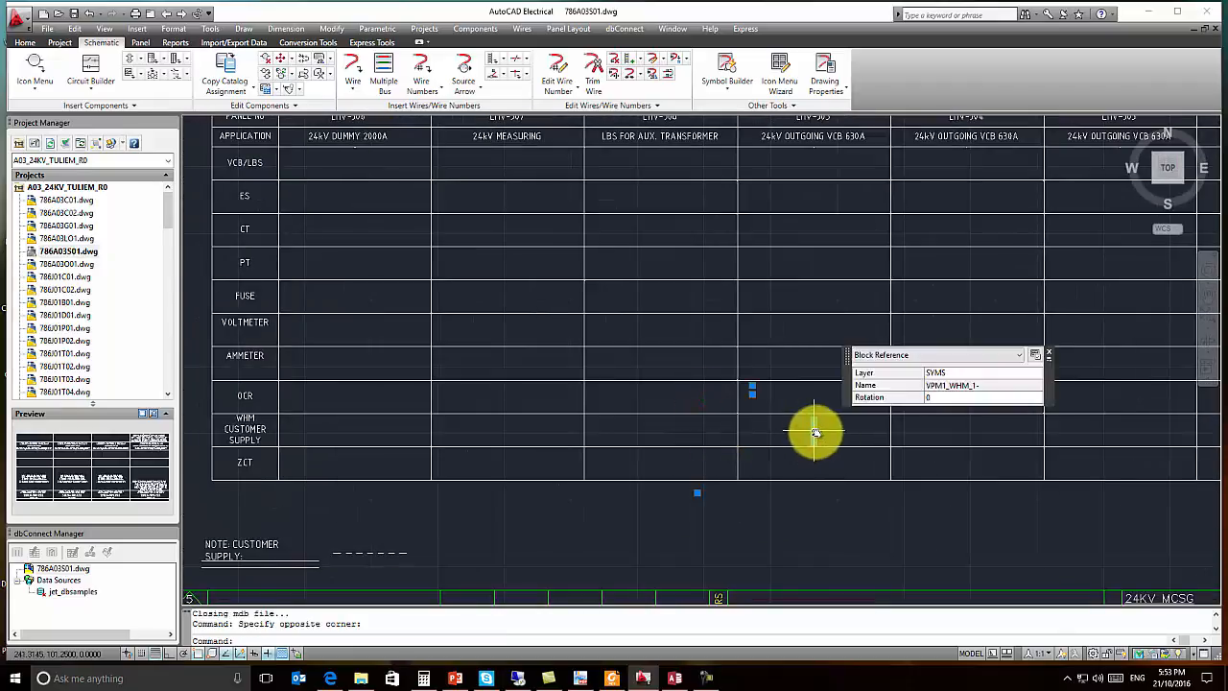
right_click(815, 433)
click(845, 494)
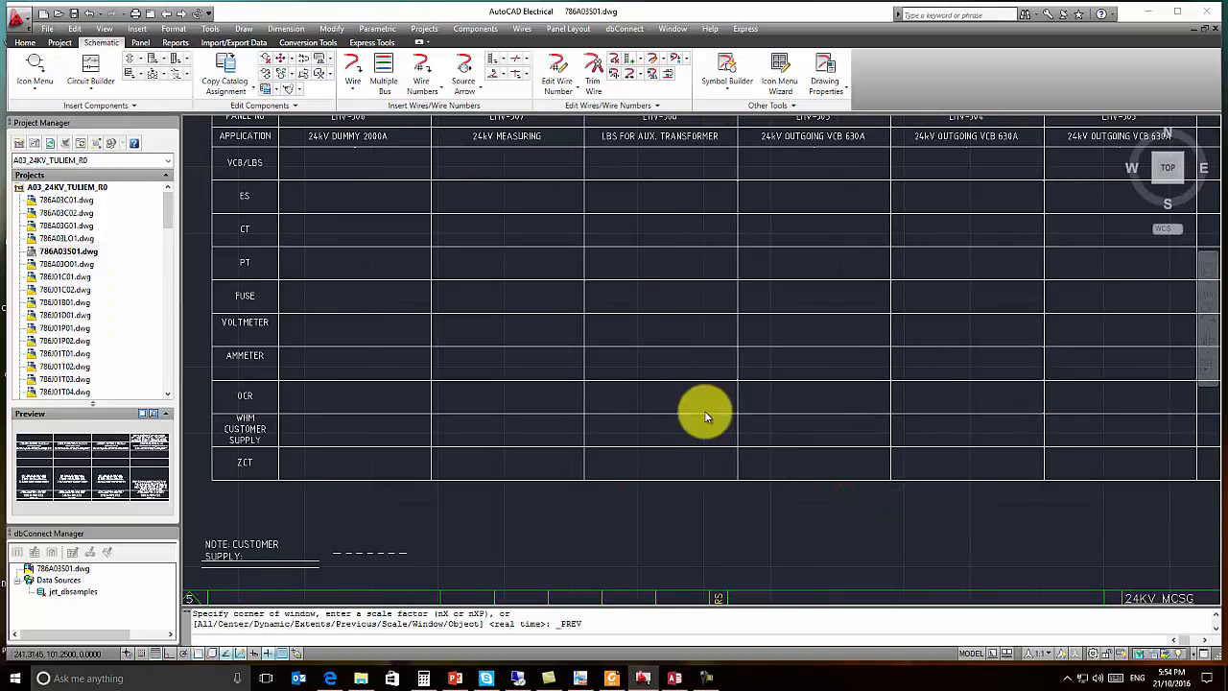
click(432, 402)
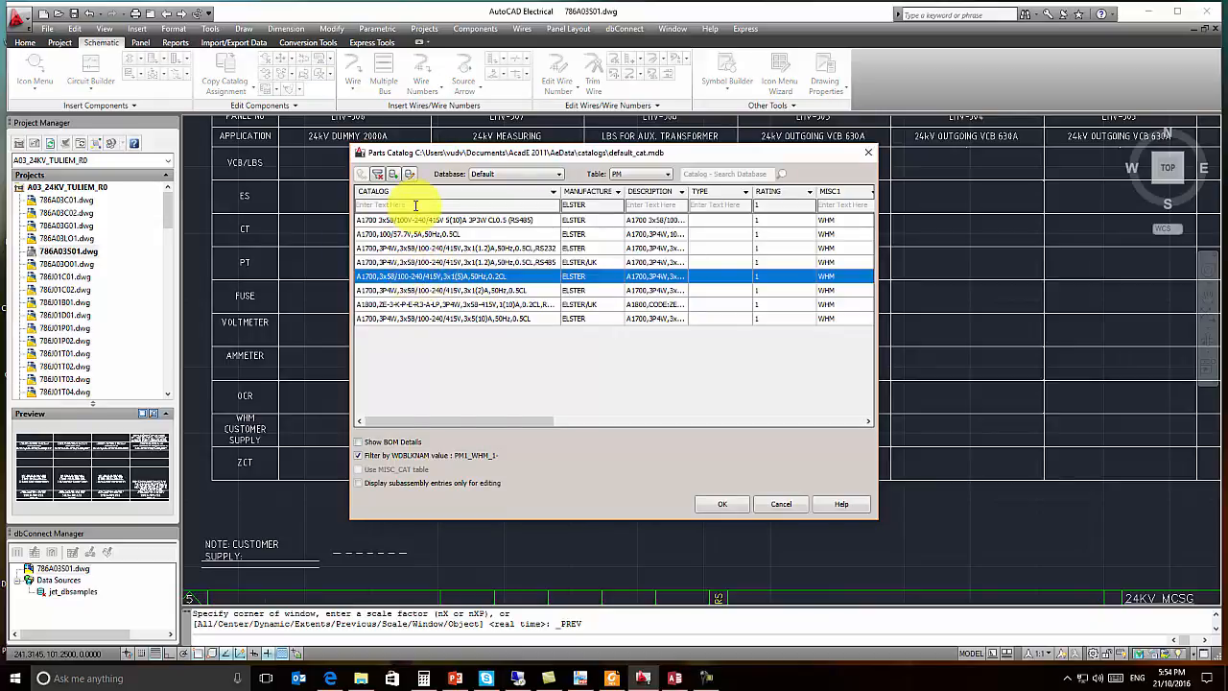
double_click(408, 275)
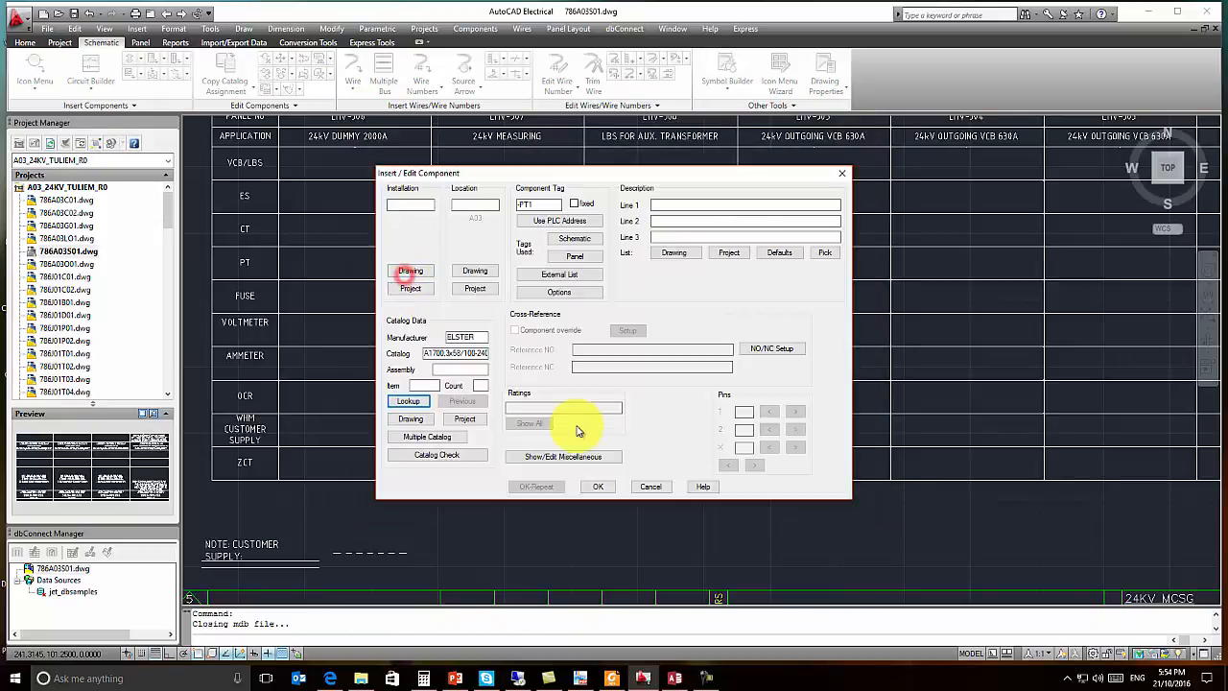
click(593, 487)
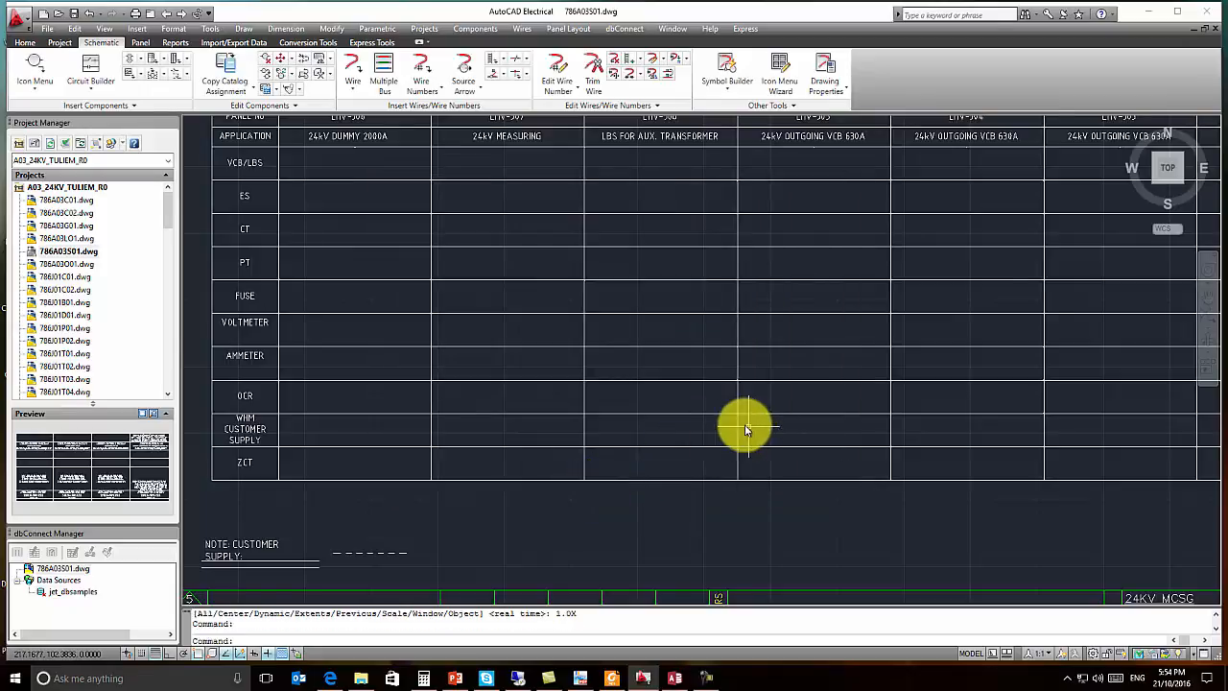
Step: Start Copy Catalog Assignment with the EHV-J05 watt-hour meter as master and accept its ELSTER part data
scroll(749, 430, up, 2)
scroll(685, 397, down, 8)
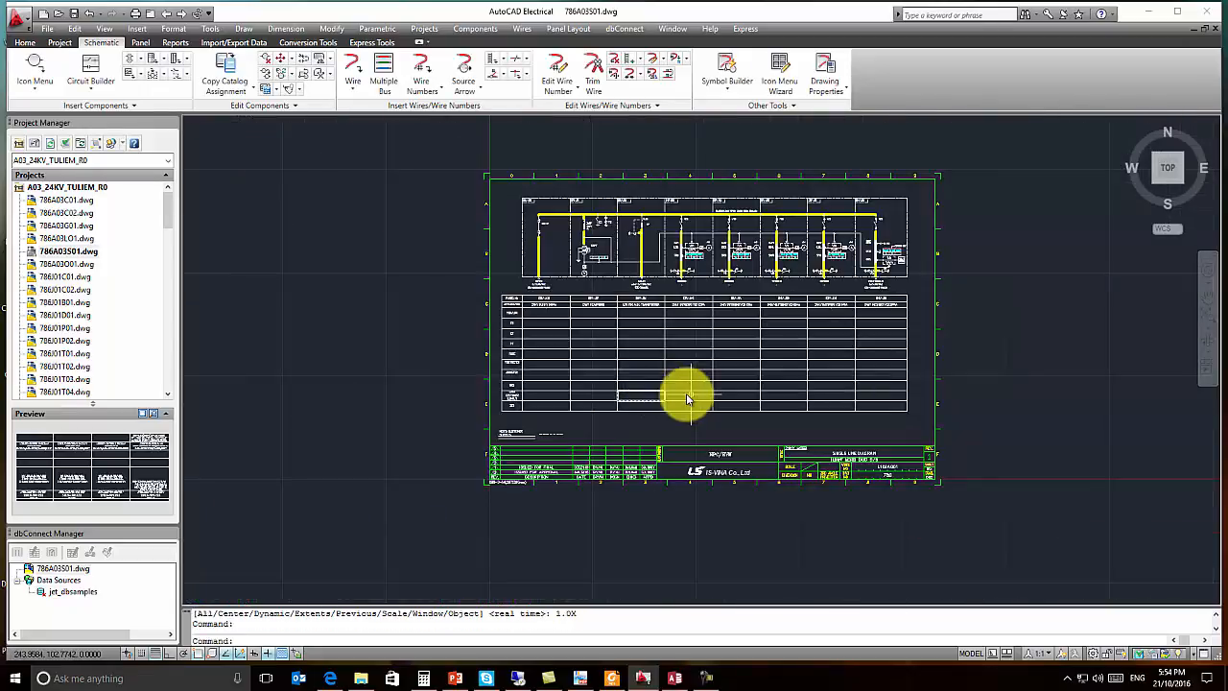
scroll(680, 397, up, 6)
drag(547, 370, 607, 411)
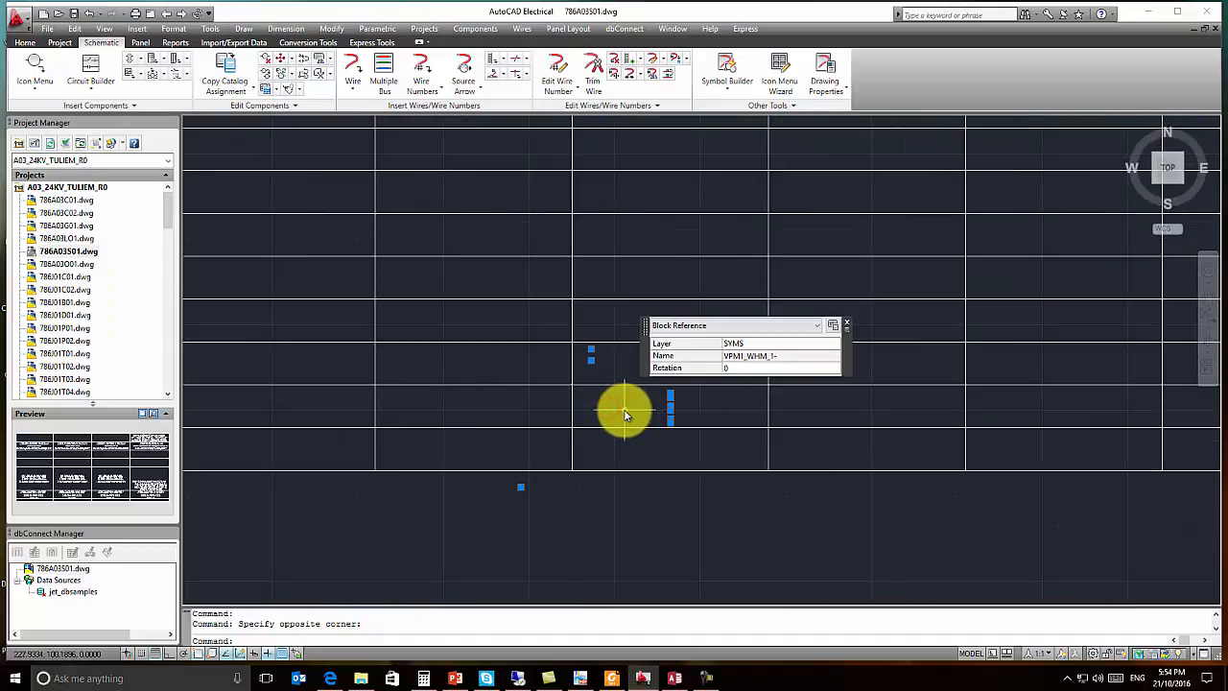
click(224, 65)
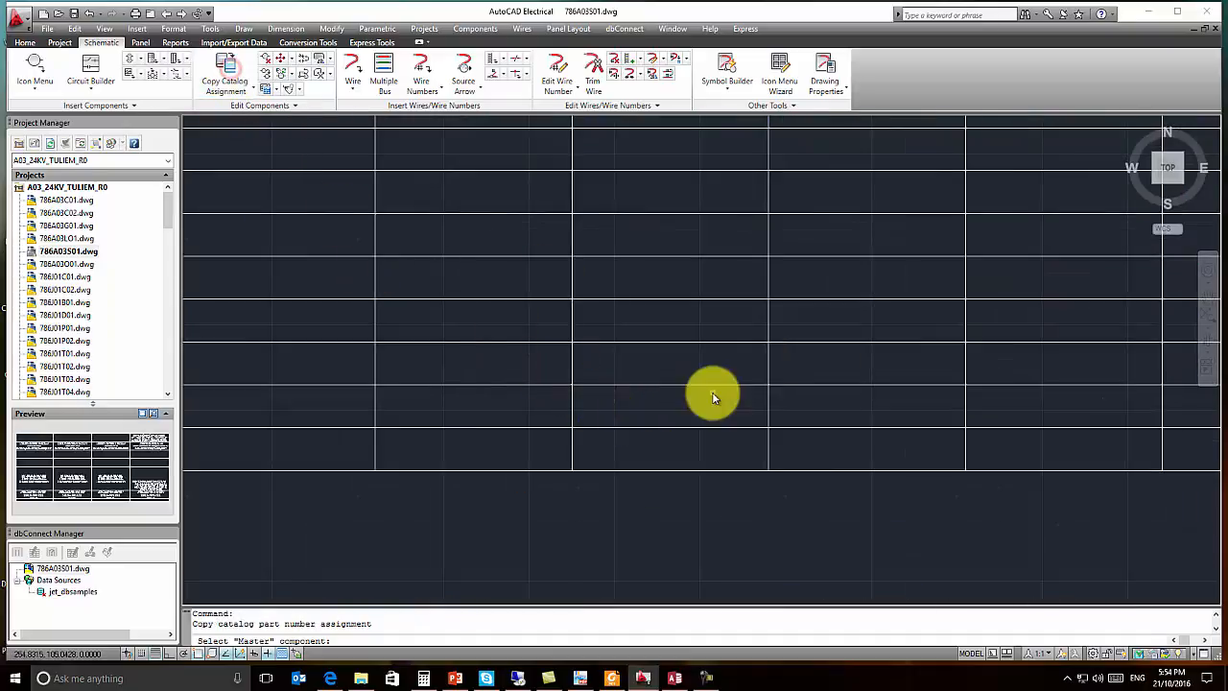
scroll(633, 394, up, 8)
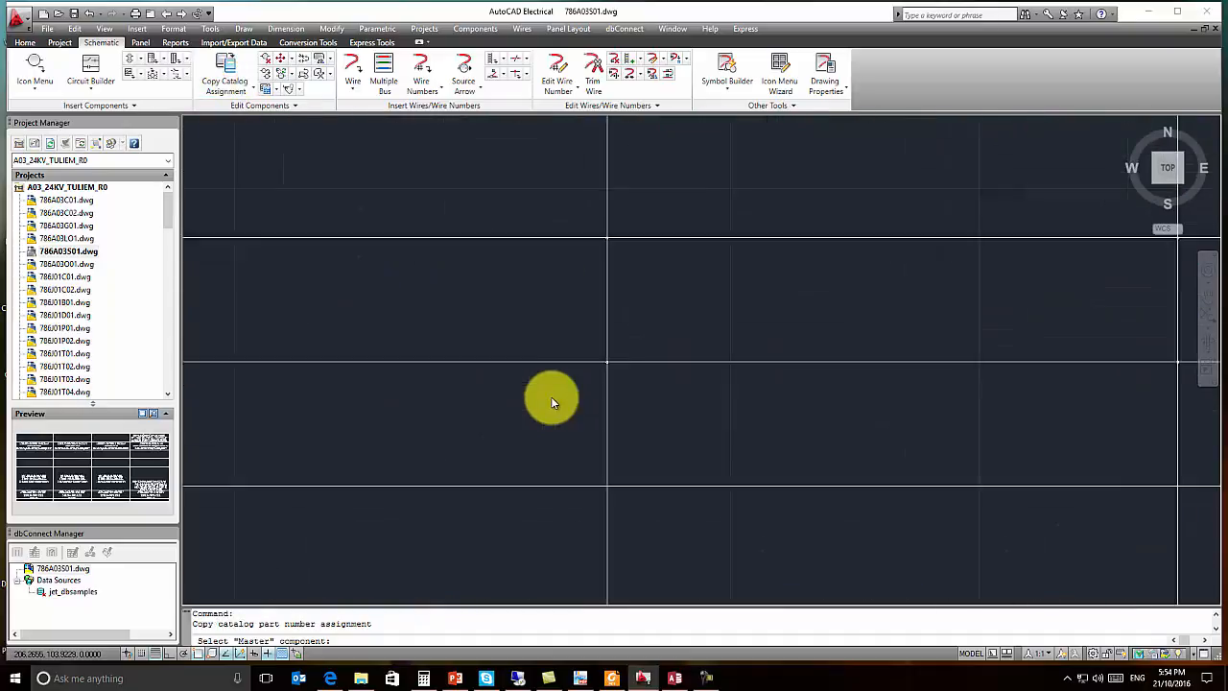
click(623, 275)
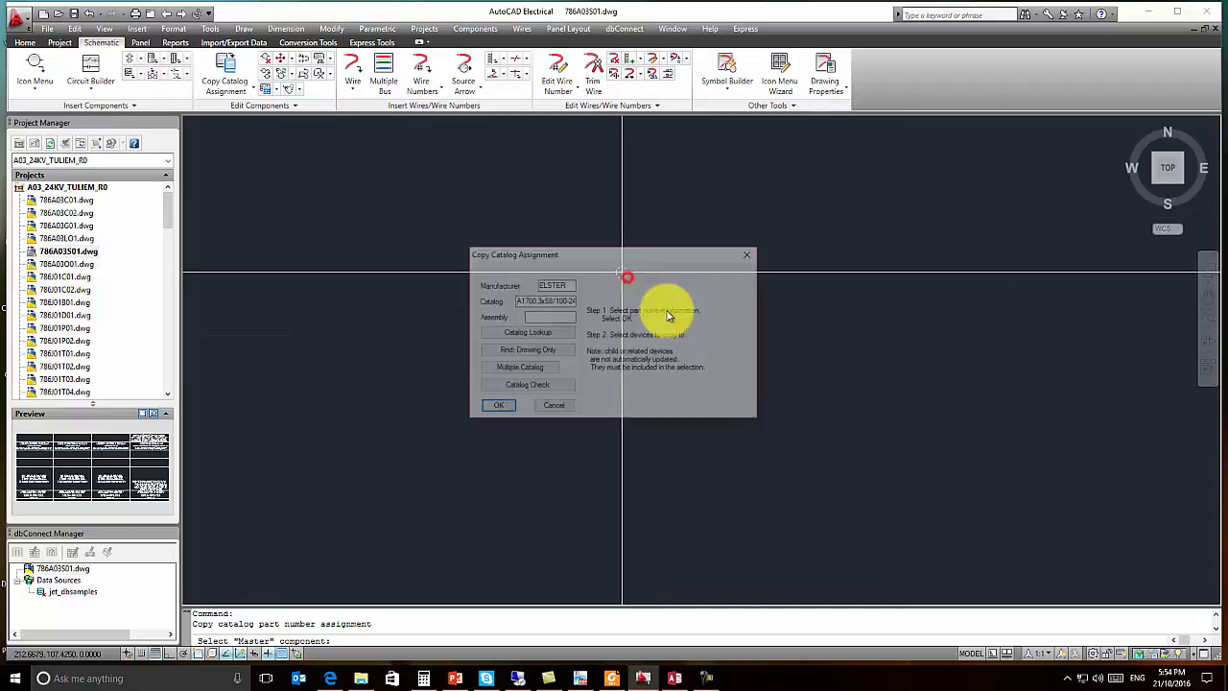
click(499, 406)
Step: Apply the copied meter part number to the WHM components of panels EHV-J04, EHV-J03 and EHV-J02
scroll(656, 396, down, 3)
scroll(657, 391, down, 4)
middle_drag(867, 404, 465, 398)
scroll(600, 385, up, 7)
click(411, 377)
scroll(700, 438, down, 5)
scroll(624, 456, up, 5)
middle_drag(608, 438, 573, 345)
click(561, 333)
scroll(649, 397, down, 5)
scroll(649, 437, up, 5)
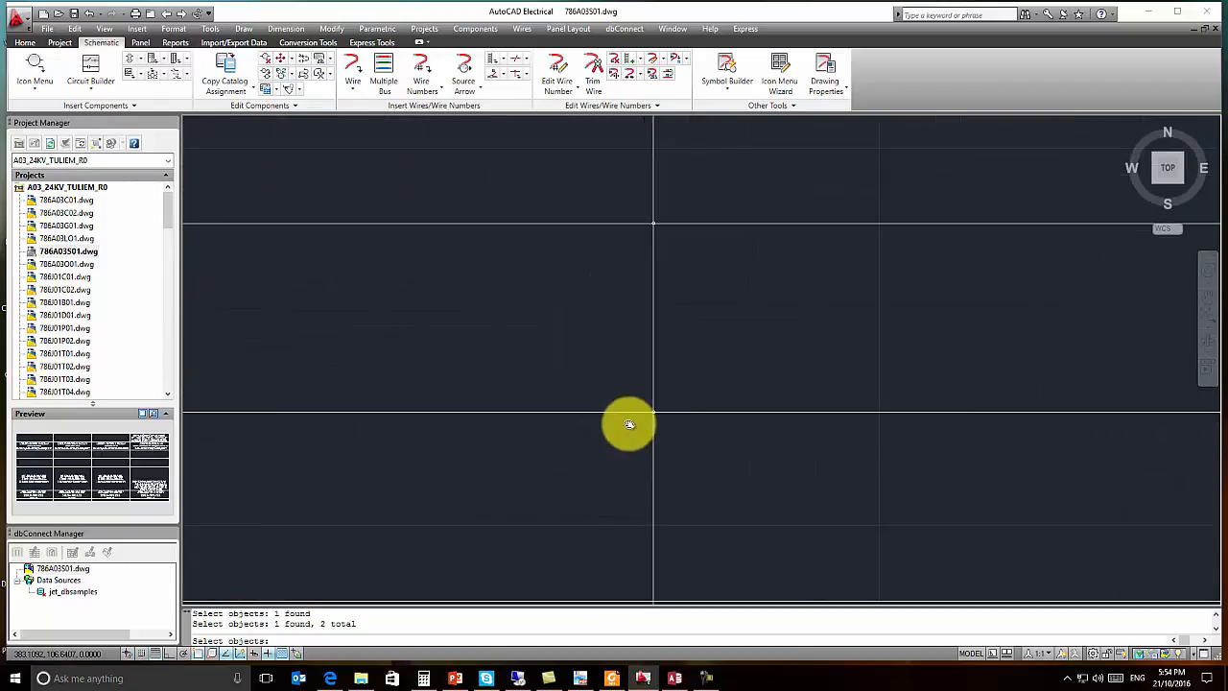
mouse_move(677, 419)
middle_down()
mouse_move(608, 416)
mouse_move(617, 403)
middle_up()
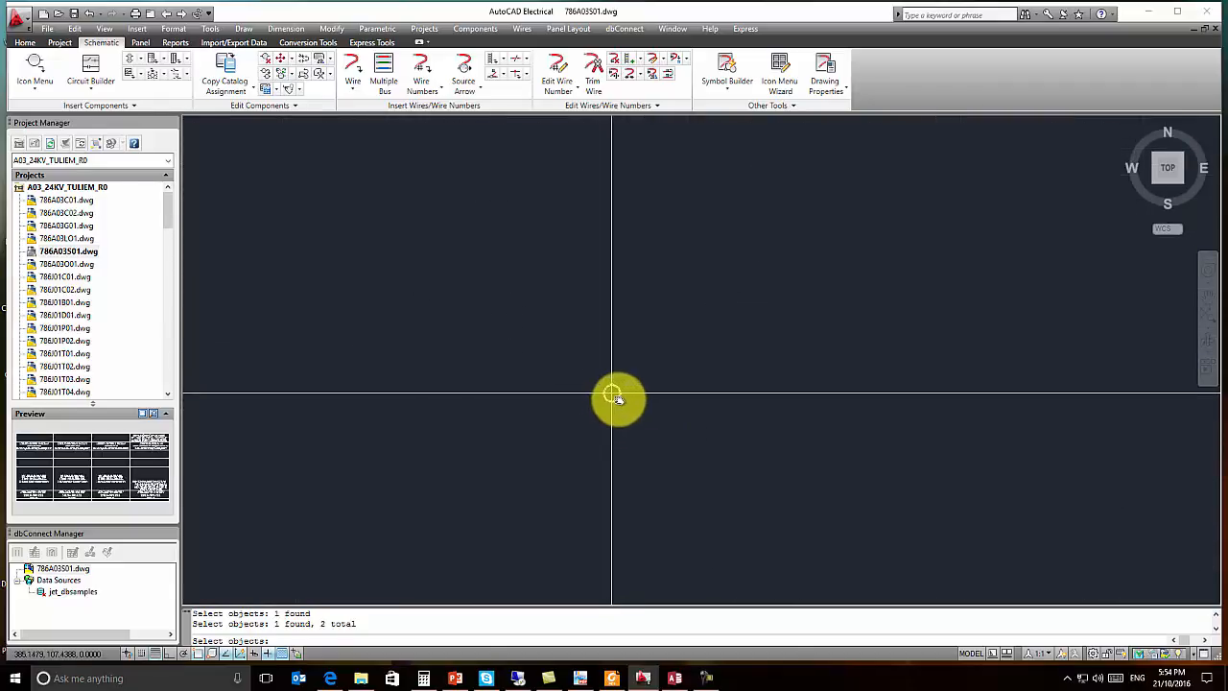
click(612, 394)
scroll(682, 431, down, 5)
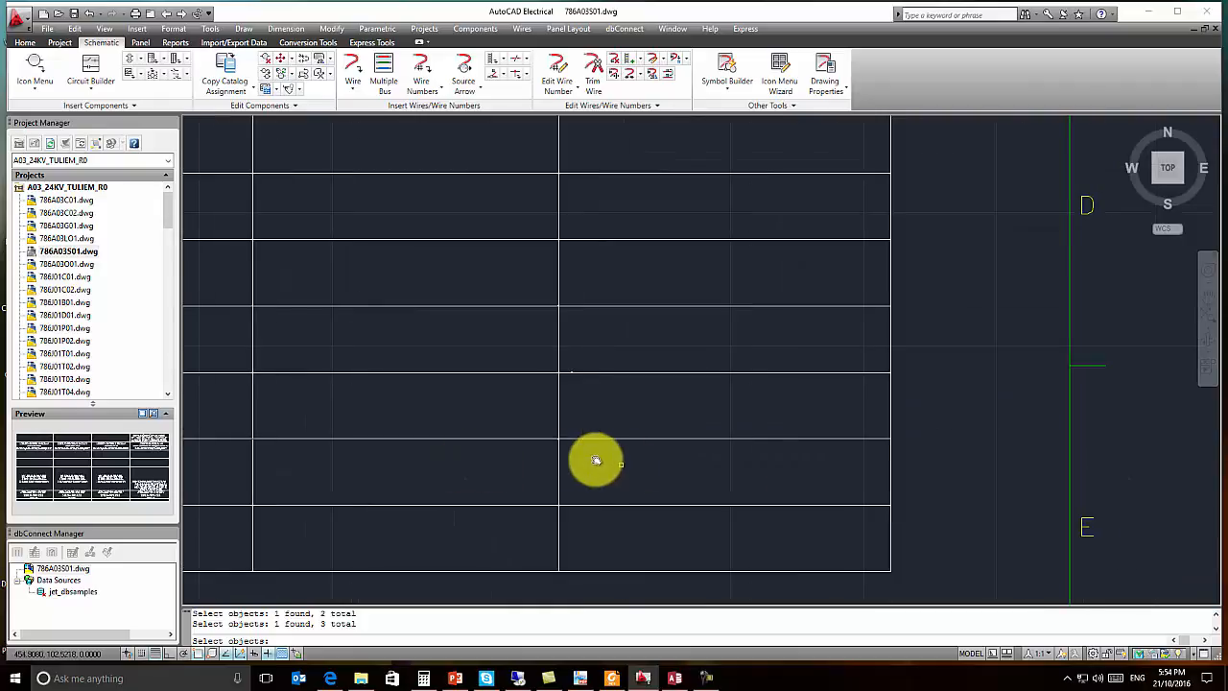
key(Return)
Step: Inspect the EHV-J05 protection relay symbol, clear the selection and find the matching OCR row in the component table
scroll(557, 450, down, 6)
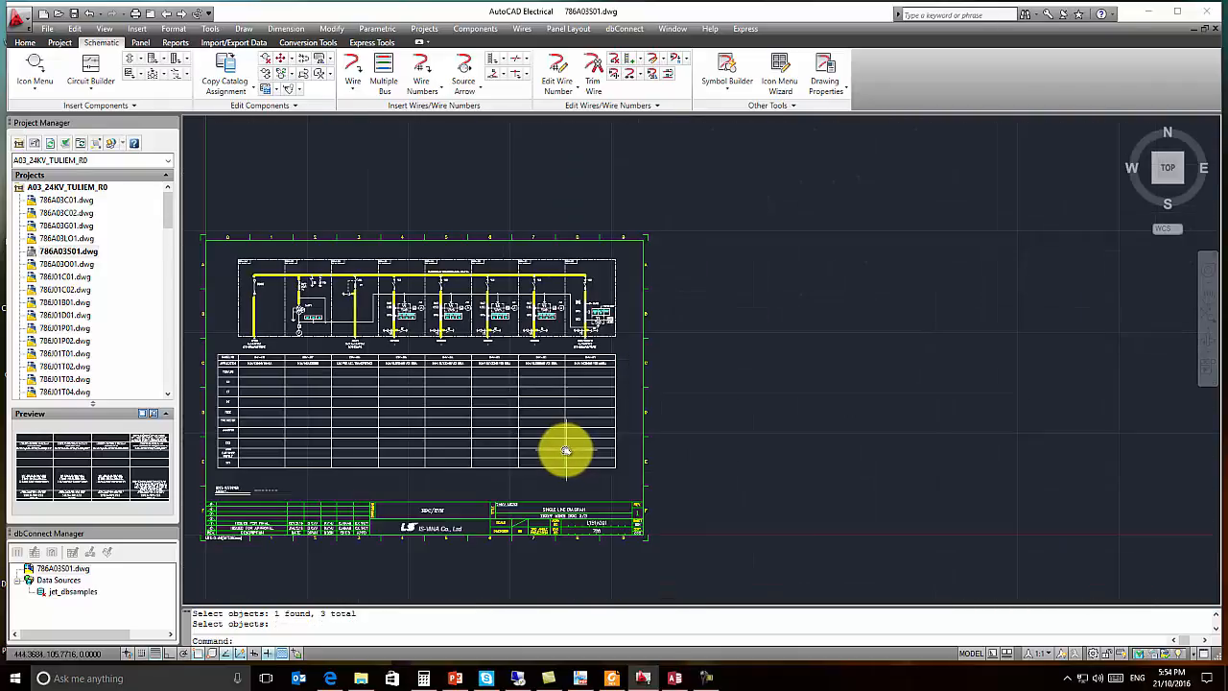
middle_drag(444, 400, 587, 398)
scroll(589, 309, up, 2)
scroll(592, 309, up, 4)
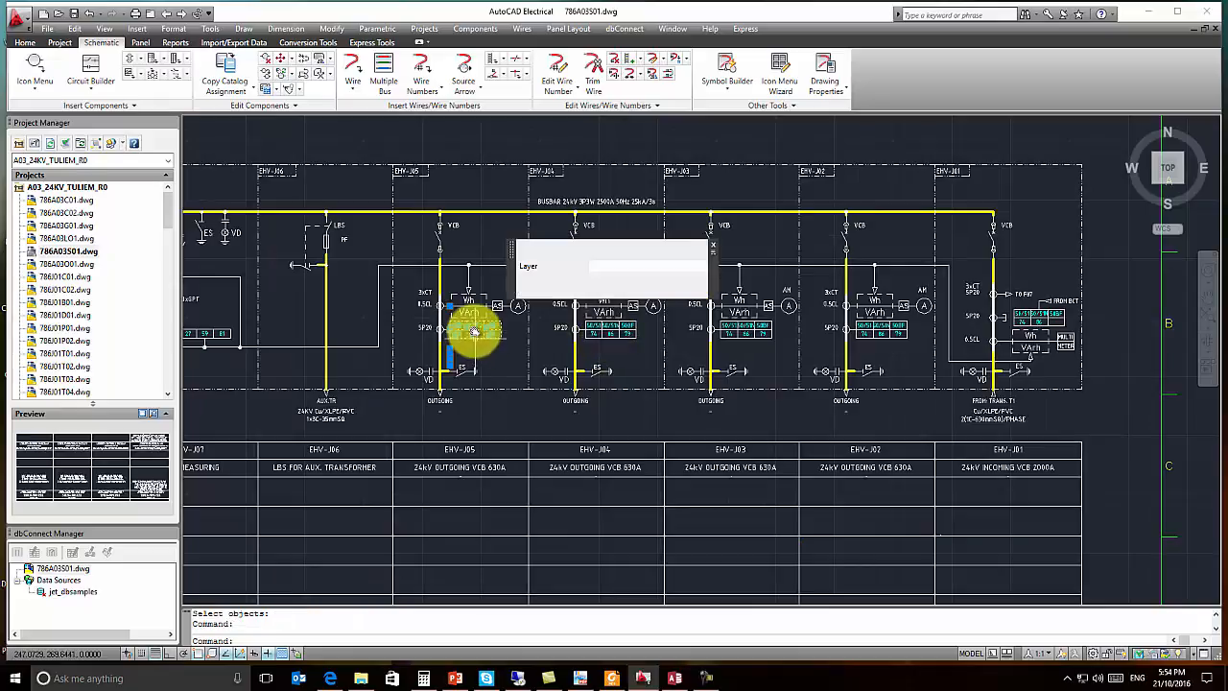
key(Escape)
key(Escape)
middle_drag(463, 525, 676, 341)
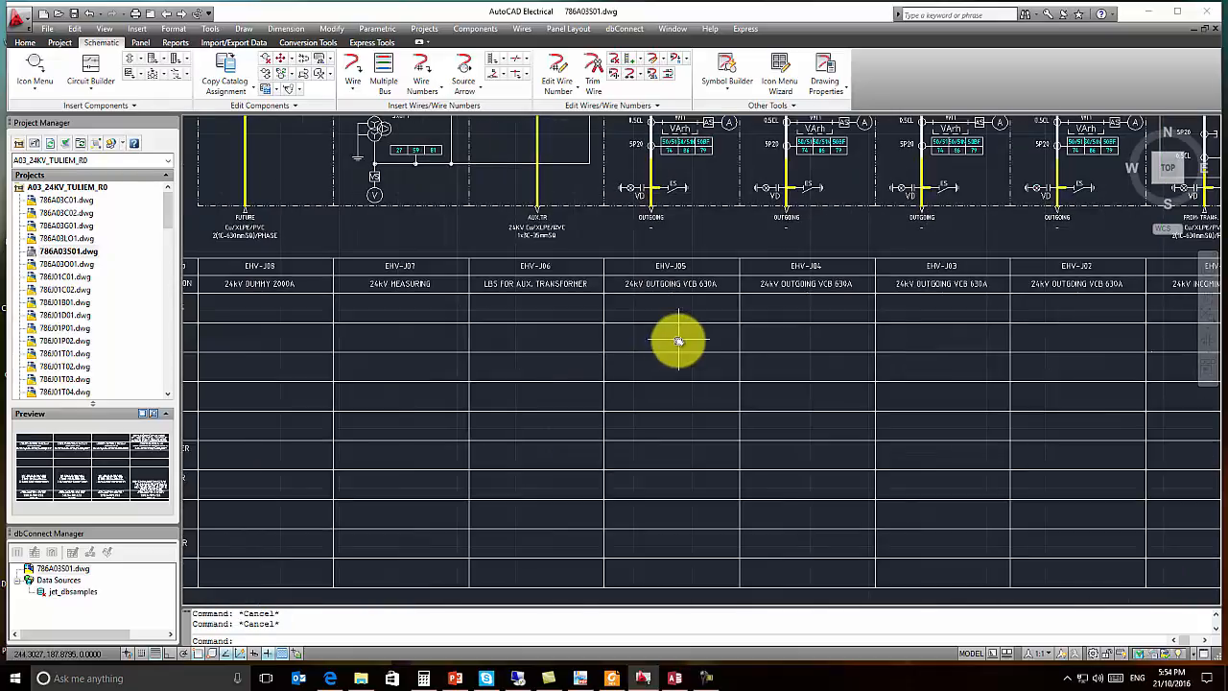
middle_drag(644, 461, 644, 393)
middle_drag(584, 422, 695, 413)
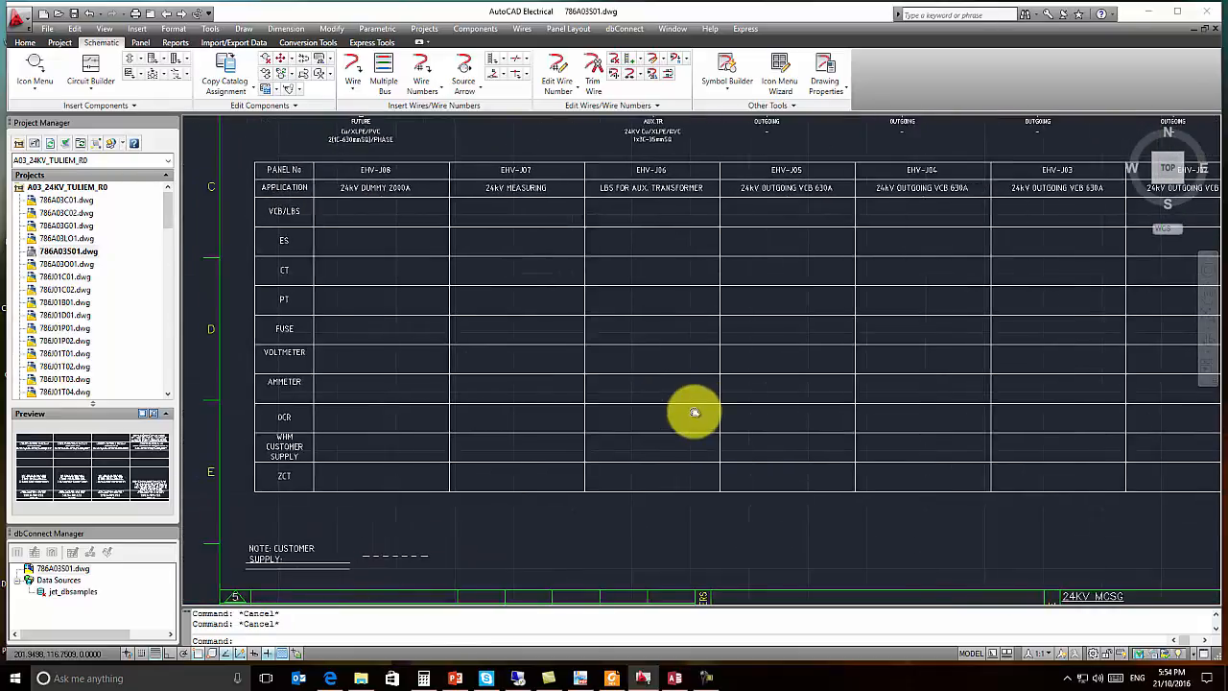
Step: Look up catalog parts for the EHV-J05 OCR relay, clearing the existing filters and filtering by P142-316A6M5
click(701, 397)
click(758, 420)
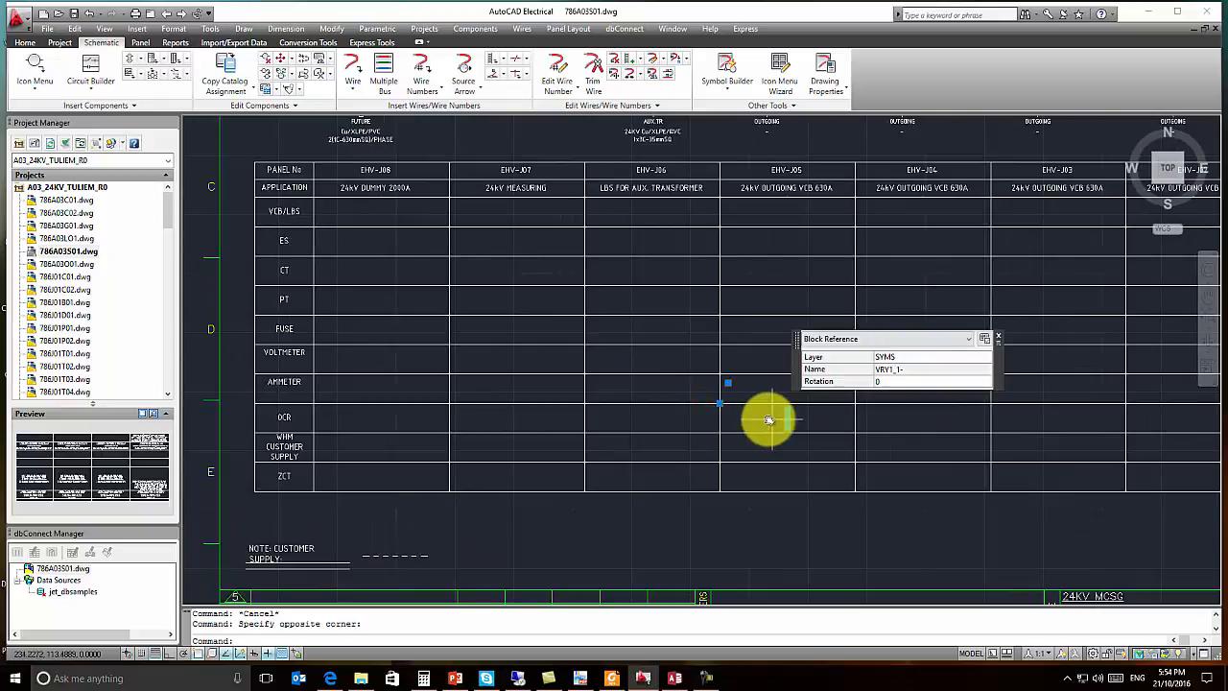
right_click(787, 419)
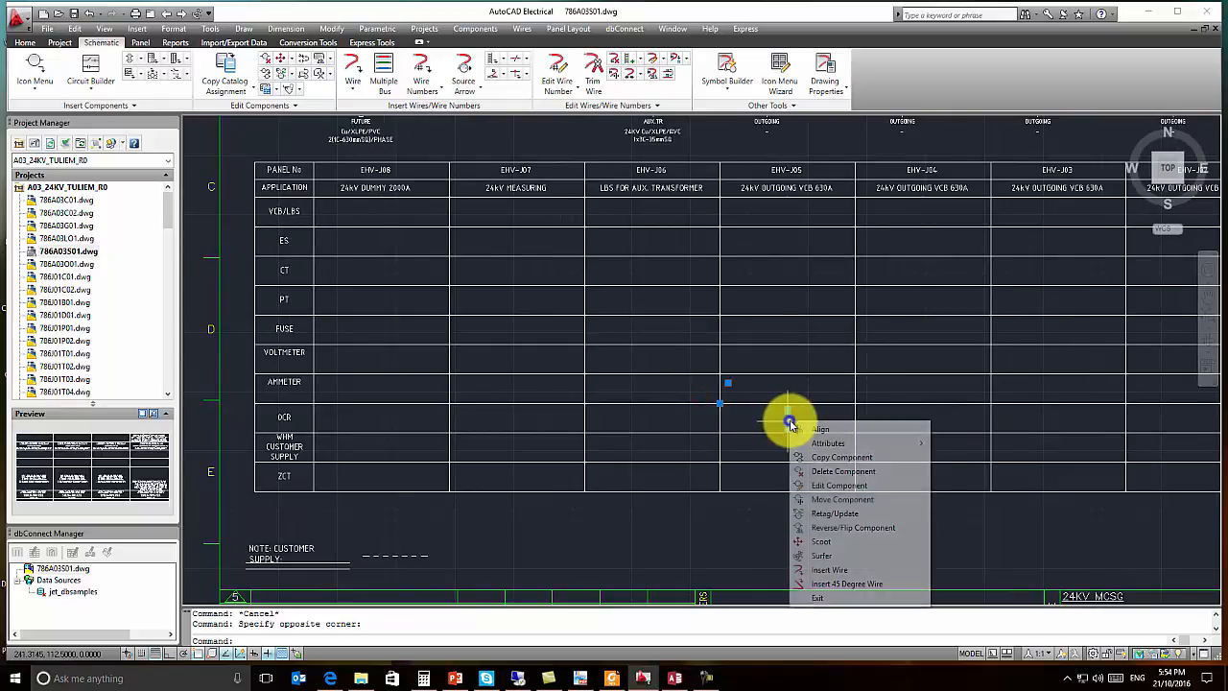
click(818, 486)
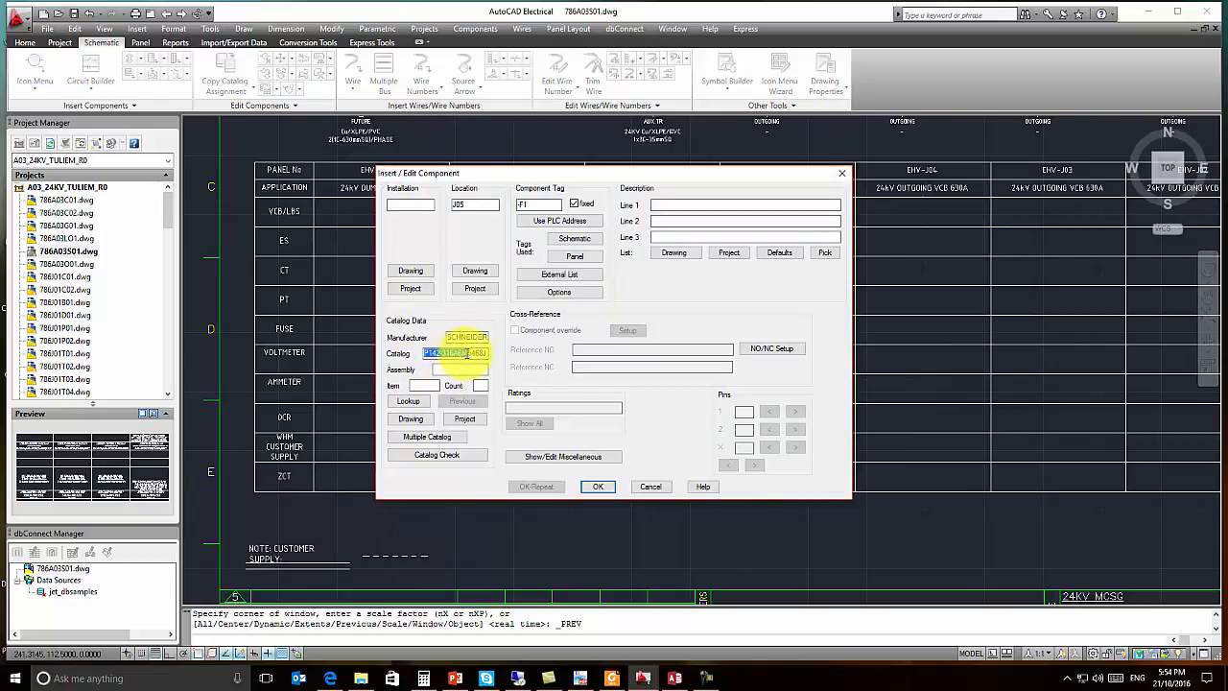
click(419, 404)
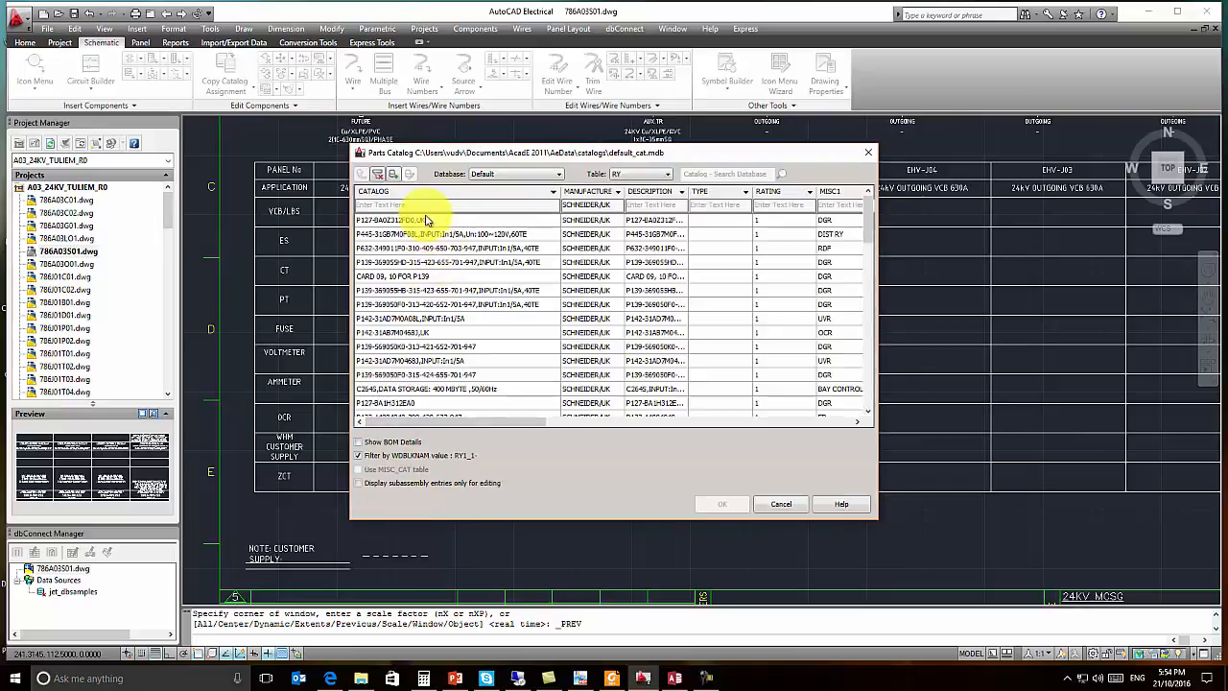
click(377, 174)
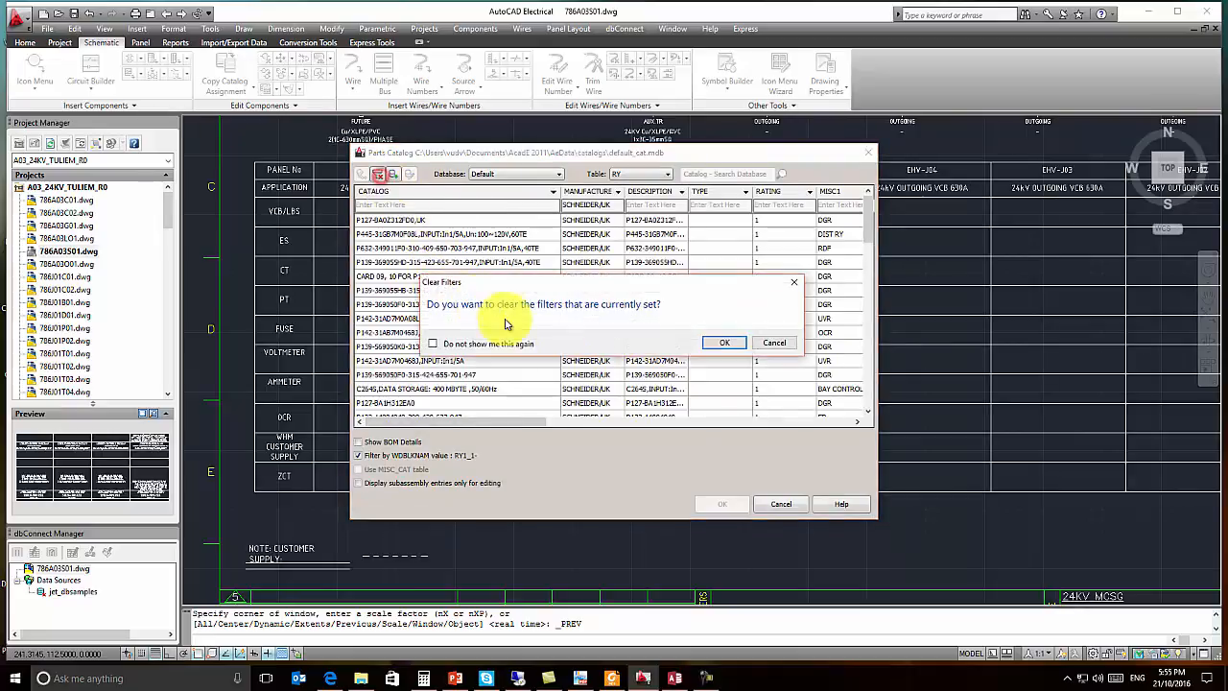
click(709, 342)
text(P142-316A6M5)
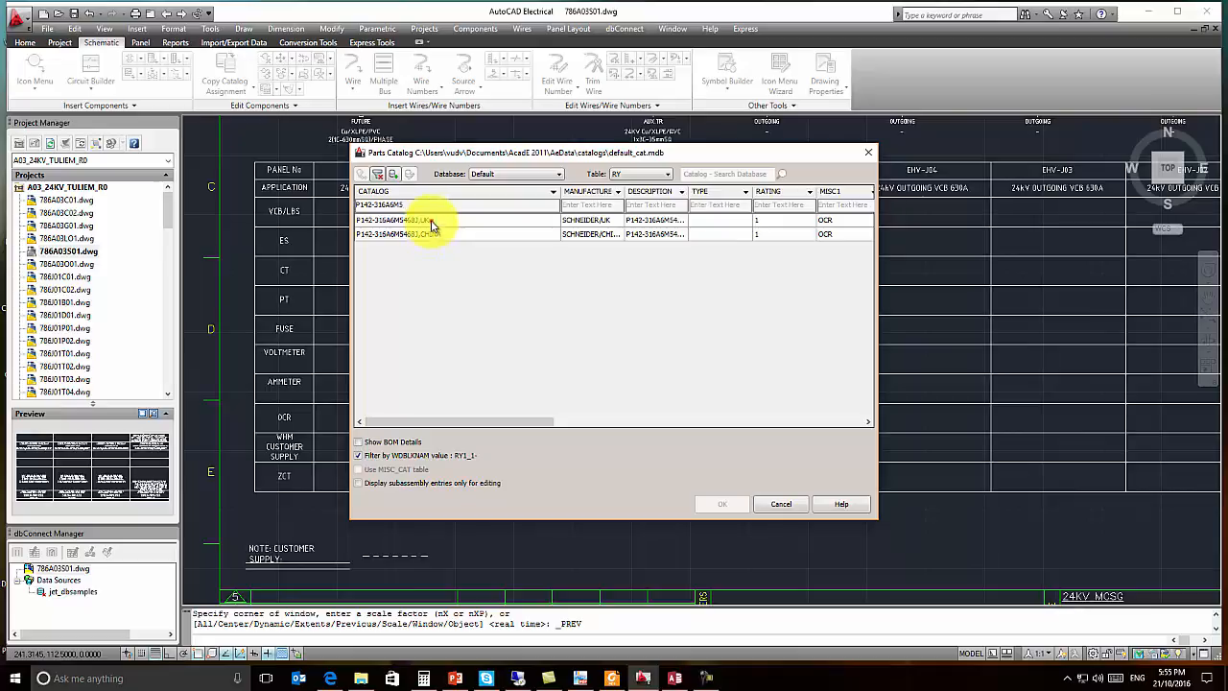
Step: Assign P142-316A6M5468J,CHINA to the EHV-J05 OCR relay and save the component edit
click(432, 222)
drag(518, 429, 411, 431)
click(455, 240)
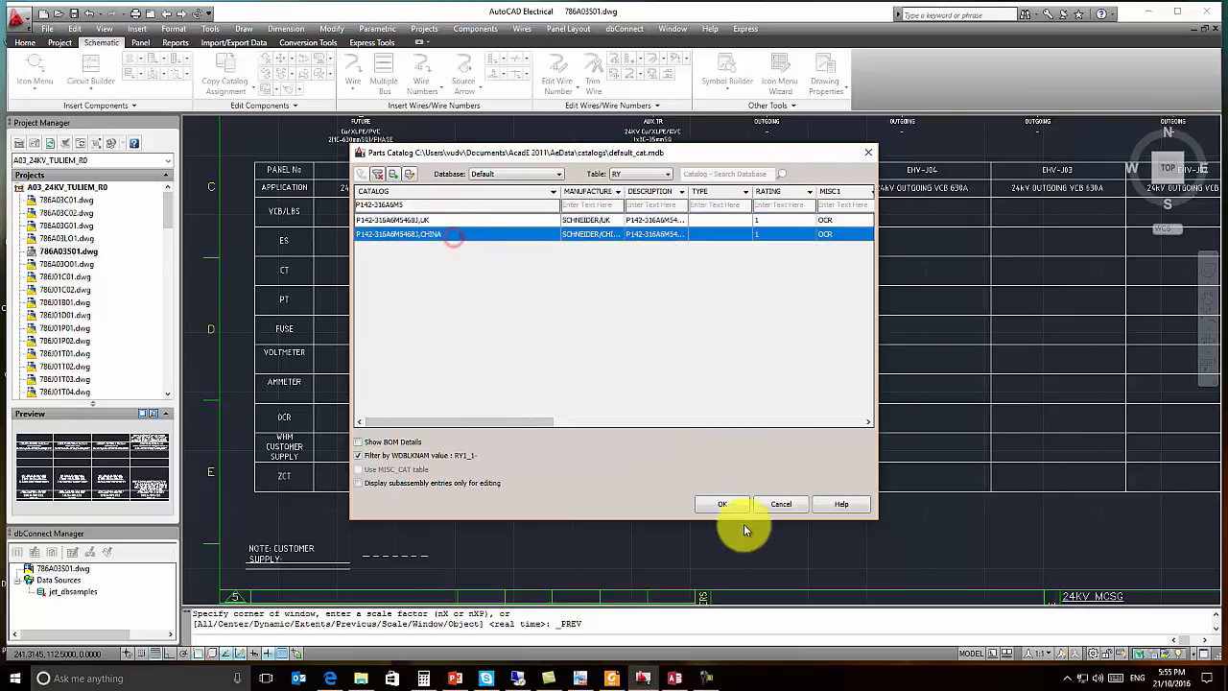
click(726, 505)
click(604, 487)
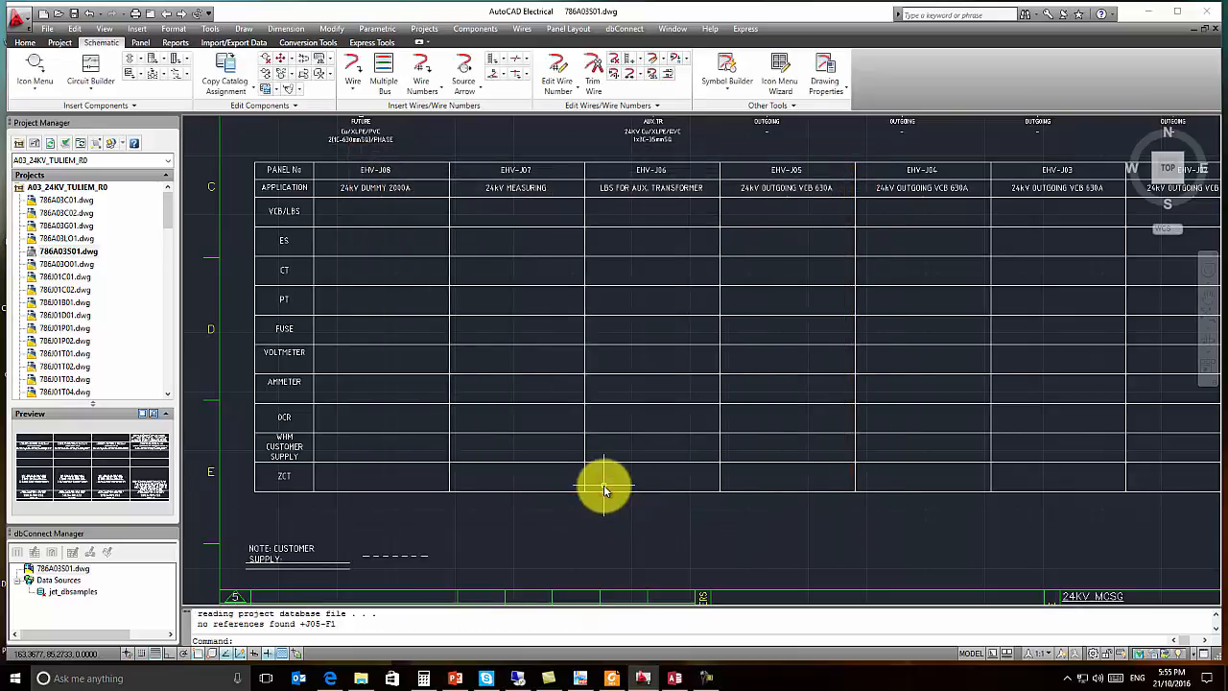
Step: Start Copy Catalog Assignment with the EHV-J05 OCR relay as master, accepting its Schneider P142-316A6M5468J part number
scroll(604, 485, down, 5)
scroll(638, 471, up, 10)
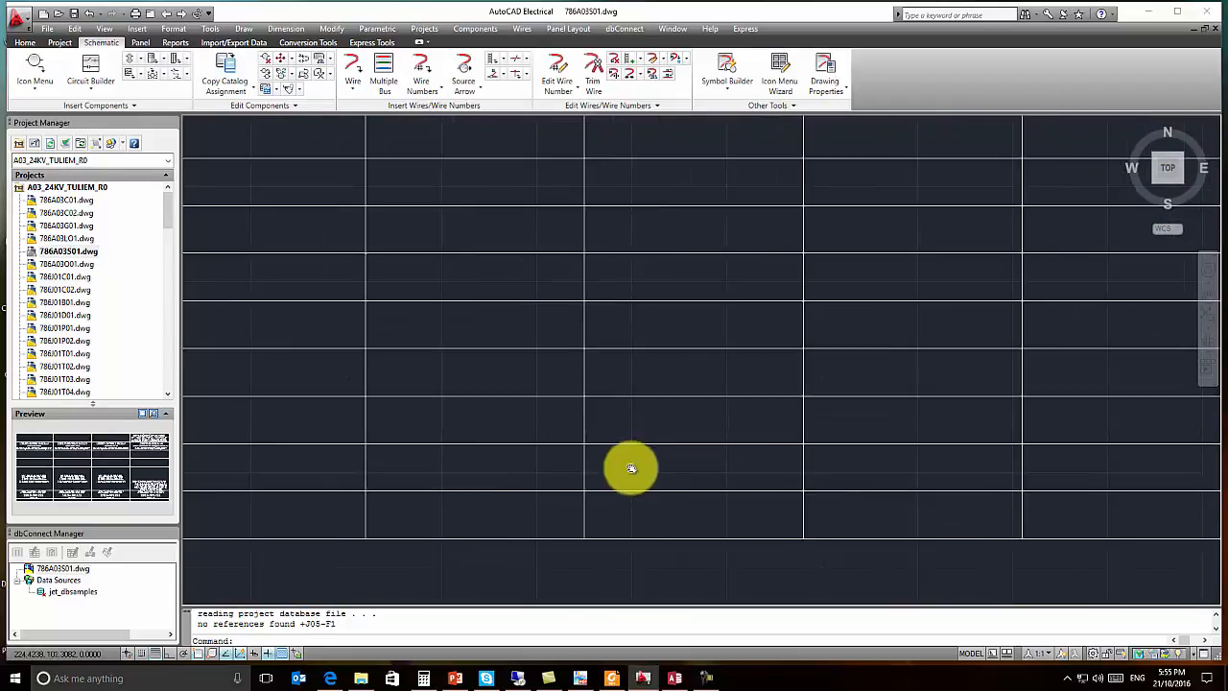
click(562, 425)
scroll(632, 464, down, 4)
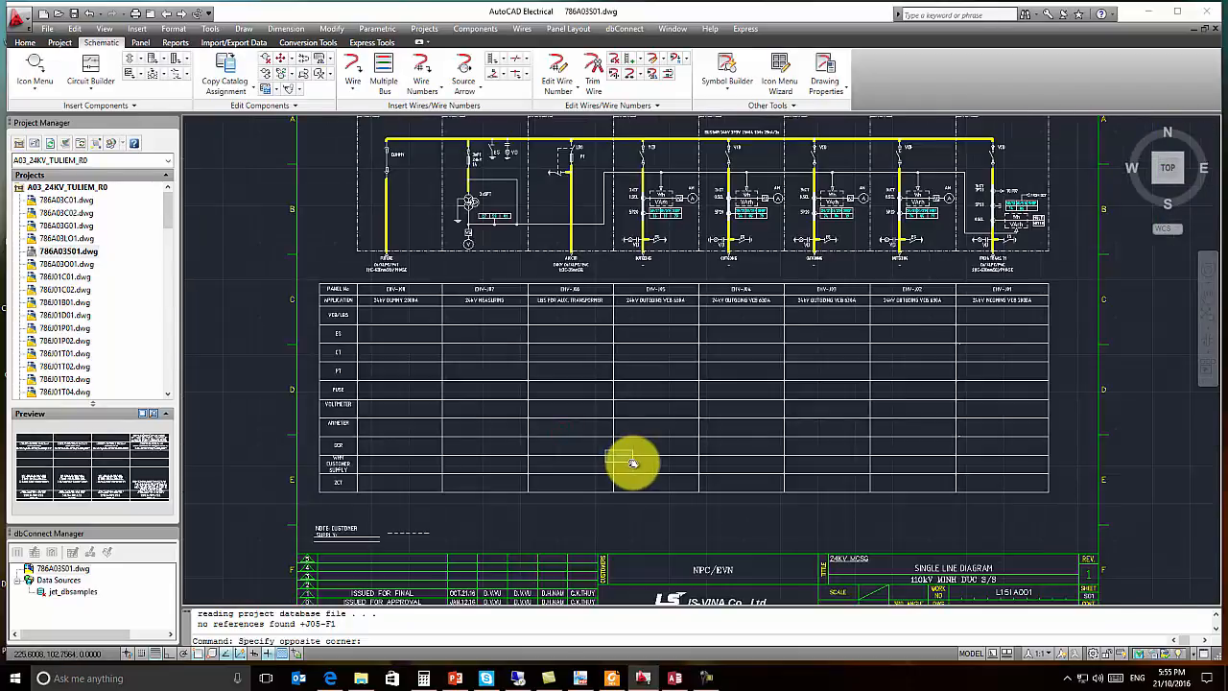
click(602, 447)
click(600, 429)
click(637, 450)
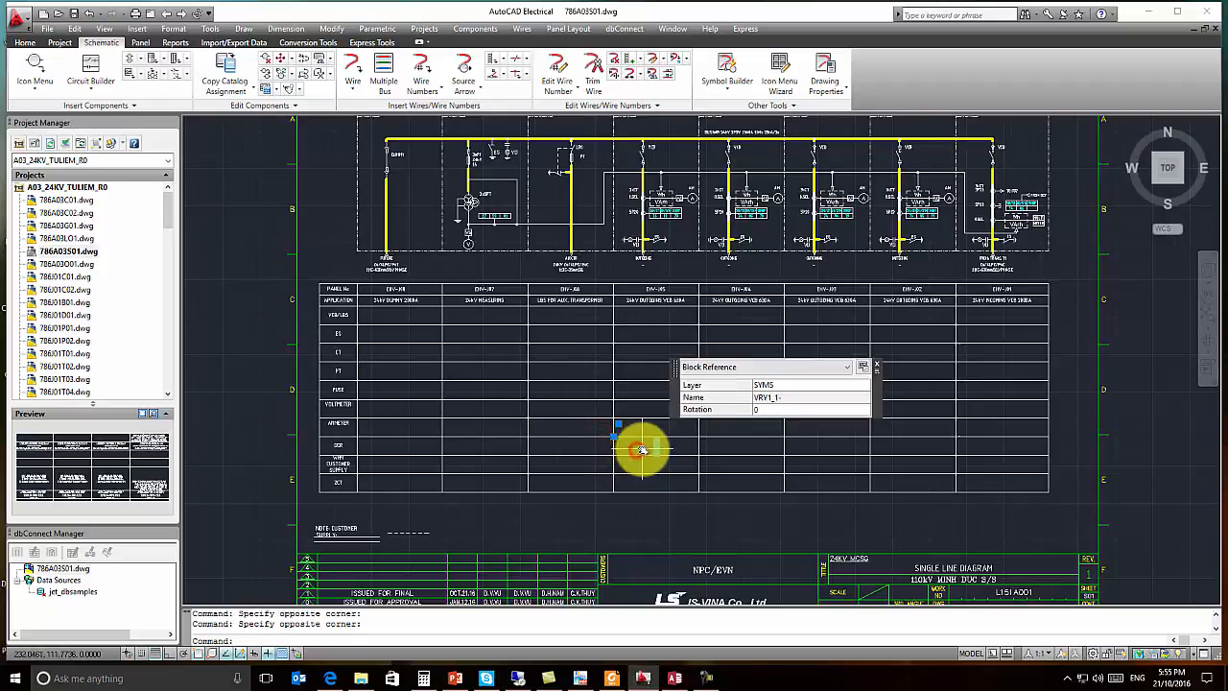
click(226, 66)
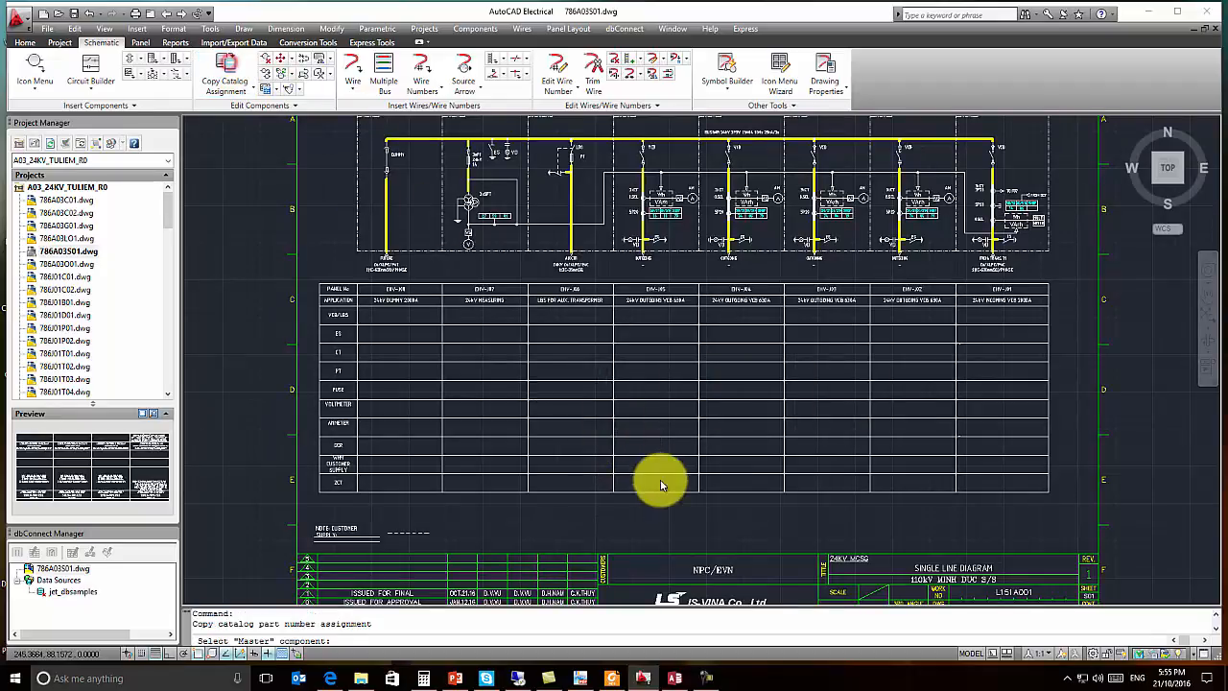
scroll(609, 432, up, 10)
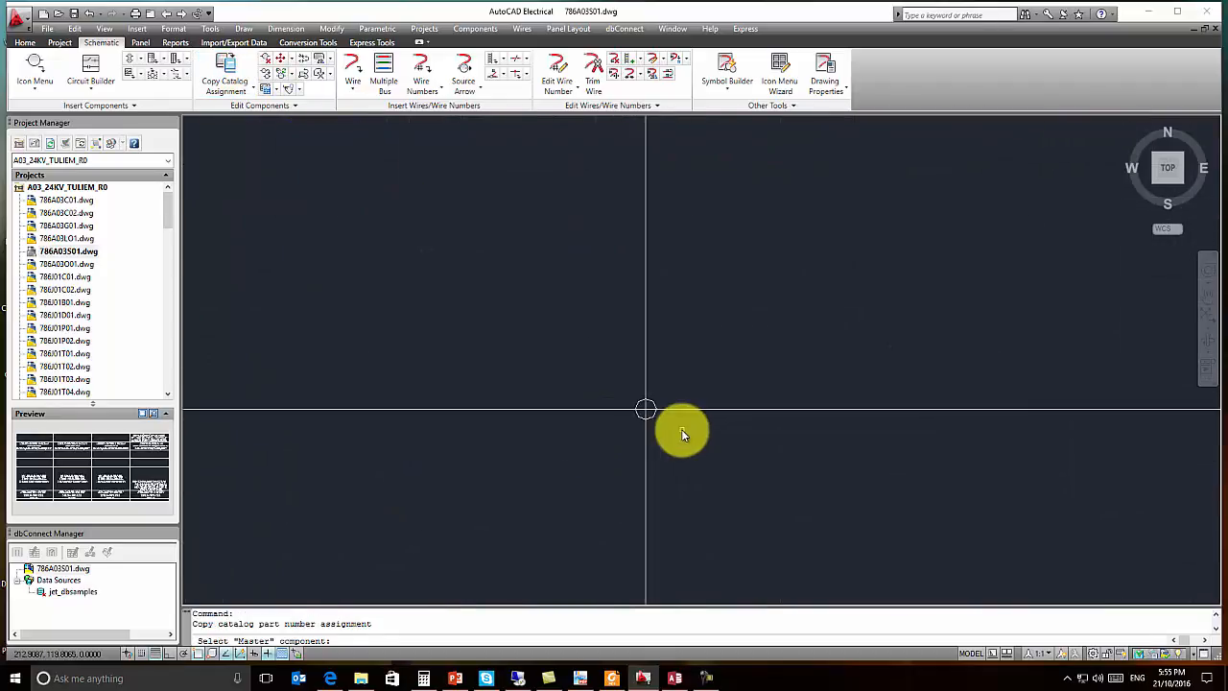
click(653, 415)
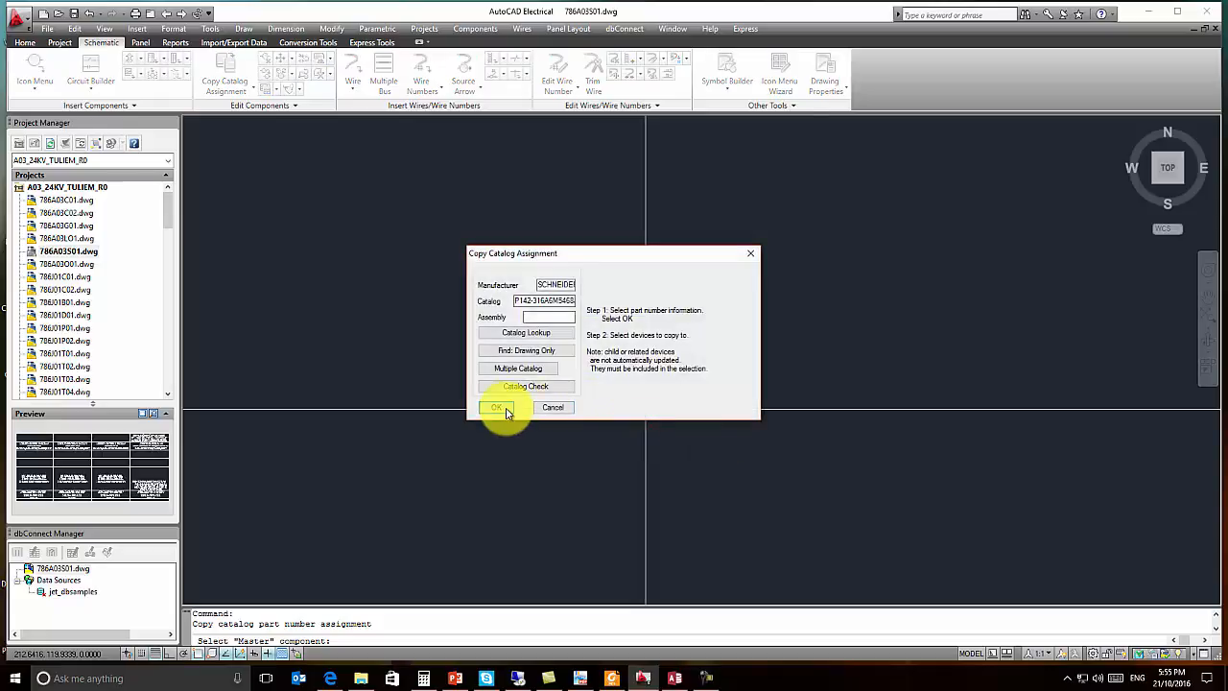
click(497, 407)
Step: Apply the copied relay part number to the OCR components of panels EHV-J04, EHV-J03 and EHV-J02, overwriting their existing catalog data
scroll(502, 409, down, 5)
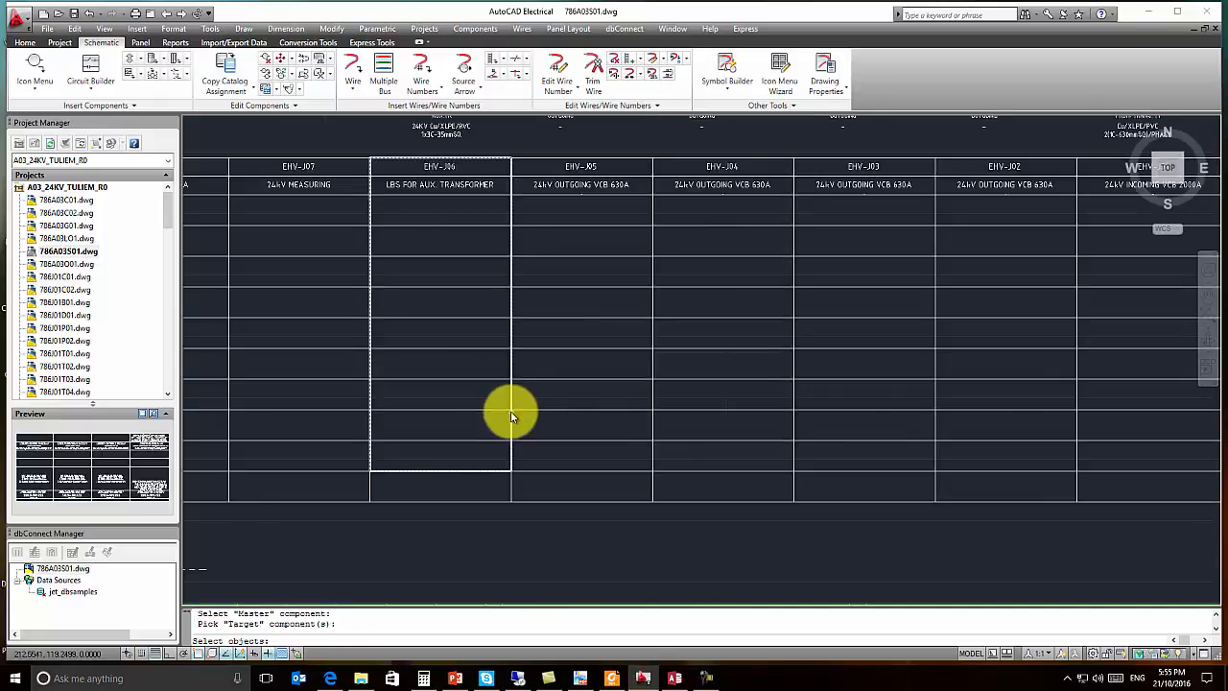
scroll(655, 413, down, 5)
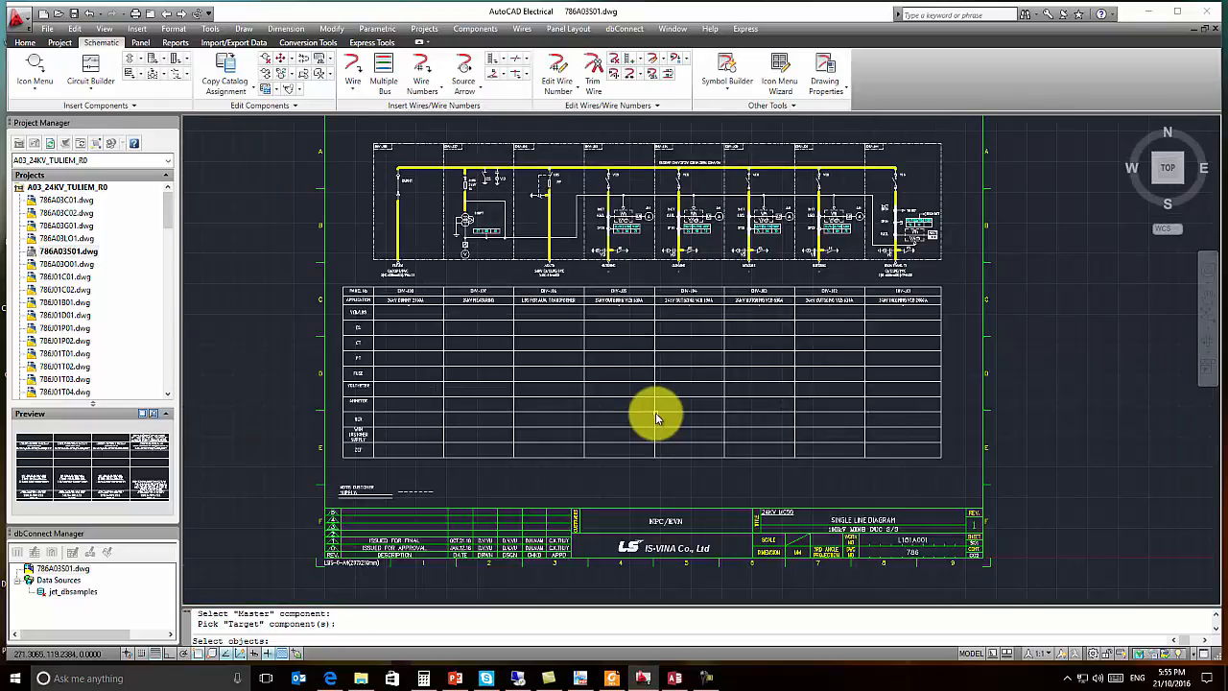
scroll(655, 413, up, 8)
scroll(655, 412, up, 5)
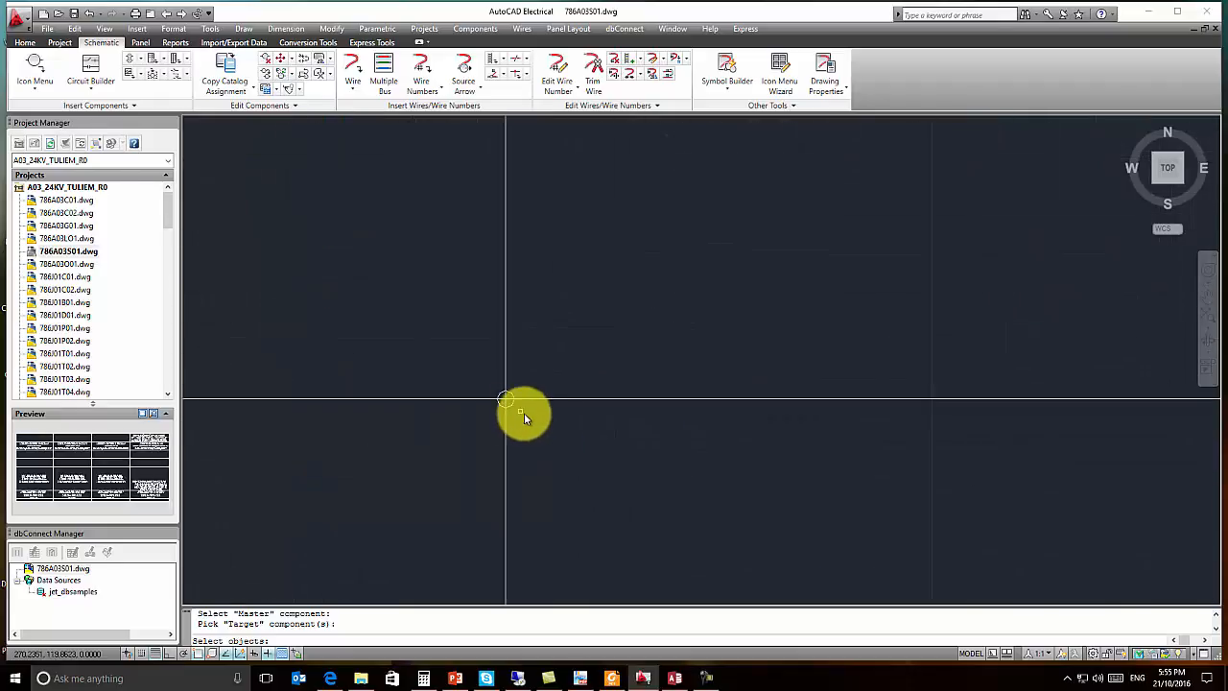
scroll(620, 434, down, 8)
mouse_move(828, 452)
middle_down()
mouse_move(449, 443)
mouse_move(630, 442)
middle_up()
scroll(631, 442, up, 3)
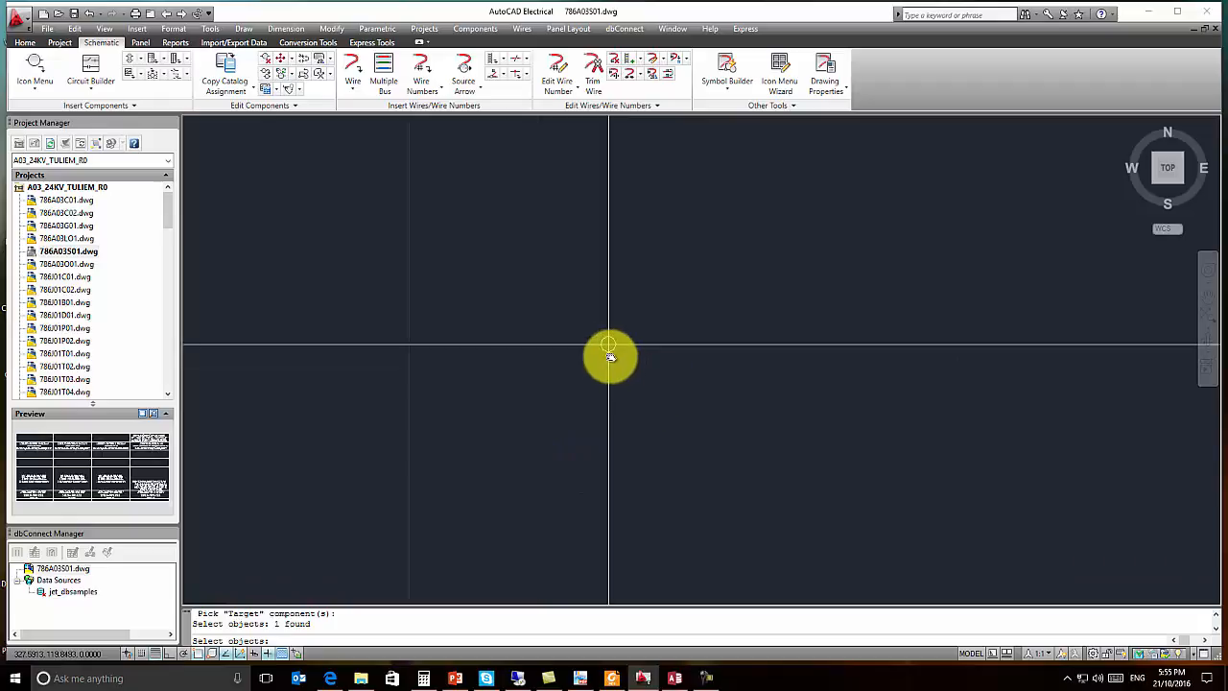
click(611, 348)
scroll(667, 391, down, 3)
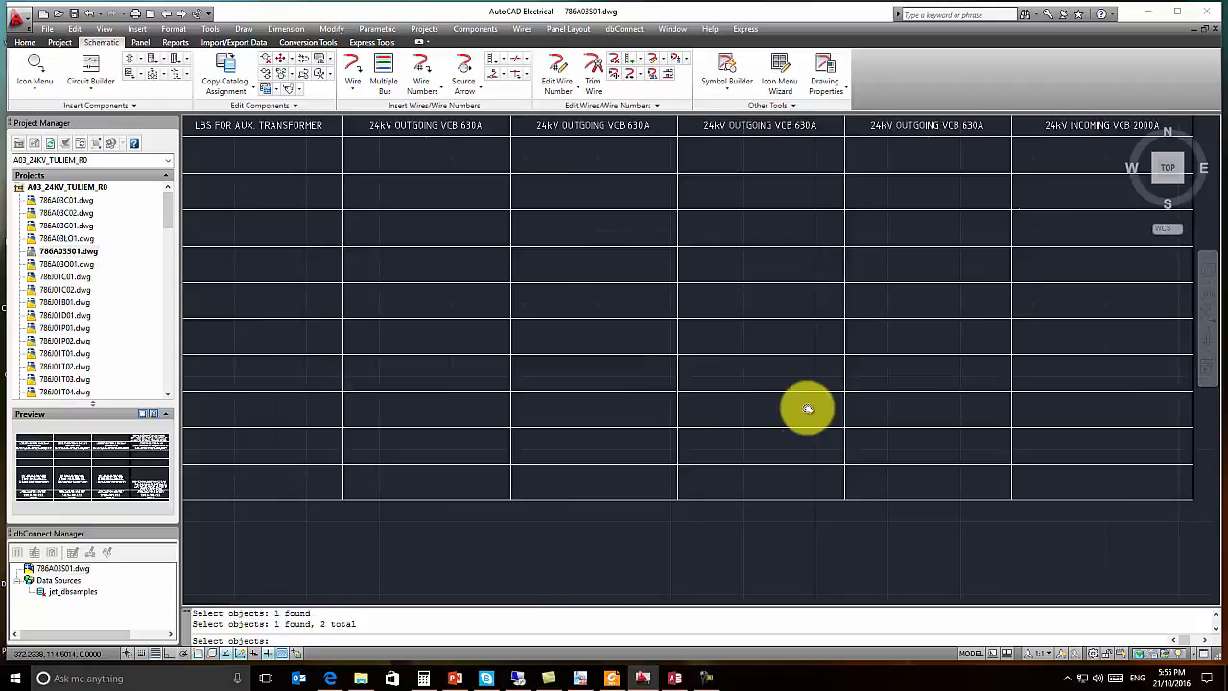
middle_drag(642, 425, 603, 427)
scroll(626, 408, up, 5)
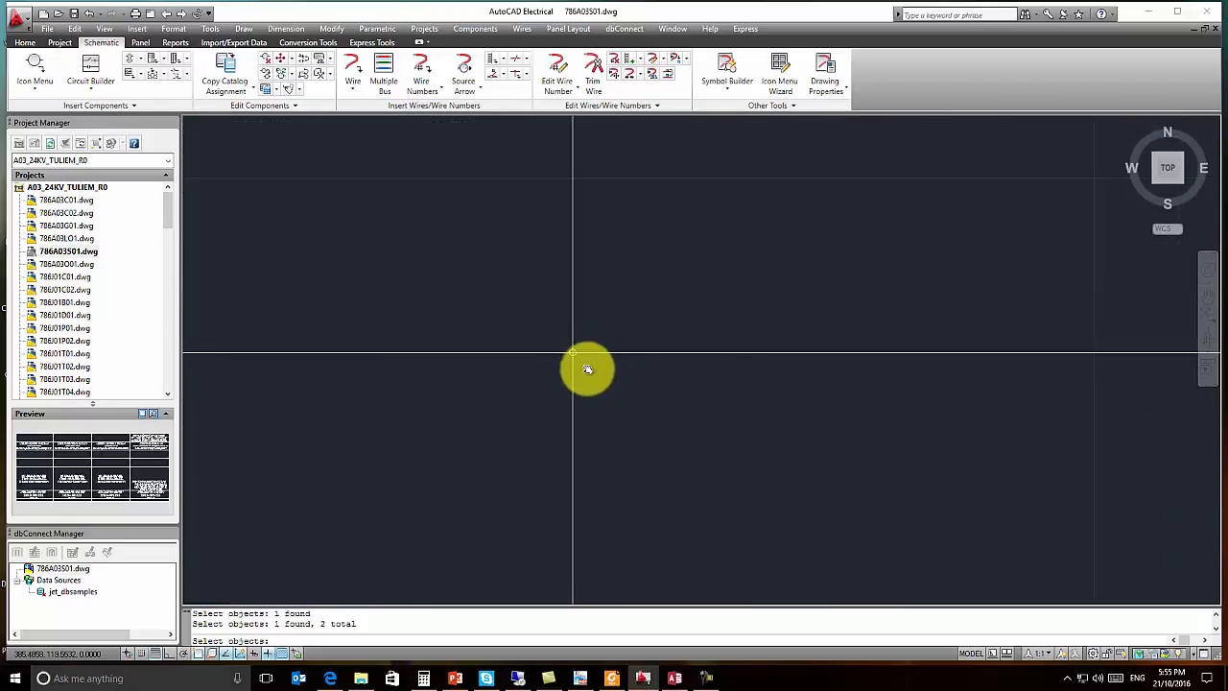
click(559, 340)
scroll(604, 383, down, 5)
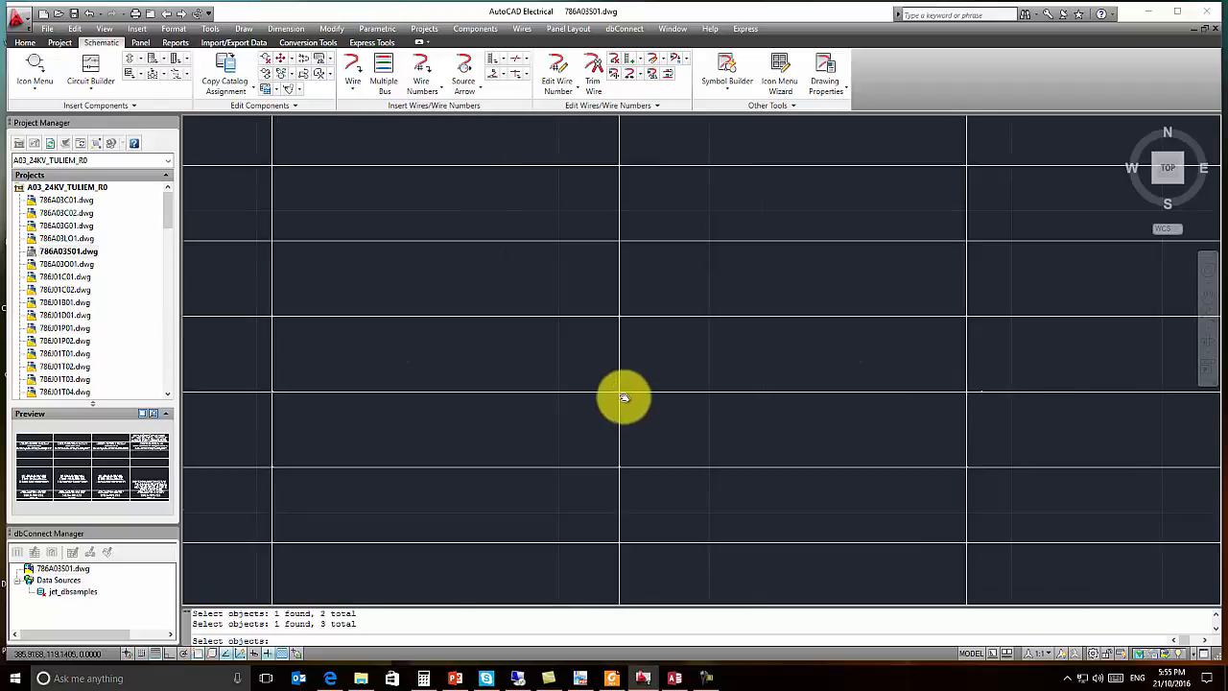
middle_drag(519, 448, 576, 448)
scroll(576, 449, down, 7)
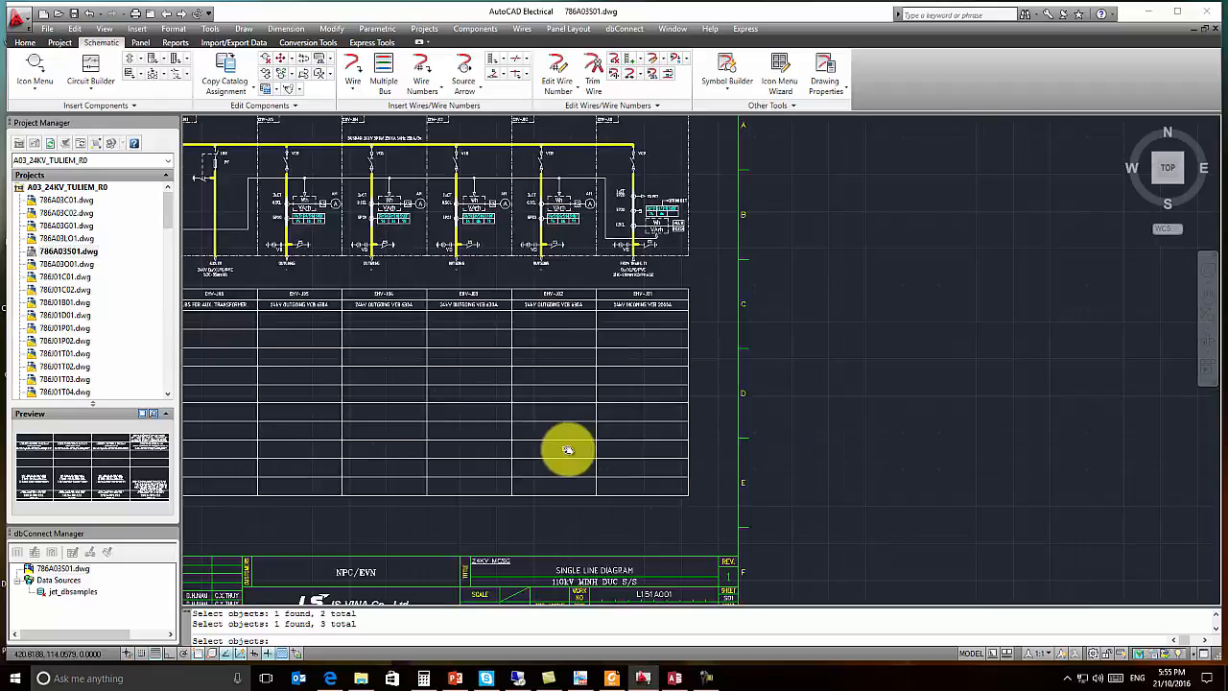
key(Return)
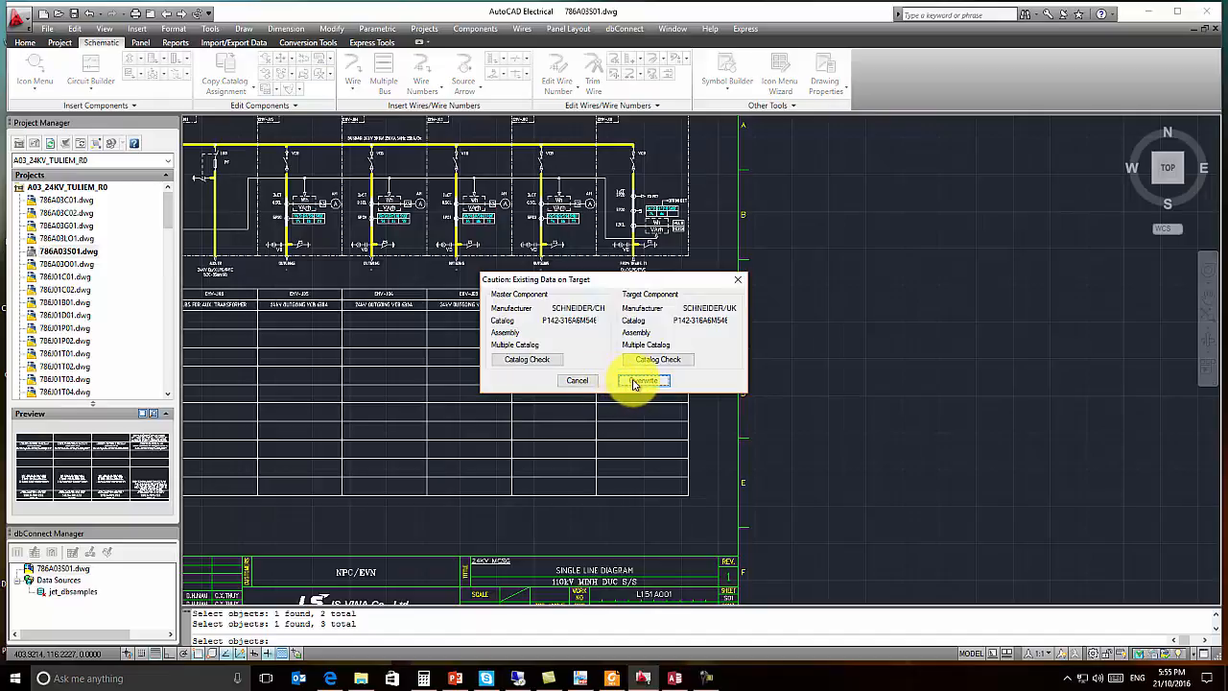
click(643, 381)
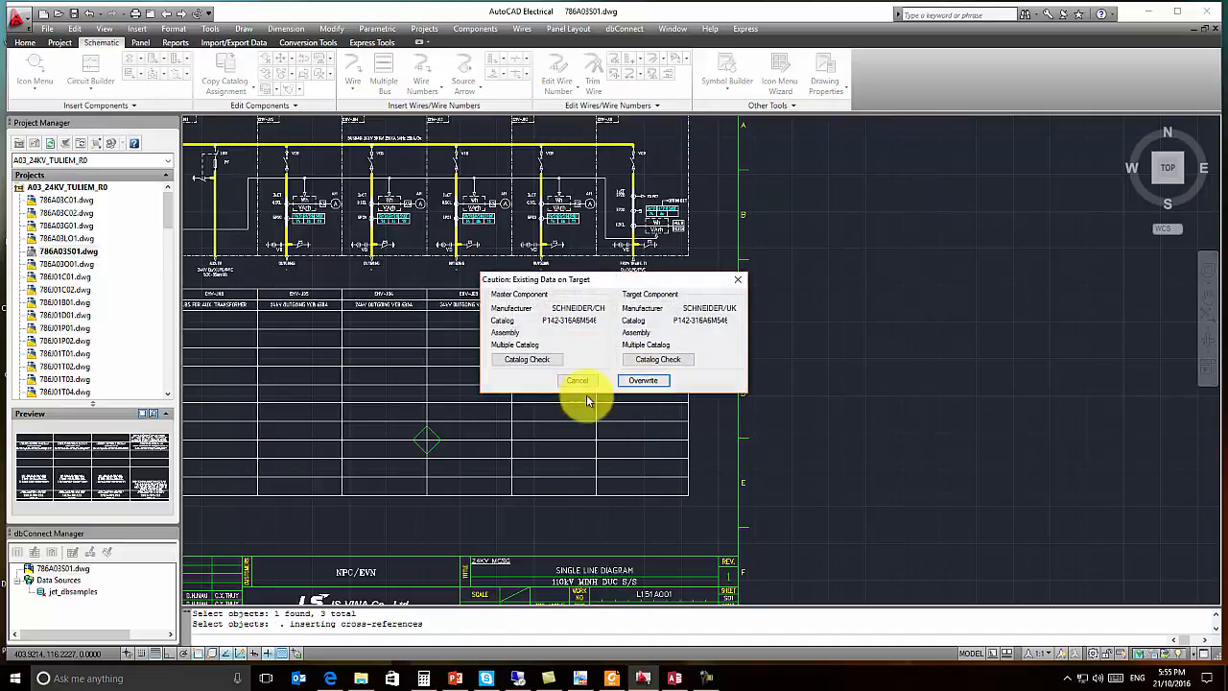
click(633, 381)
click(633, 382)
Step: Fit the whole drawing in view and run the custom command that fills the component table with catalog descriptions
scroll(562, 416, down, 6)
middle_drag(495, 432, 581, 418)
middle_click(744, 354)
middle_click(745, 354)
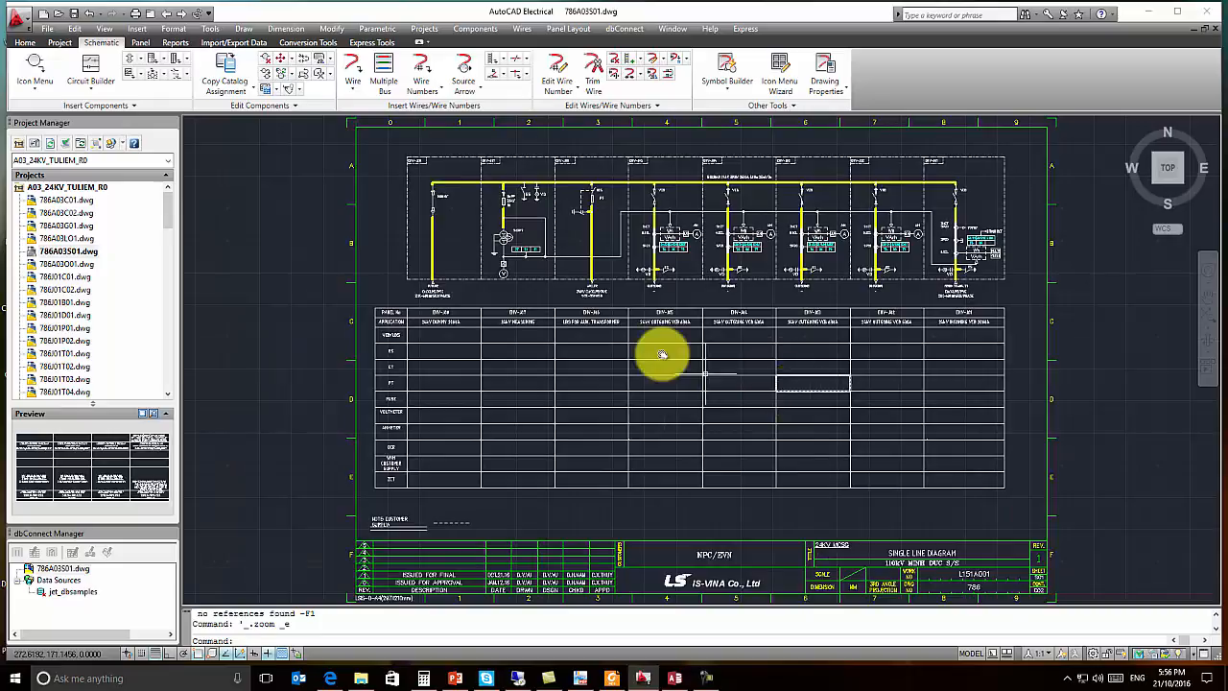
text(vd)
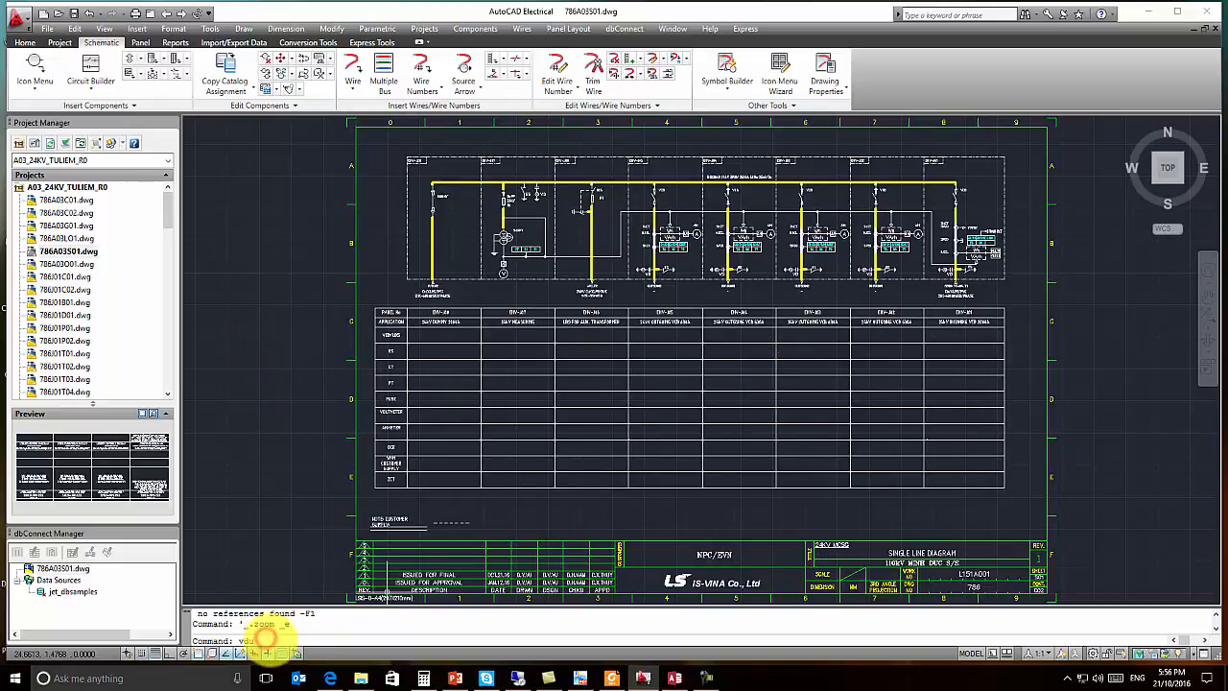
drag(266, 638, 238, 641)
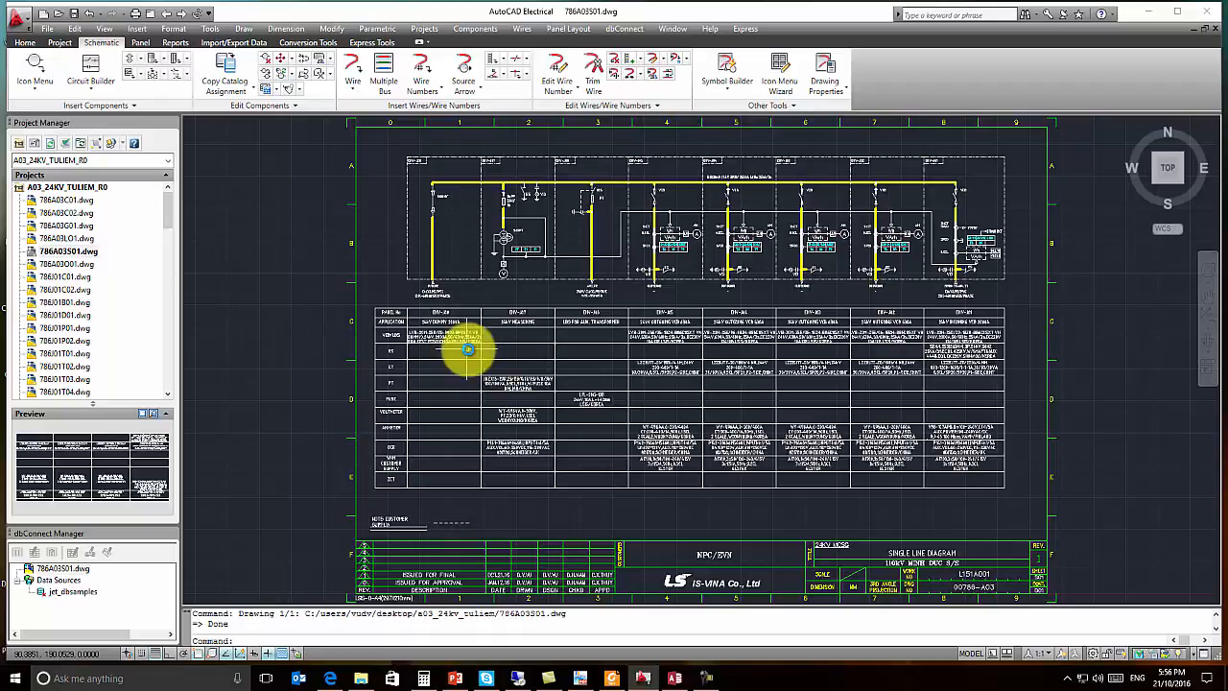
Step: Examine the generated descriptions across the table, from the VCB/LBS row down to the WHM row of panels EHV-J02 and EHV-J01
scroll(437, 329, up, 8)
scroll(438, 332, down, 5)
middle_drag(833, 345, 569, 350)
scroll(657, 345, up, 6)
scroll(659, 345, down, 6)
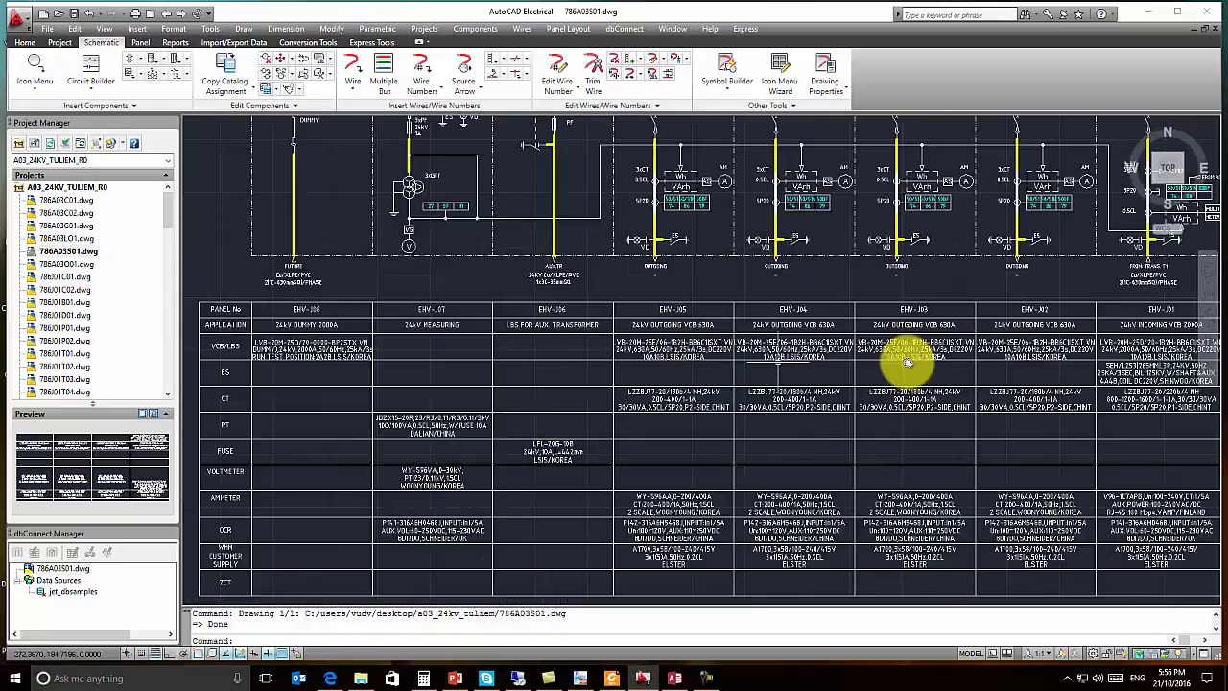
scroll(680, 356, down, 1)
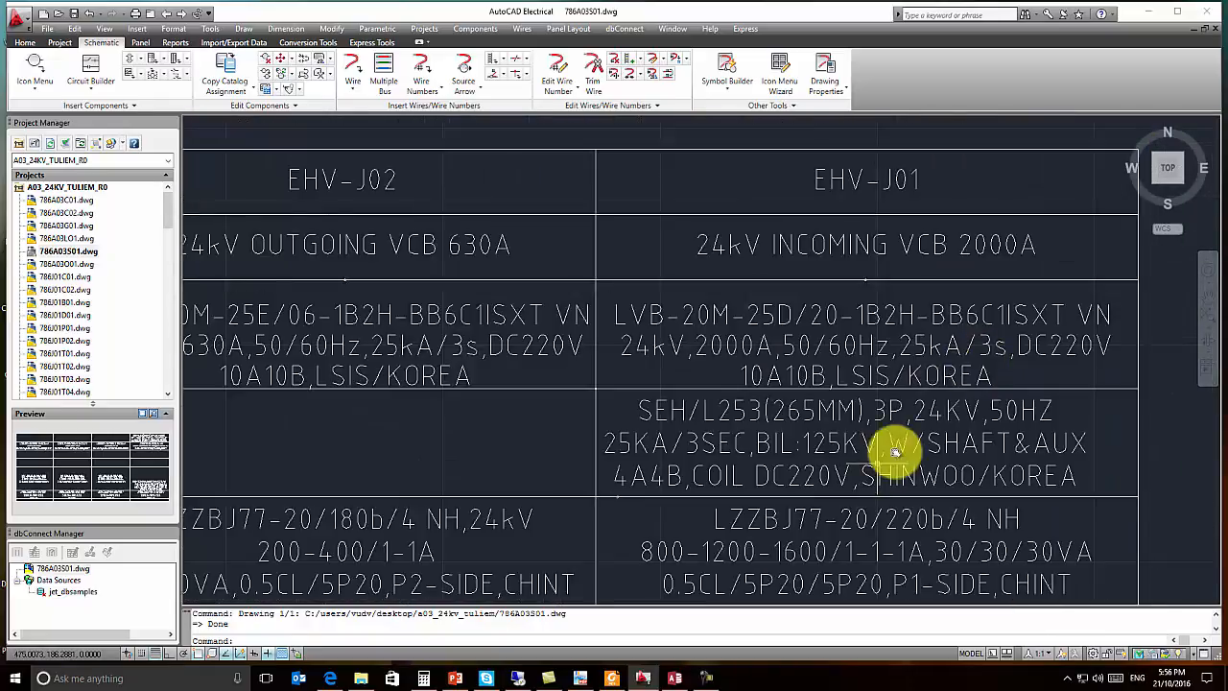
scroll(828, 358, down, 3)
mouse_move(853, 466)
middle_down()
mouse_move(816, 365)
mouse_move(820, 385)
mouse_move(844, 262)
middle_up()
scroll(824, 387, up, 3)
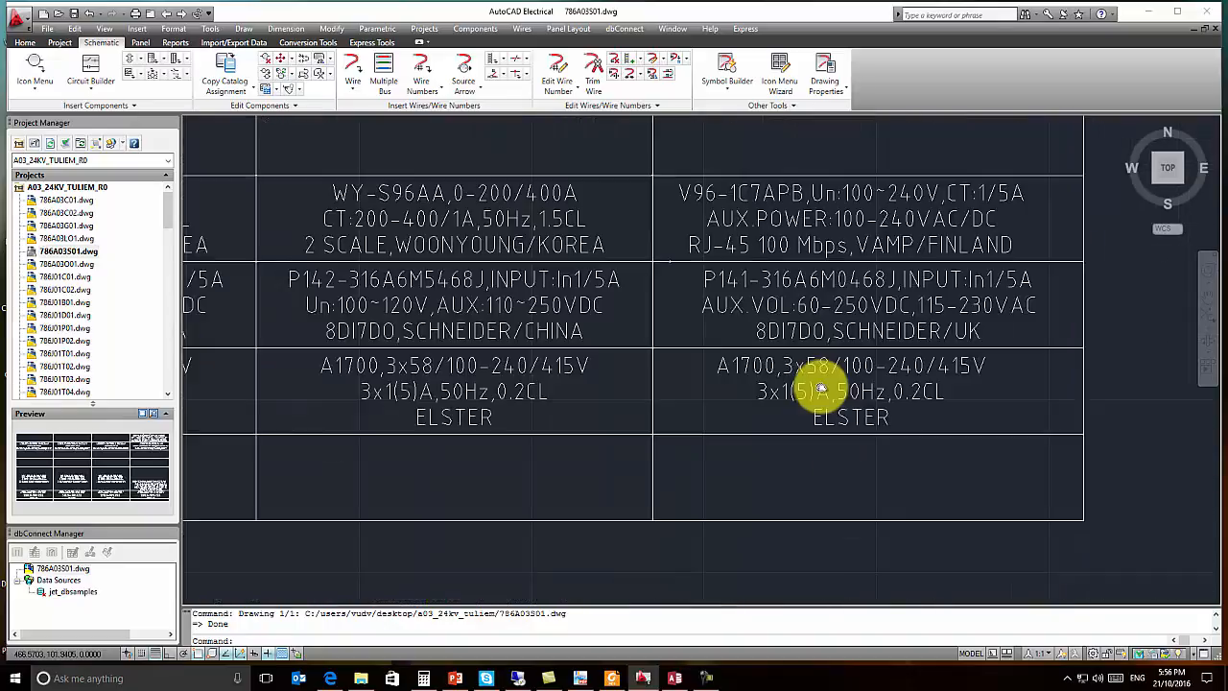
scroll(824, 387, down, 4)
middle_drag(823, 386, 826, 377)
scroll(823, 379, up, 2)
scroll(823, 351, down, 3)
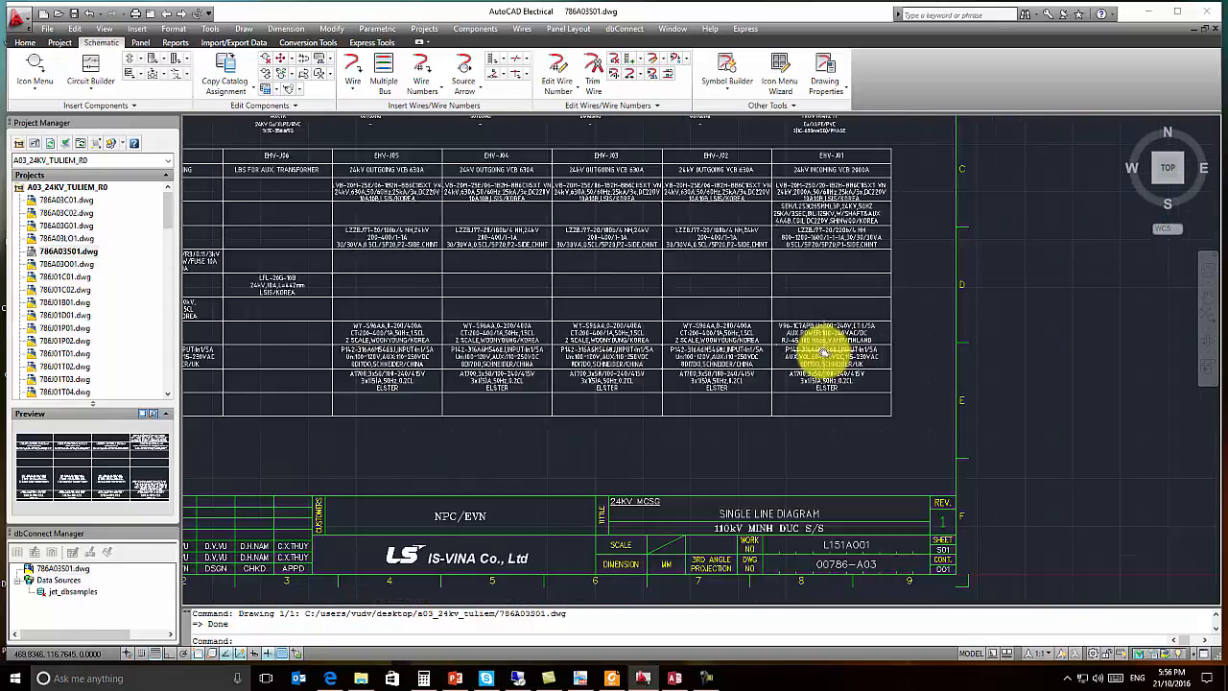
Step: Examine the PT, fuse, voltmeter, ammeter, OCR and WHM descriptions of panels EHV-J07, EHV-J06 and EHV-J05
scroll(707, 375, down, 2)
middle_drag(707, 375, 674, 386)
scroll(673, 385, up, 5)
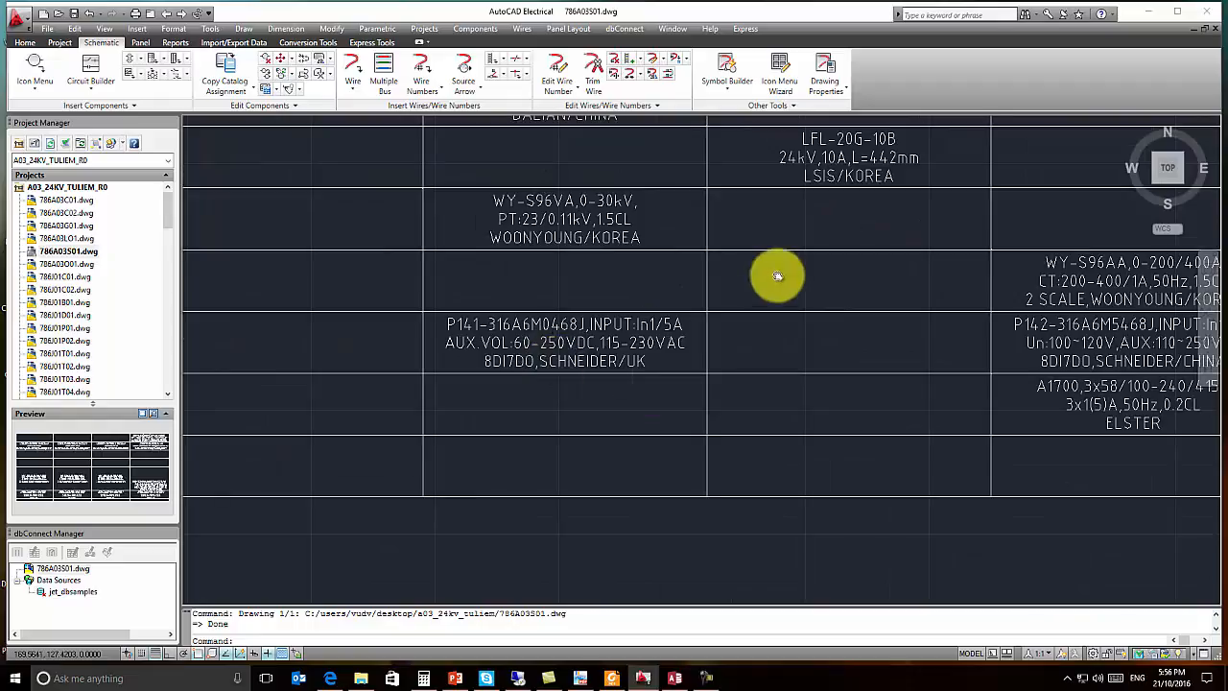
scroll(825, 260, down, 1)
scroll(790, 285, up, 3)
scroll(790, 285, down, 4)
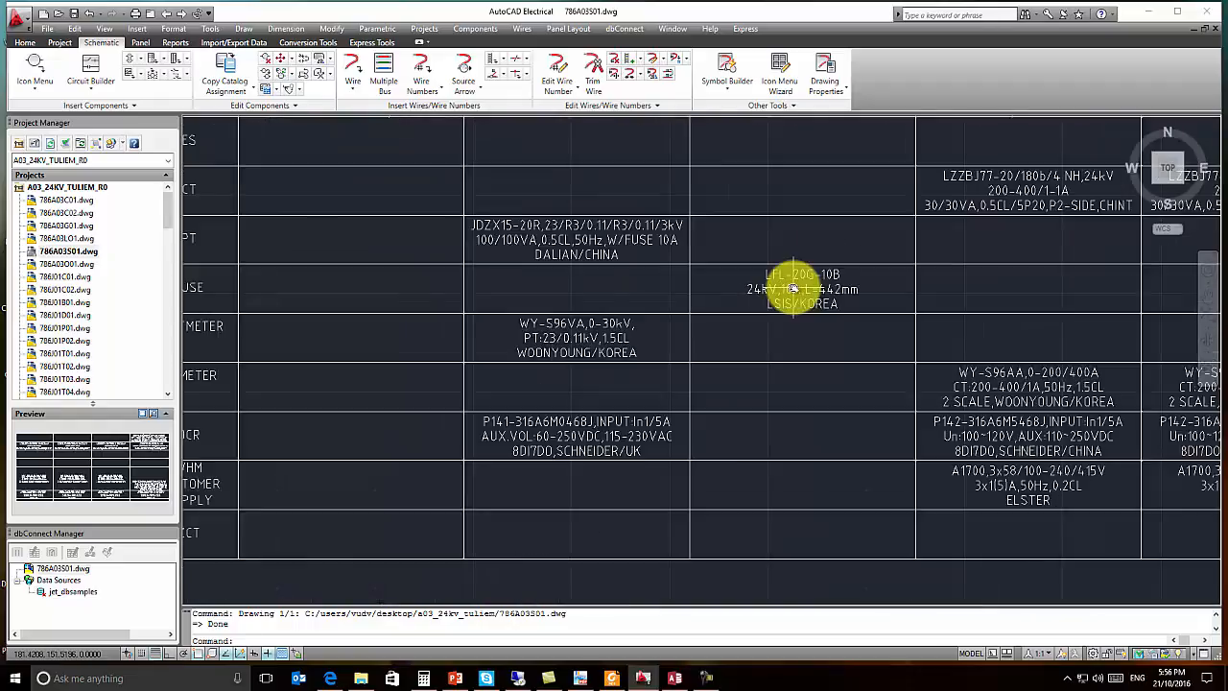
scroll(577, 344, down, 4)
scroll(614, 376, up, 3)
scroll(626, 403, up, 2)
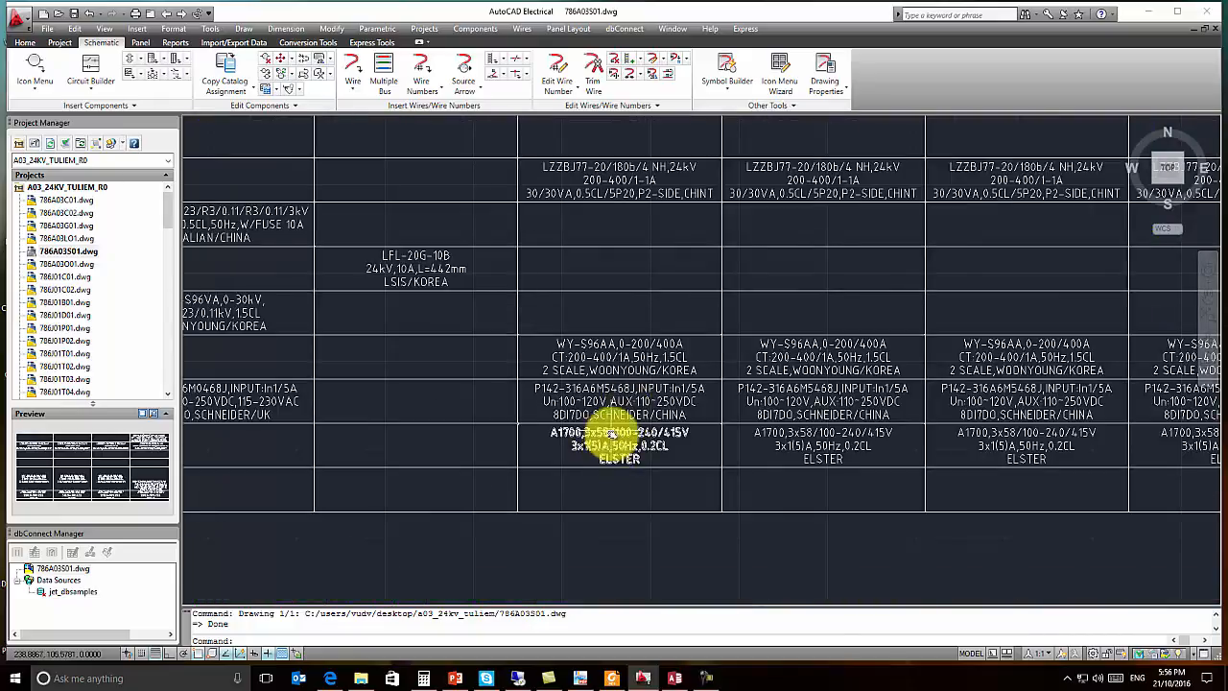
scroll(610, 353, down, 5)
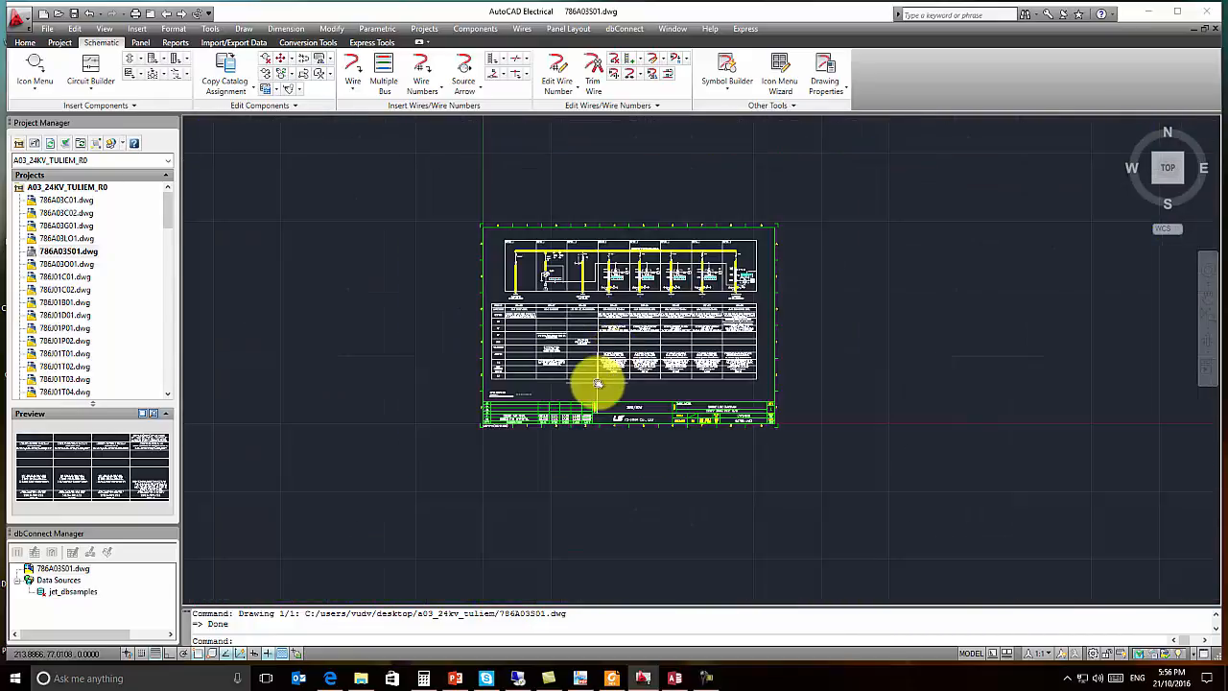
click(92, 265)
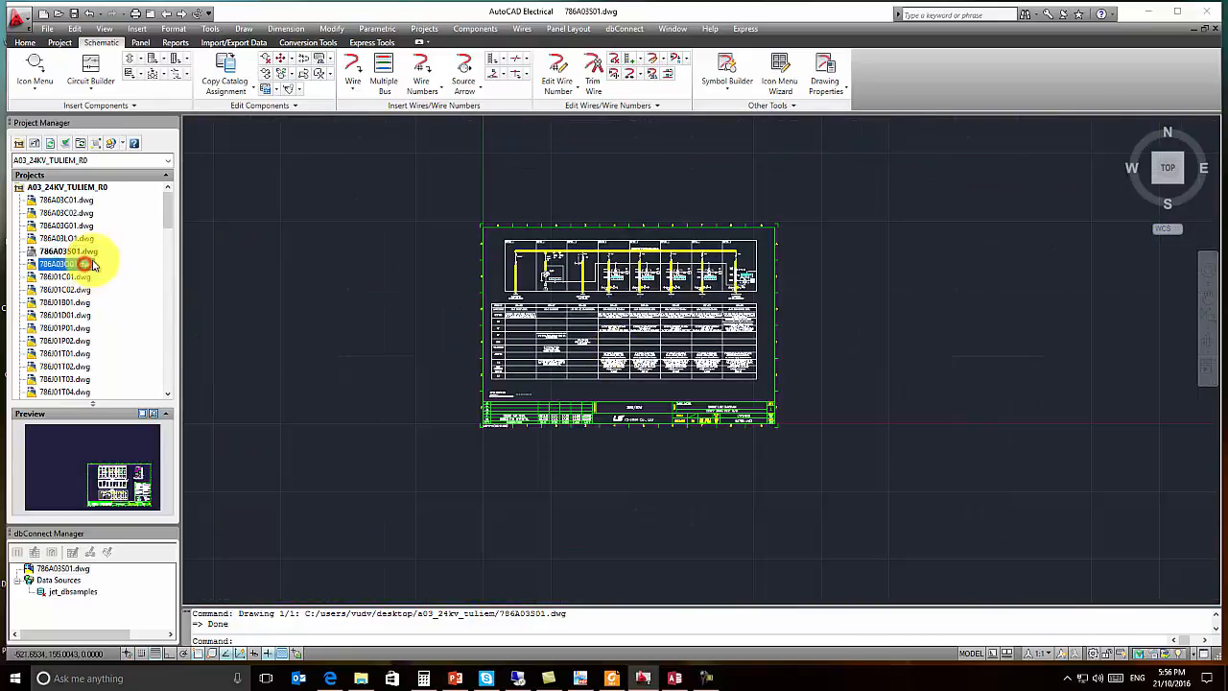
click(864, 332)
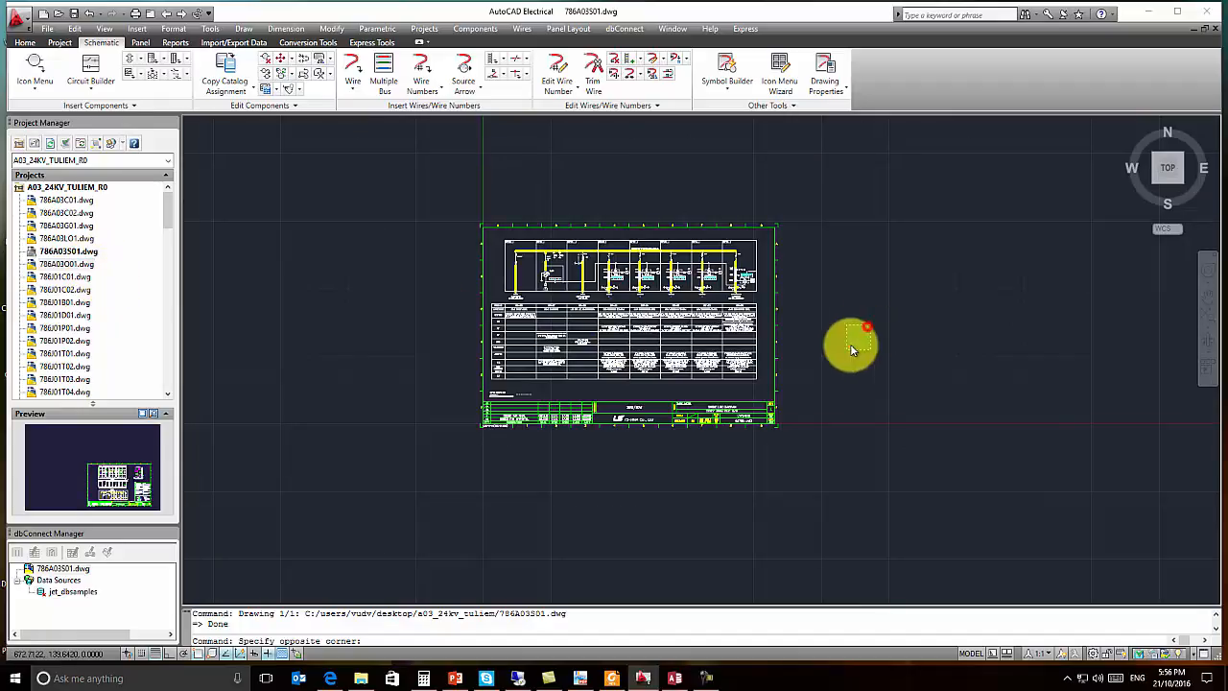
key(Escape)
key(Escape)
scroll(597, 346, up, 5)
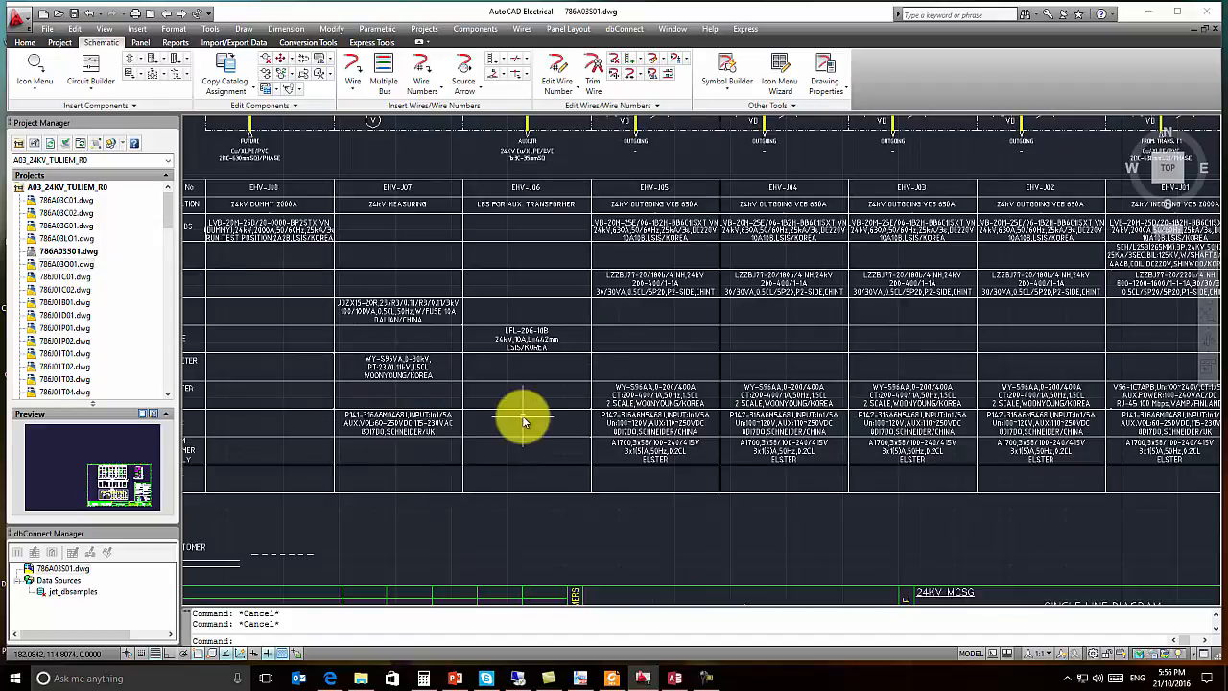
middle_drag(521, 416, 576, 438)
scroll(590, 403, down, 1)
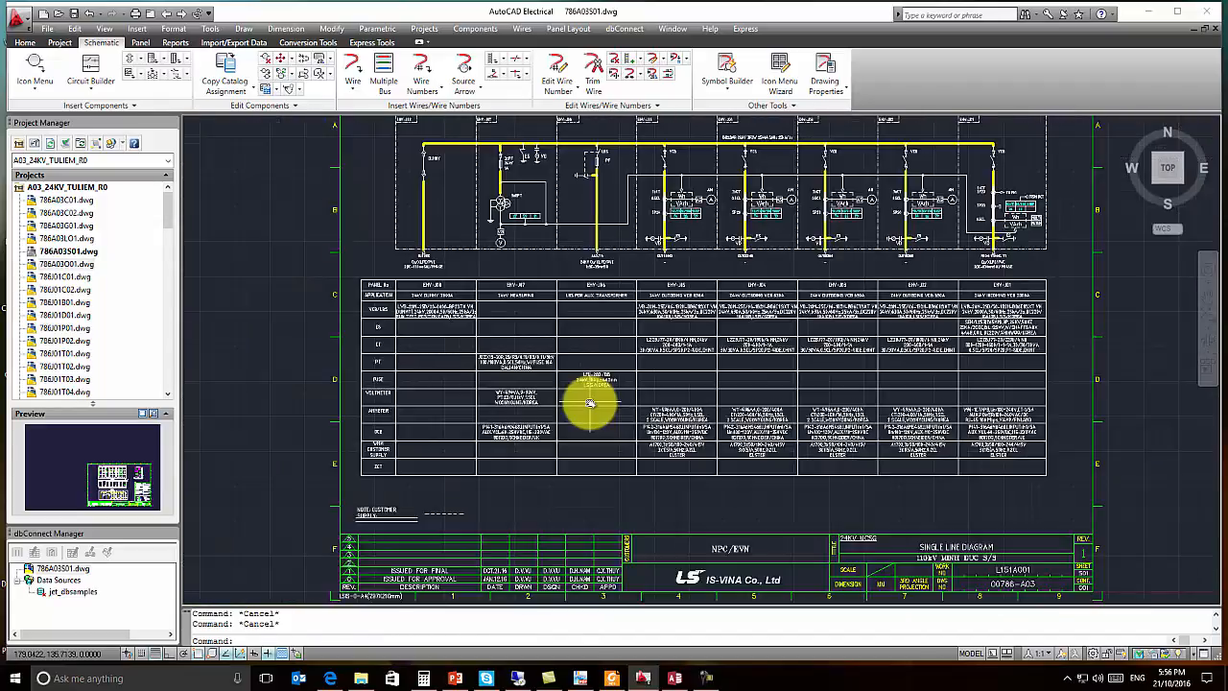
scroll(735, 364, down, 1)
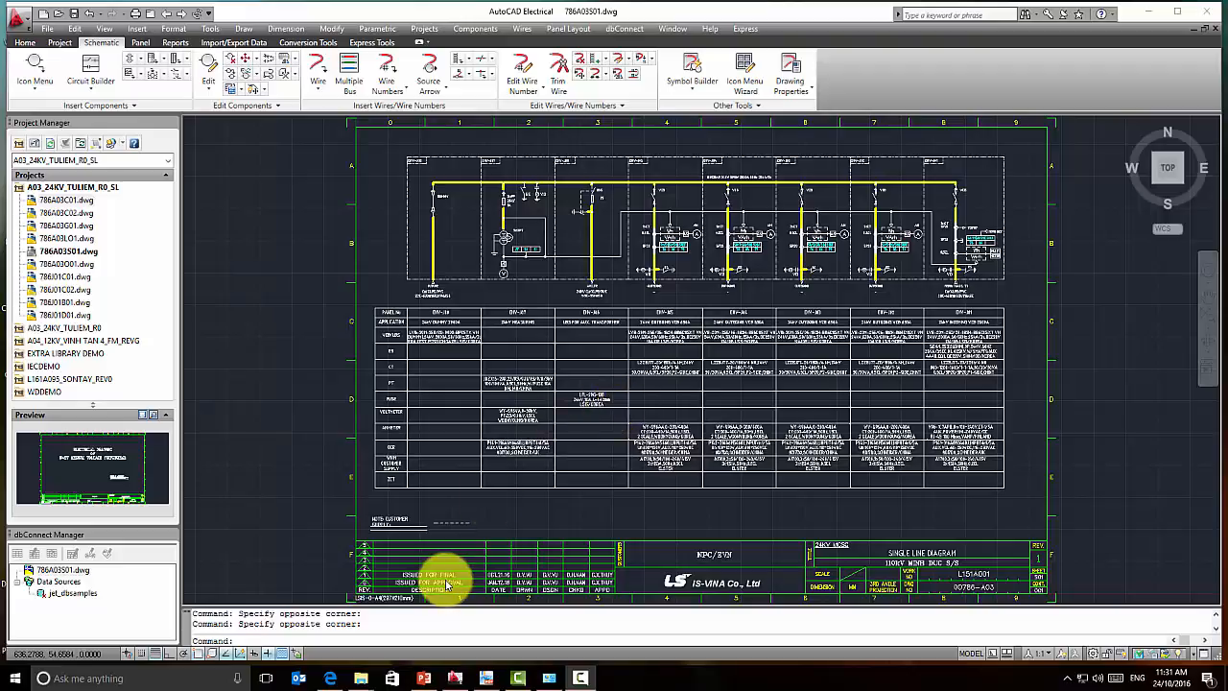
Step: Run the vbom command and always allow it to quick-save the drawing, opening the BOM Builder
click(550, 514)
click(513, 515)
text(vbom)
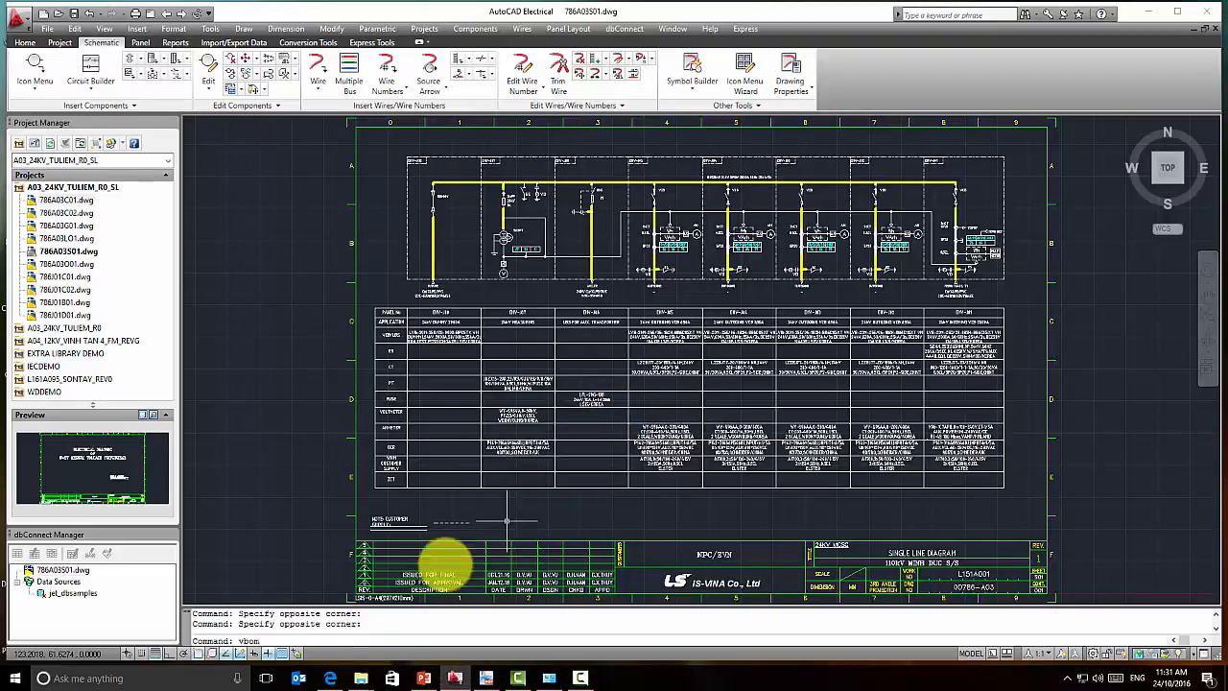
click(267, 641)
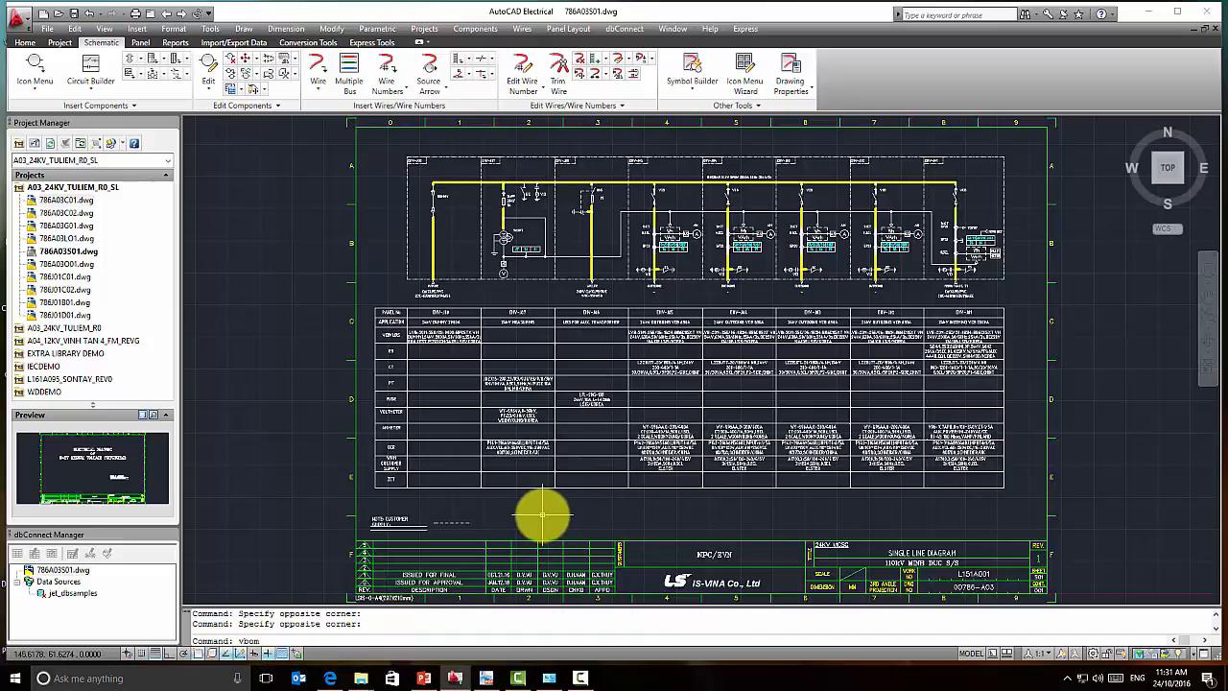
key(Return)
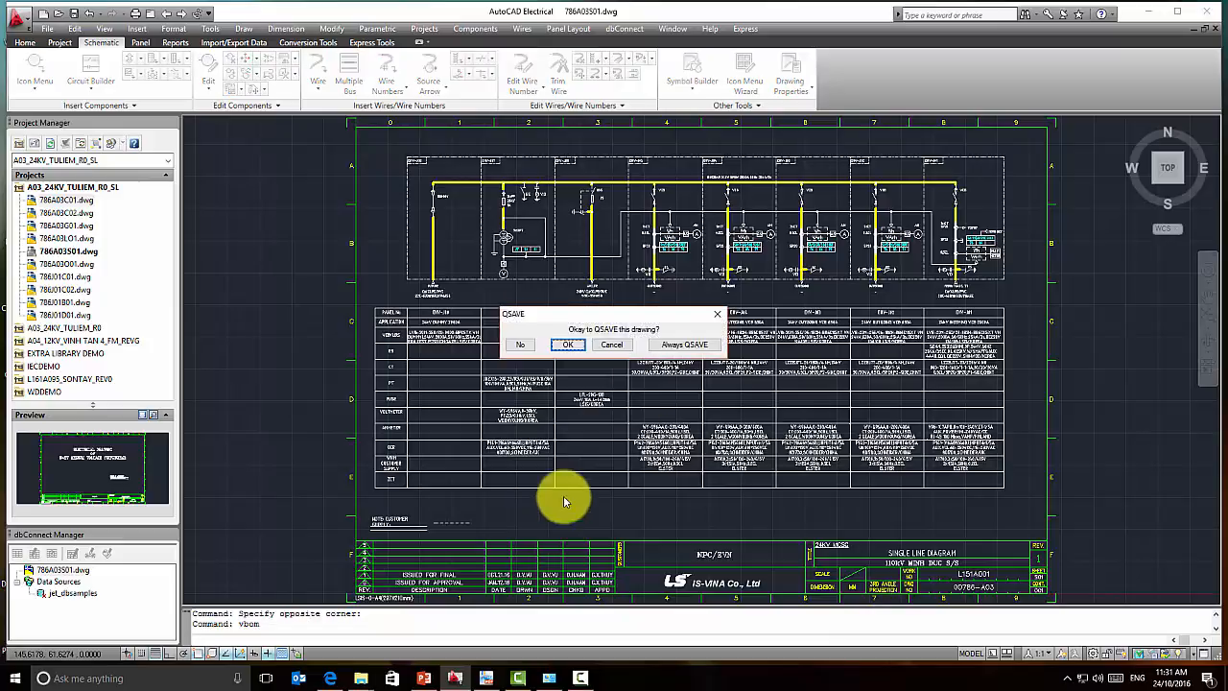
click(696, 344)
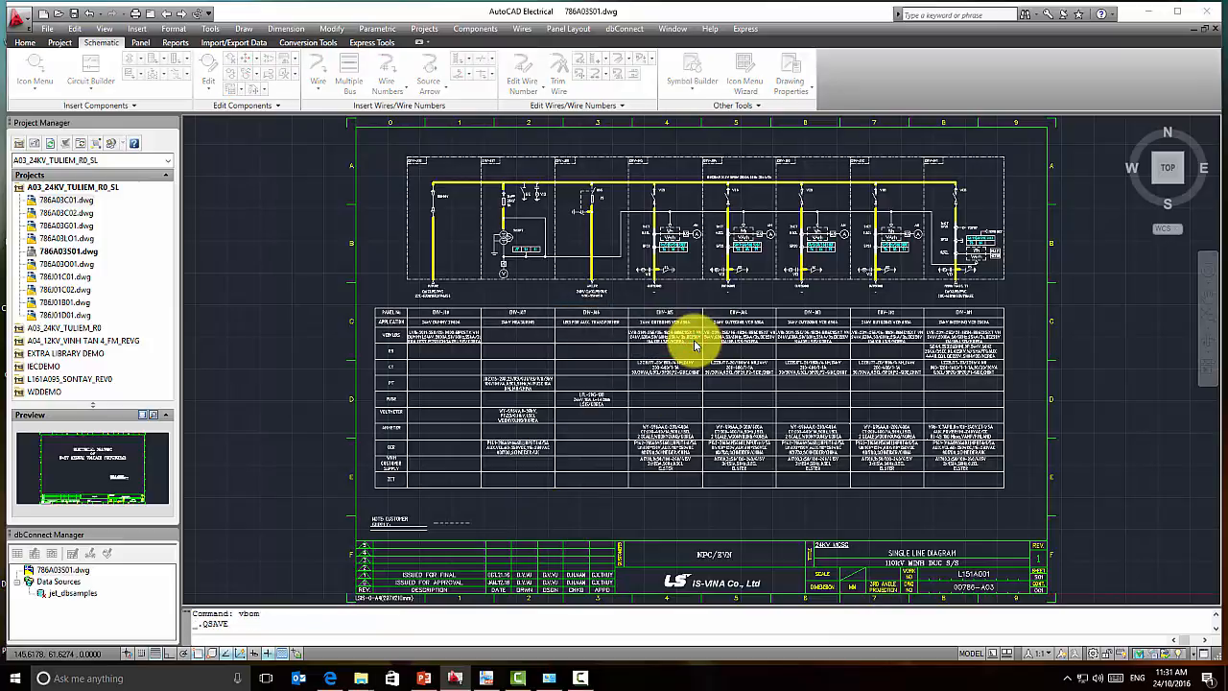
click(681, 364)
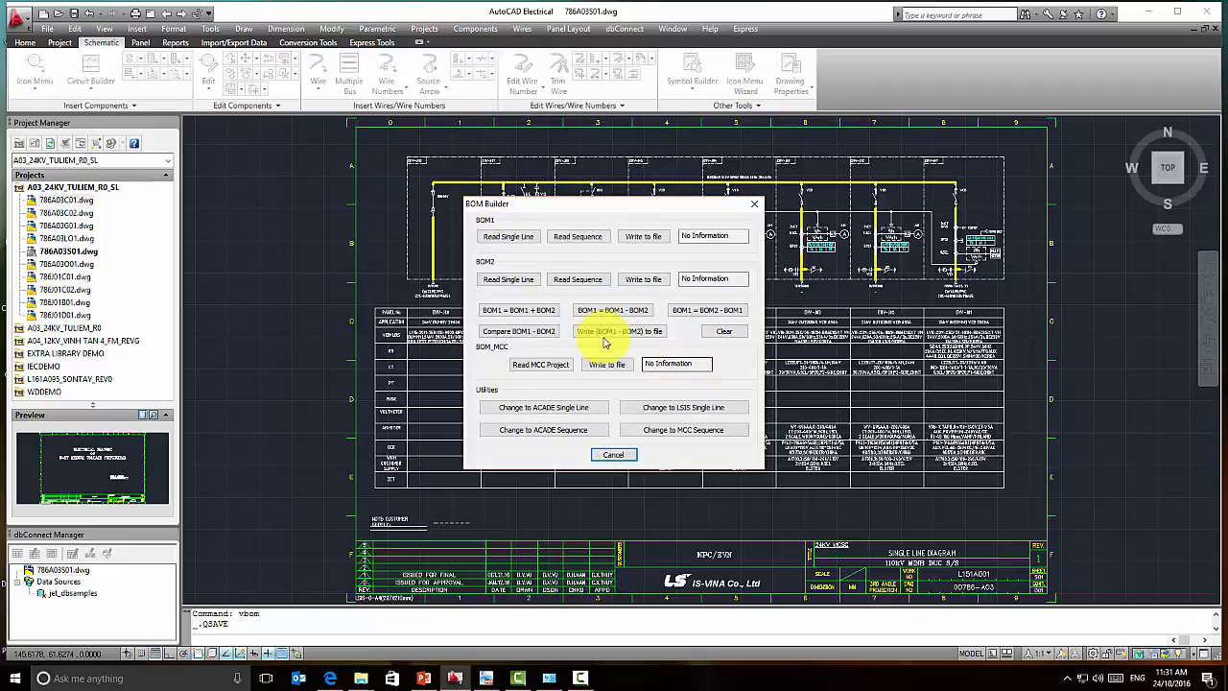
Step: Read the single line diagram into BOM1 and write it to the Desktop as BOM_Single line.xls
click(507, 238)
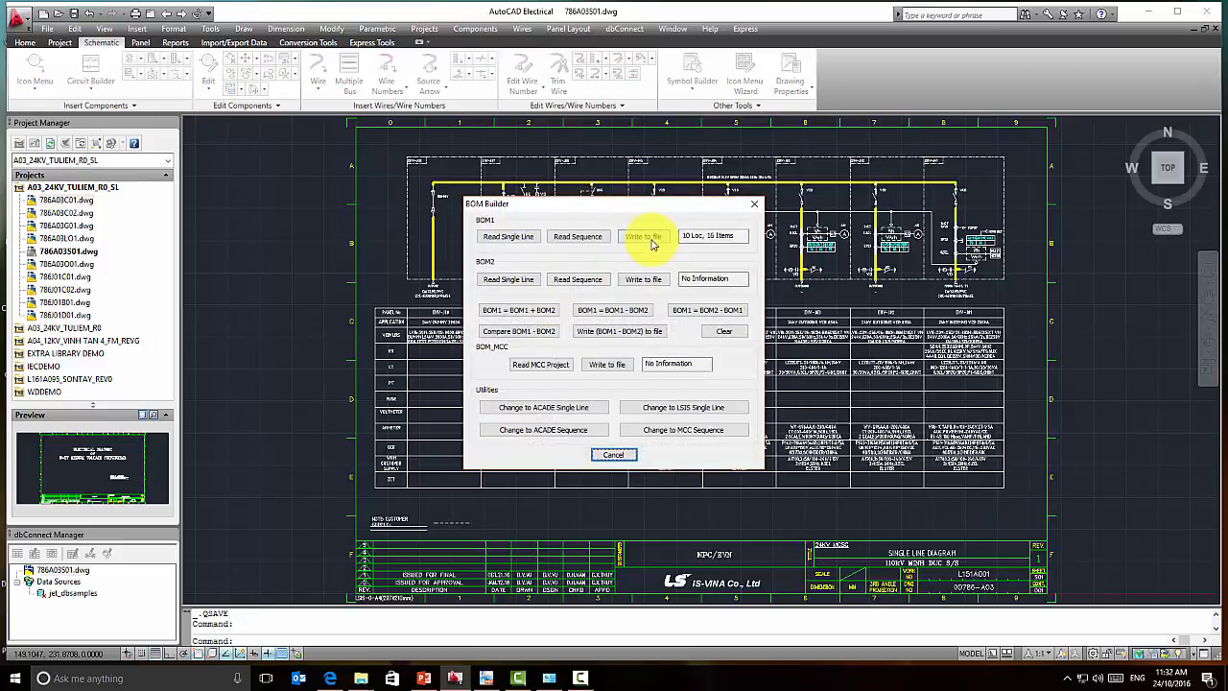
click(651, 239)
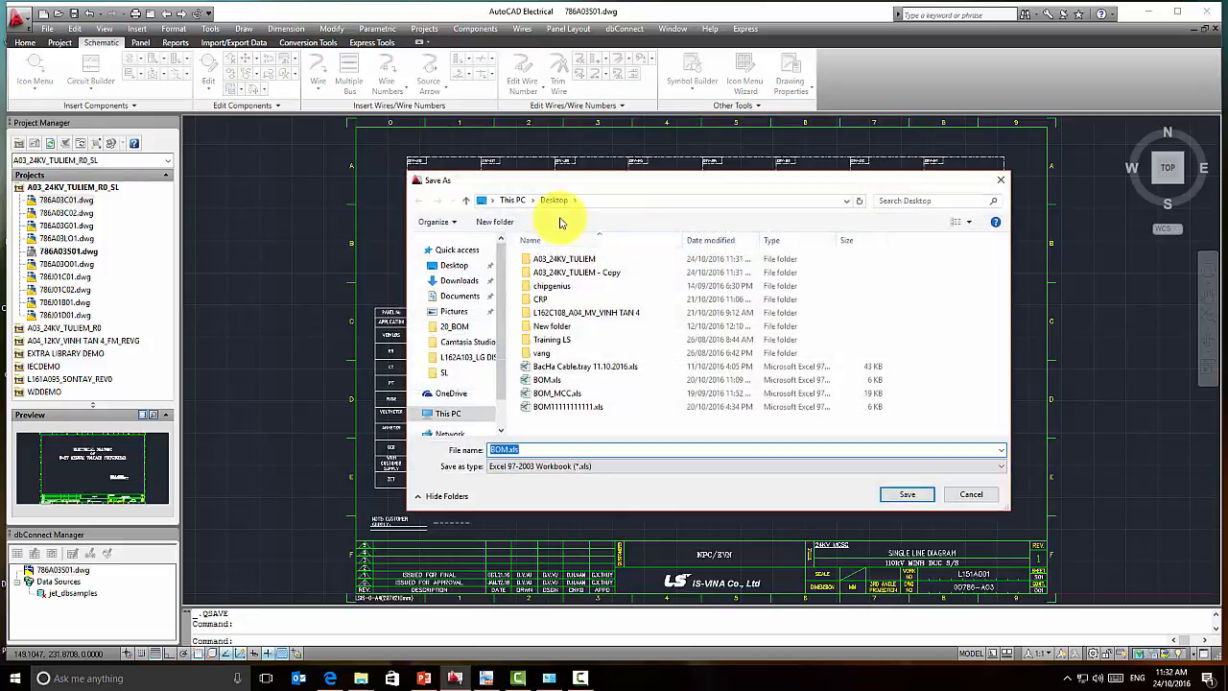
click(508, 450)
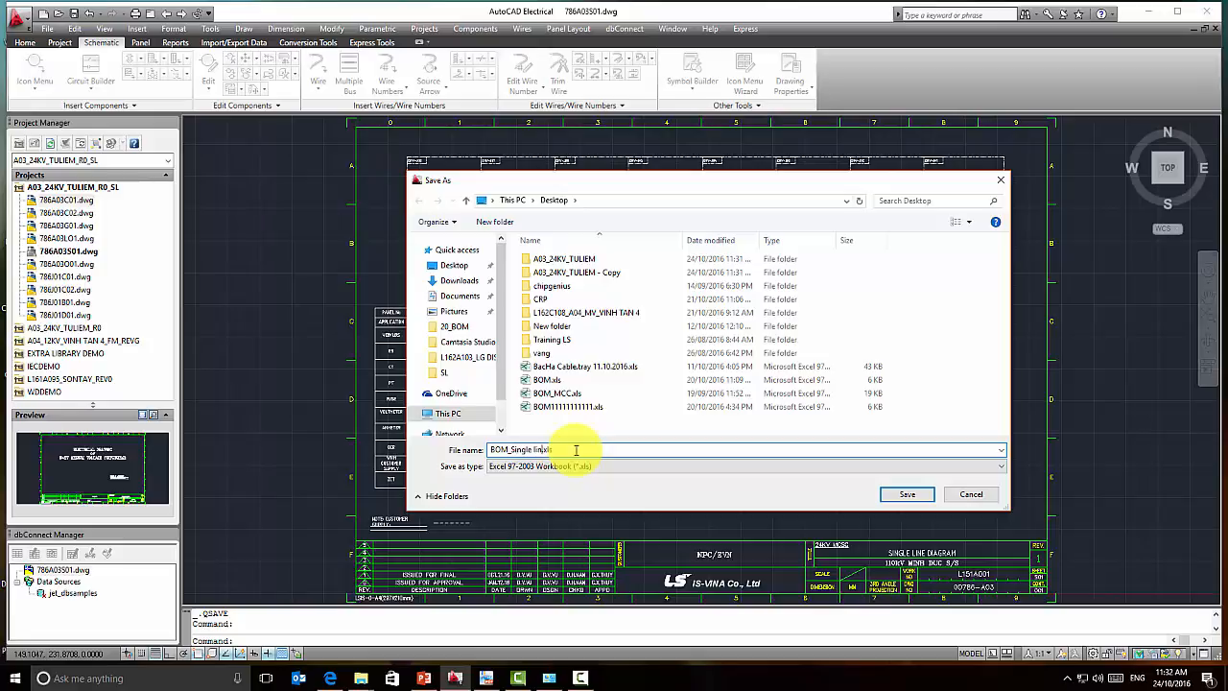
click(908, 495)
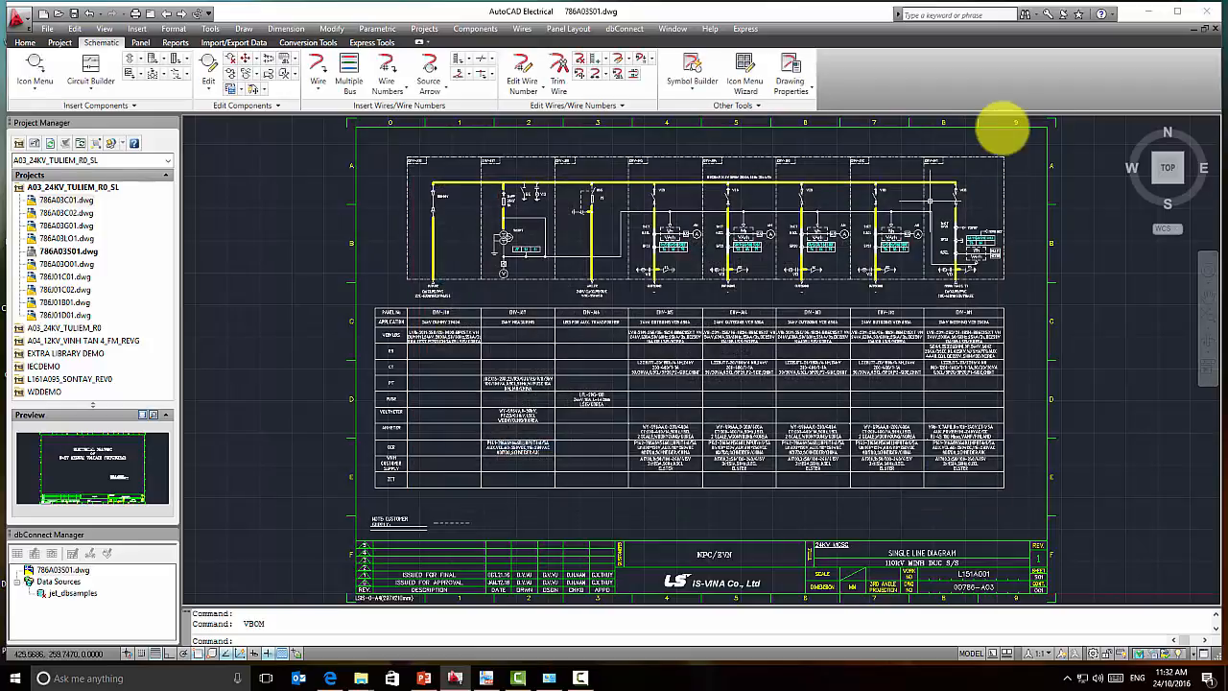
Step: Open BOM_Single line.xls from the desktop in Excel and examine the panel columns and component specifications
click(1147, 19)
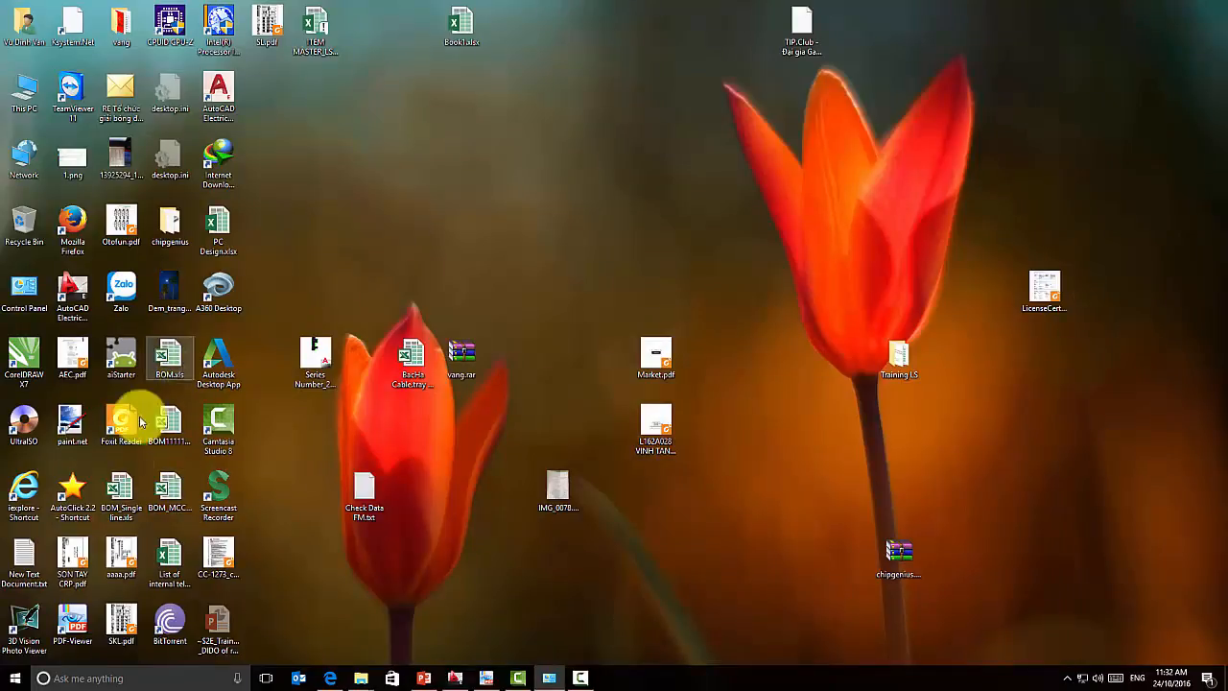
double_click(121, 495)
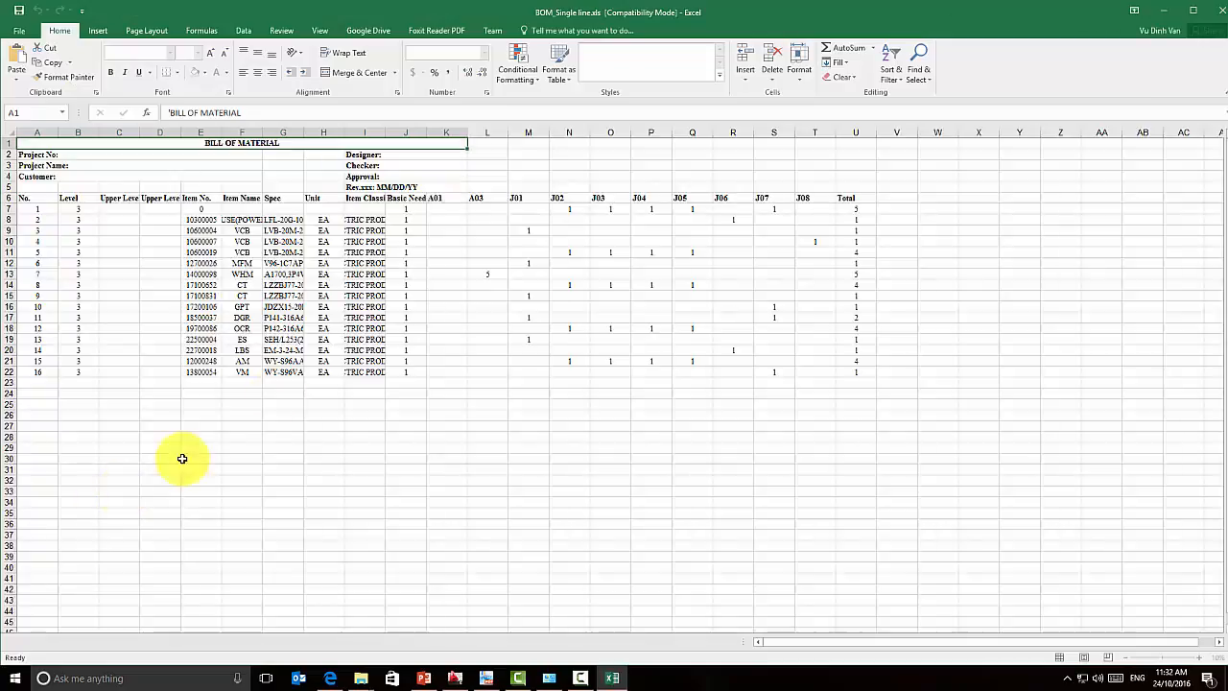
click(448, 197)
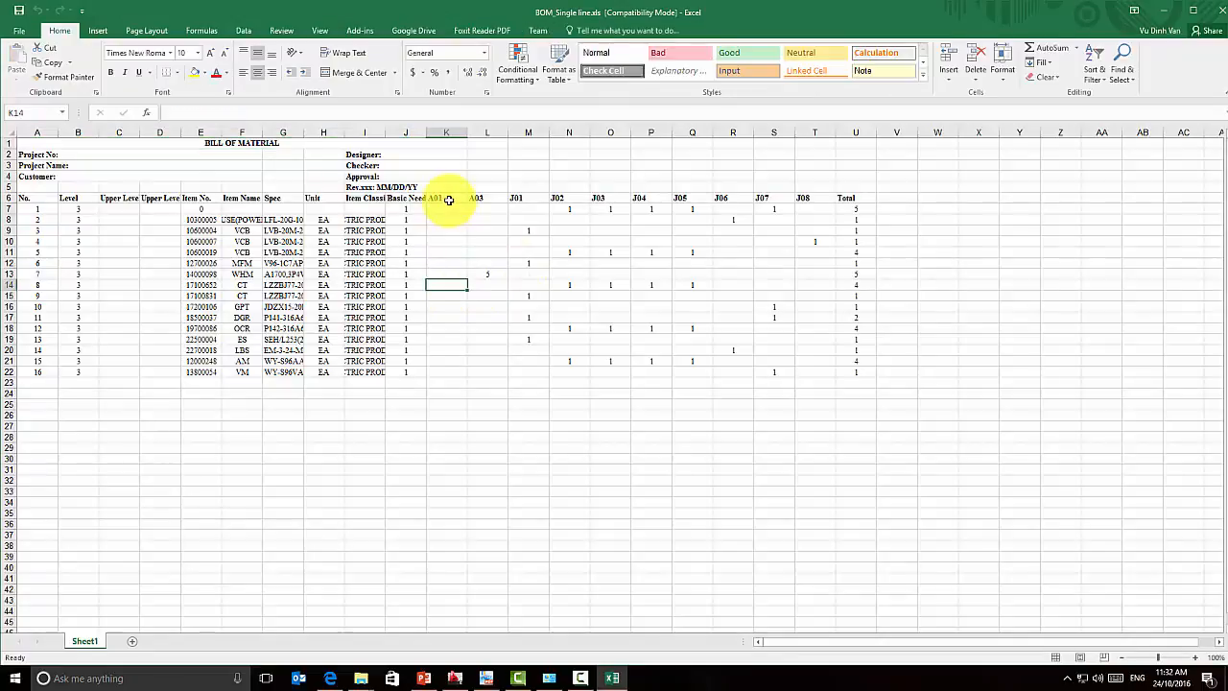
click(284, 231)
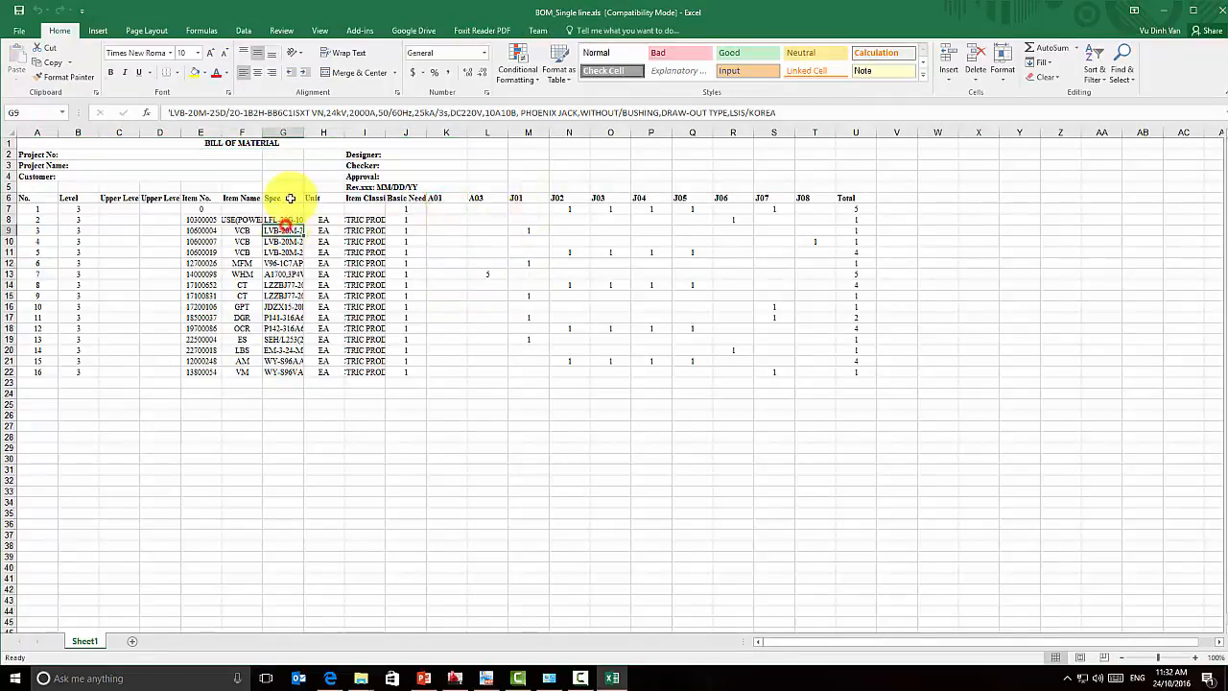
click(278, 141)
click(227, 176)
click(284, 241)
click(280, 285)
Step: Widen the Spec column of the bill of material and review the specifications and item numbers of the listed components
drag(303, 132, 533, 139)
click(324, 241)
drag(324, 220, 372, 370)
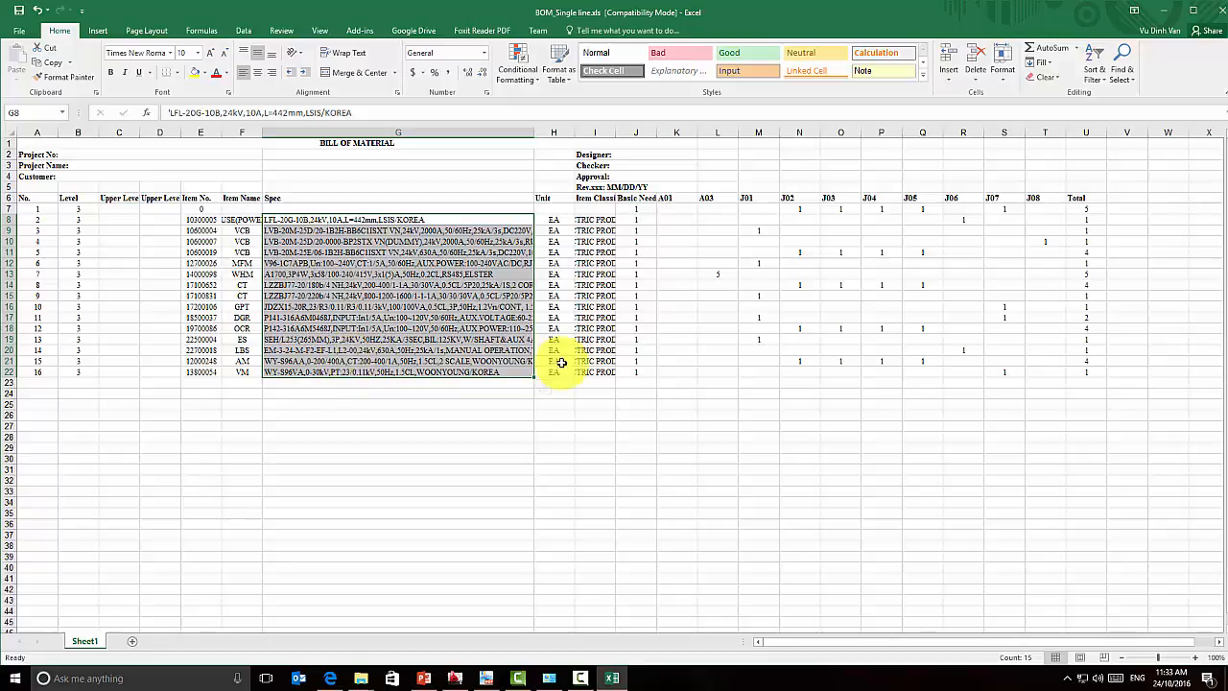
drag(204, 220, 203, 372)
click(362, 251)
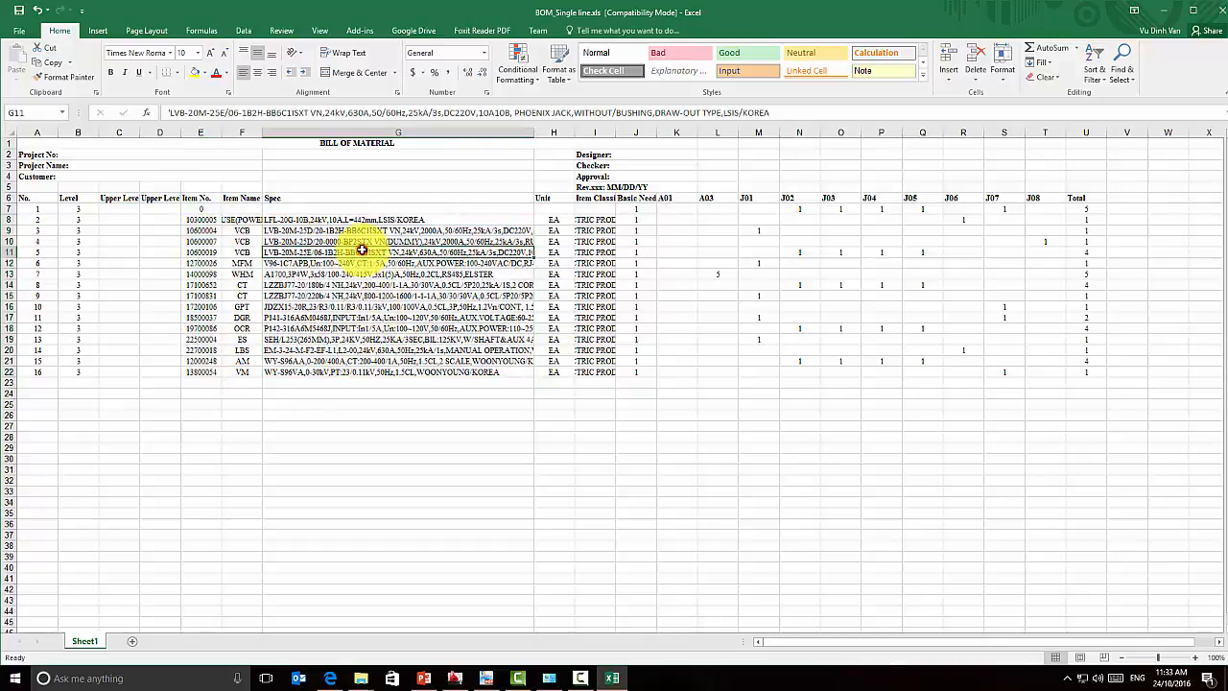
Step: Set the workbook aside, open Ksystem from the desktop and log in with the user ID and account password
click(1163, 10)
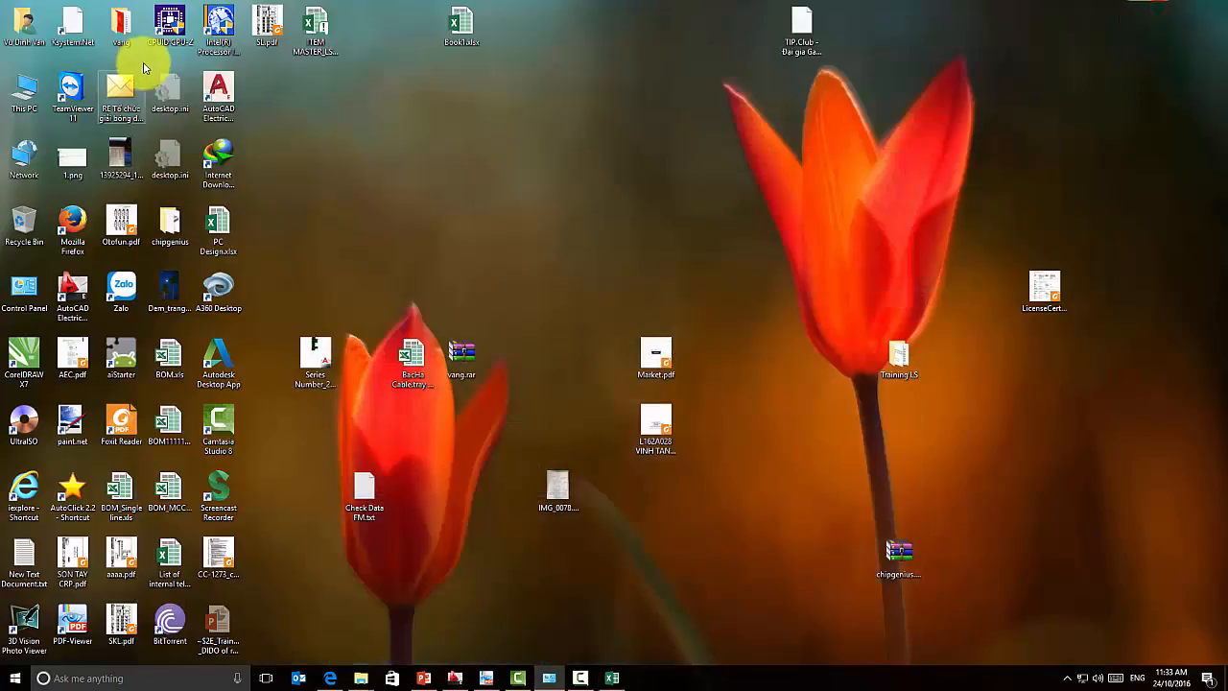
double_click(71, 25)
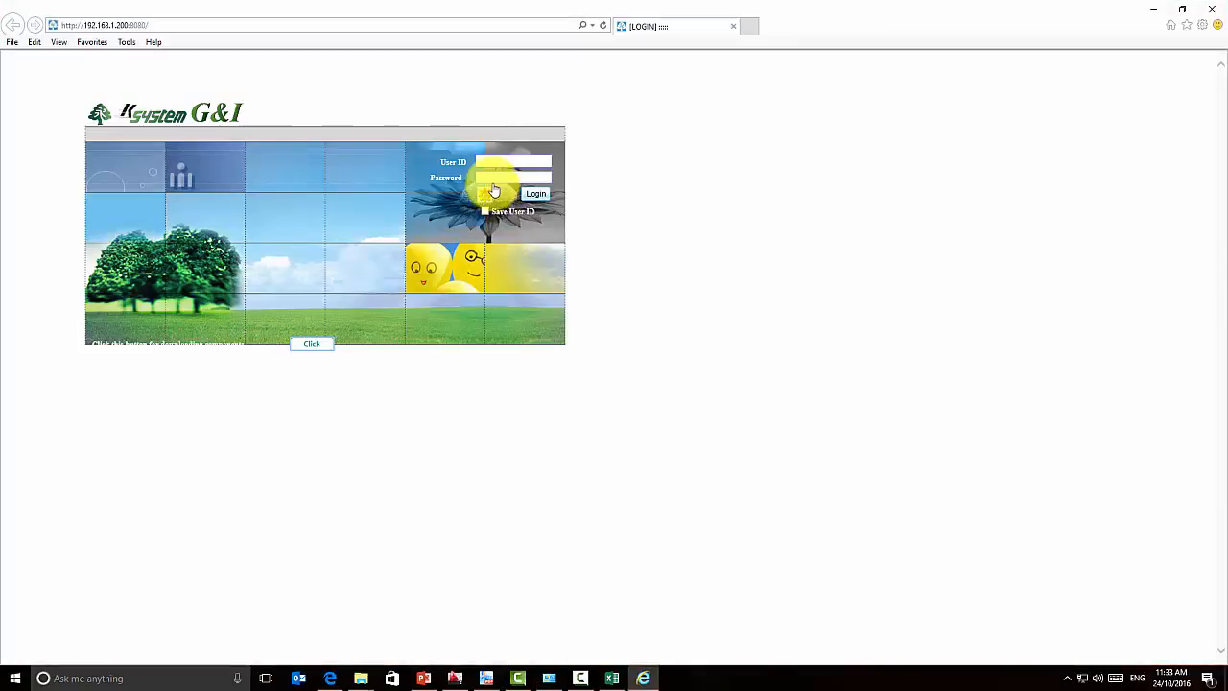
click(499, 179)
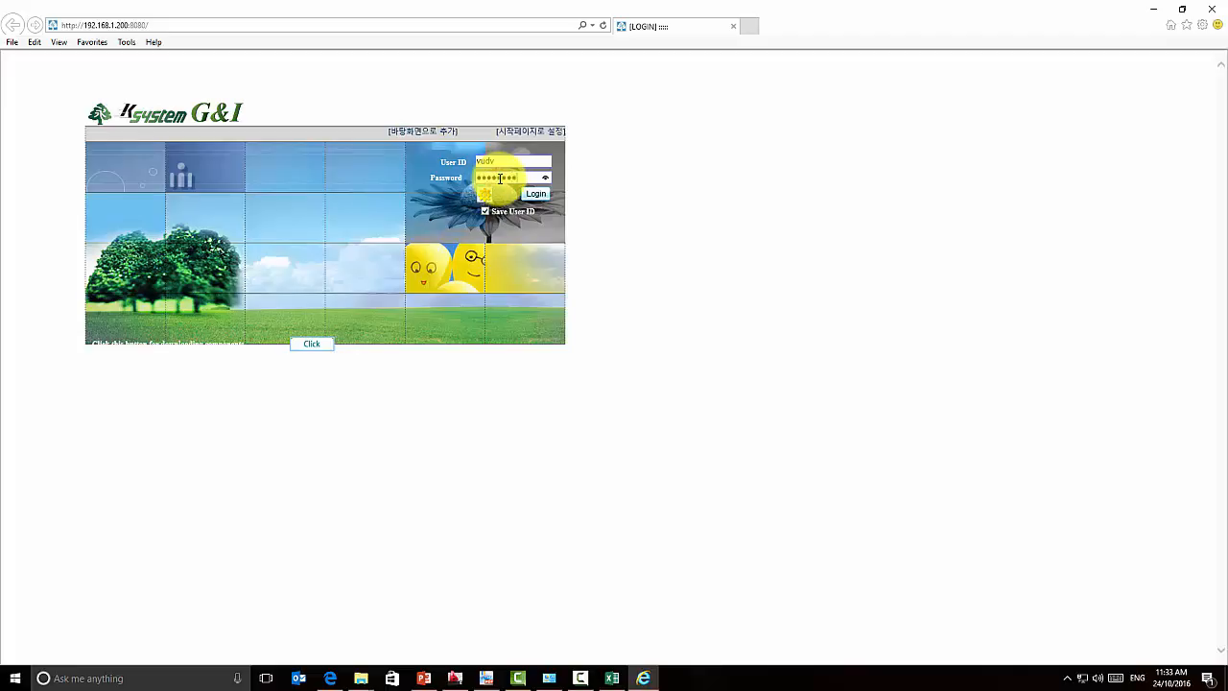
key(Return)
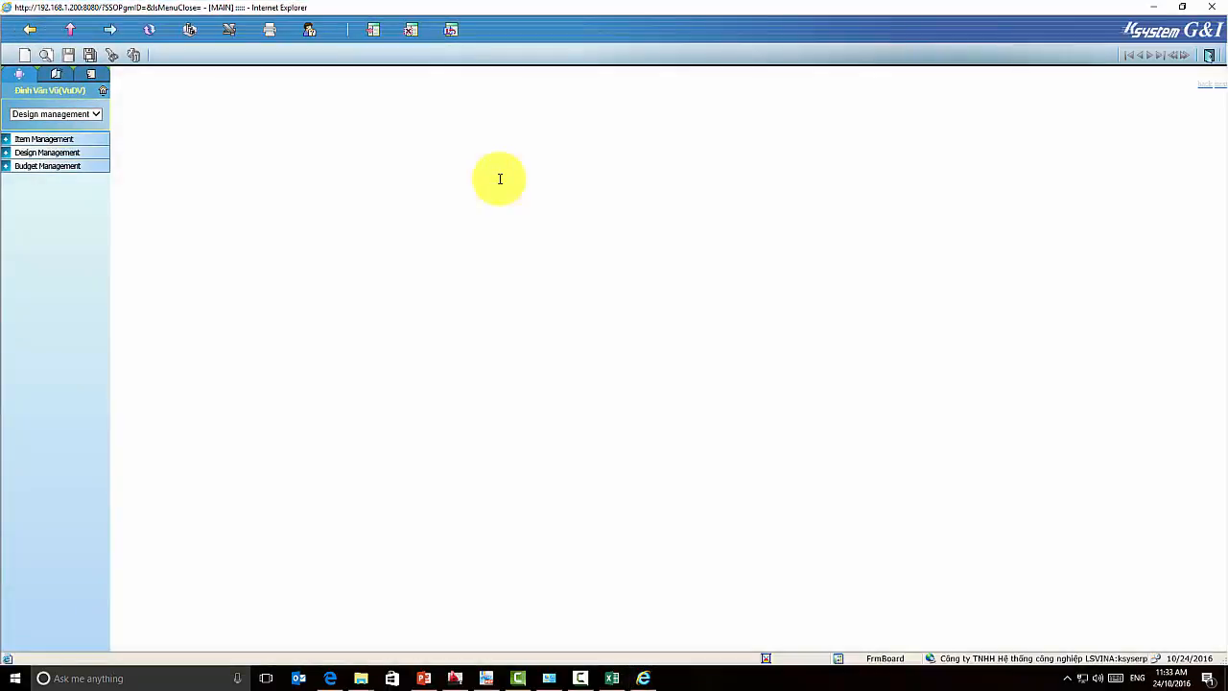
Step: Open the BOM registration form of Design Management and bring up the lookup for its project name
click(73, 154)
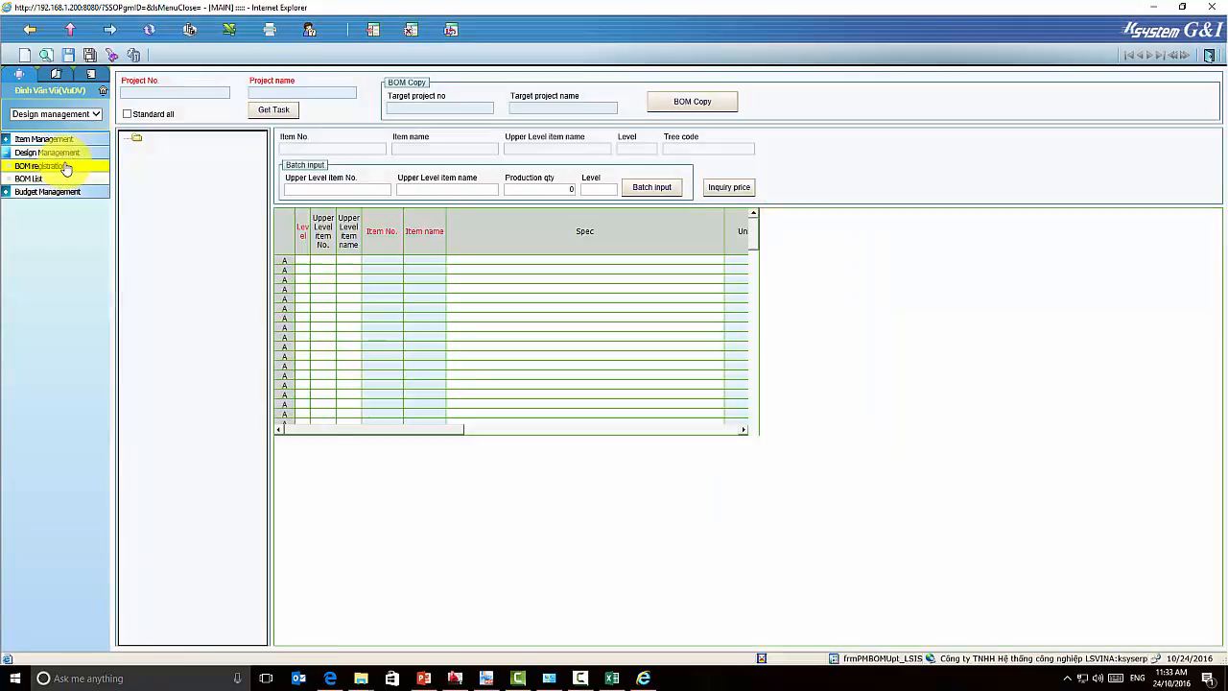
click(193, 91)
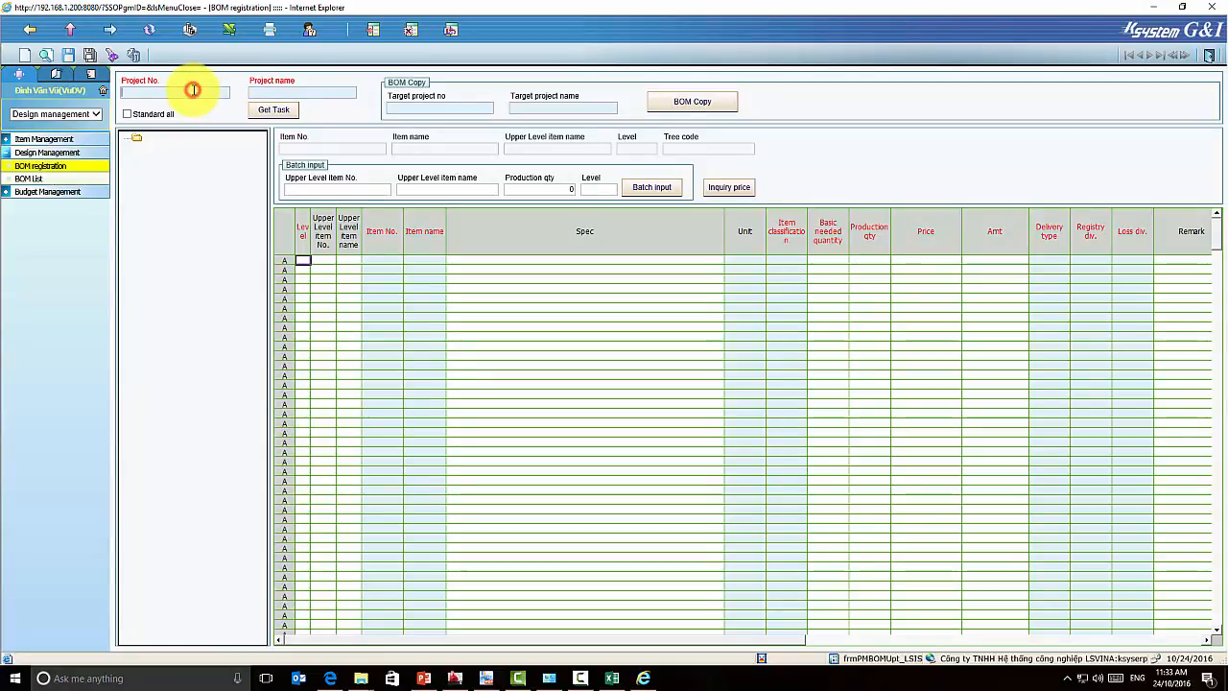
click(263, 89)
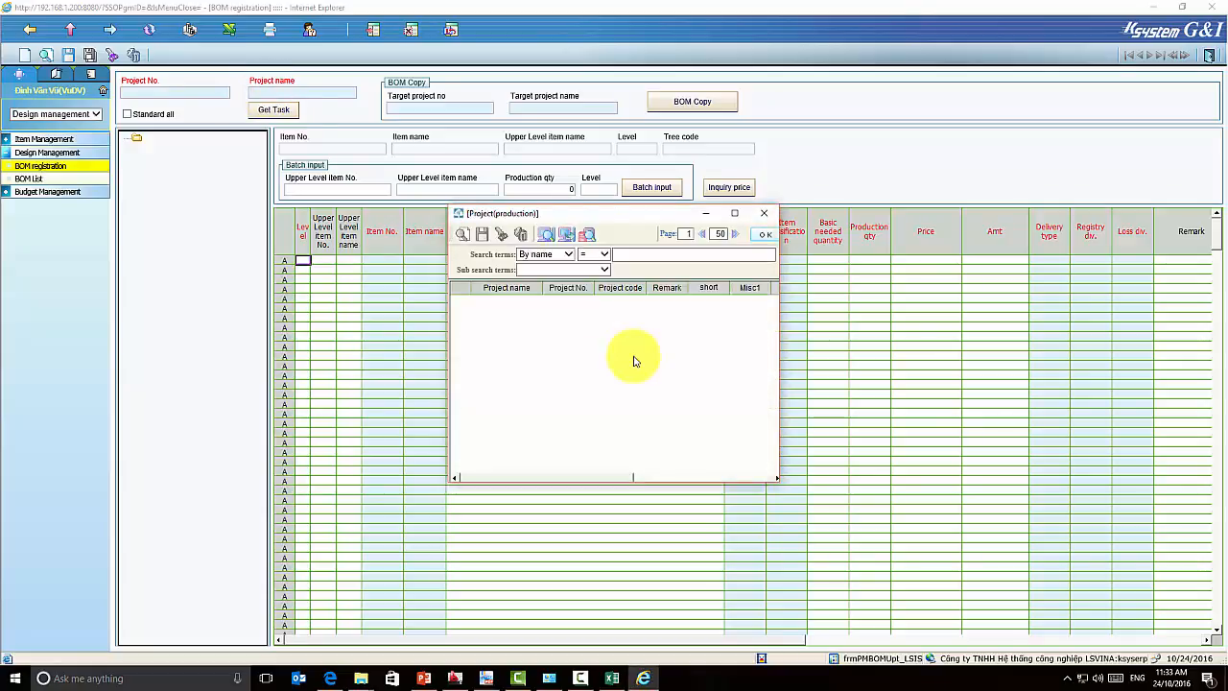
Step: Look through the production project list for the substation project that the single line diagram belongs to
click(592, 240)
scroll(523, 355, down, 3)
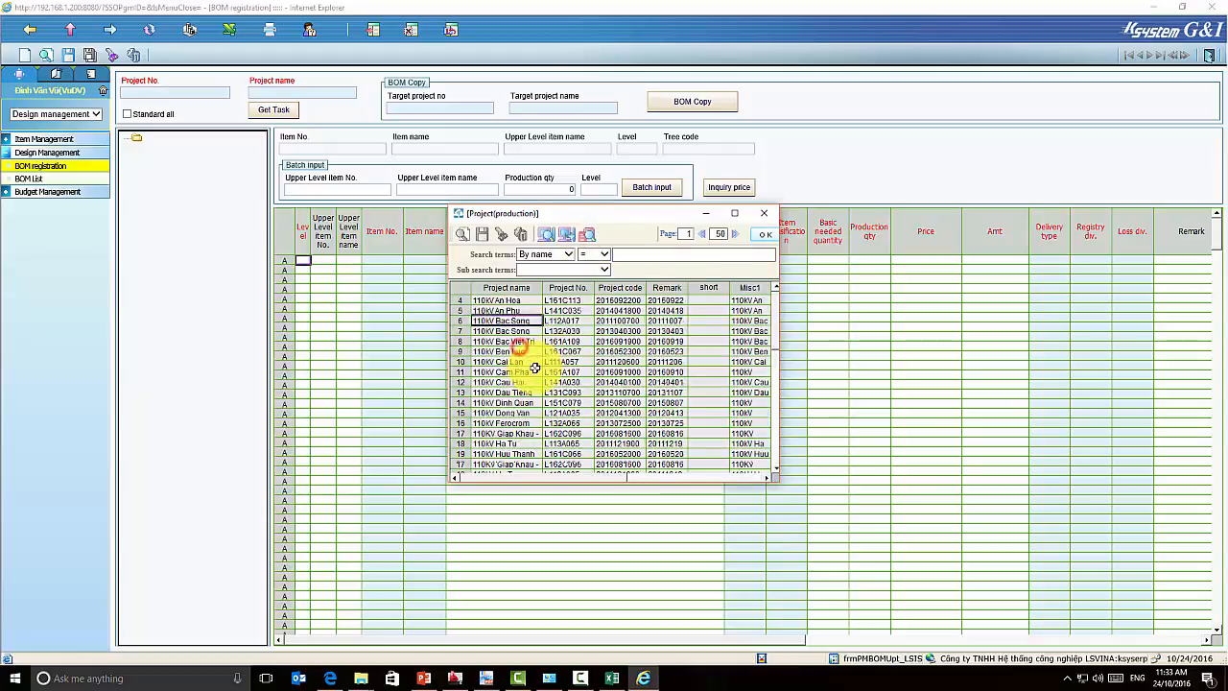
scroll(534, 369, down, 4)
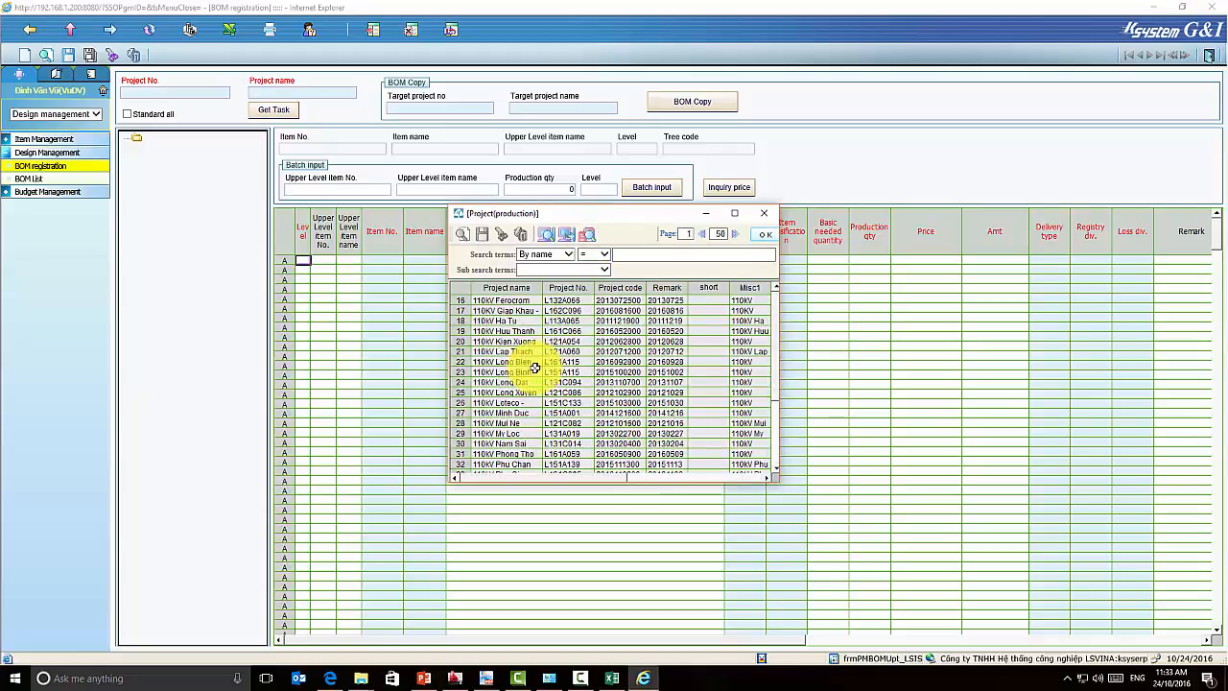
scroll(534, 368, down, 3)
scroll(534, 368, up, 10)
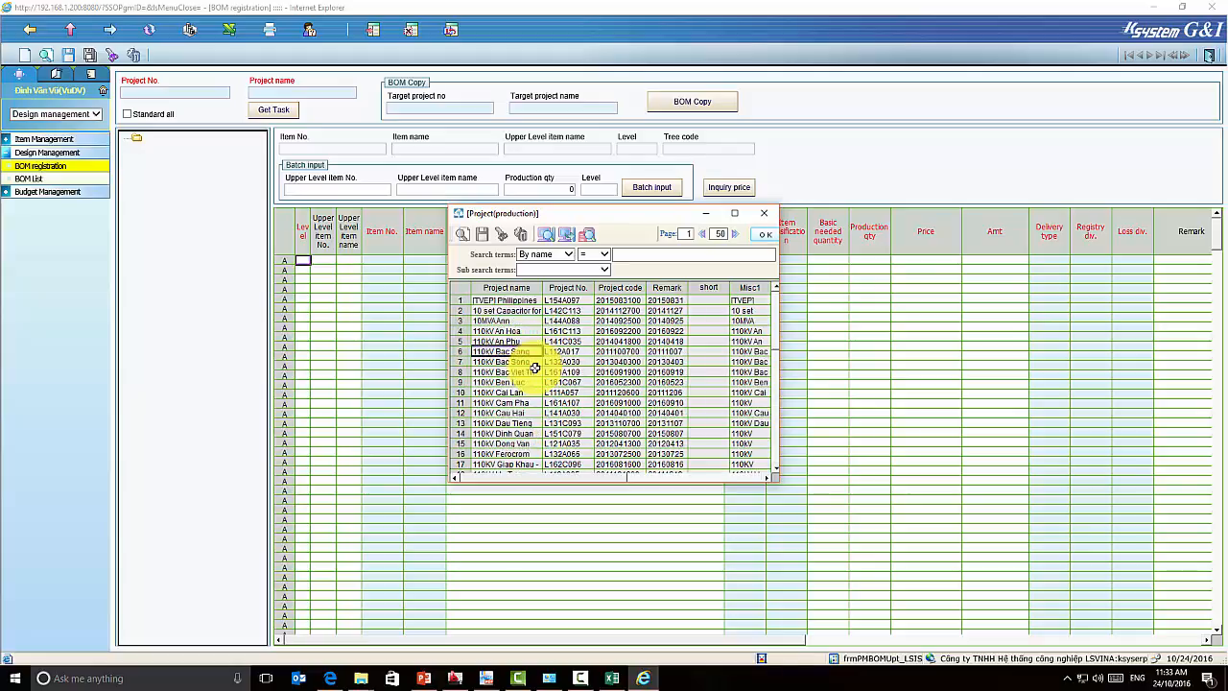
scroll(534, 368, down, 3)
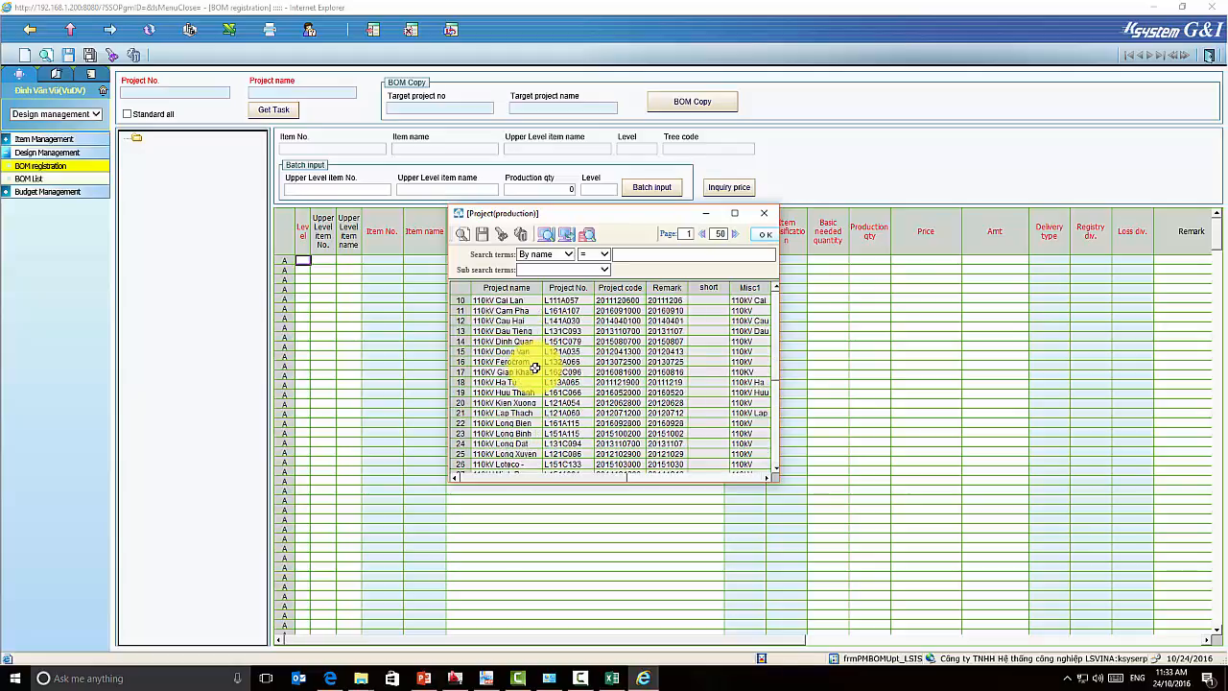
scroll(535, 368, up, 1)
scroll(534, 368, down, 9)
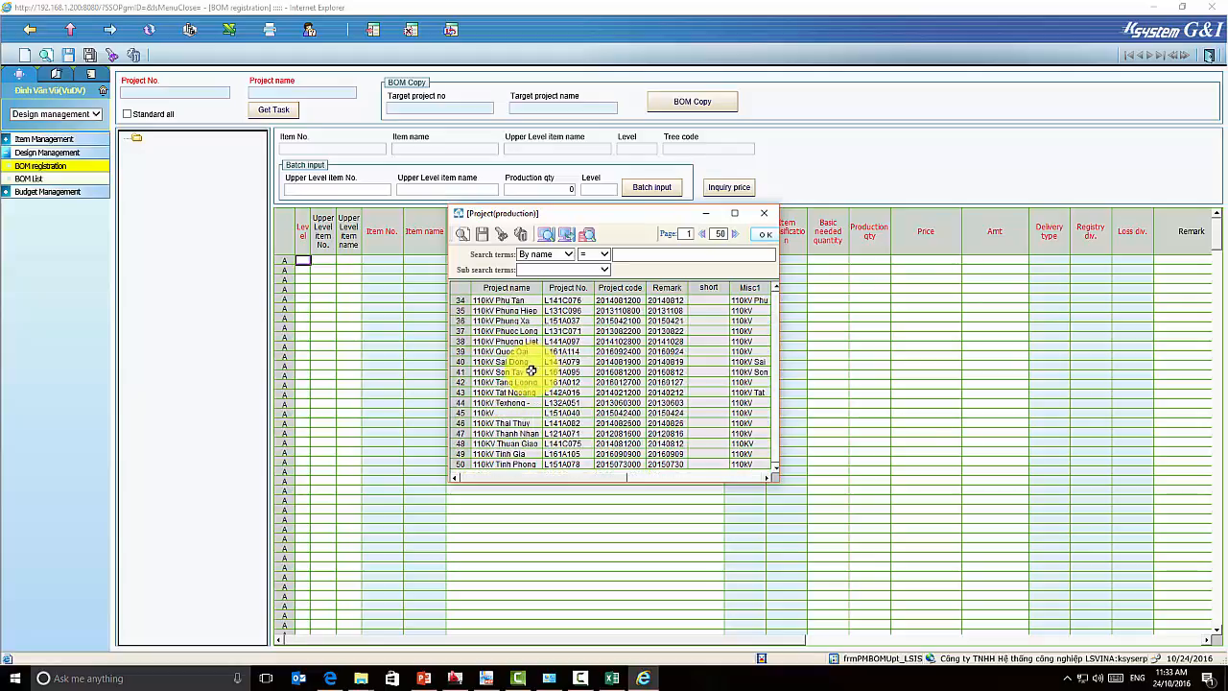
click(638, 253)
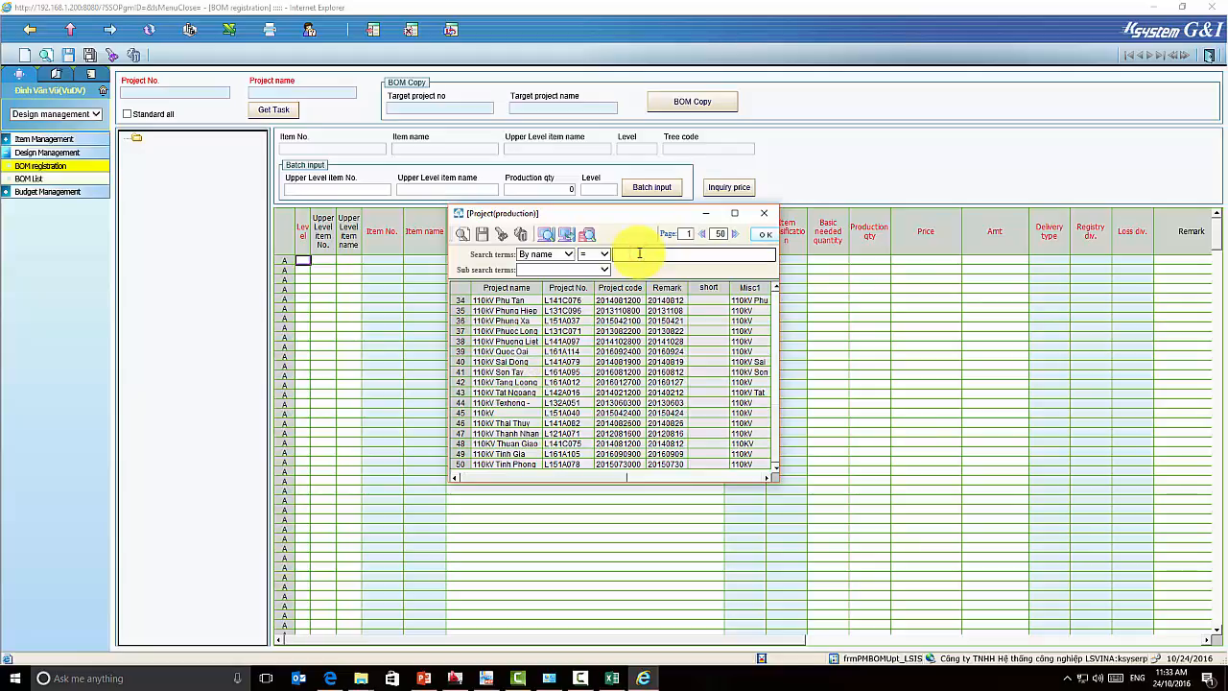
Step: Check the project number in the AutoCAD drawing's title block, close the project lookup and load project L151A001 in BOM registration
click(454, 679)
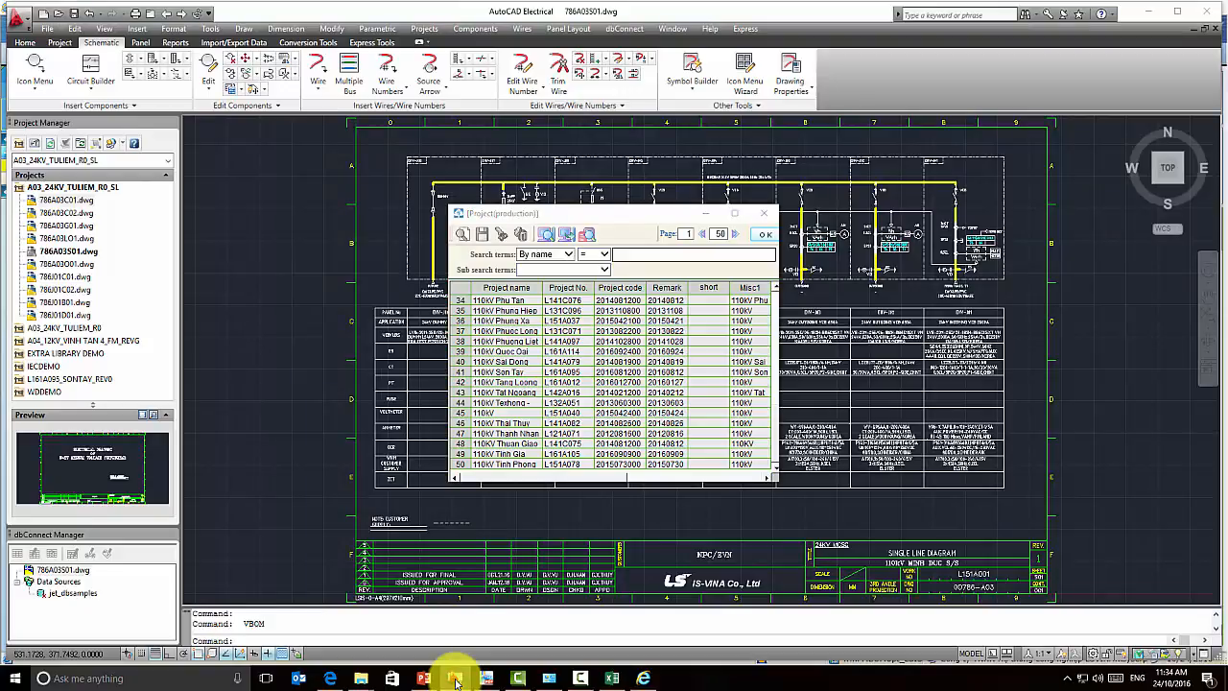
click(455, 679)
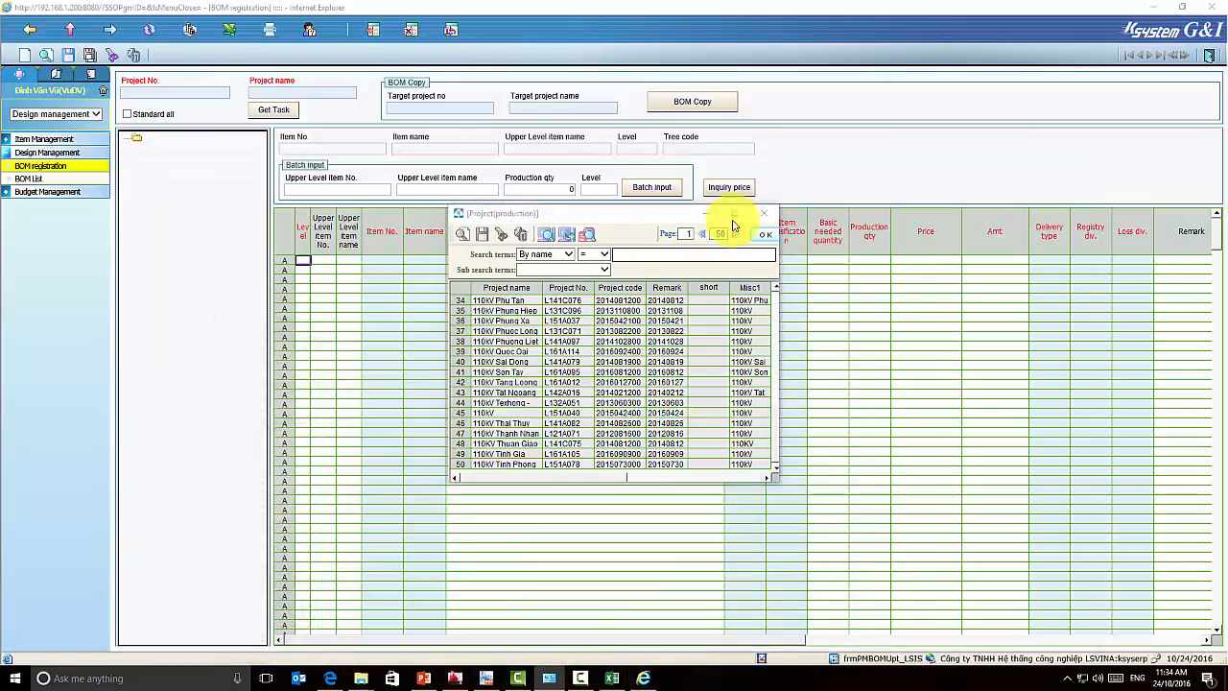
click(764, 212)
click(208, 91)
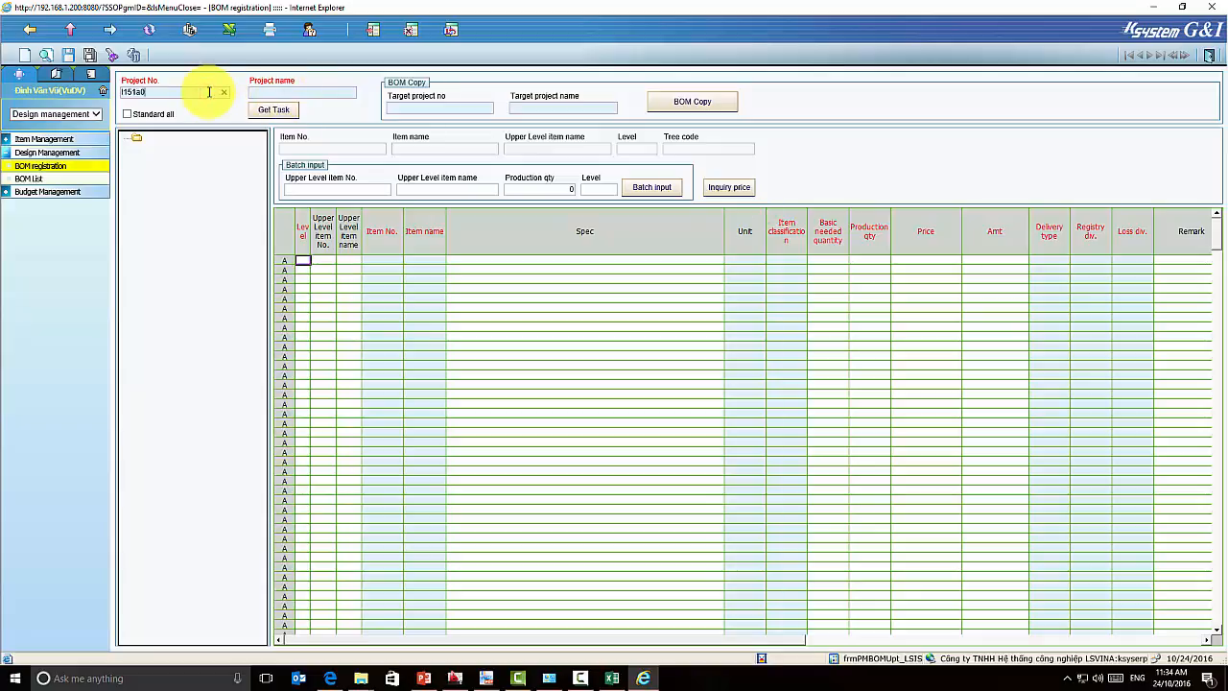
text(l151a001)
key(Return)
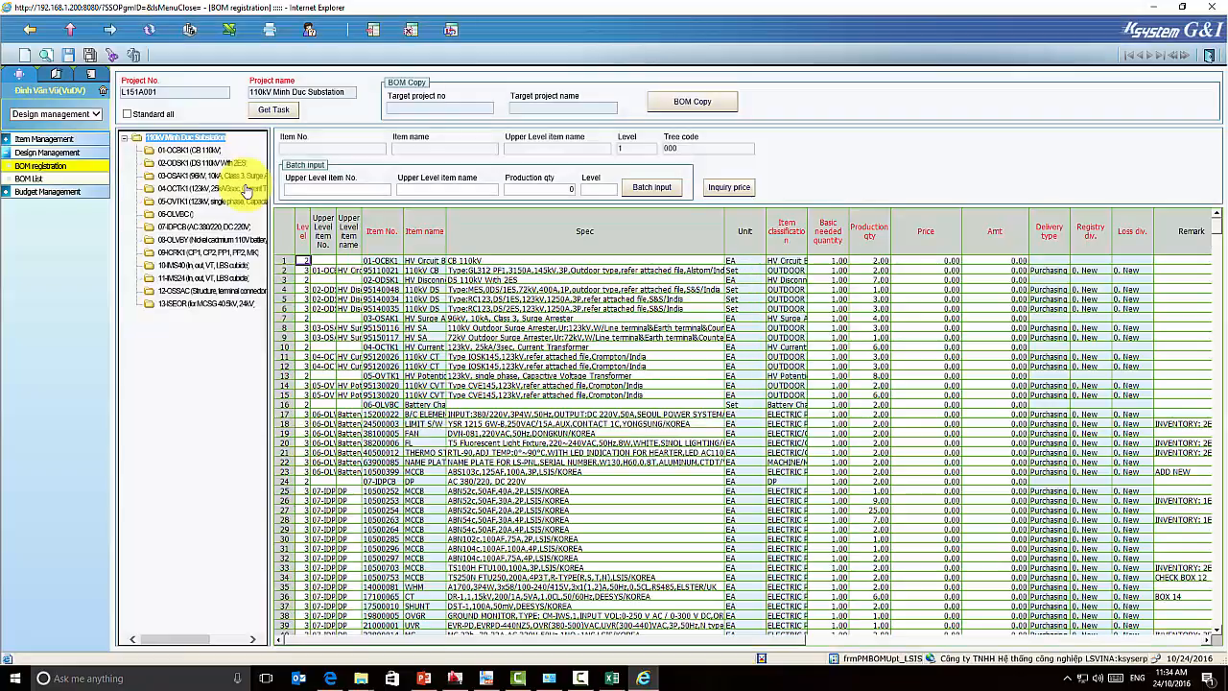
Step: Select the 13-ISEOR folder in the project tree, and copy item numbers 10300005 through 13800054 from BOM_Single line.xls in Excel
click(196, 304)
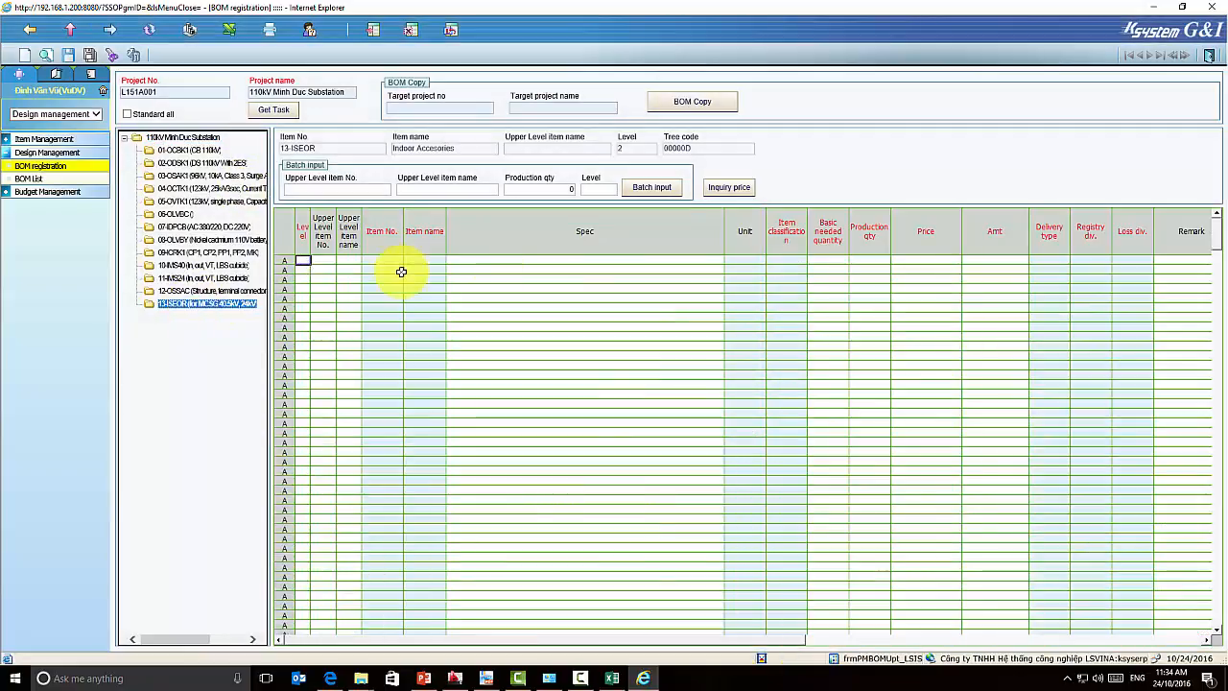
click(493, 260)
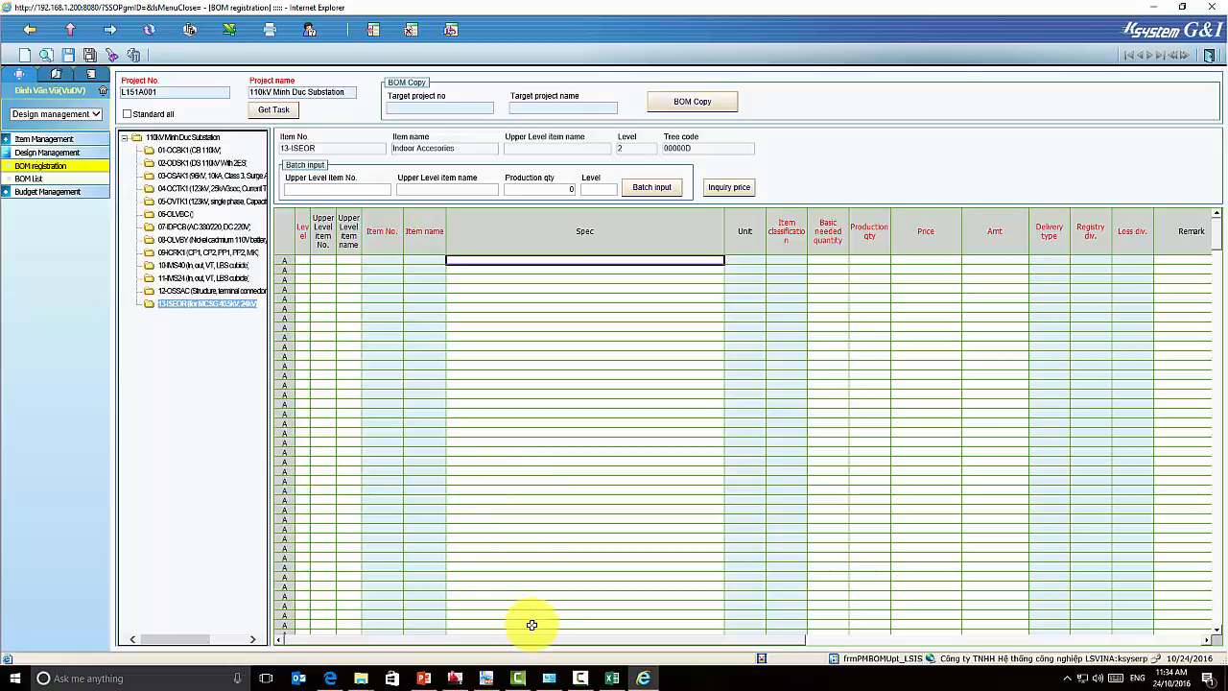
click(612, 676)
drag(201, 220, 205, 372)
key(ctrl+c)
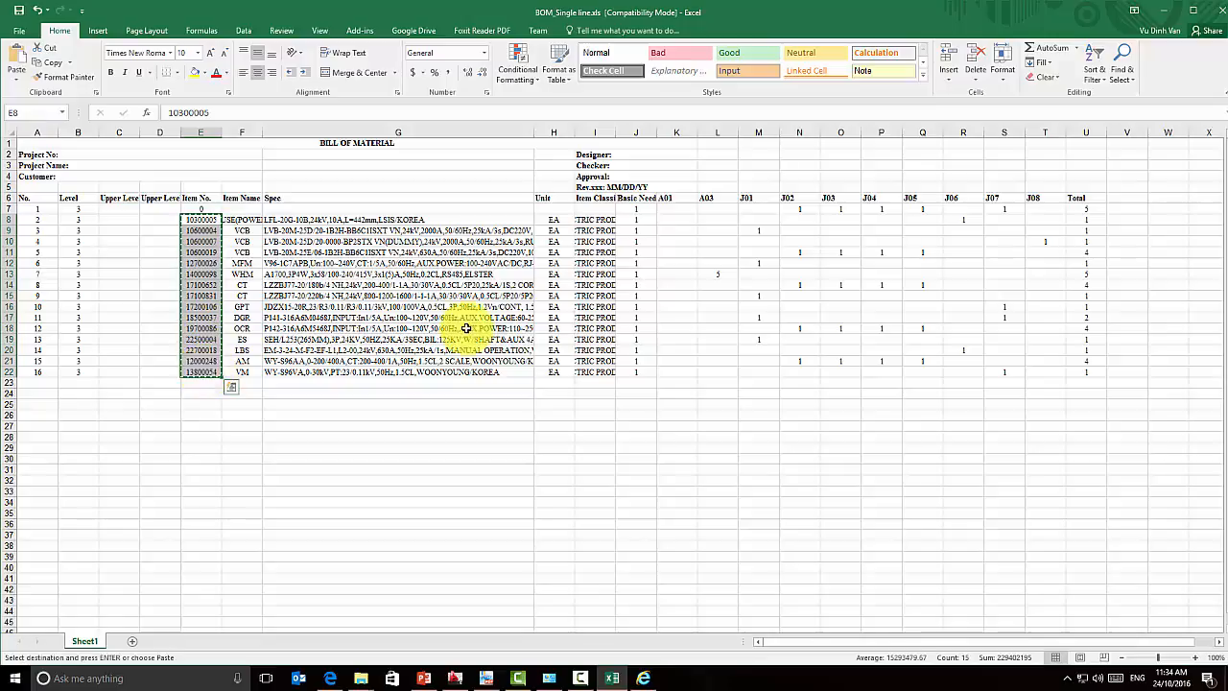
Step: Paste the copied item numbers into the Item No. column of the BOM registration grid, starting at the first row
key(alt+Tab)
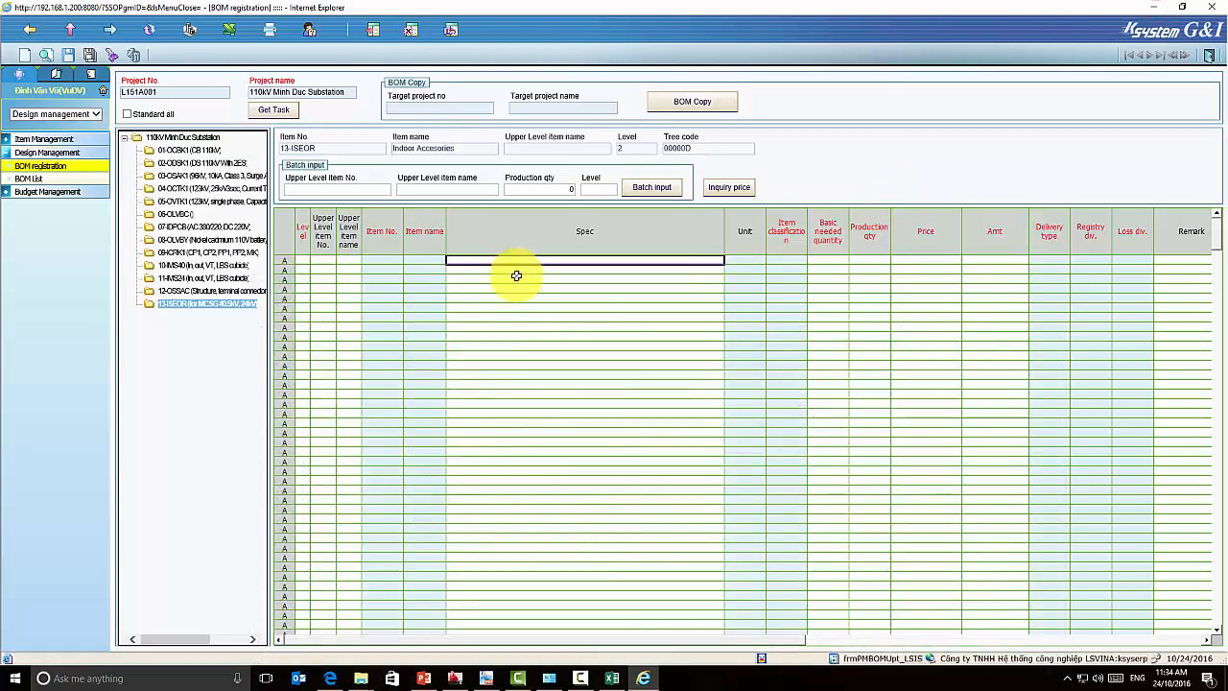
click(382, 261)
key(ctrl+v)
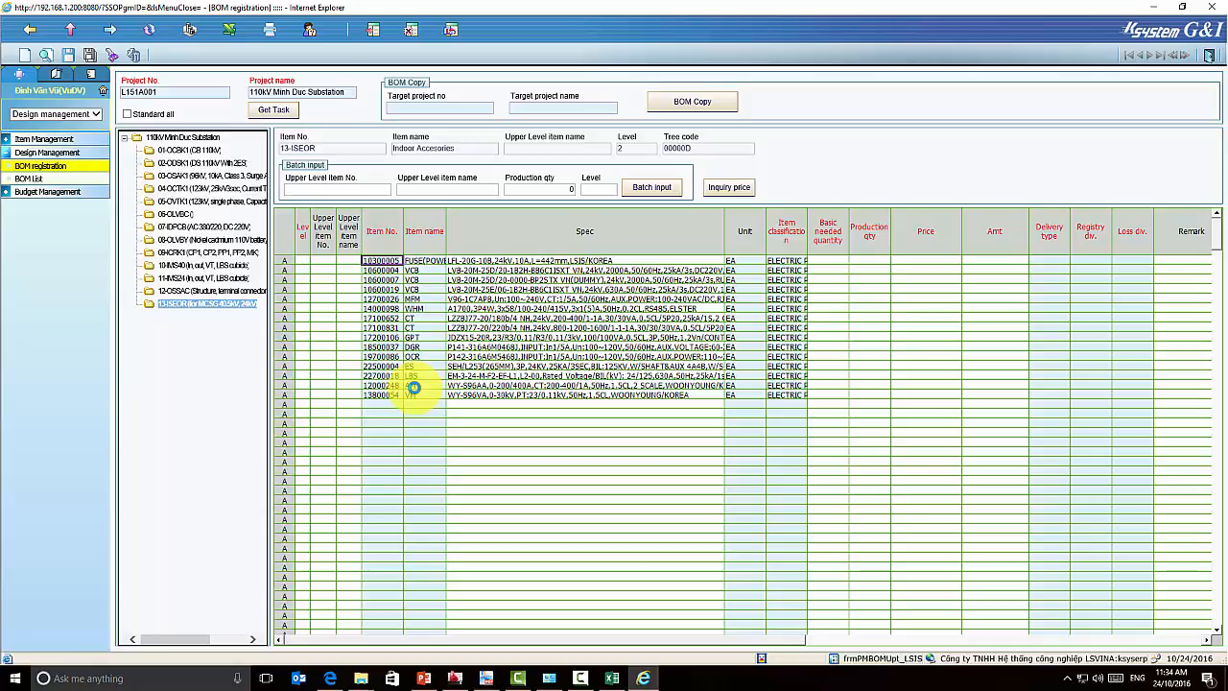
Step: Try to fill the production quantities from the first row with the Excel Total values of rows 7 to 22
click(614, 678)
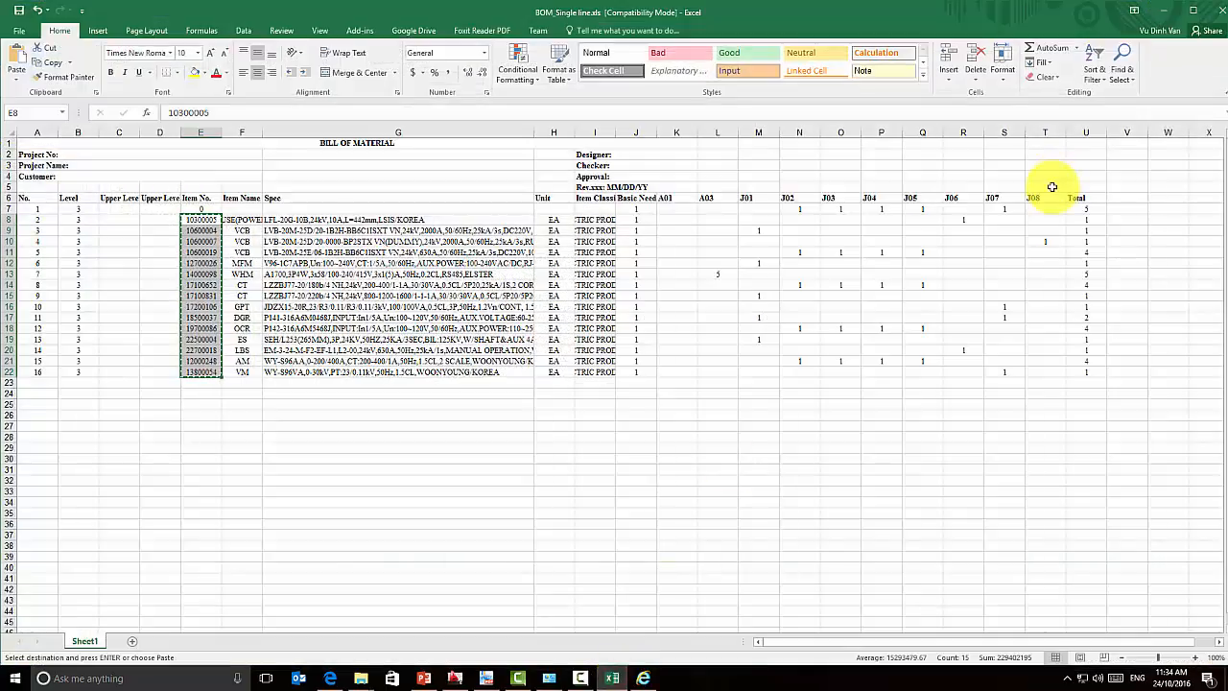
drag(1086, 213, 1090, 371)
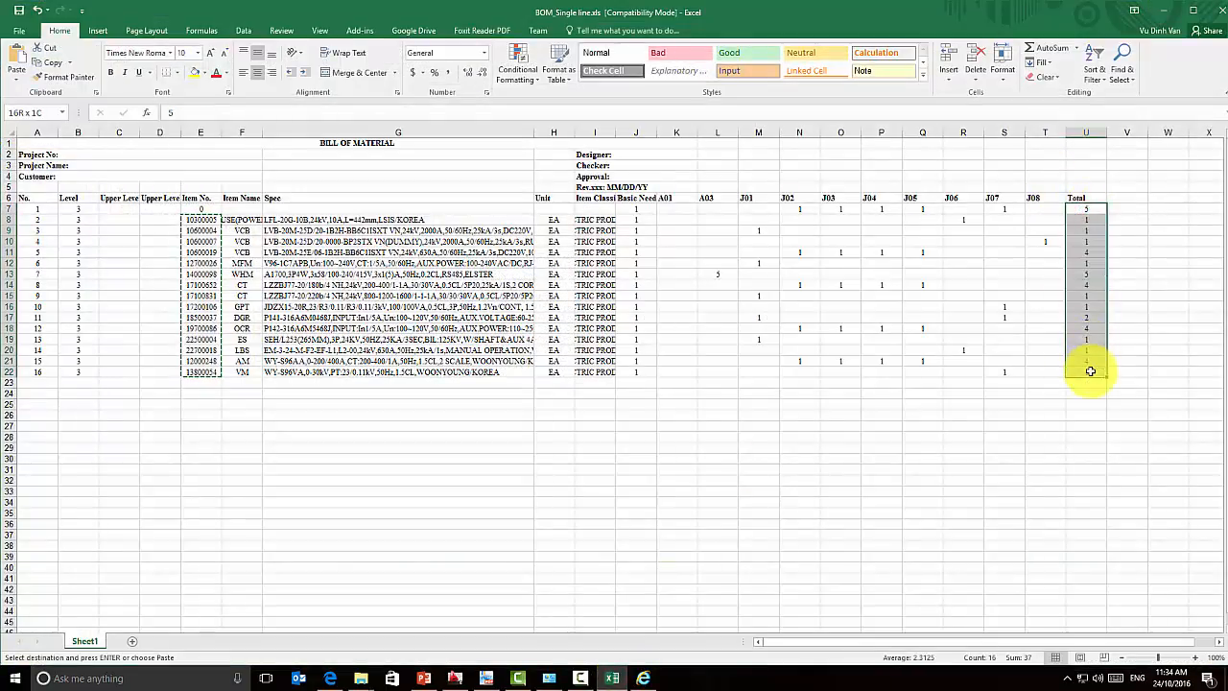
click(1163, 11)
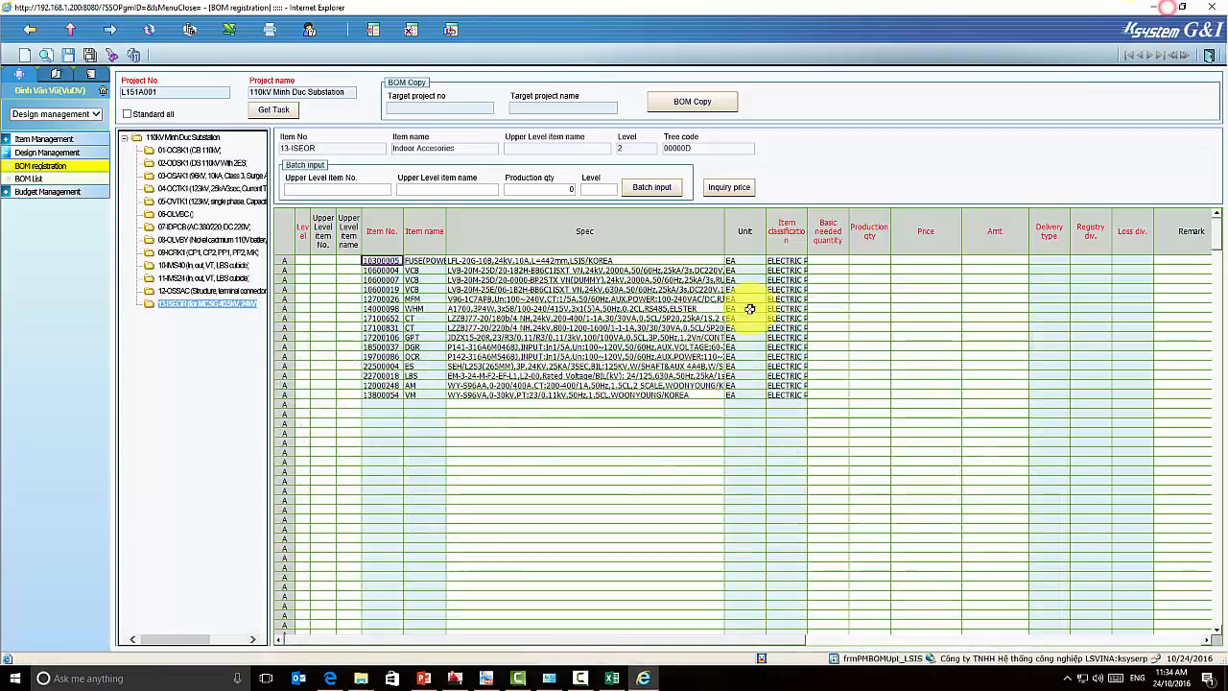
right_click(873, 260)
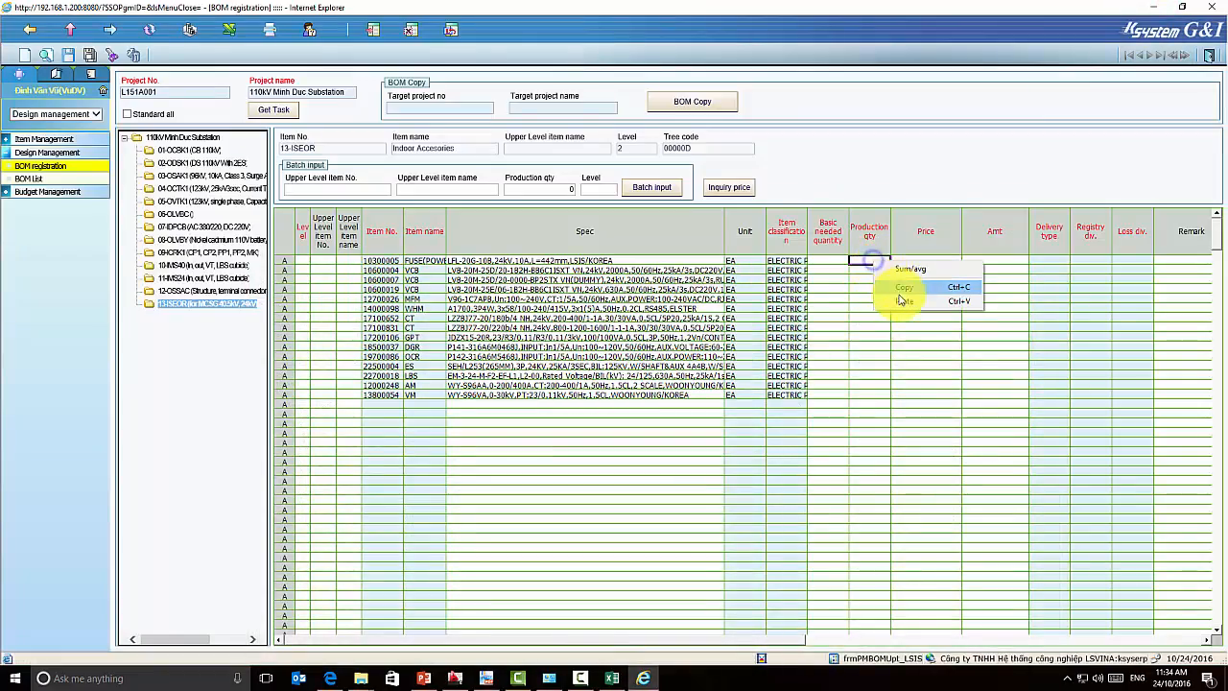
click(893, 297)
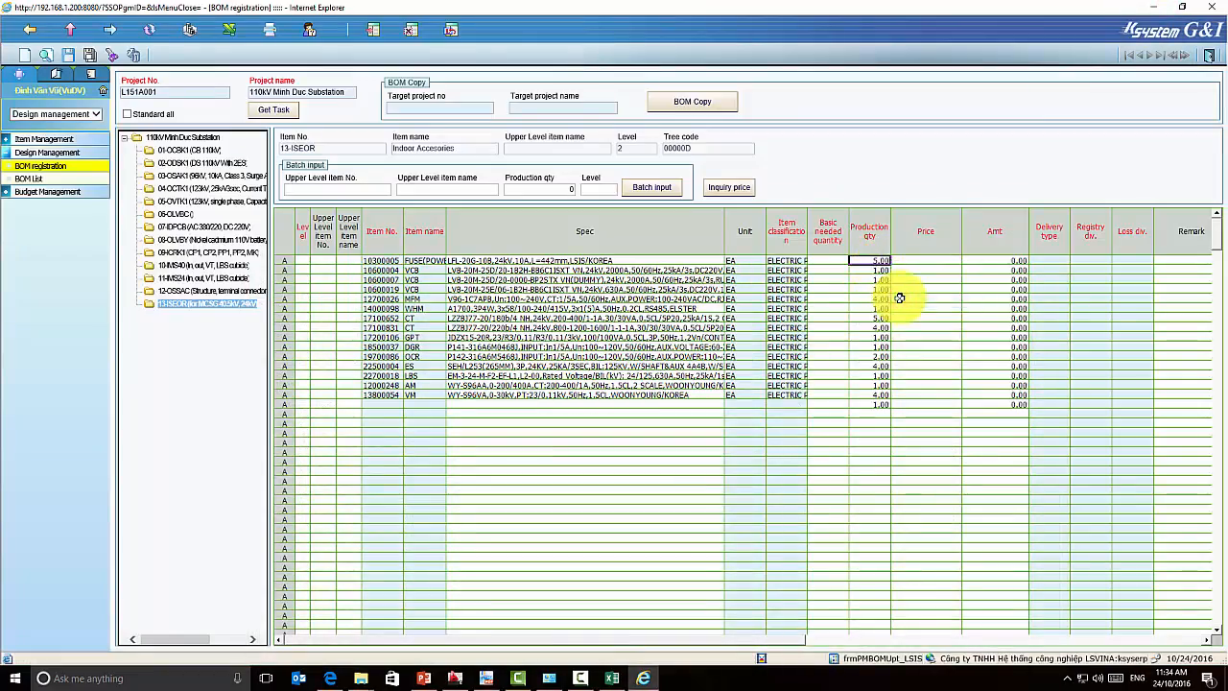
Step: Set the basic needed quantity to 1 for every item from 10300005 through 13800054
click(831, 270)
click(834, 279)
click(835, 298)
click(837, 327)
click(836, 347)
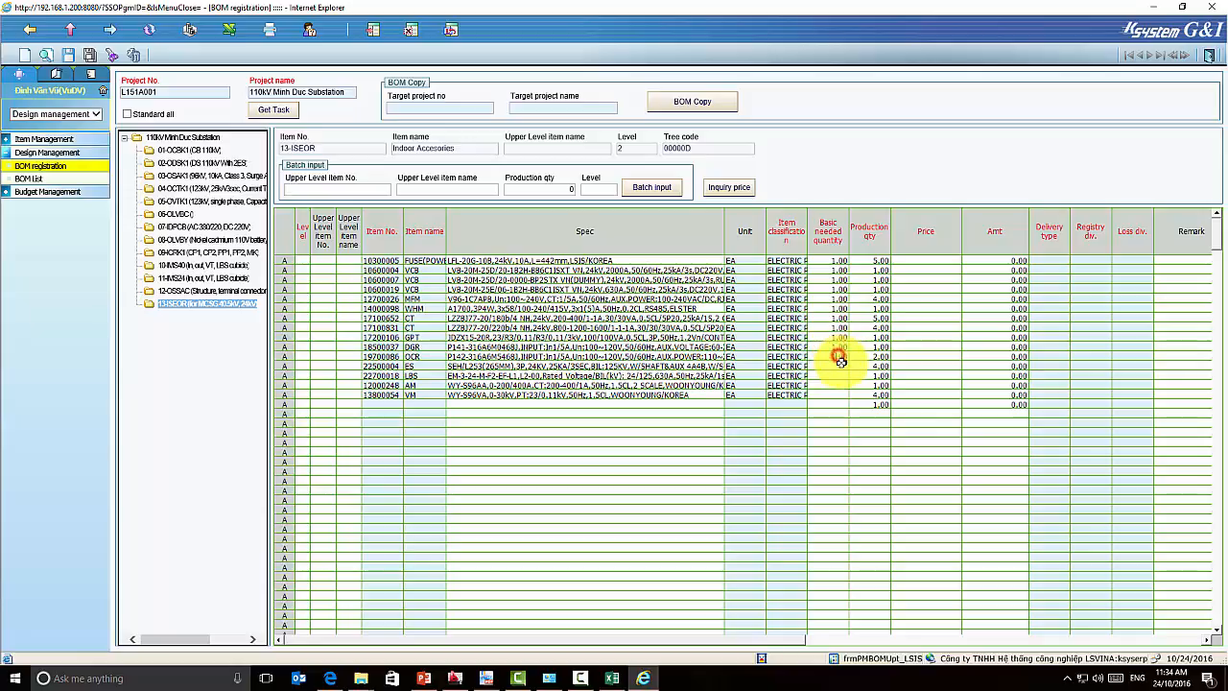
click(839, 367)
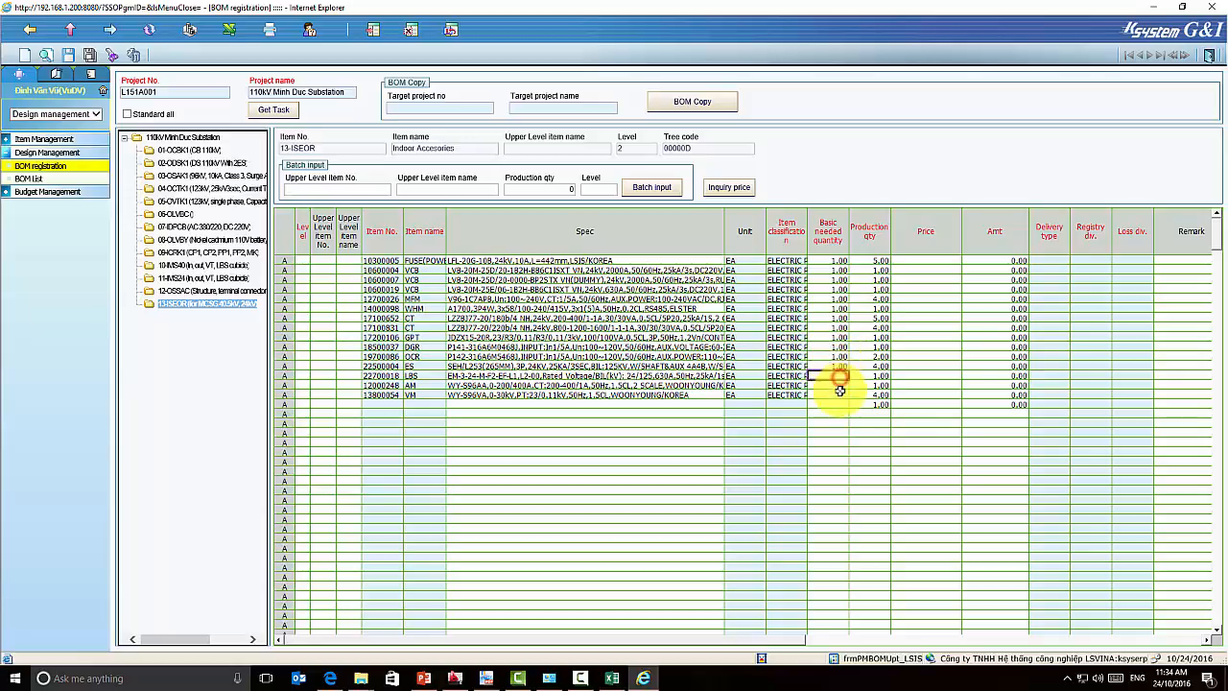
click(838, 394)
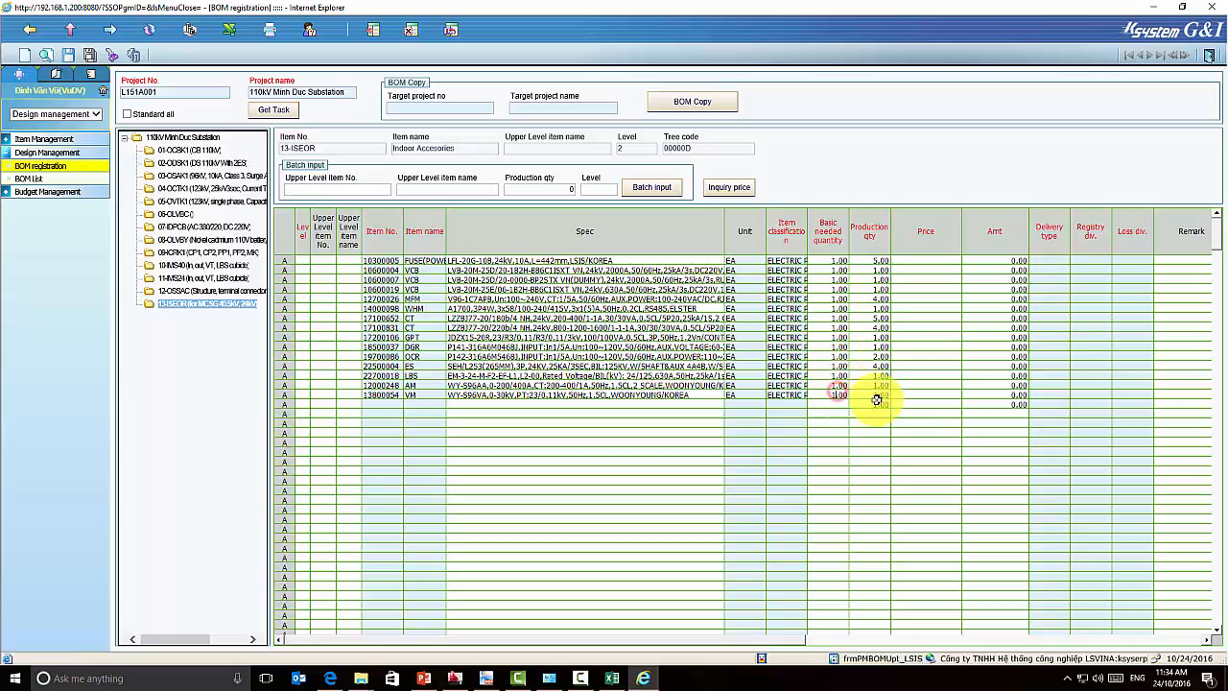
Step: Replace the production quantities with the Excel totals of rows 8 to 22 and clear the surplus row below item 13800054
click(878, 405)
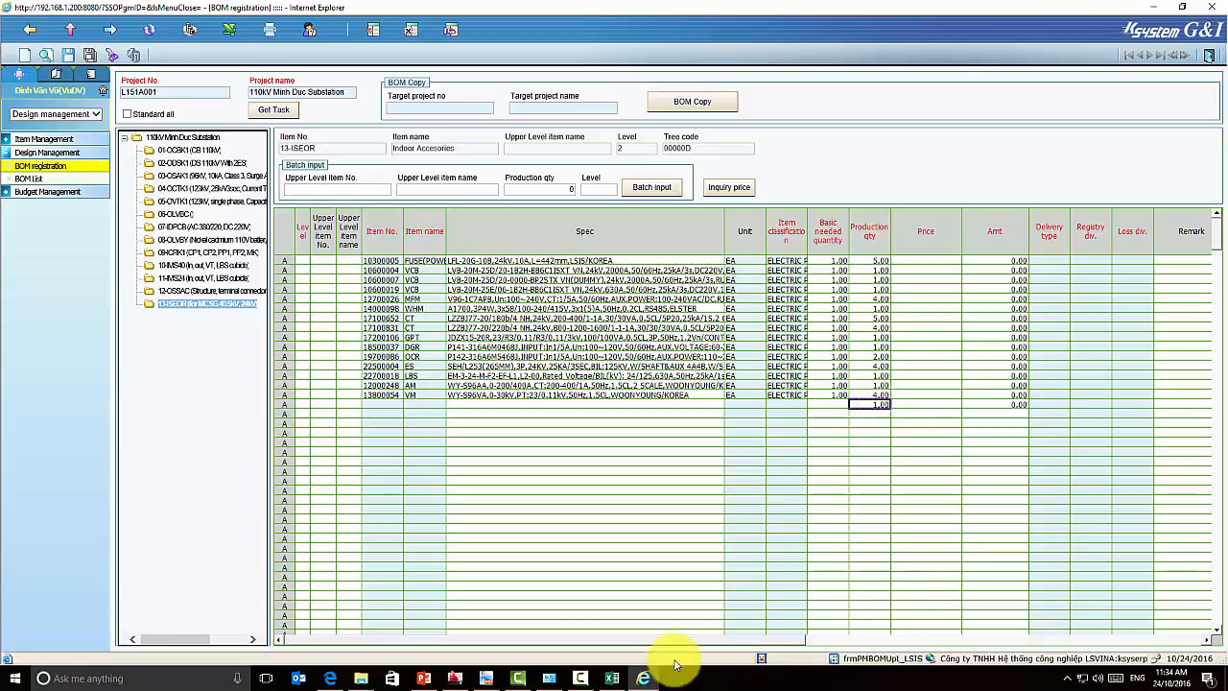
click(612, 678)
drag(1085, 222, 1081, 374)
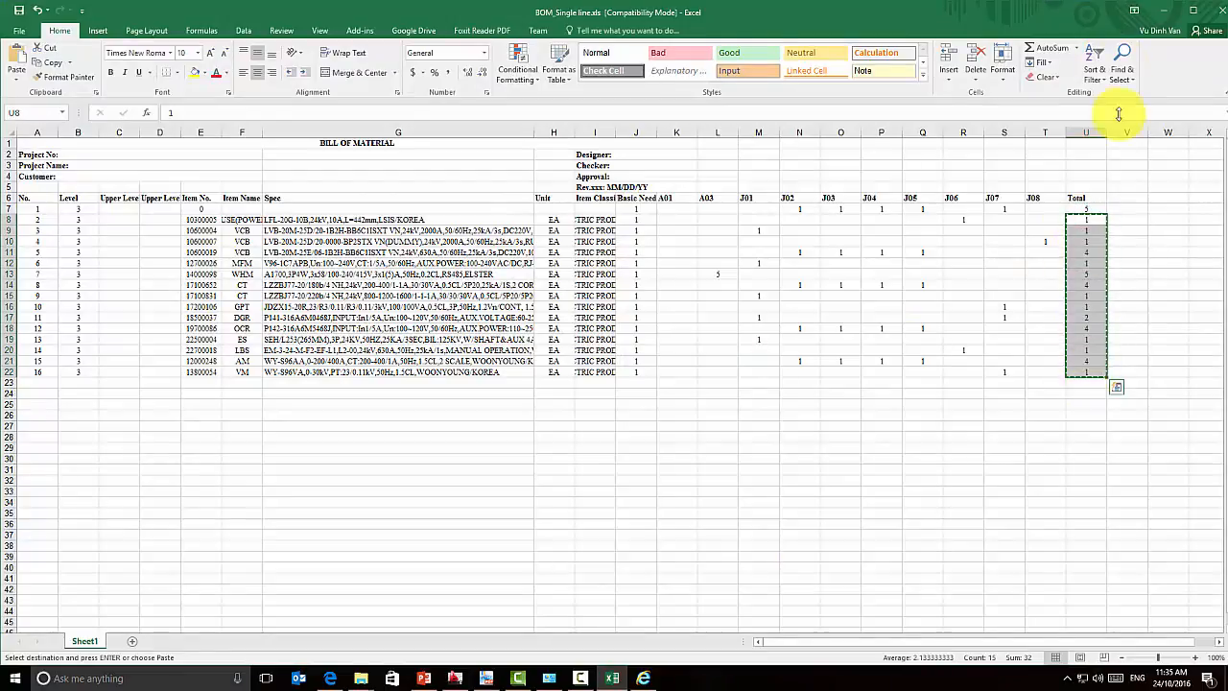
click(1164, 10)
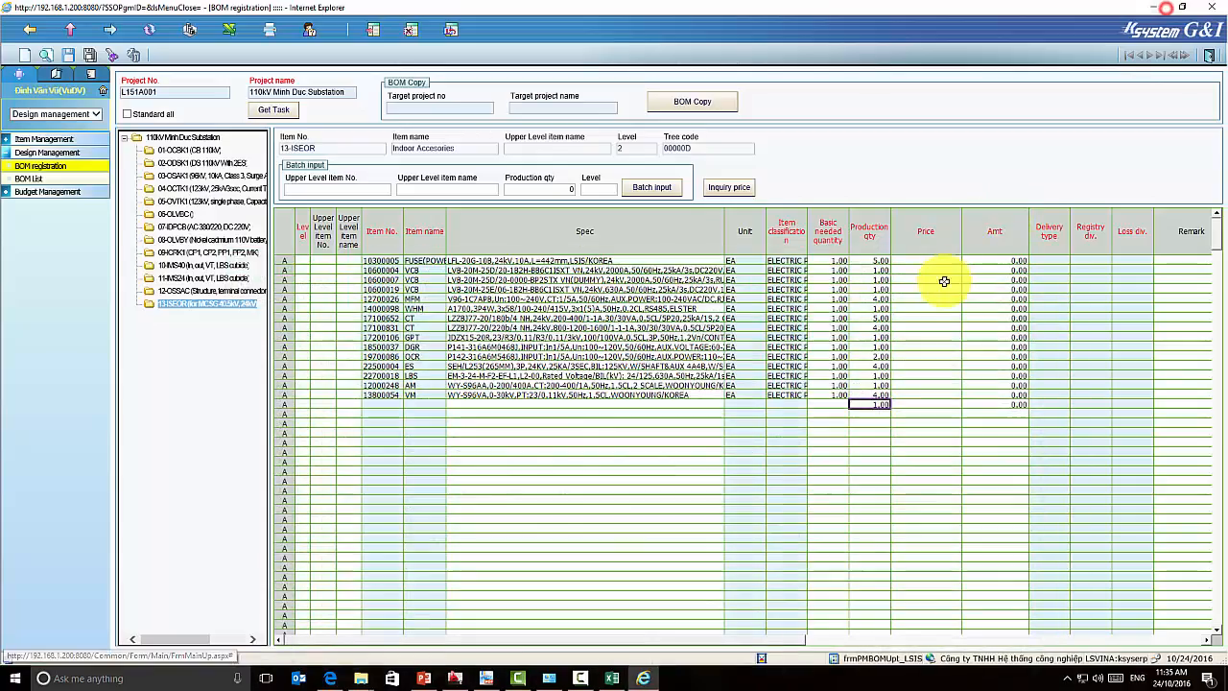
right_click(878, 259)
click(906, 297)
click(880, 404)
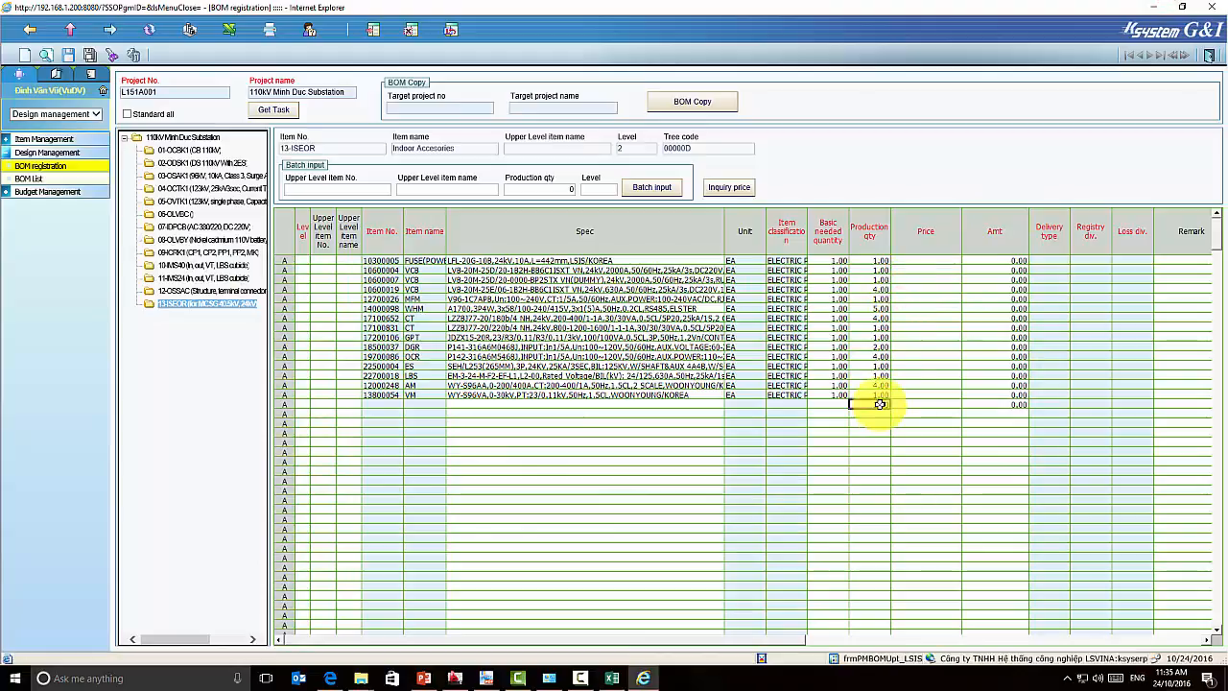
click(289, 404)
click(111, 54)
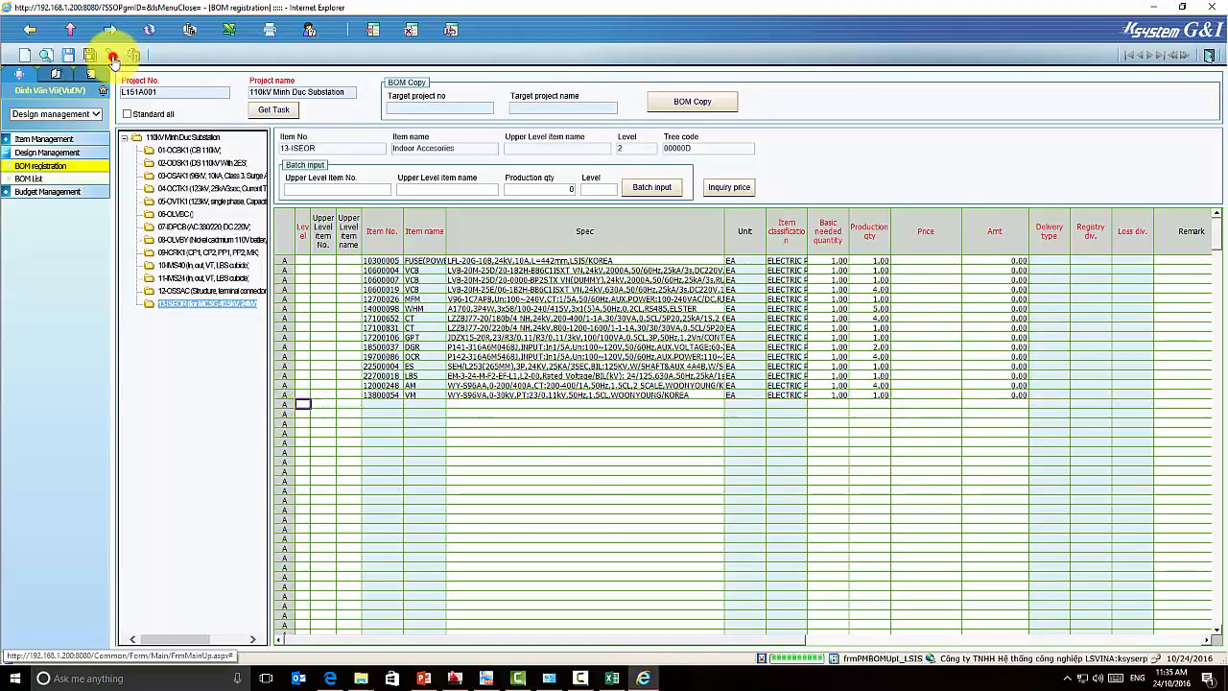
Step: Retrieve the prices of the listed items, and set the price of WHM item 14000098 to 1
click(947, 376)
click(728, 187)
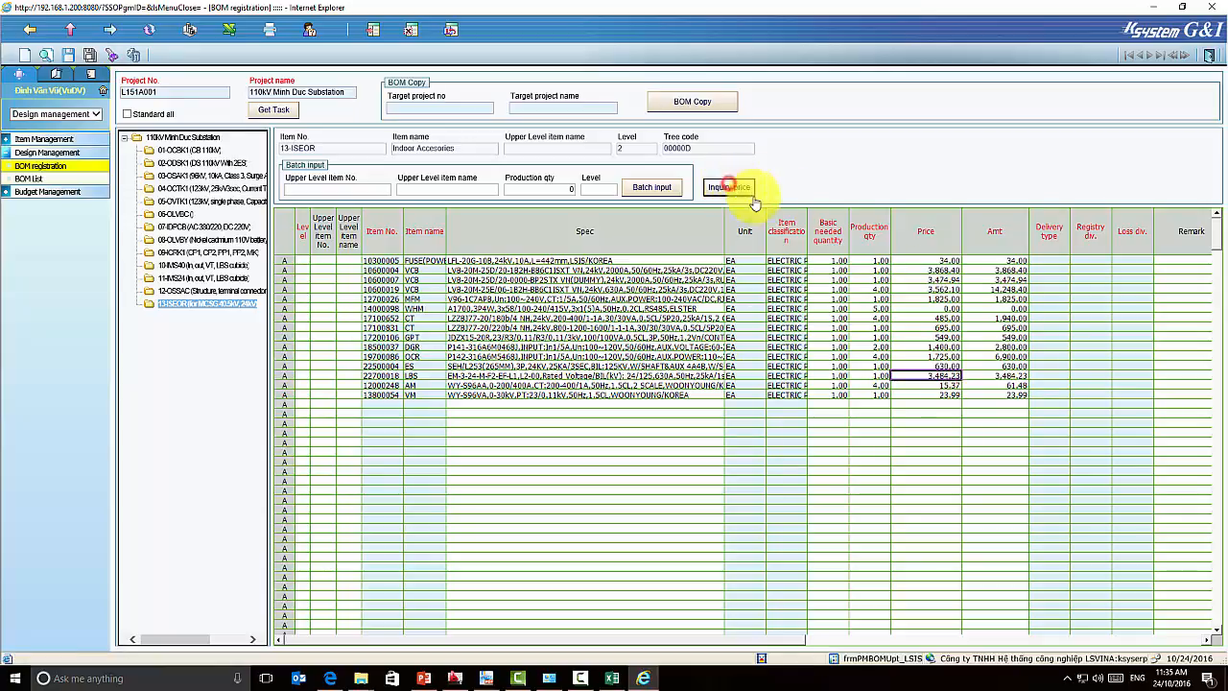
click(941, 310)
text(1)
click(998, 300)
Step: For item 10300005, set the delivery type to Purchasing and both the registry and loss divisions to 0. New
click(1051, 260)
text(p)
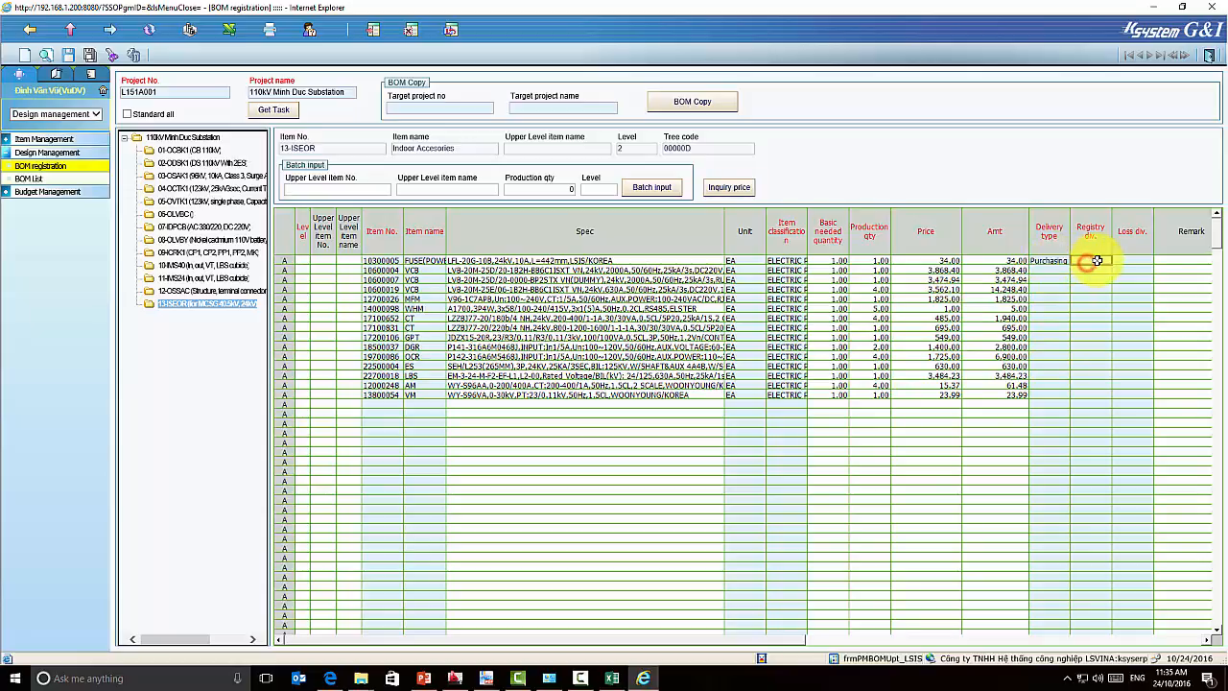
text(0. New)
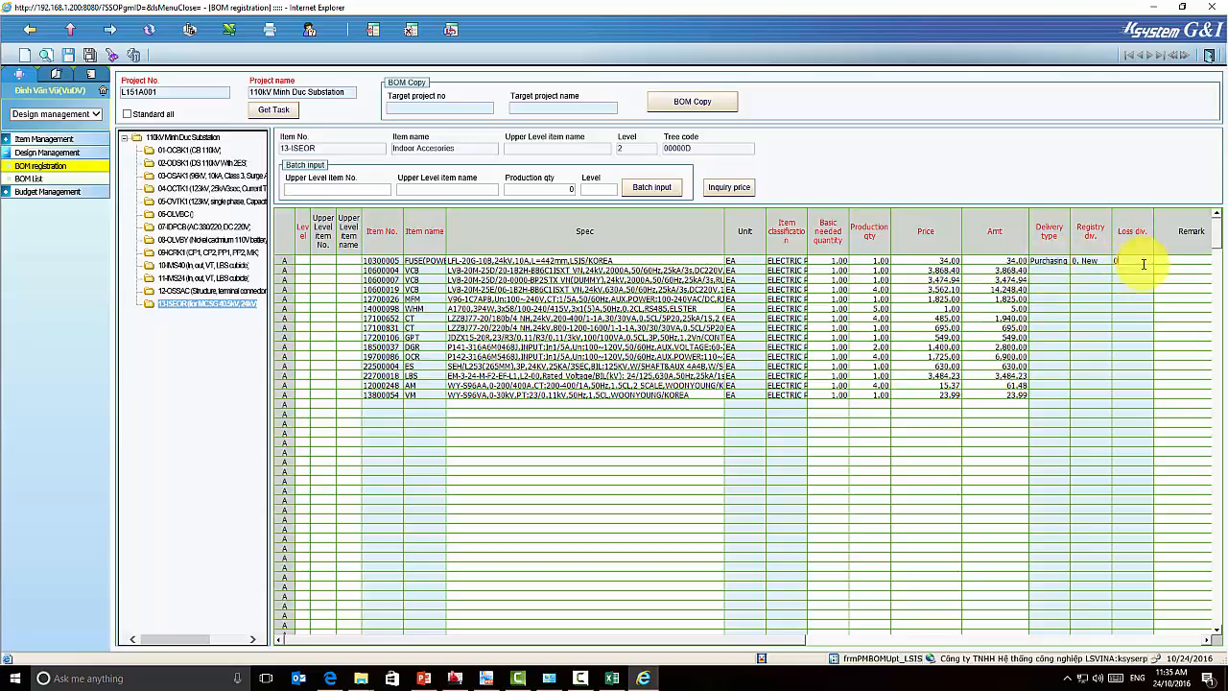
Step: Copy the first item's delivery type, registry division and loss division to all remaining items down to 13800054
click(1059, 260)
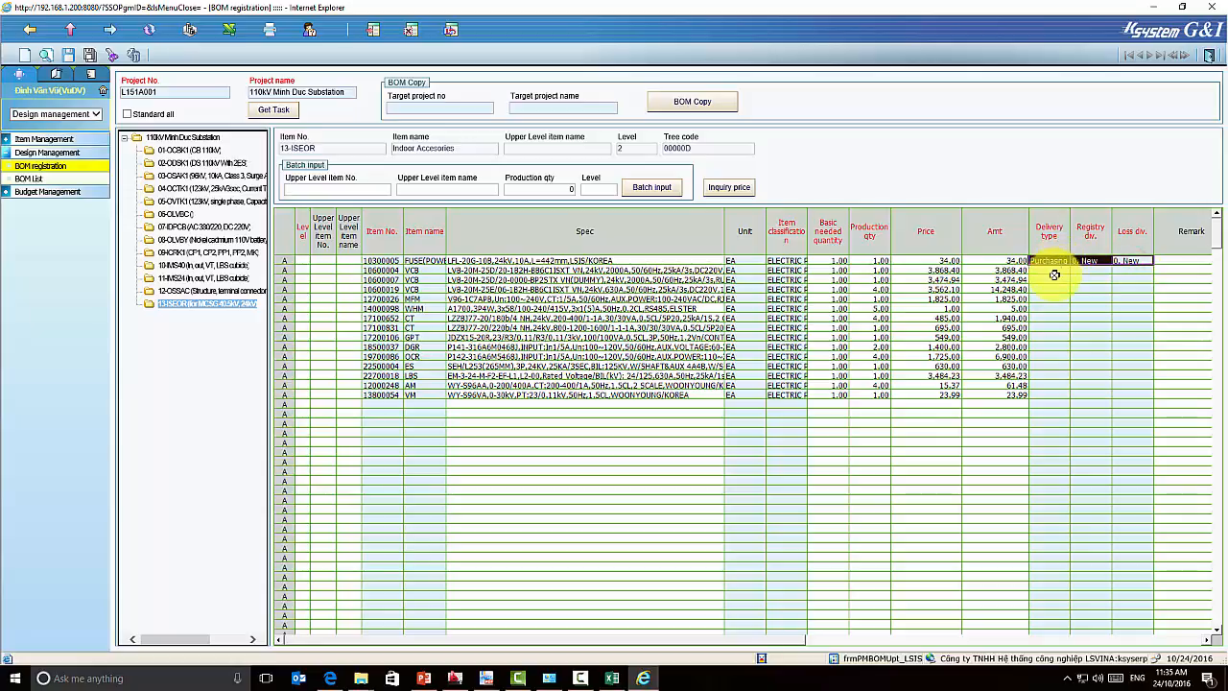
click(1054, 270)
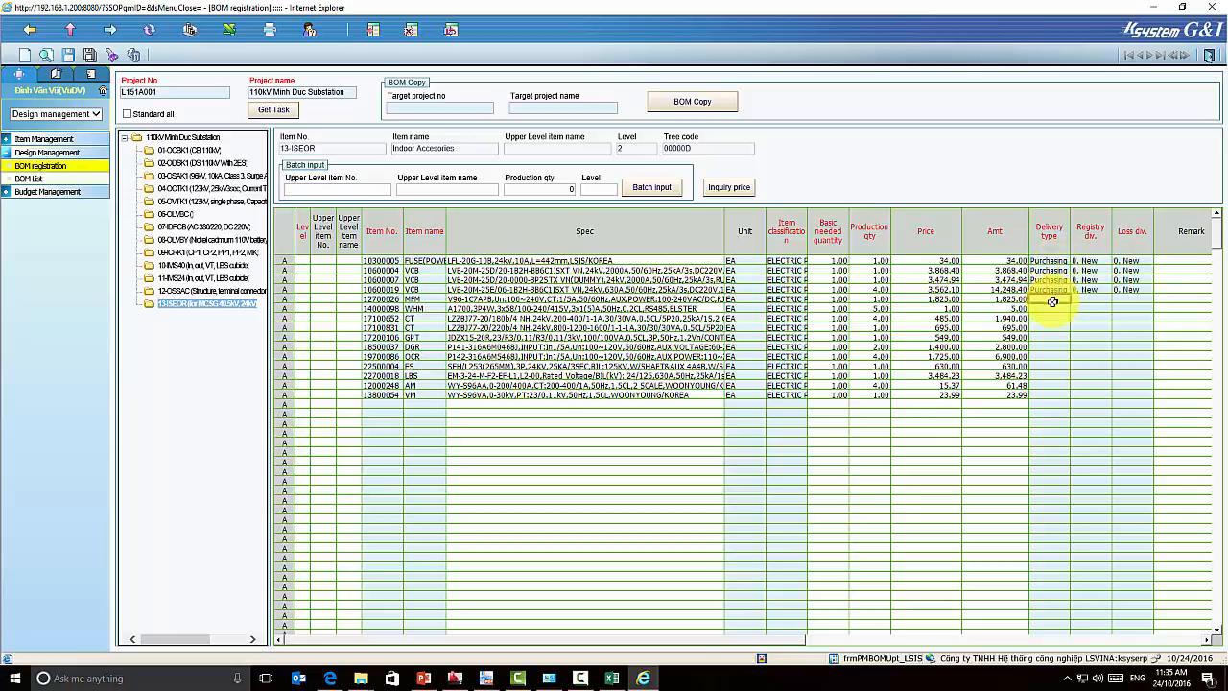
key(ctrl+v)
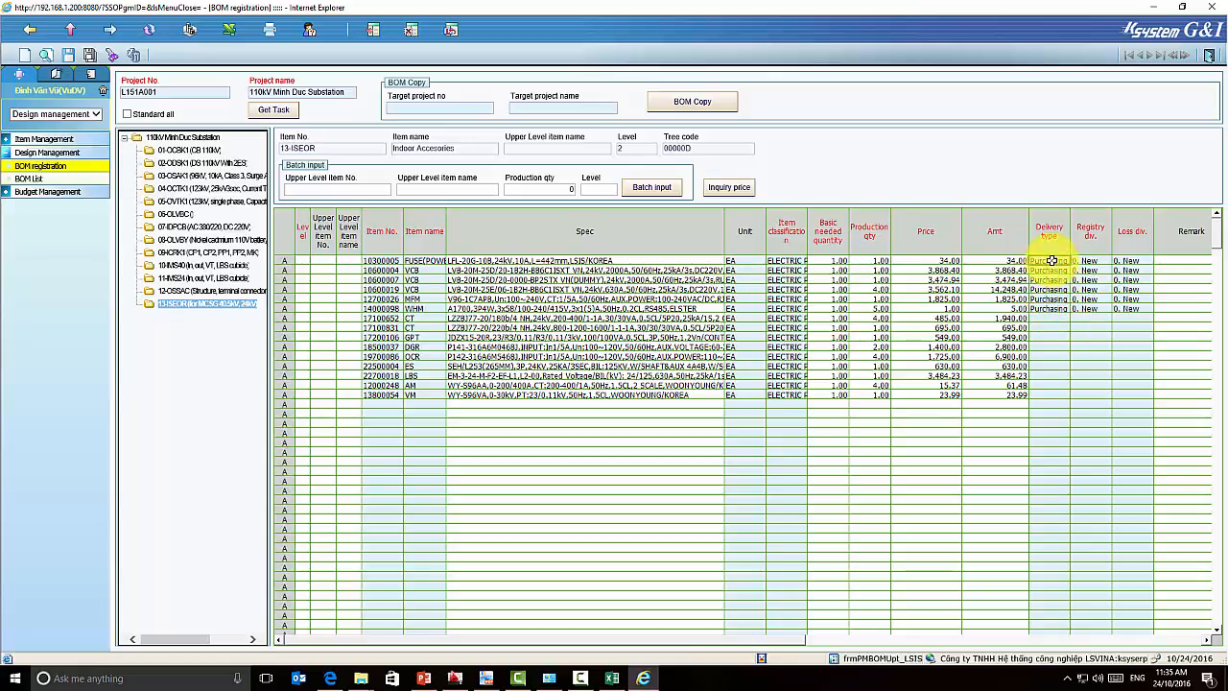
drag(1049, 260, 1134, 305)
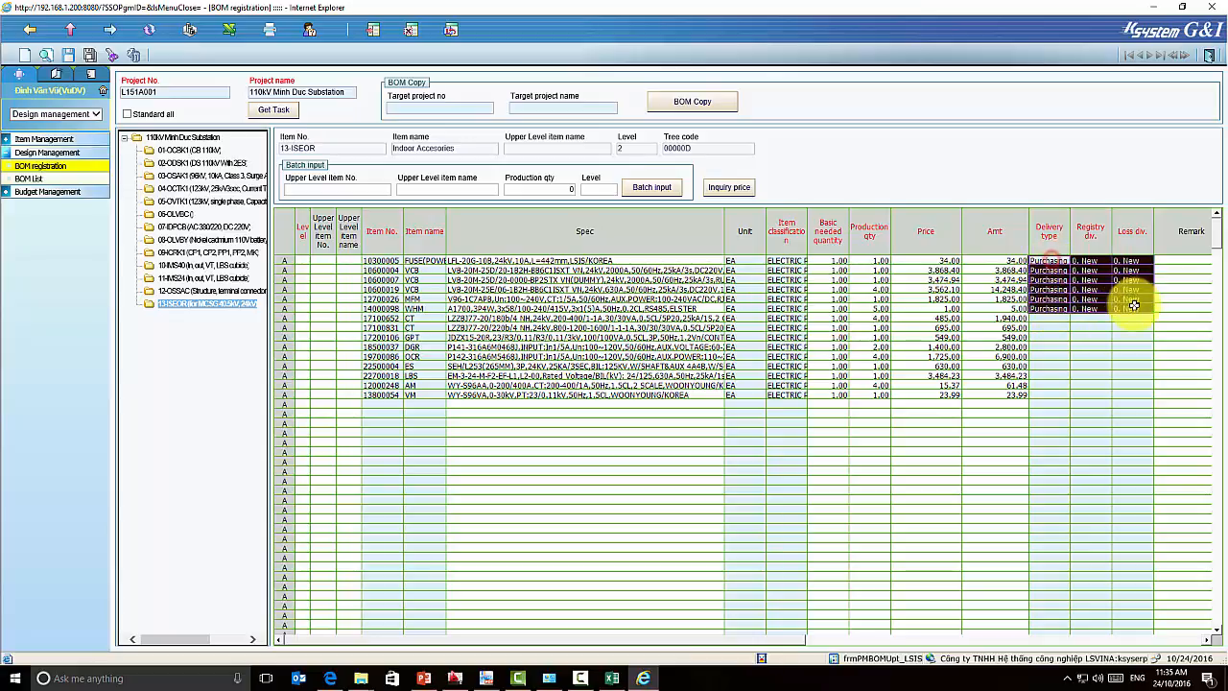
click(1059, 318)
text(Purchasing	0. New	0. New)
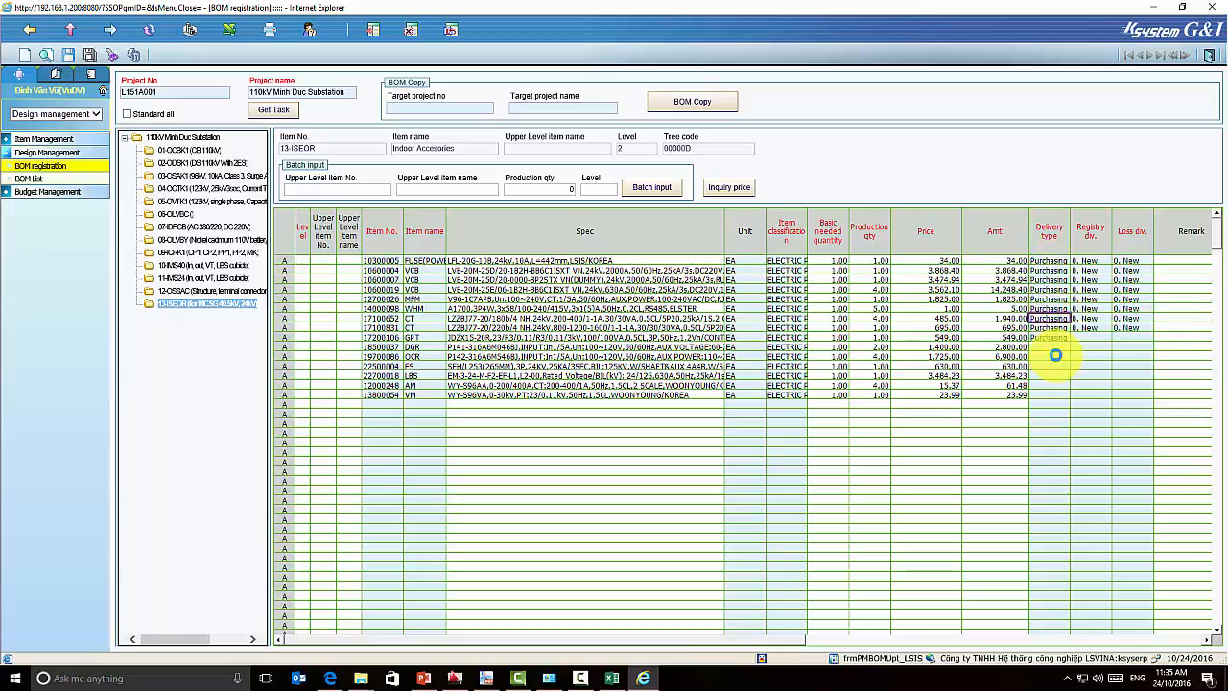
drag(1050, 366, 1134, 347)
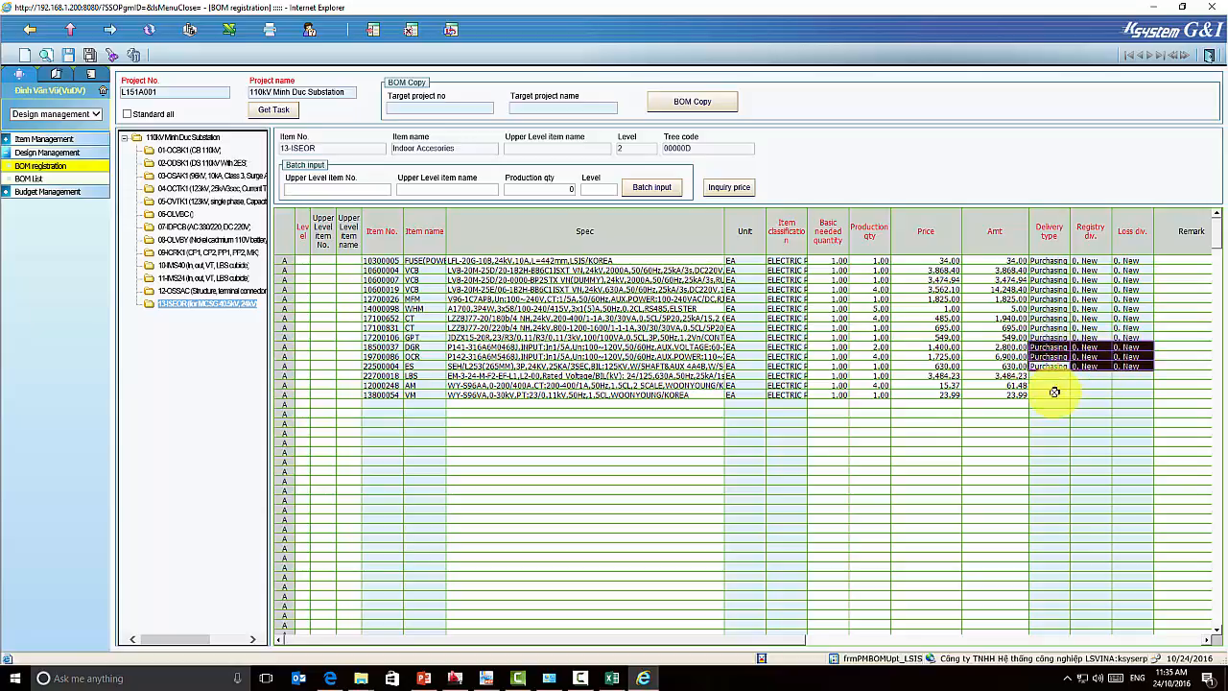
click(1054, 375)
text(Purchasing	0. New)
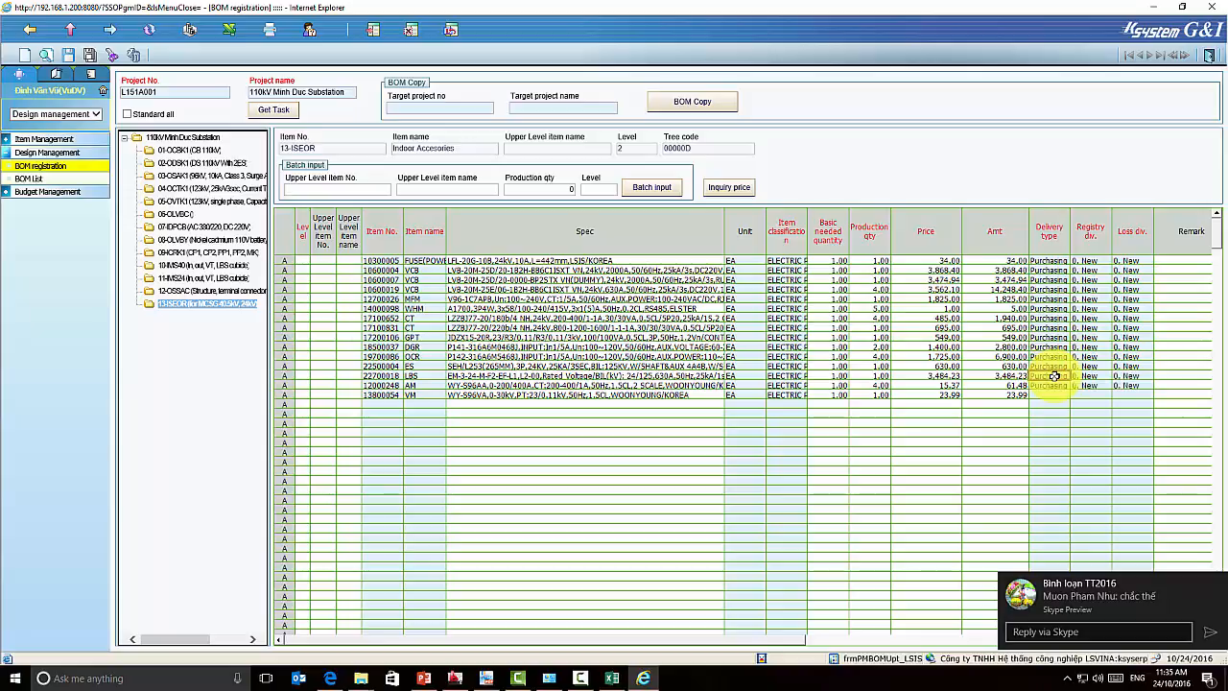
Step: Give item 10300005 level 3, upper level item number 13-ISEOR and upper level item name Indoor Accesories
double_click(324, 147)
key(ctrl+c)
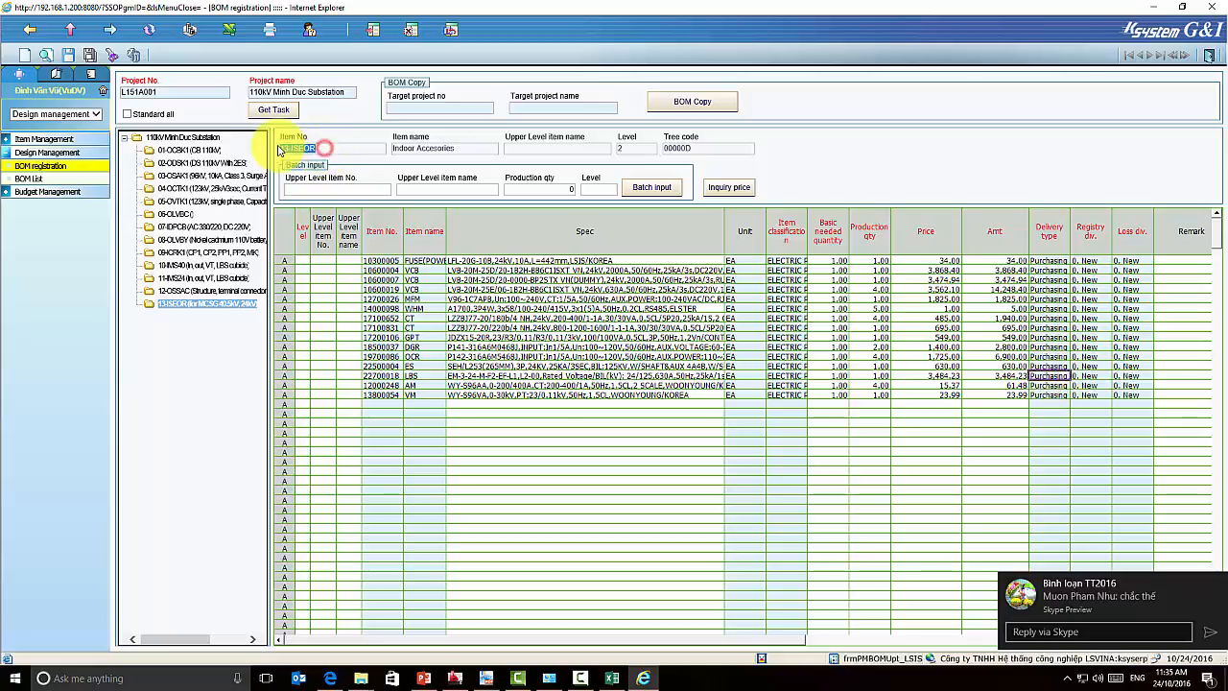
click(321, 262)
key(ctrl+v)
drag(462, 148, 374, 150)
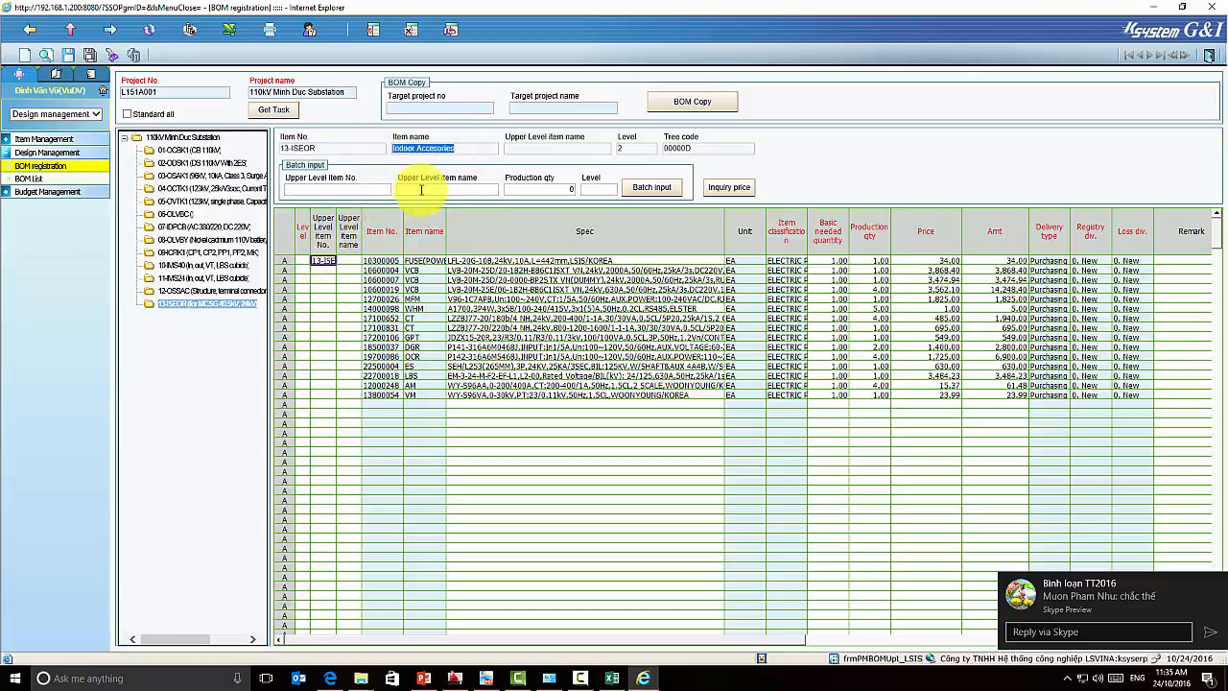
click(352, 262)
text(Indoor Accesories)
click(301, 261)
click(328, 295)
Step: Copy the first item's level, upper level item number and upper level item name to items 10600004 and 10600007
drag(346, 261, 310, 259)
right_click(317, 260)
click(344, 283)
right_click(305, 272)
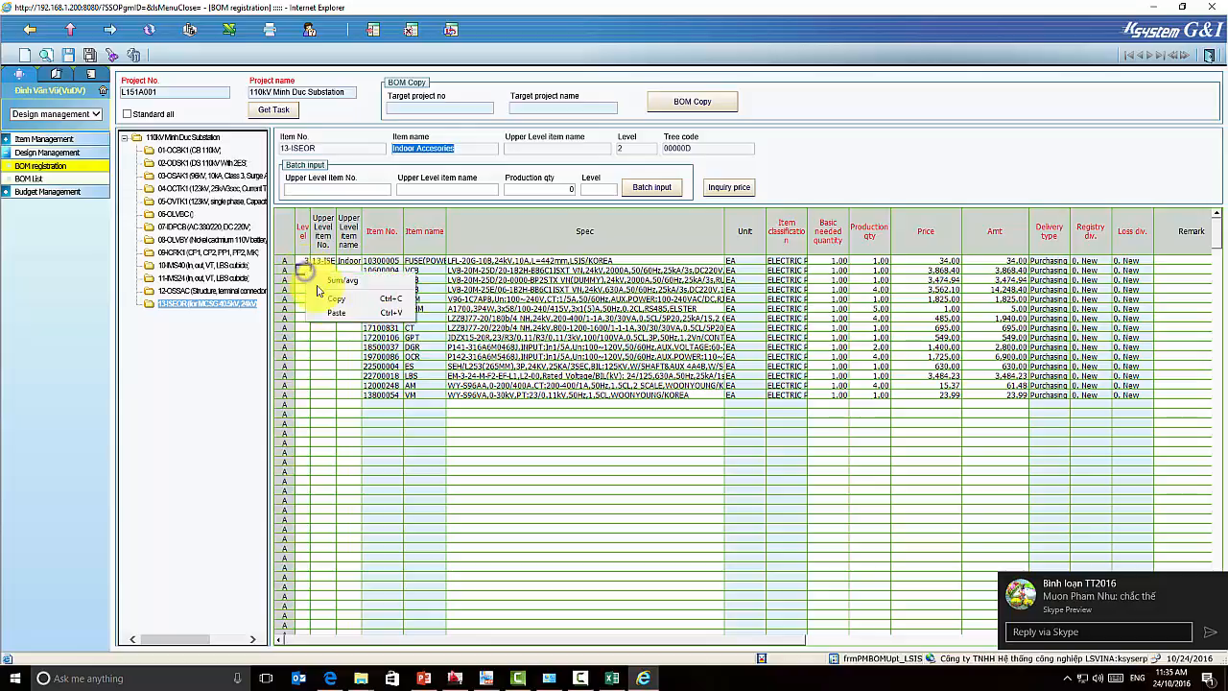
click(331, 310)
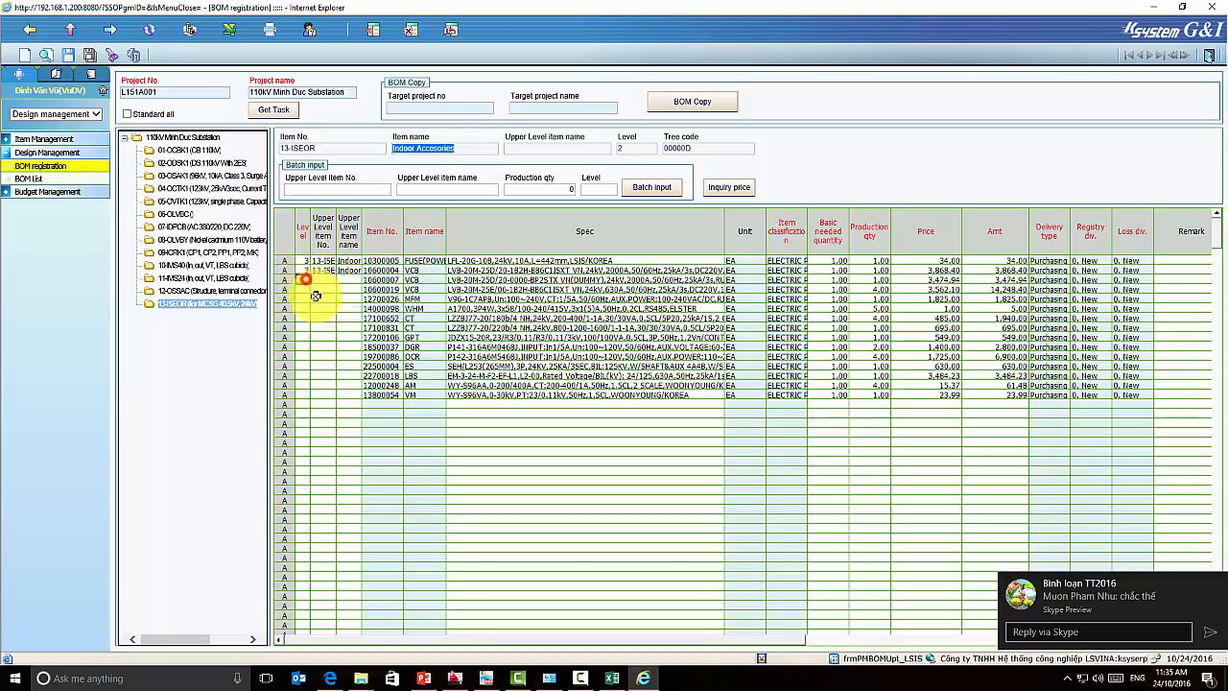
drag(308, 283, 348, 393)
right_click(350, 374)
click(377, 412)
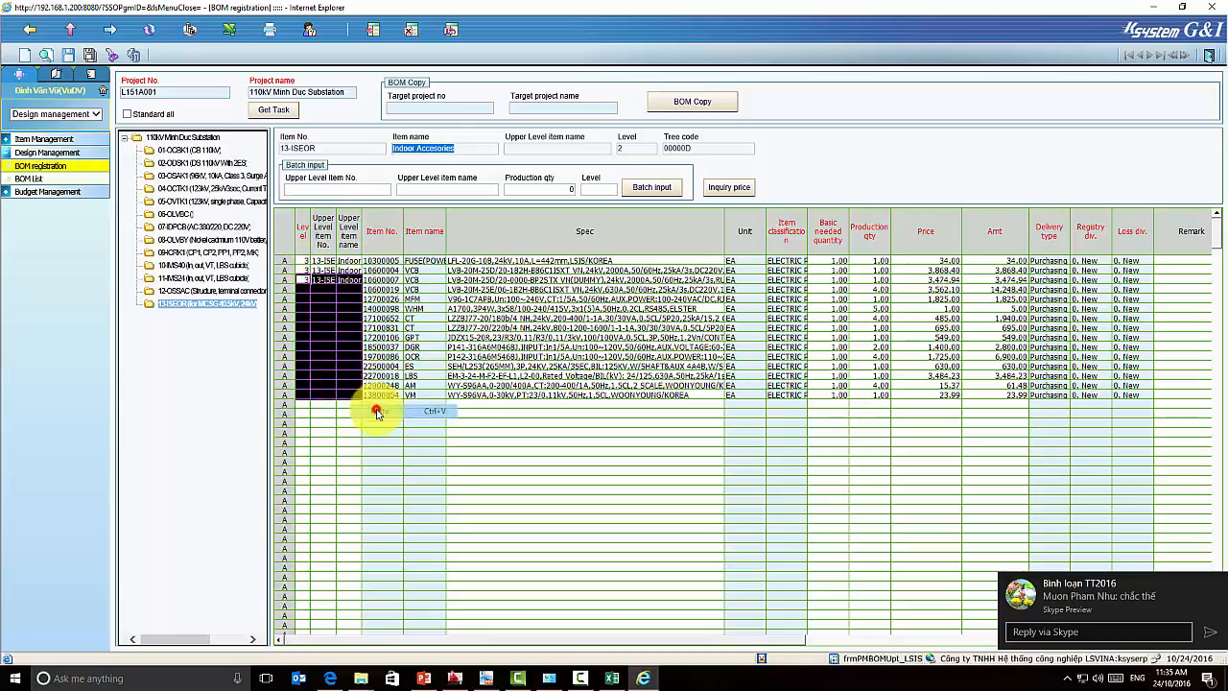
Step: Try to paste the level and upper level item values of the first three rows at item 10600019
click(304, 260)
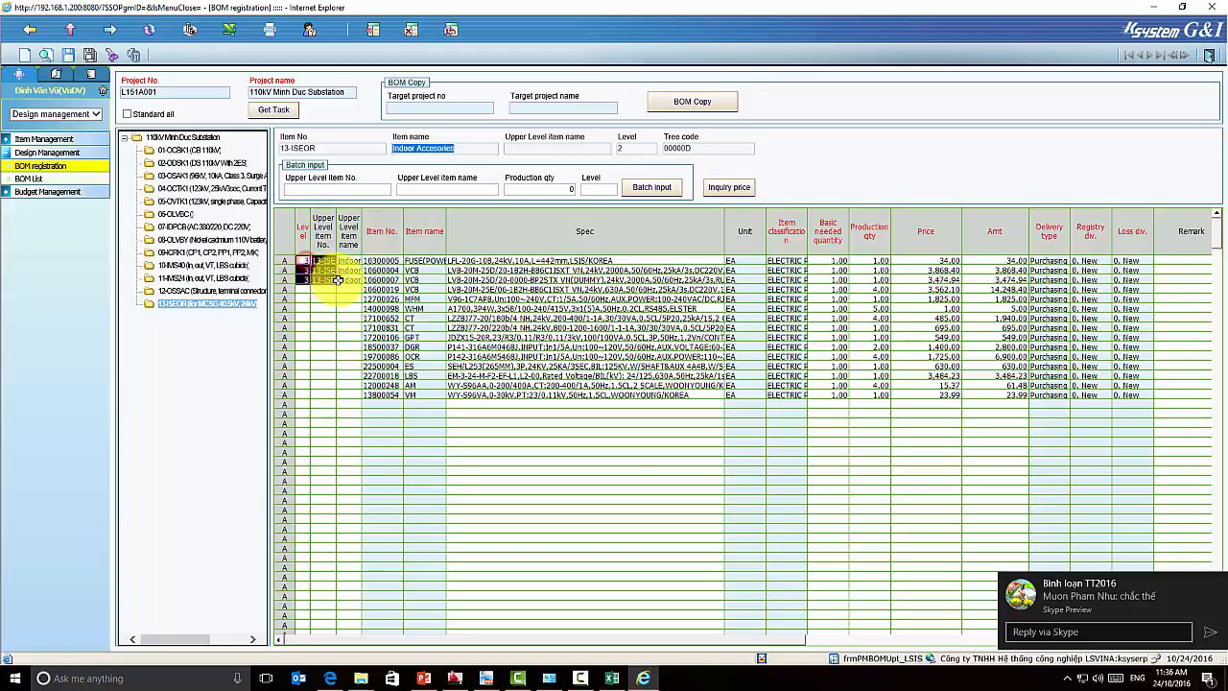
click(305, 288)
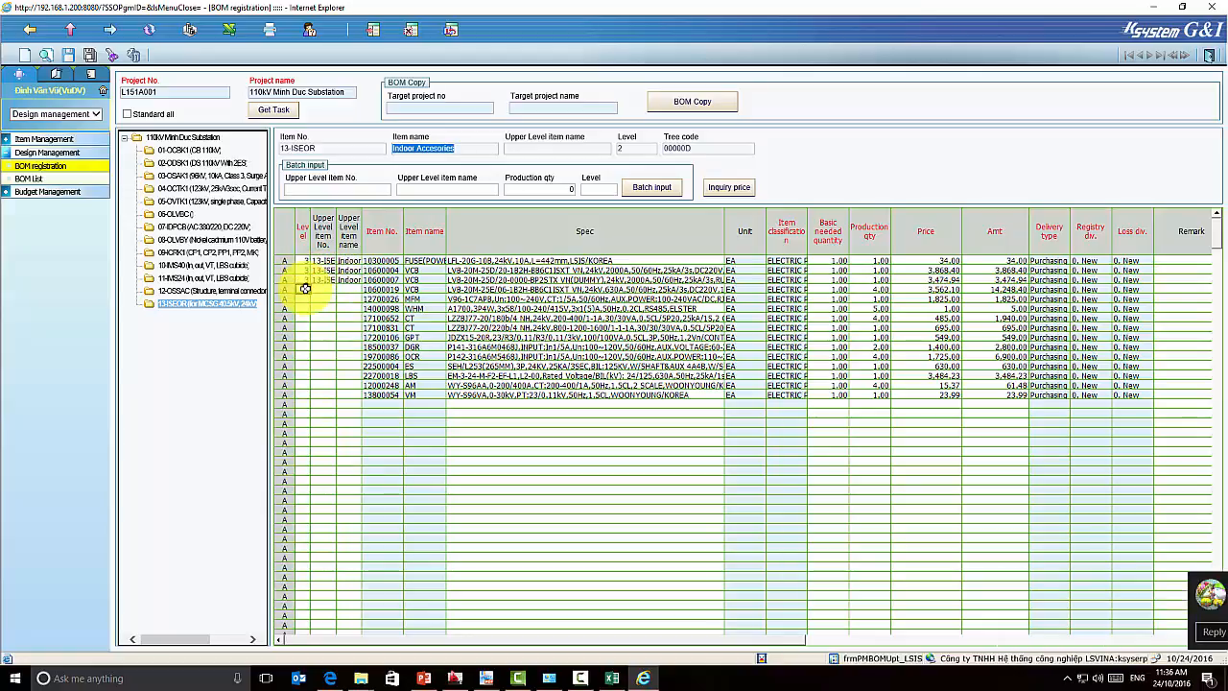
right_click(304, 289)
click(338, 330)
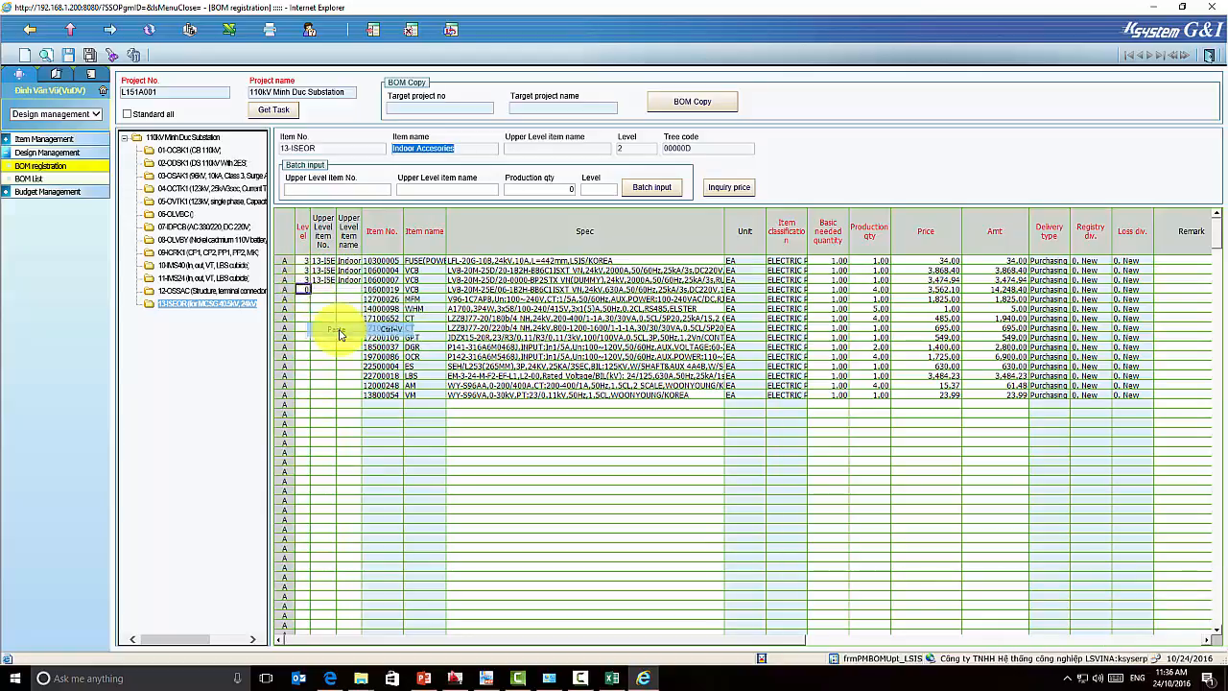
Step: Copy the level, upper level item number and upper level item name of the first three items to items 10600019 through 17200106
drag(304, 261, 357, 288)
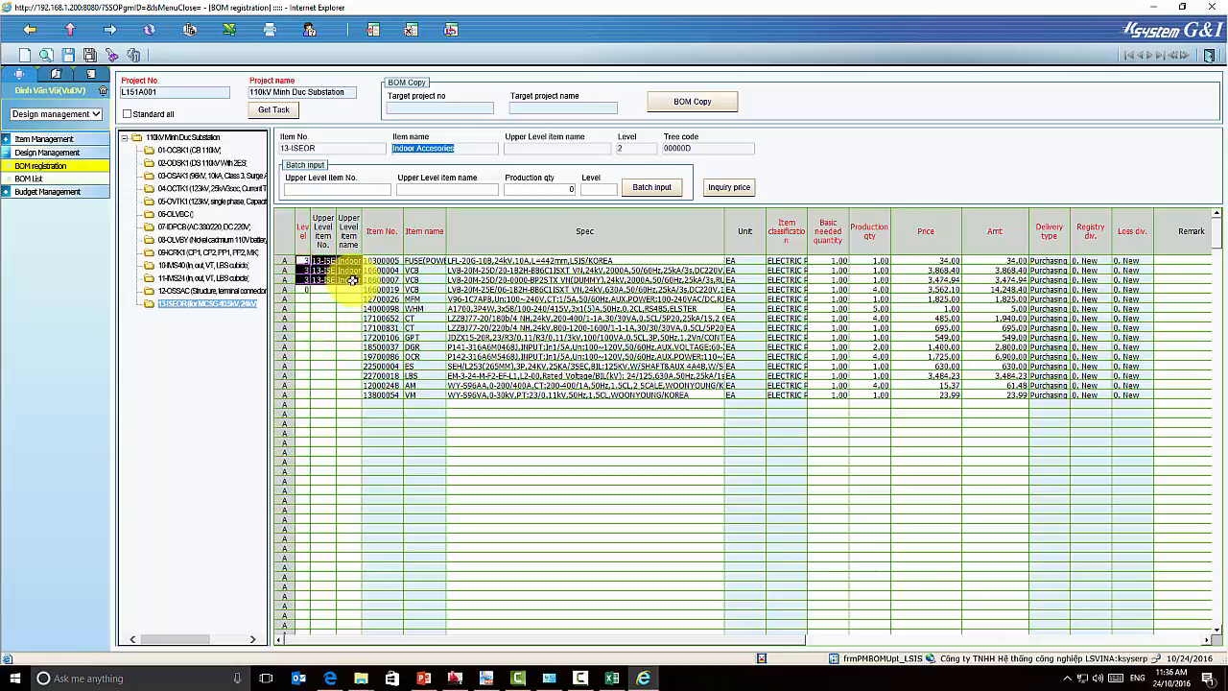
right_click(353, 280)
click(379, 308)
right_click(302, 290)
click(310, 316)
right_click(303, 320)
click(326, 354)
Step: Try to paste the copied level and upper level item values at item 18500037
right_click(305, 347)
click(332, 385)
right_click(303, 347)
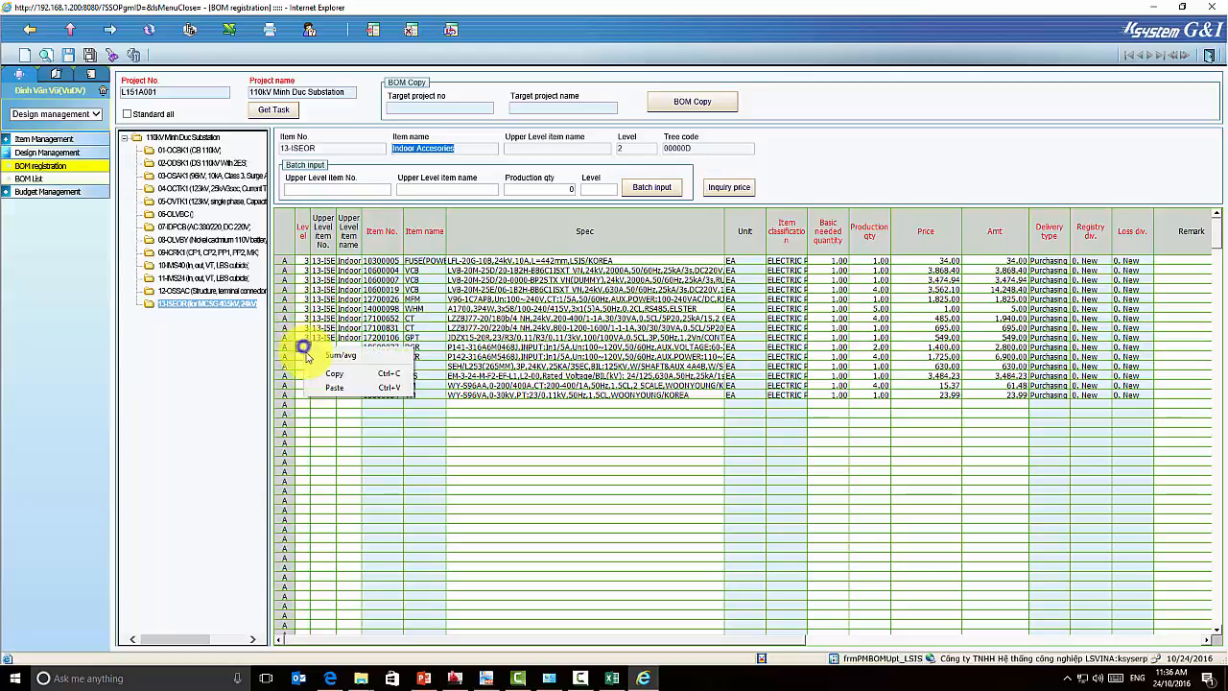
click(332, 385)
Step: Copy the level and upper level item values of items 17100652 through 17200106 to items 18500037, 19700086 and 22500004
drag(305, 338, 322, 324)
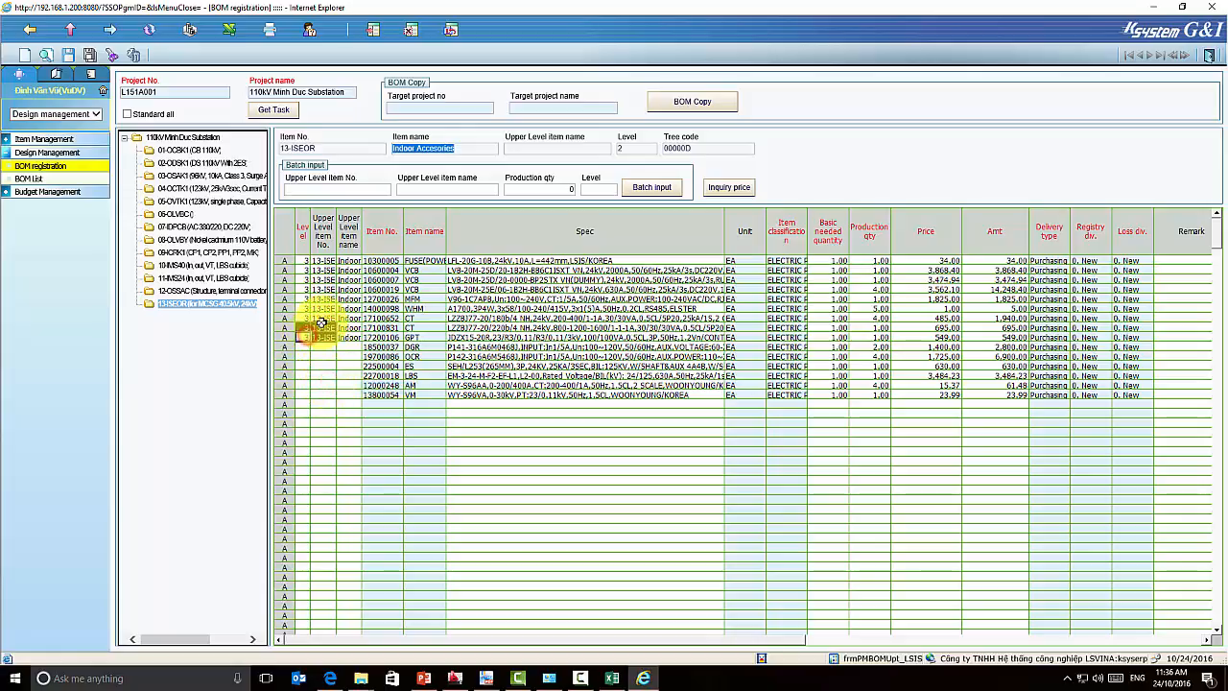
right_click(346, 319)
click(371, 343)
right_click(303, 347)
click(332, 385)
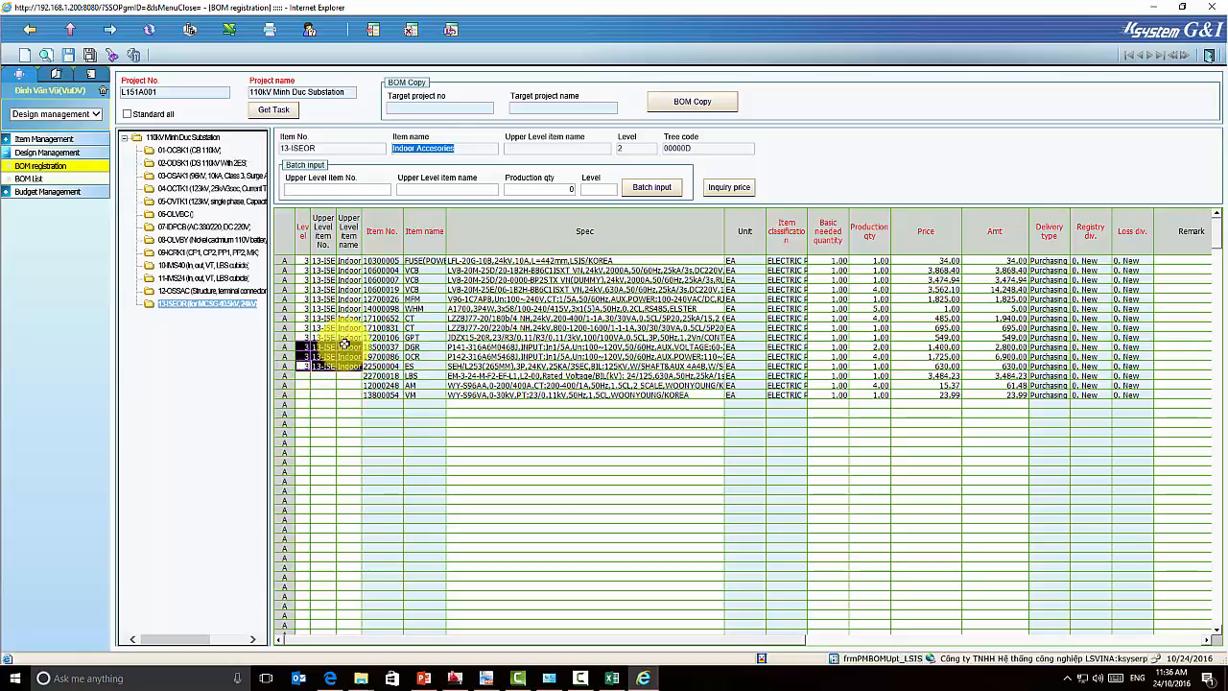
Step: Copy the level and upper level item values of items 18500037 through 22500004 to the last three items, 22700018, 12000248 and 13800054
right_click(335, 343)
click(345, 369)
click(305, 375)
right_click(307, 377)
click(338, 415)
click(432, 376)
Step: Narrow the Spec column and look over the Remark cells and the specifications of the listed items
click(1169, 264)
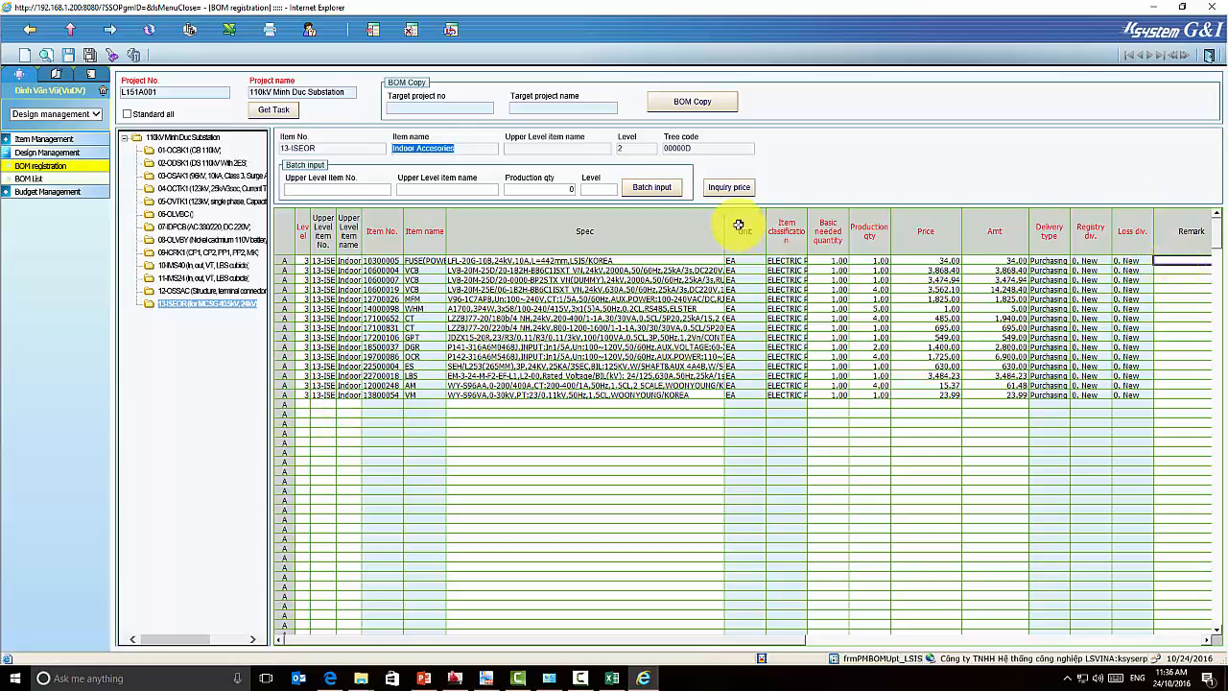
drag(724, 213, 672, 215)
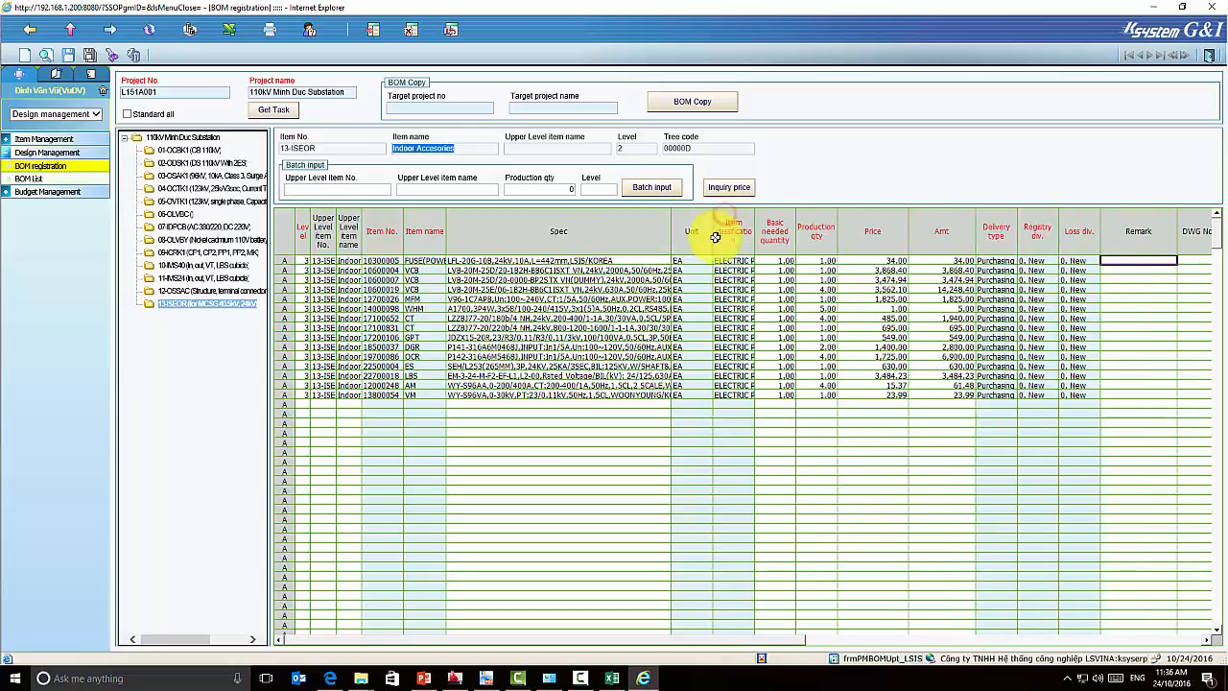
click(1130, 279)
click(1135, 338)
click(1137, 367)
click(1136, 394)
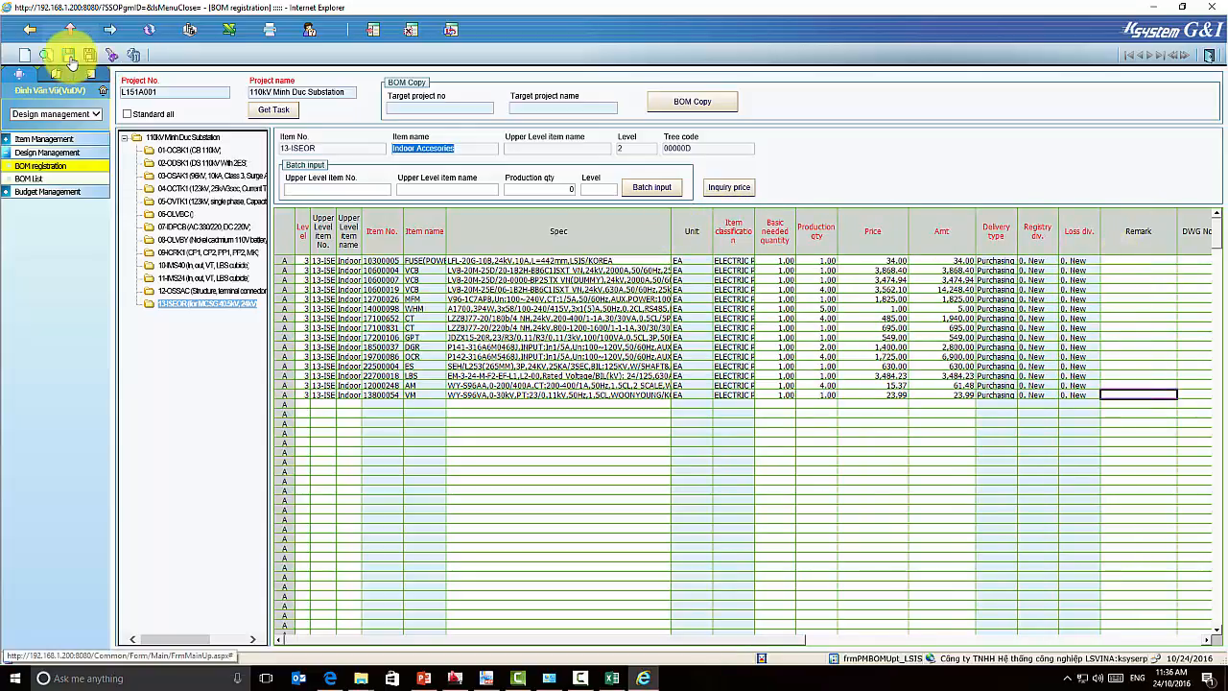
click(540, 347)
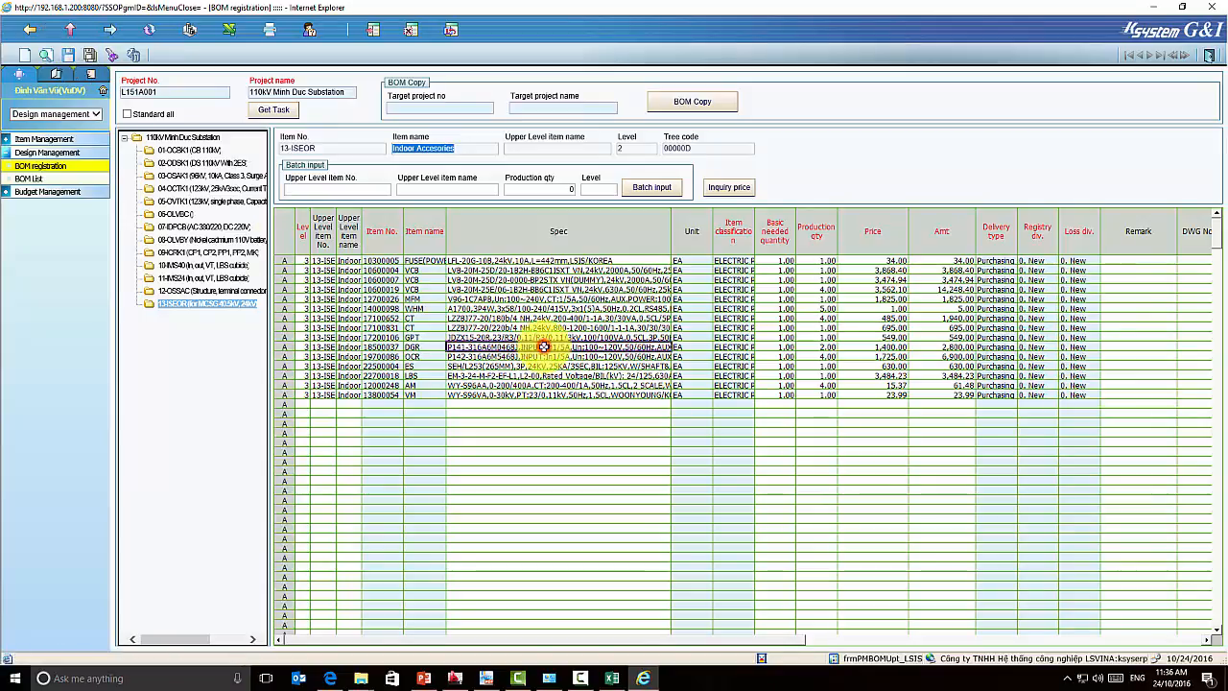